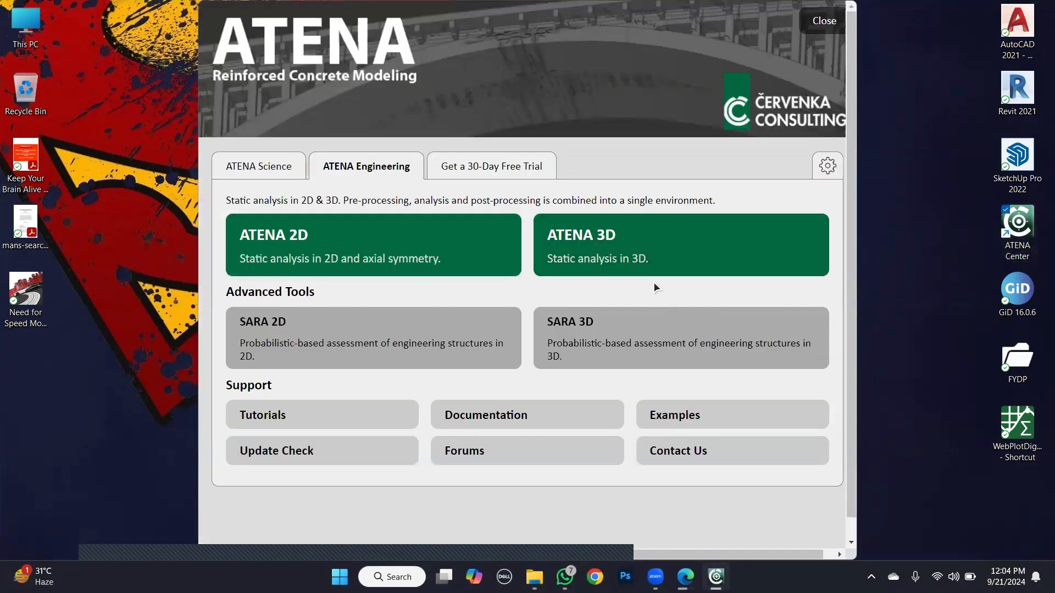
- Open the ATENA-Engineering-3D_Tutorial PDF from the ATENA documentation folder and clear the folder window out of the way
click(525, 419)
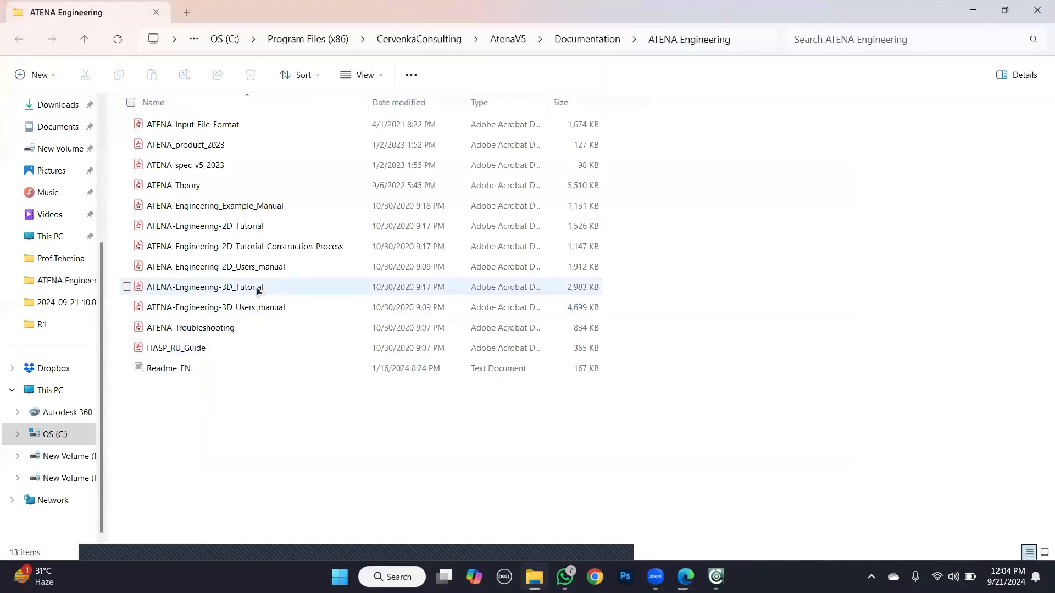
click(256, 288)
double_click(255, 286)
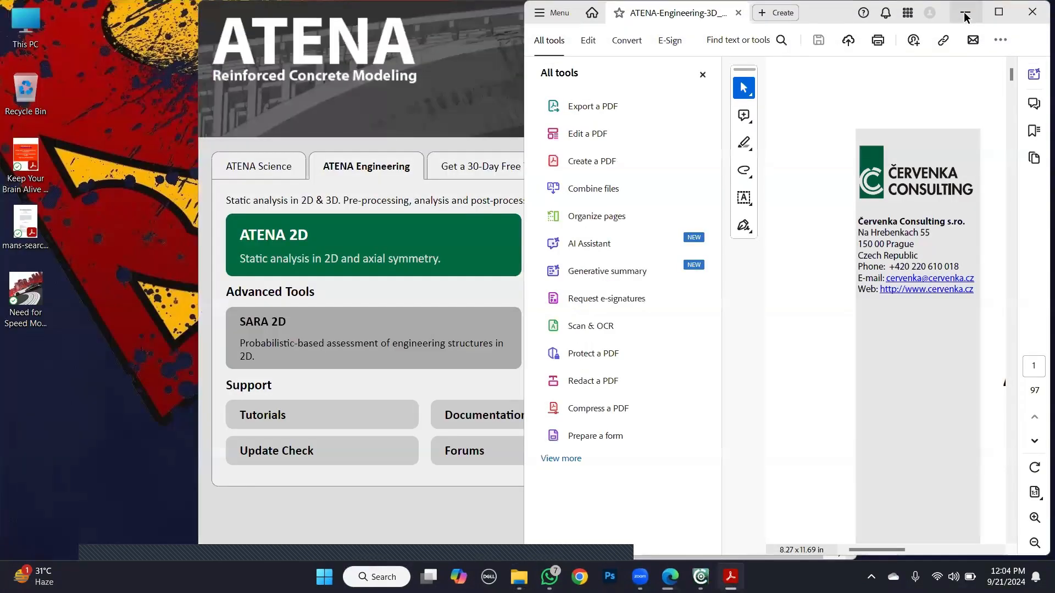
click(965, 12)
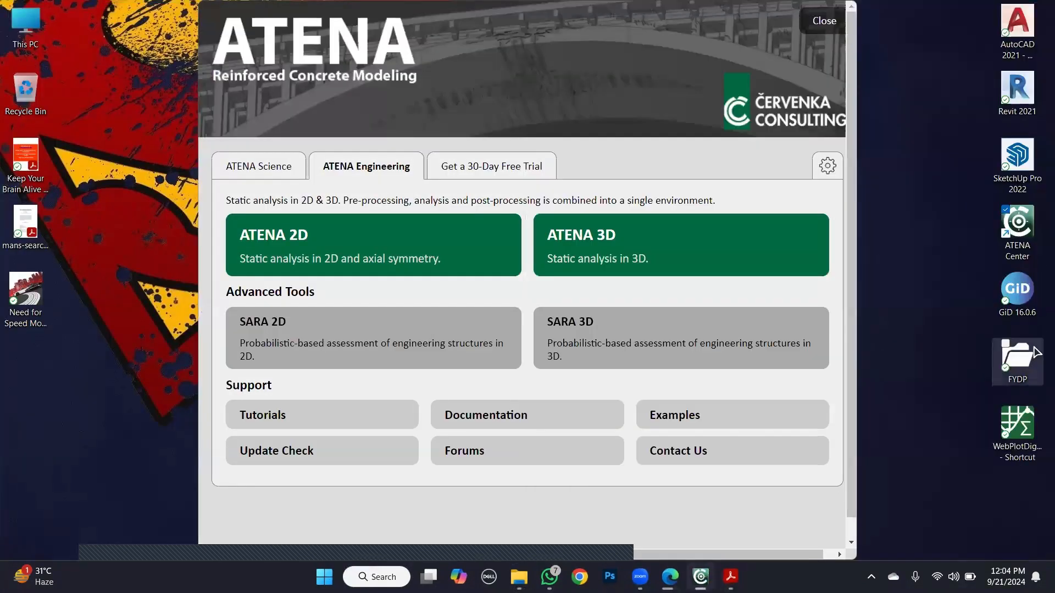
- Open the Nonlinear_finite-element_analysis PDF from FYDP > My work > practice research paper > R1 and close the folder window
click(1018, 364)
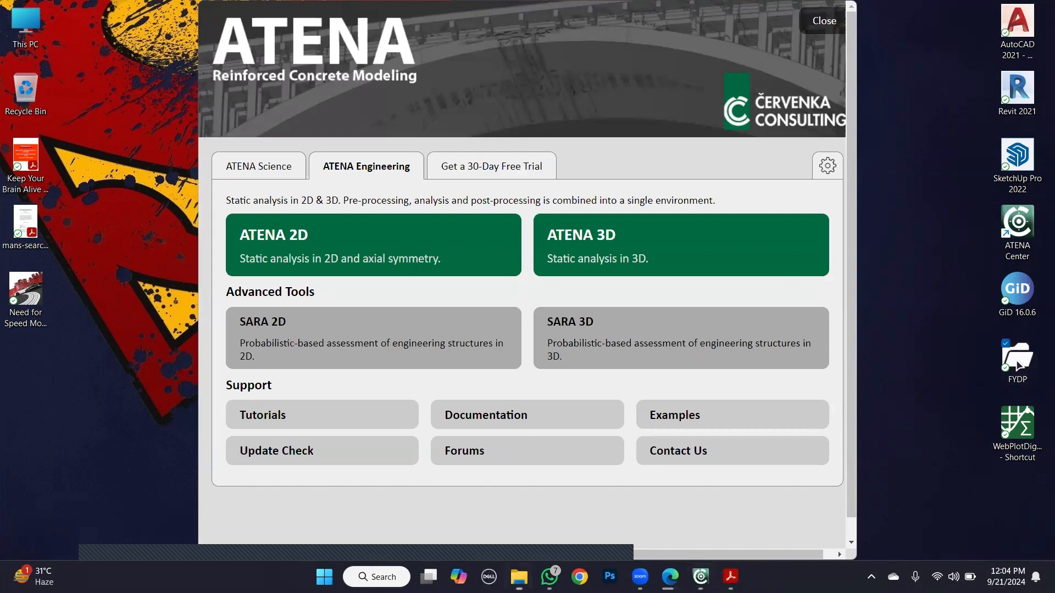
double_click(1018, 364)
click(223, 126)
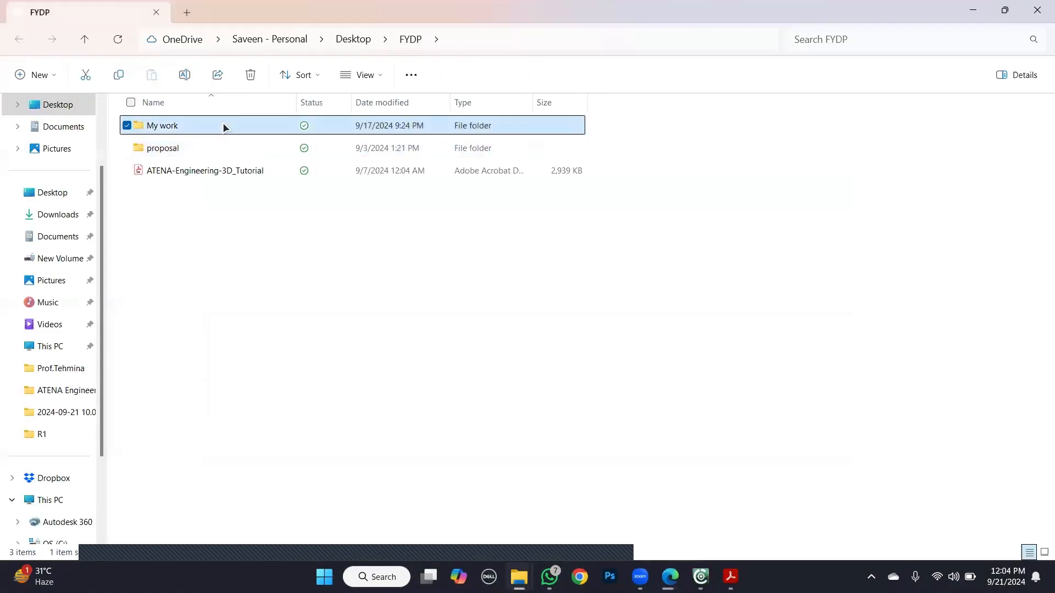
double_click(222, 125)
double_click(223, 125)
double_click(222, 125)
click(223, 125)
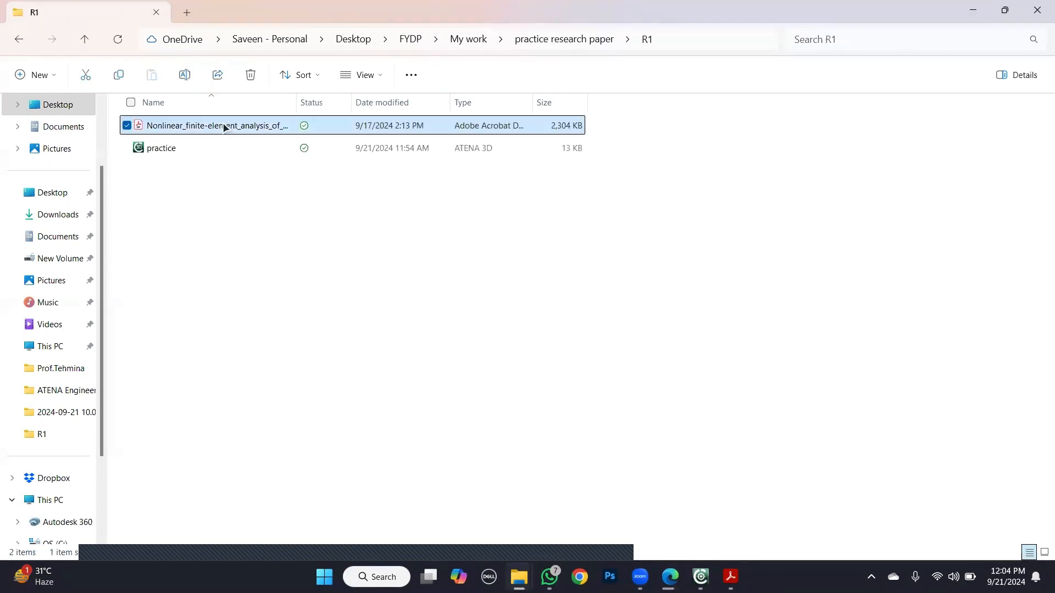
double_click(224, 127)
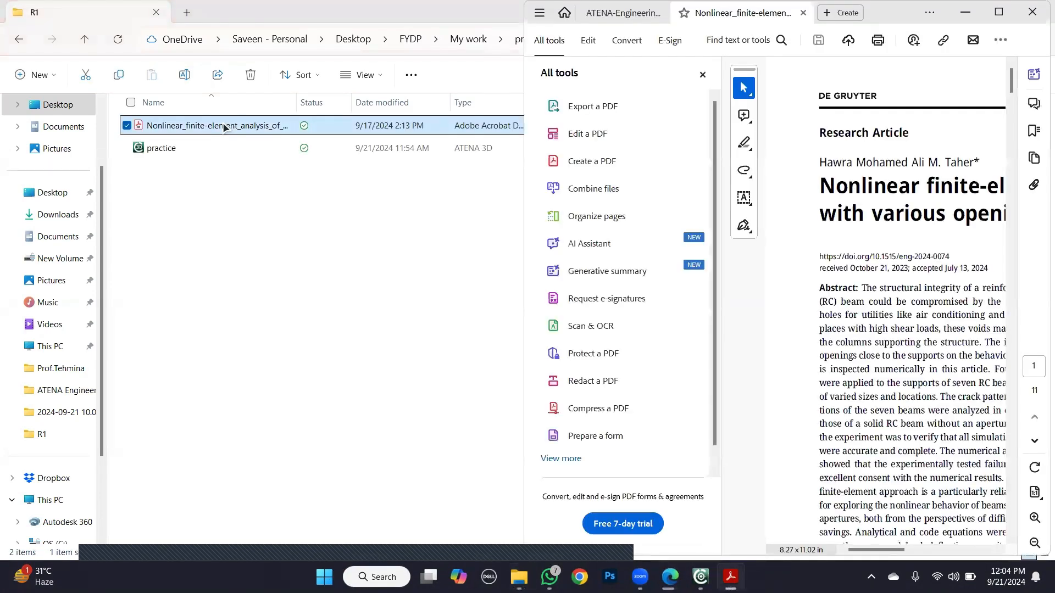
double_click(457, 5)
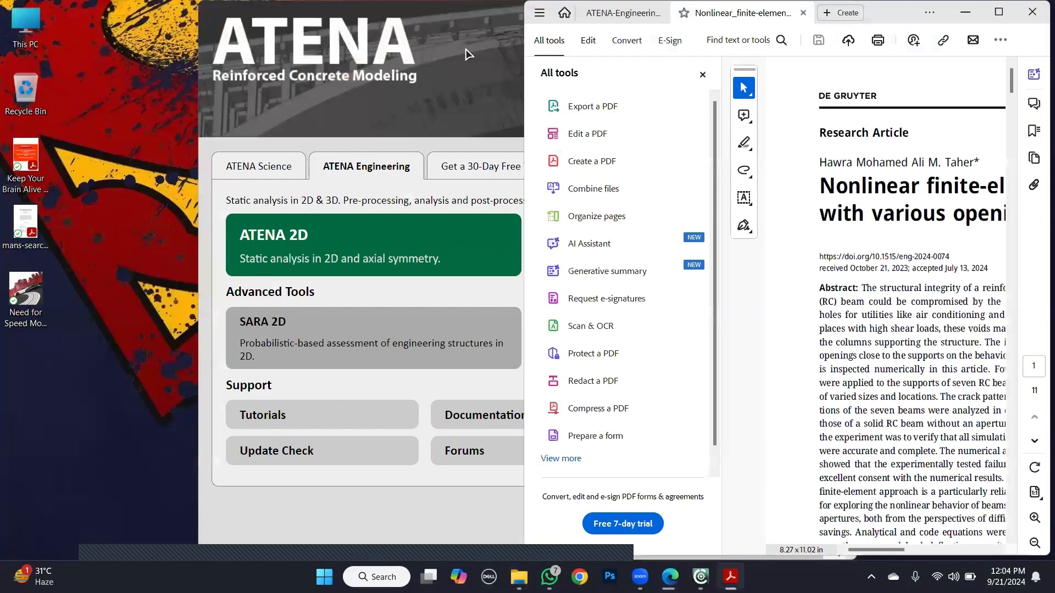
- Launch ATENA 3D from ATENA Center and minimize its pre-processor window
click(469, 50)
click(610, 254)
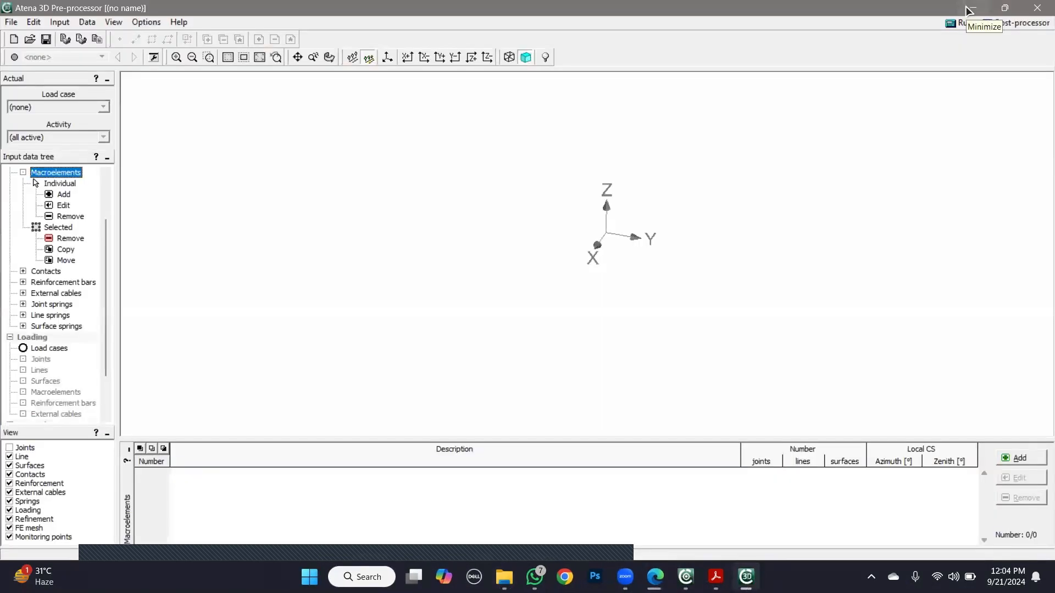
click(968, 10)
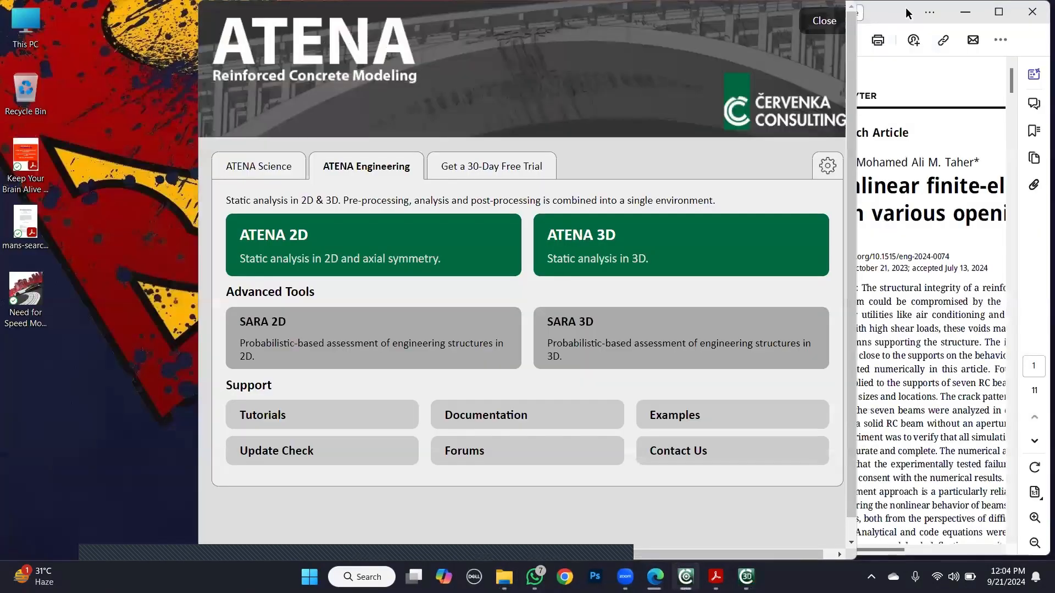
click(868, 17)
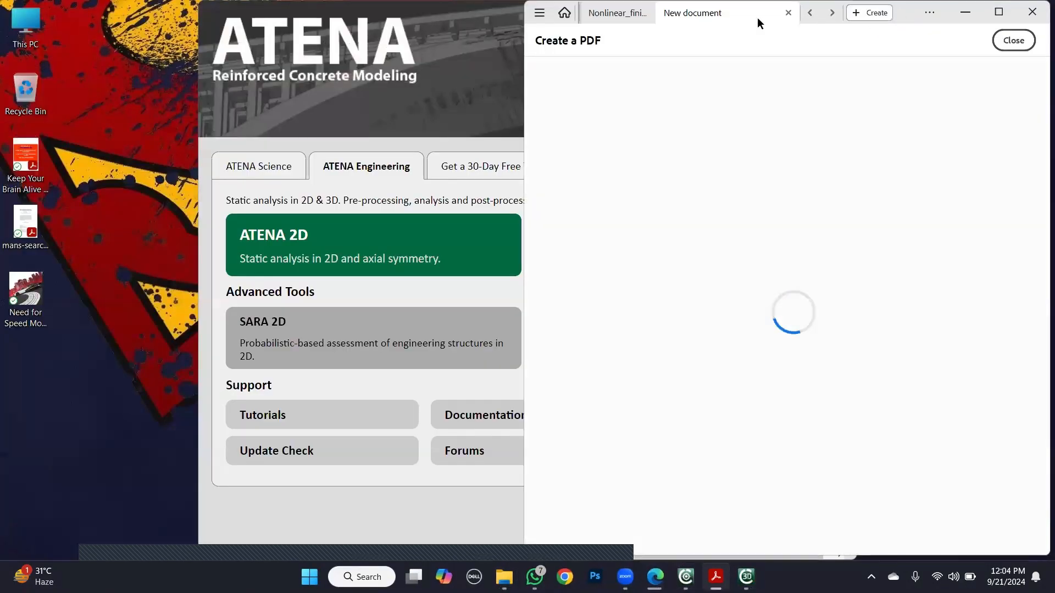
click(617, 12)
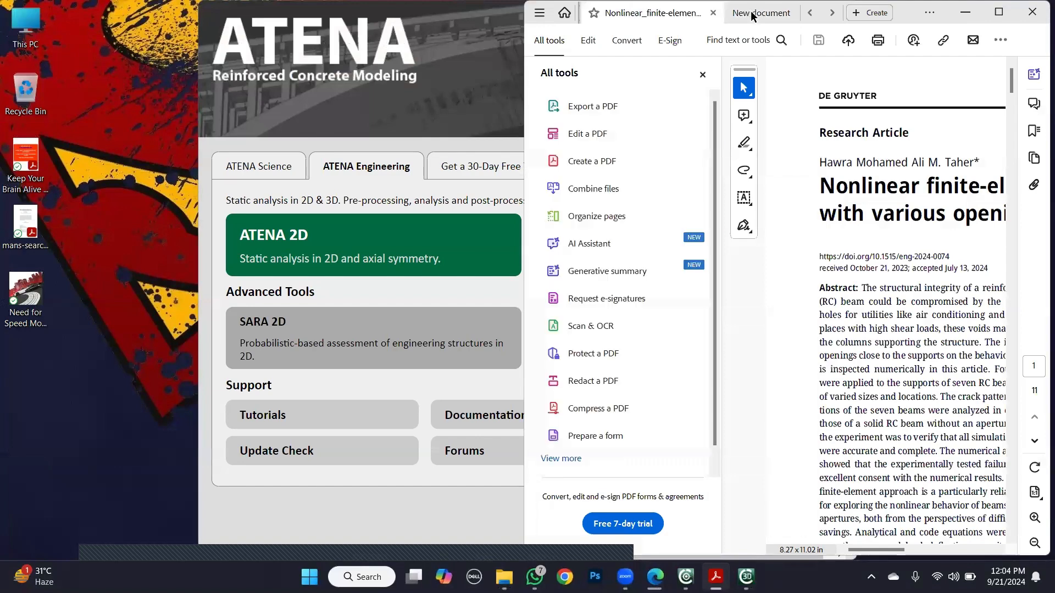
click(751, 11)
click(793, 12)
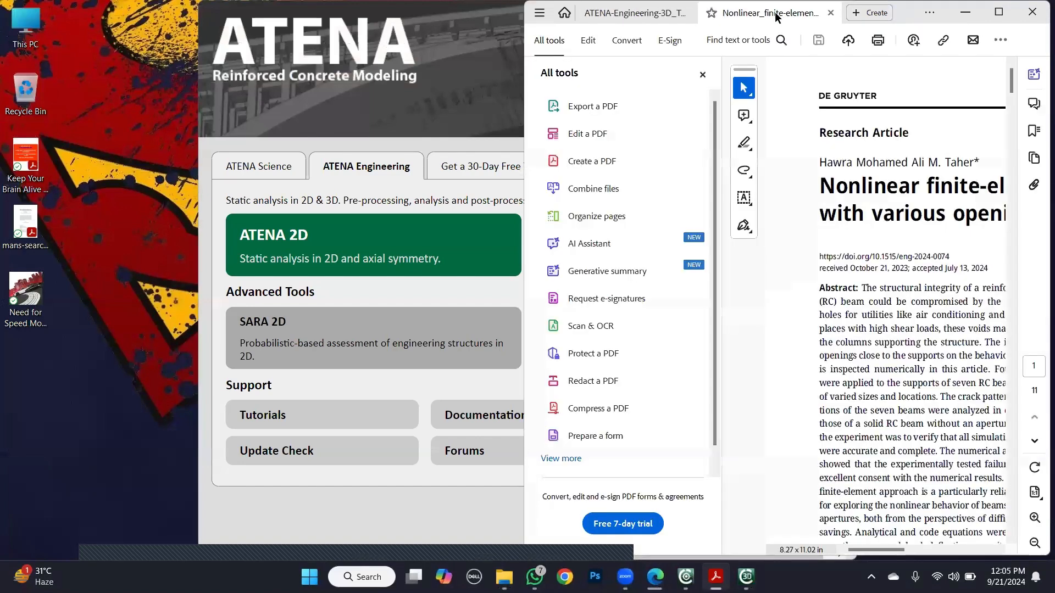
- Hide the All tools pane in both the ATENA 3D tutorial and the research paper
click(649, 15)
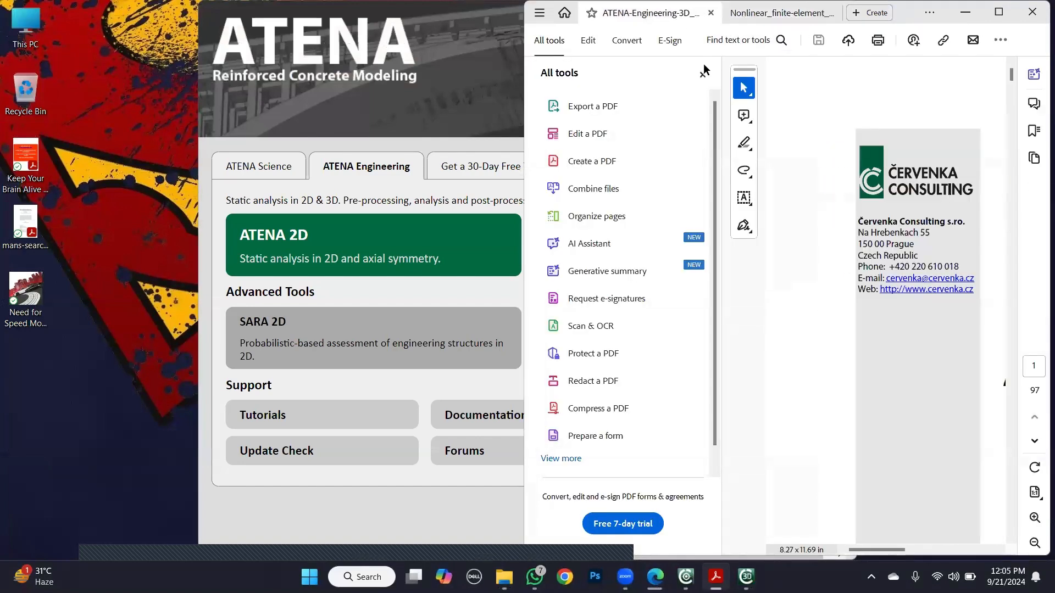
click(702, 74)
click(744, 12)
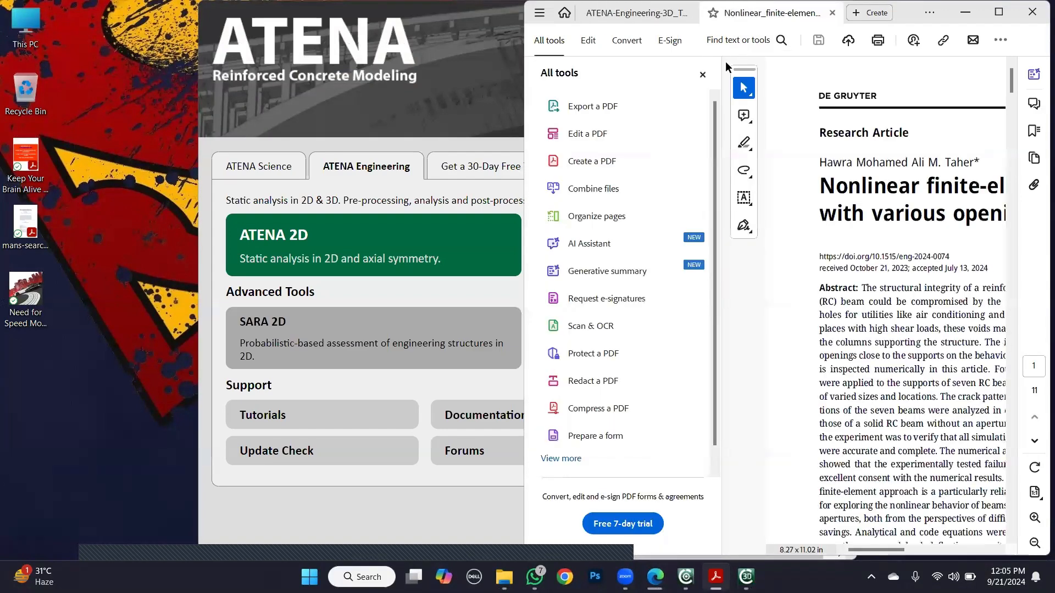
click(702, 73)
click(440, 42)
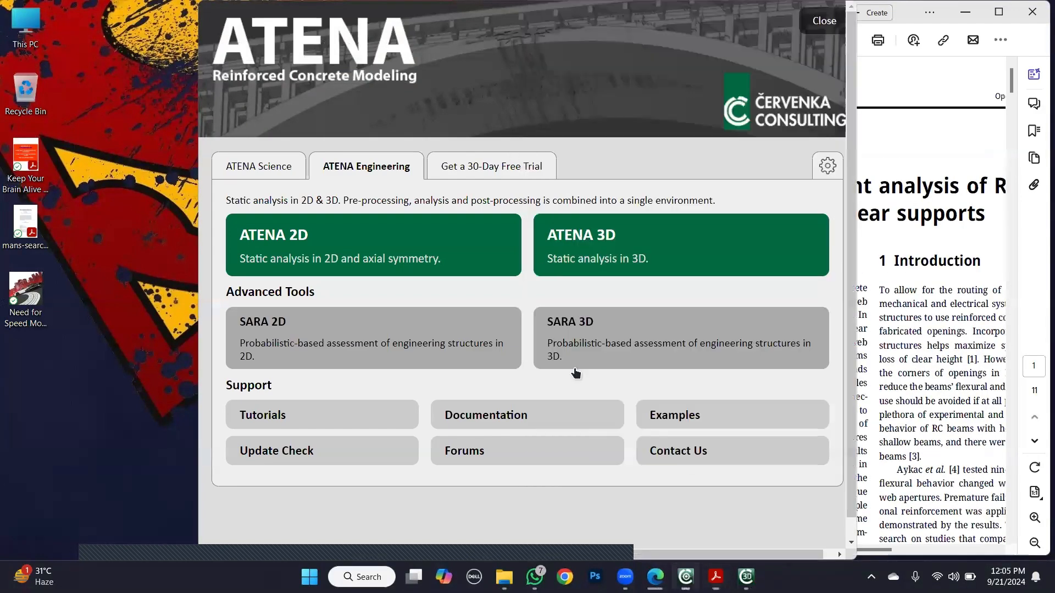
click(870, 15)
click(904, 17)
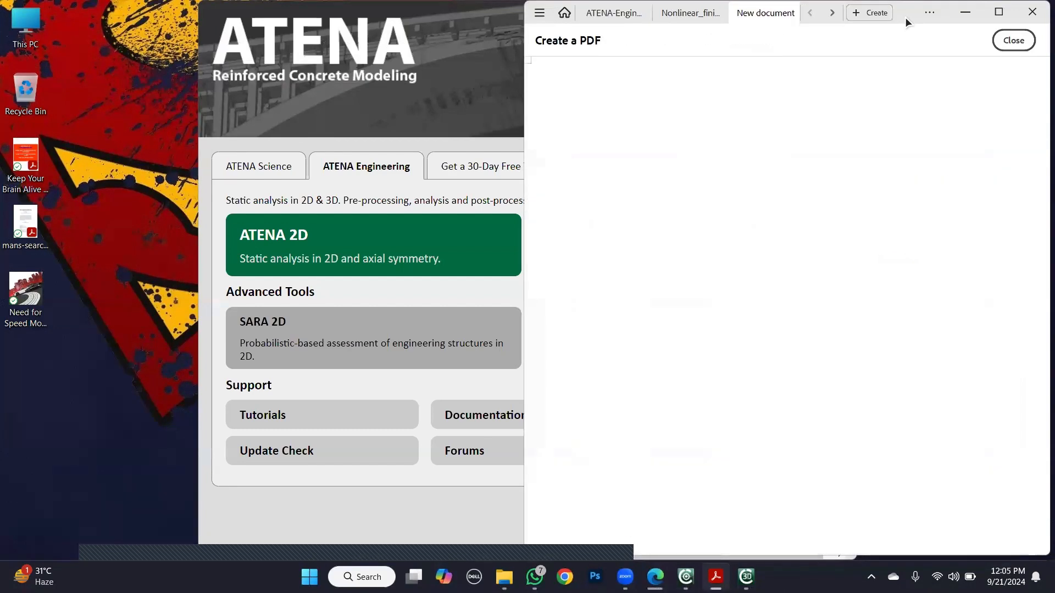
click(790, 14)
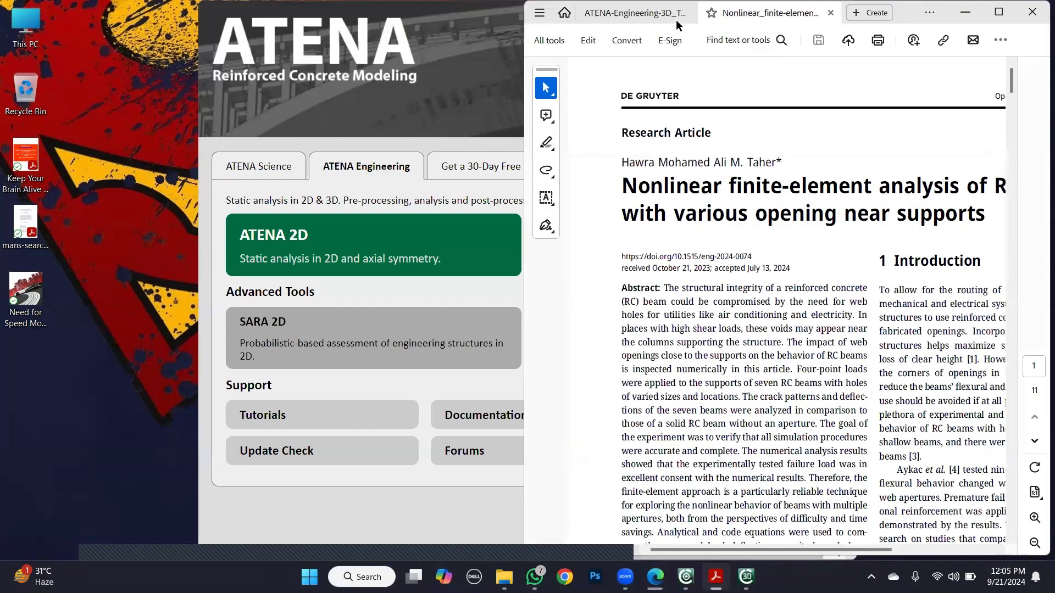
- Arrange the ATENA 3D pre-processor side by side with the PDF viewer showing the research paper
click(676, 16)
click(747, 14)
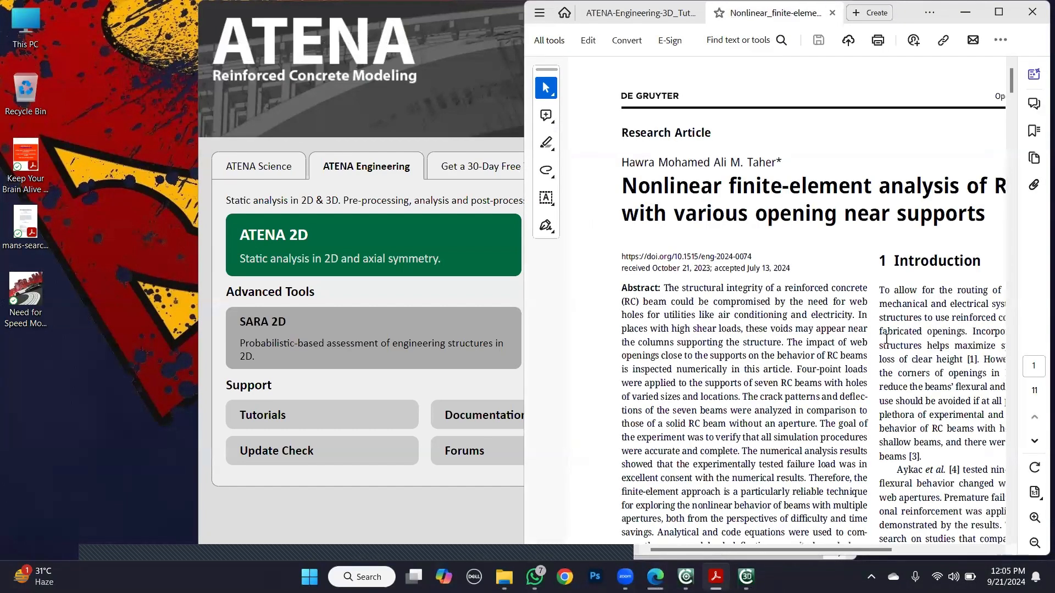
mouse_move(746, 577)
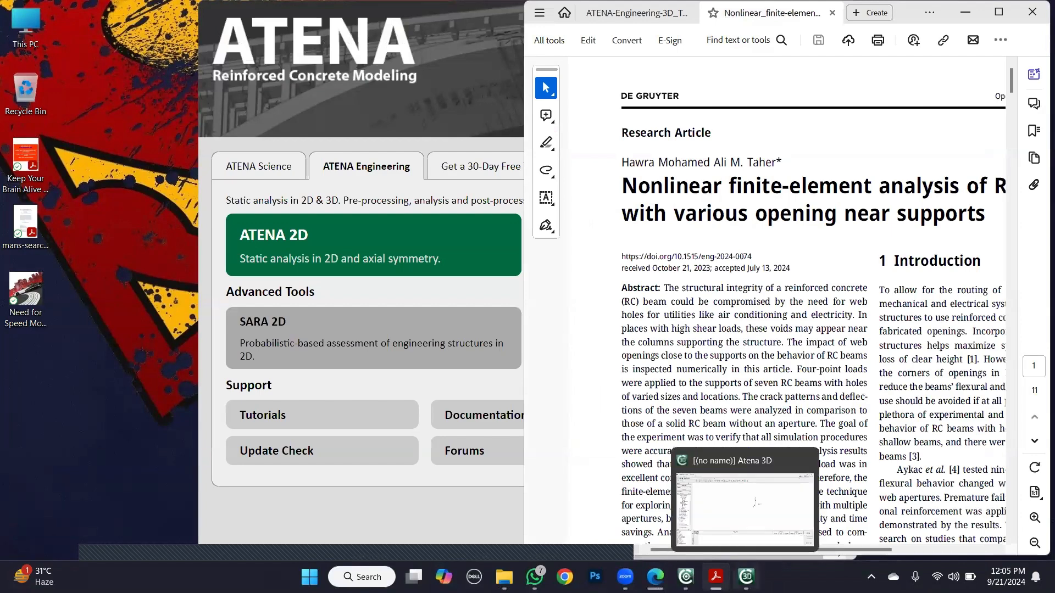
click(736, 525)
mouse_move(1005, 8)
click(951, 47)
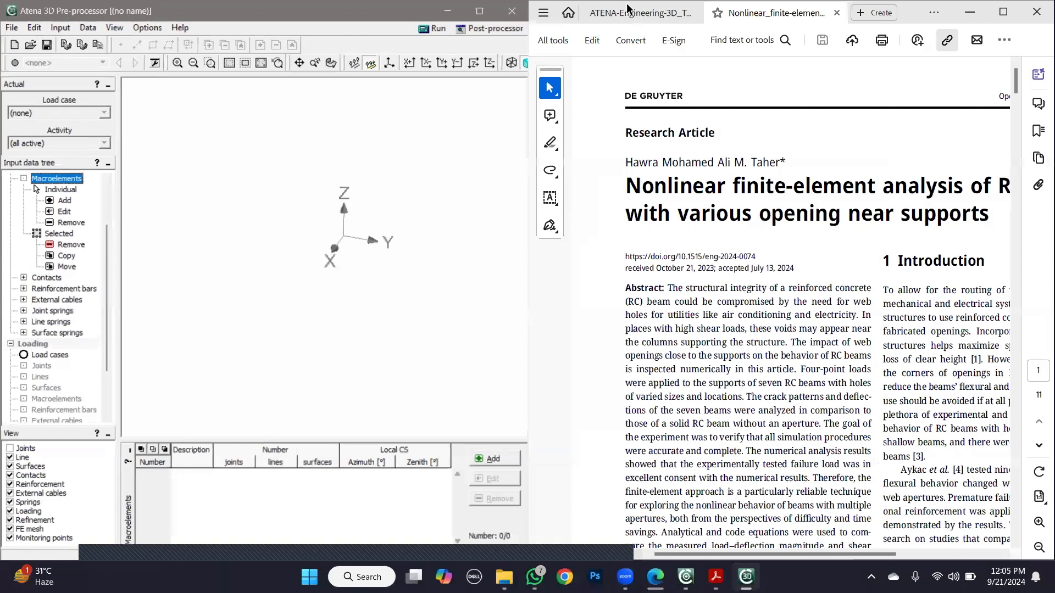
- Zoom out the ATENA 3D tutorial and the research paper until their full page width fits
click(629, 11)
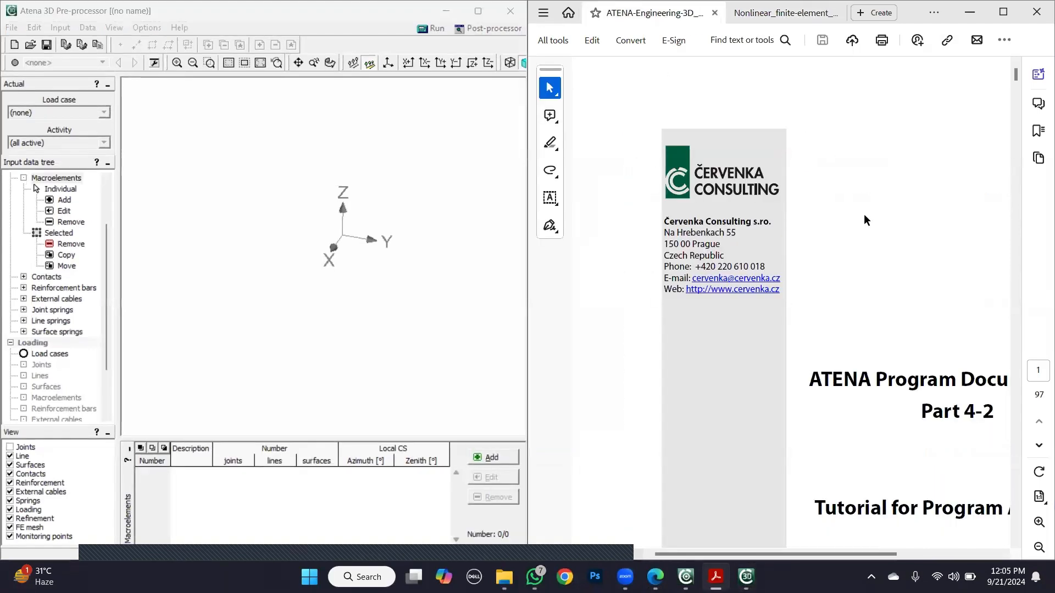
ctrl+scroll(864, 214, down, 3)
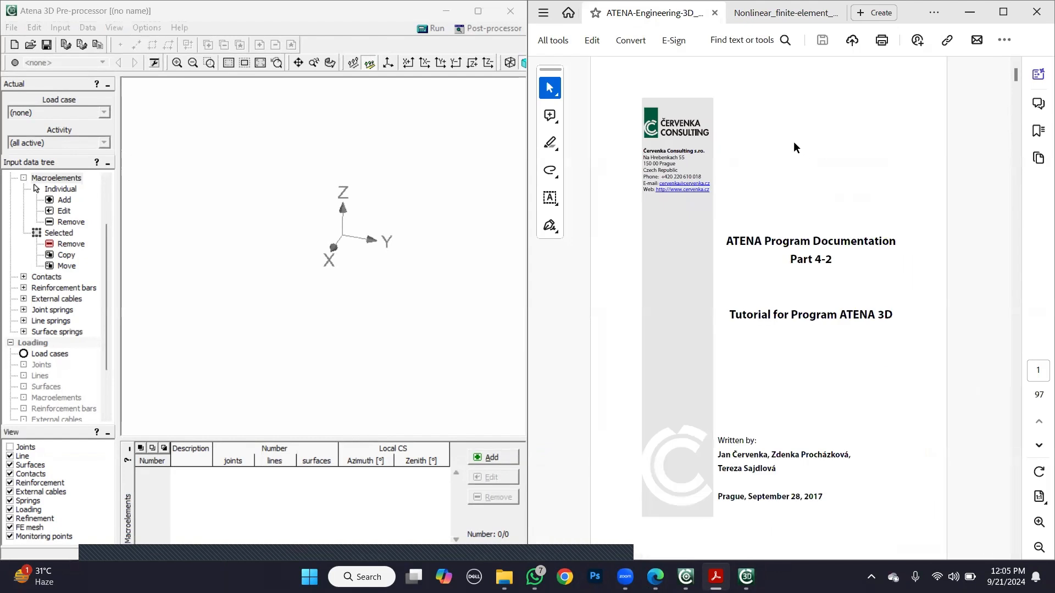
click(755, 8)
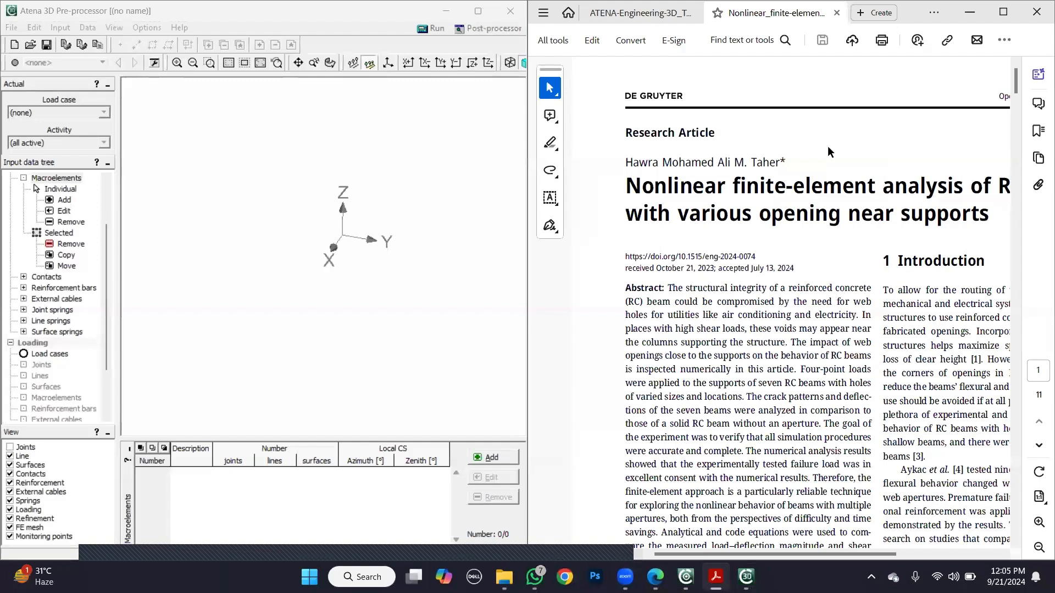
ctrl+scroll(827, 146, down, 1)
ctrl+scroll(763, 113, down, 1)
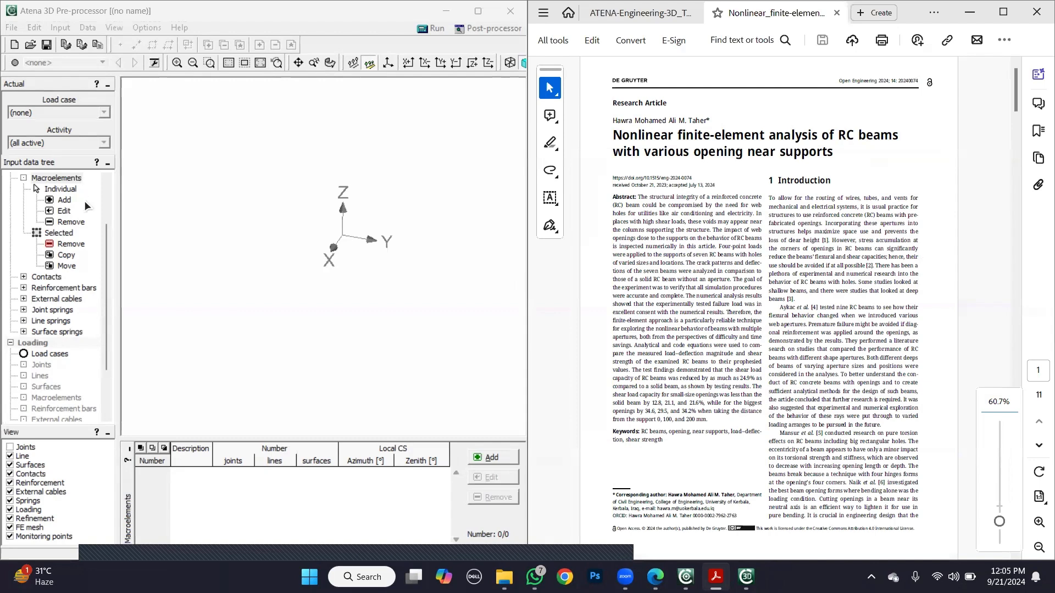
- Examine the ATENA 3D tutorial's introduction and its Figure 1 with the beam geometry
drag(102, 246, 103, 206)
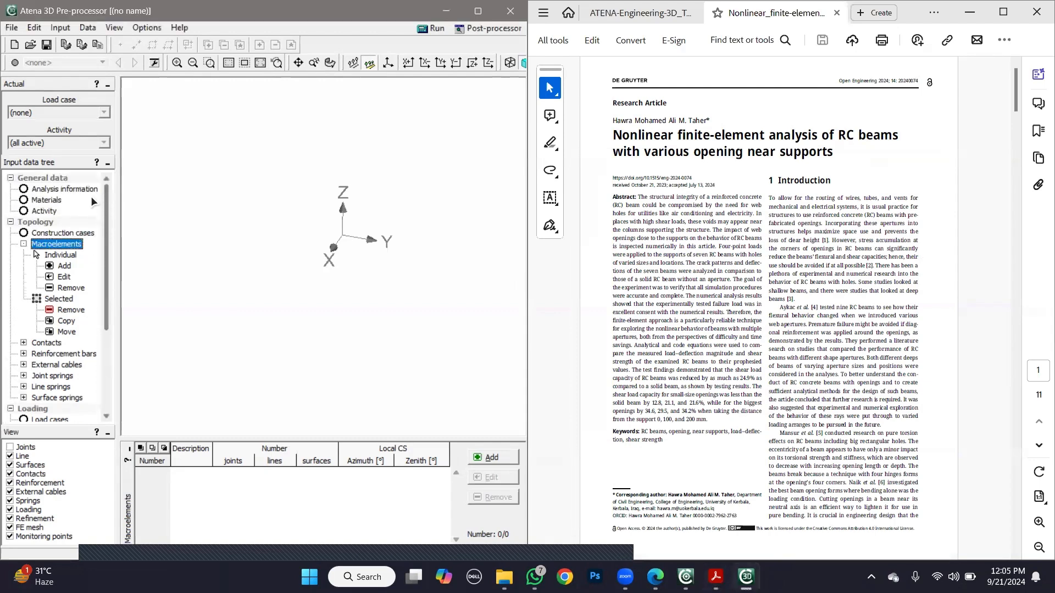
click(639, 12)
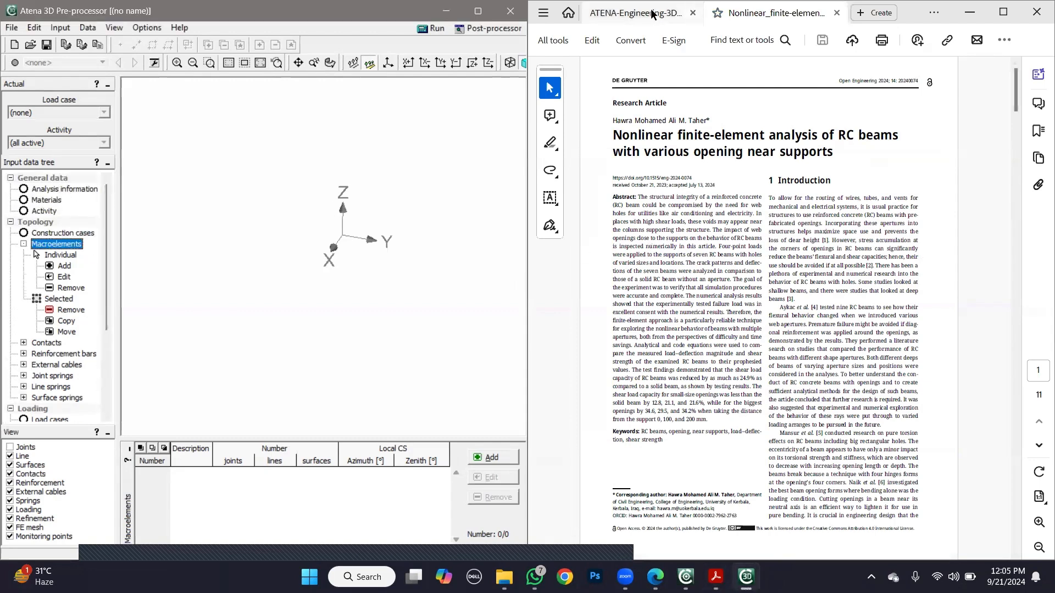
scroll(972, 213, down, 10)
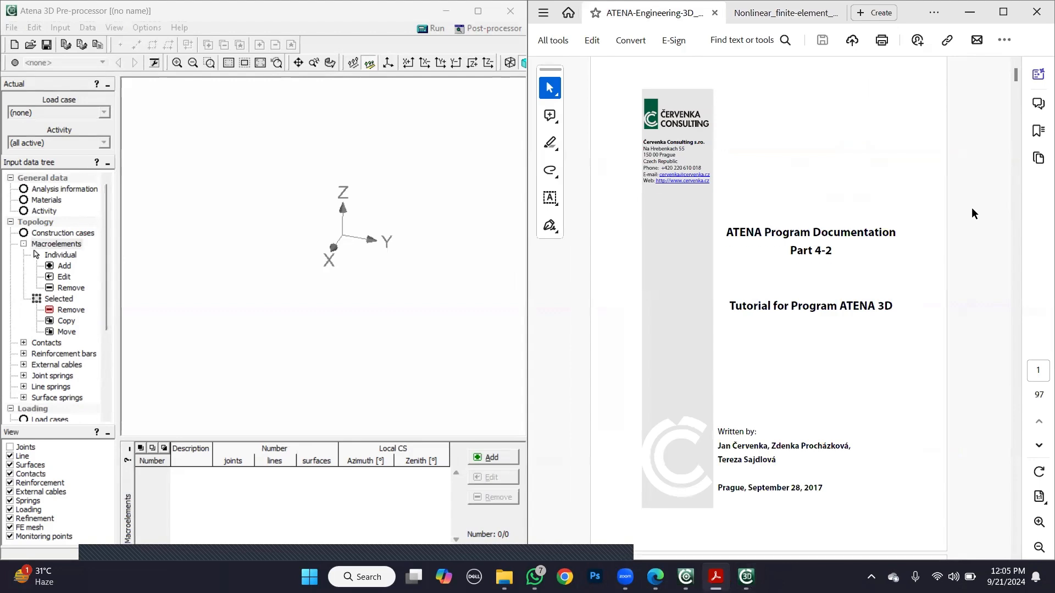
scroll(972, 209, down, 12)
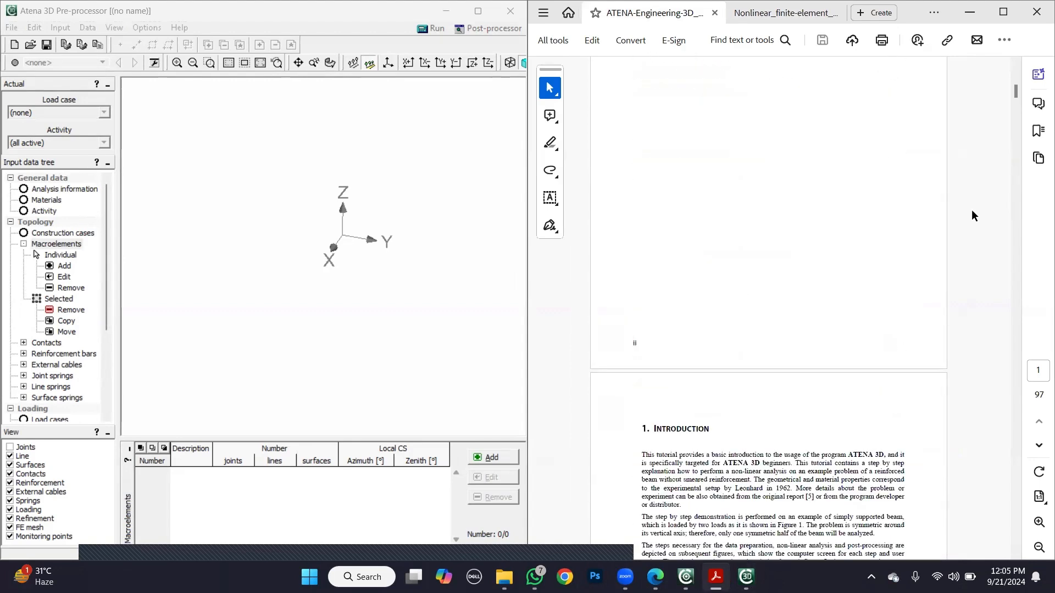
scroll(966, 213, up, 3)
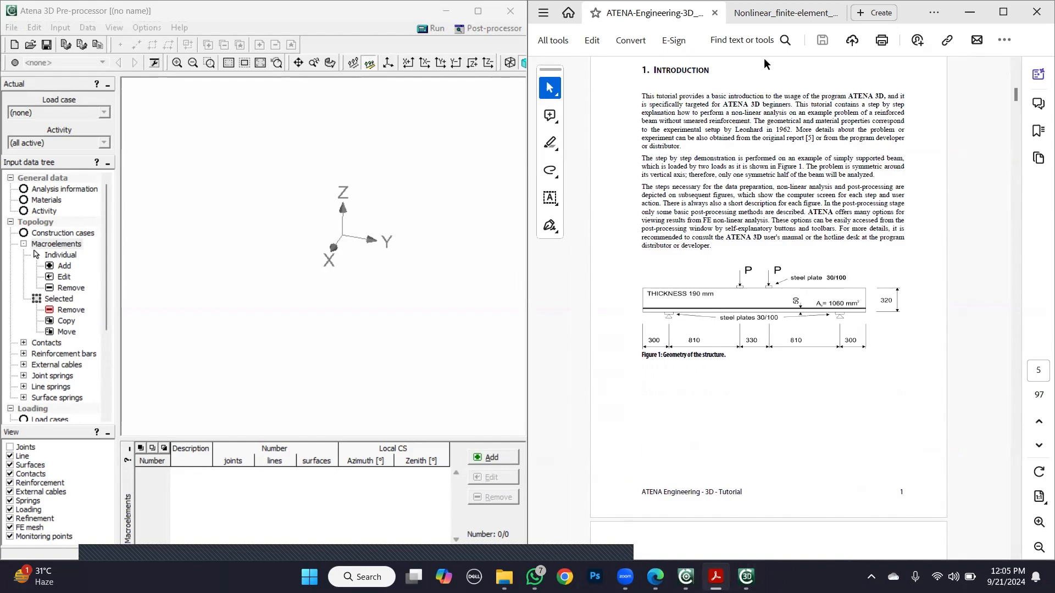
- Look up the specimen dimensions and reinforcement arrangement in Figures 1 and 2 of the research paper
click(791, 13)
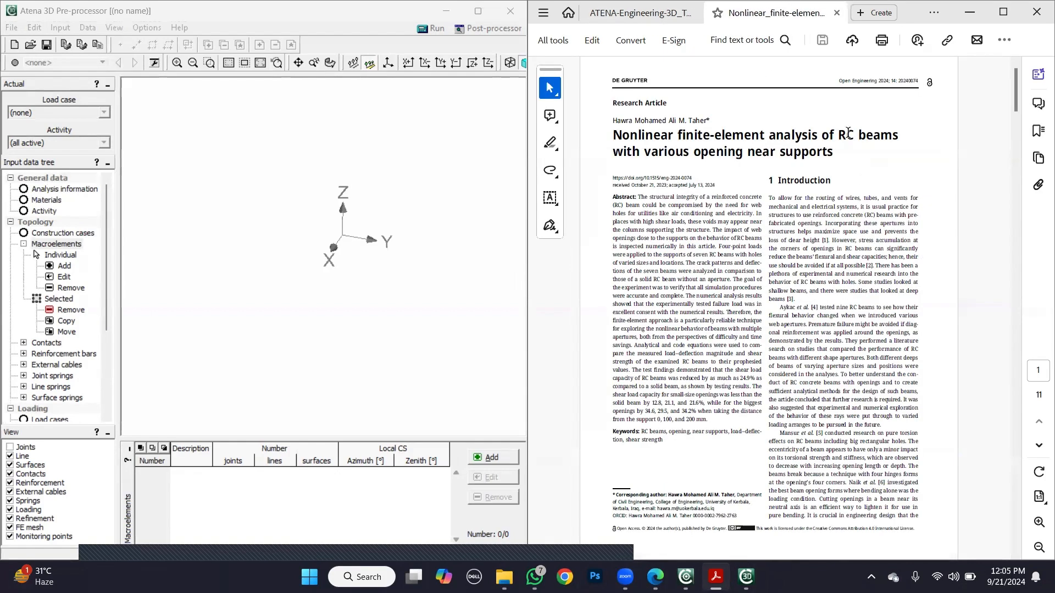
scroll(926, 301, down, 12)
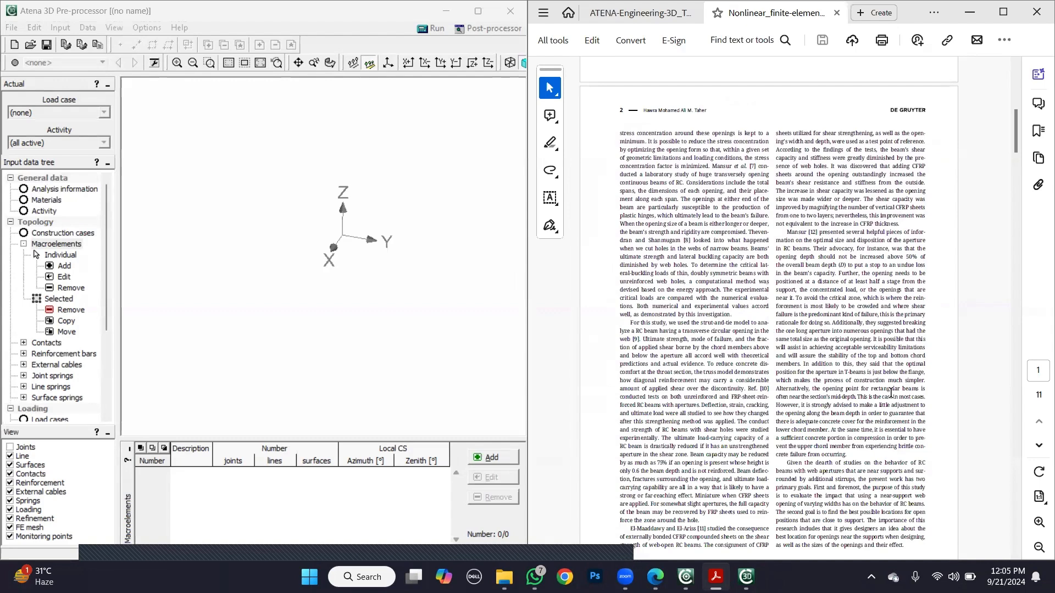
scroll(891, 393, down, 5)
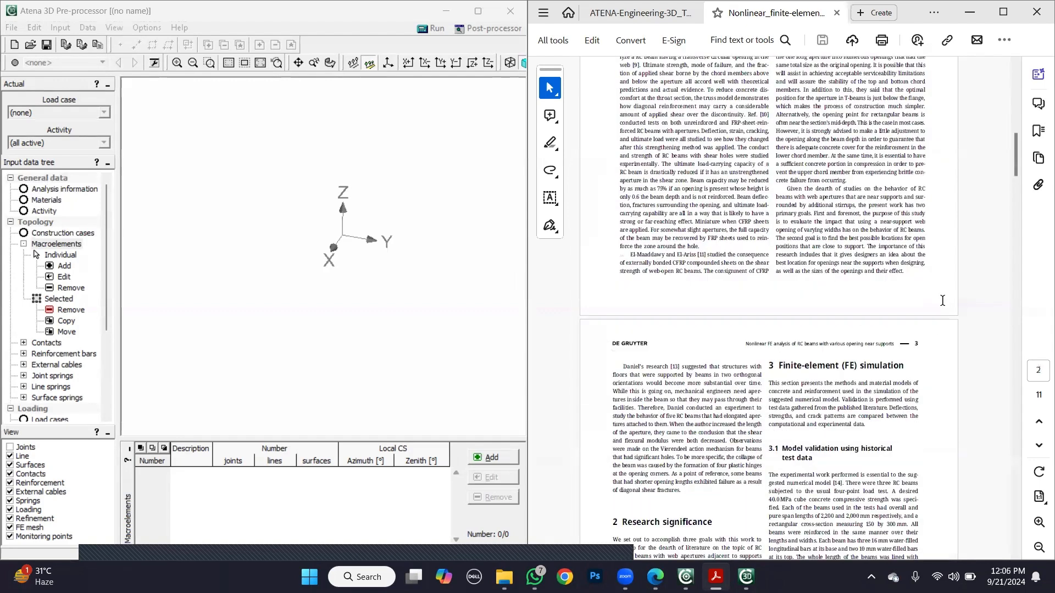
scroll(939, 301, down, 5)
scroll(937, 302, down, 5)
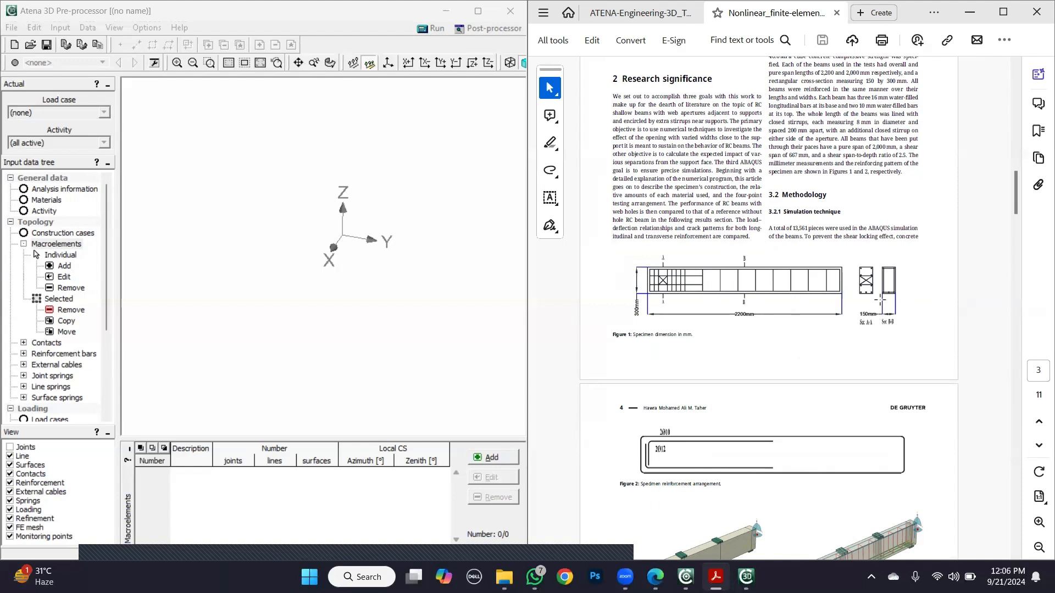
- Look up how the global analysis attributes are defined in section 3.1.2 and Figures 3 and 4 of the ATENA 3D tutorial
scroll(946, 170, up, 3)
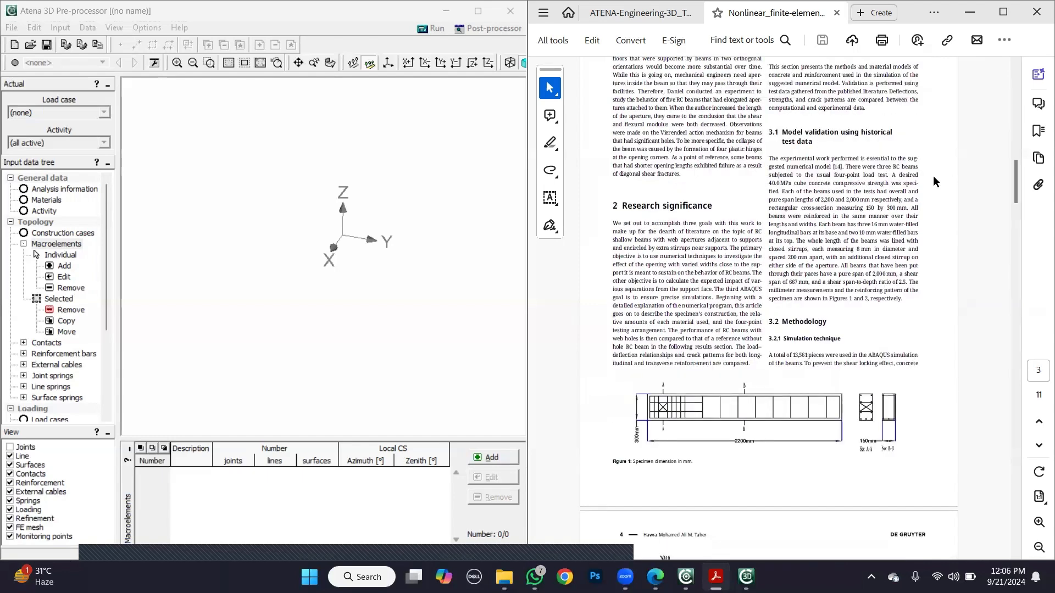
click(652, 11)
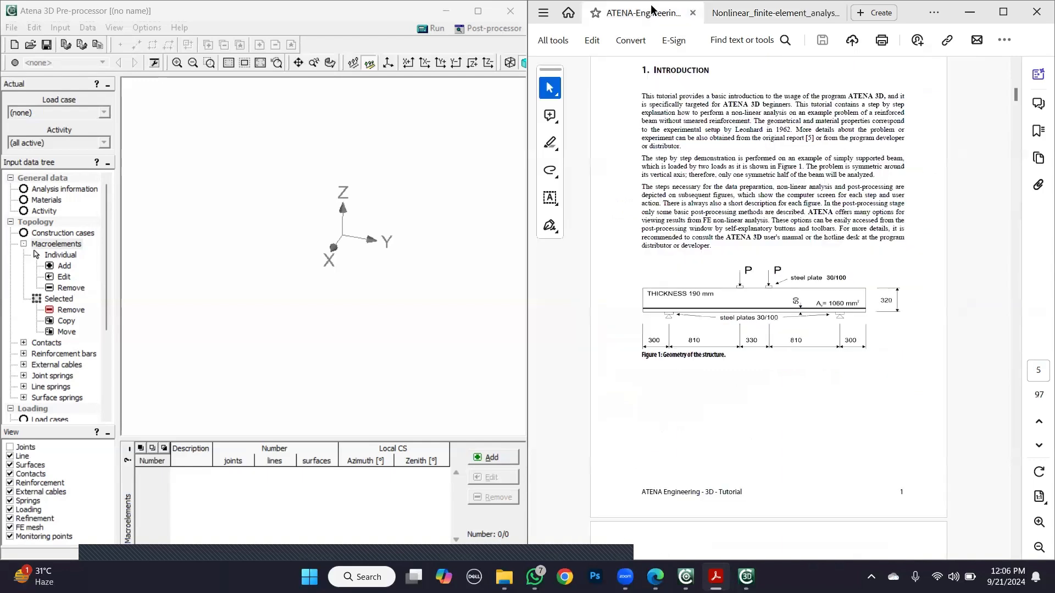
scroll(942, 229, down, 10)
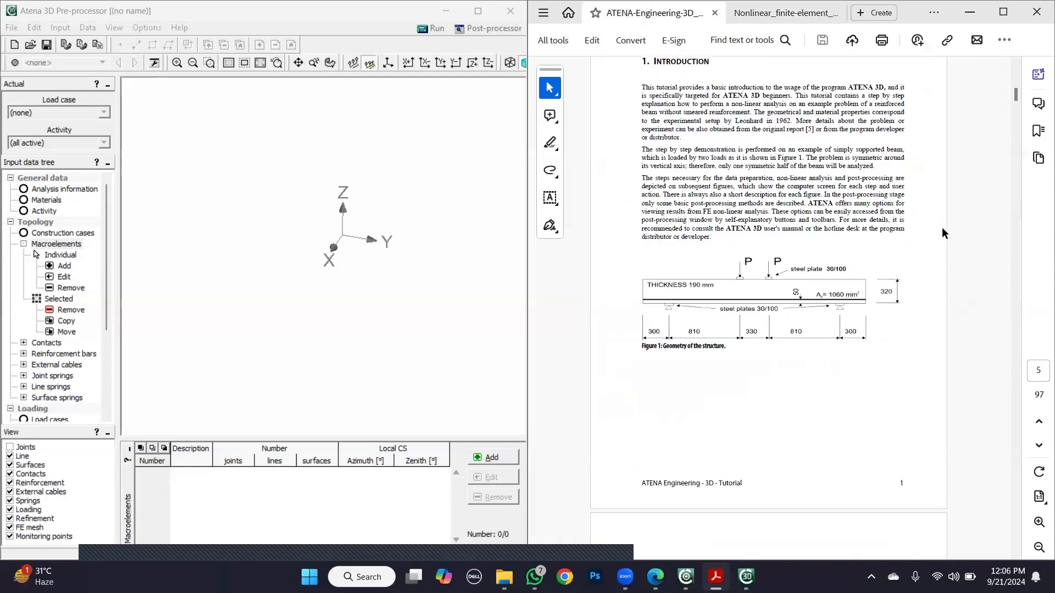
scroll(937, 228, down, 20)
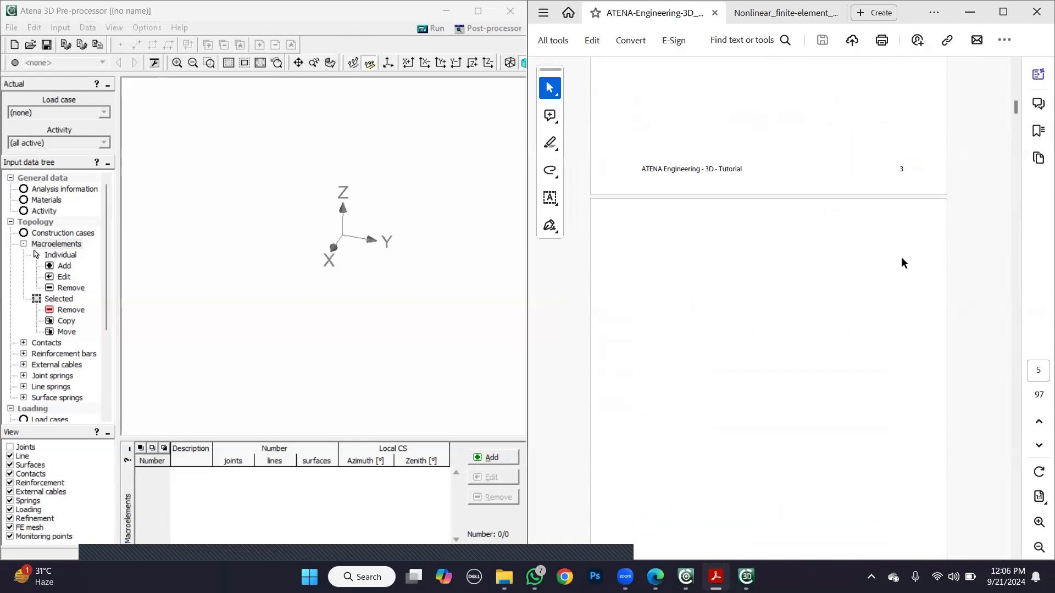
scroll(901, 258, down, 7)
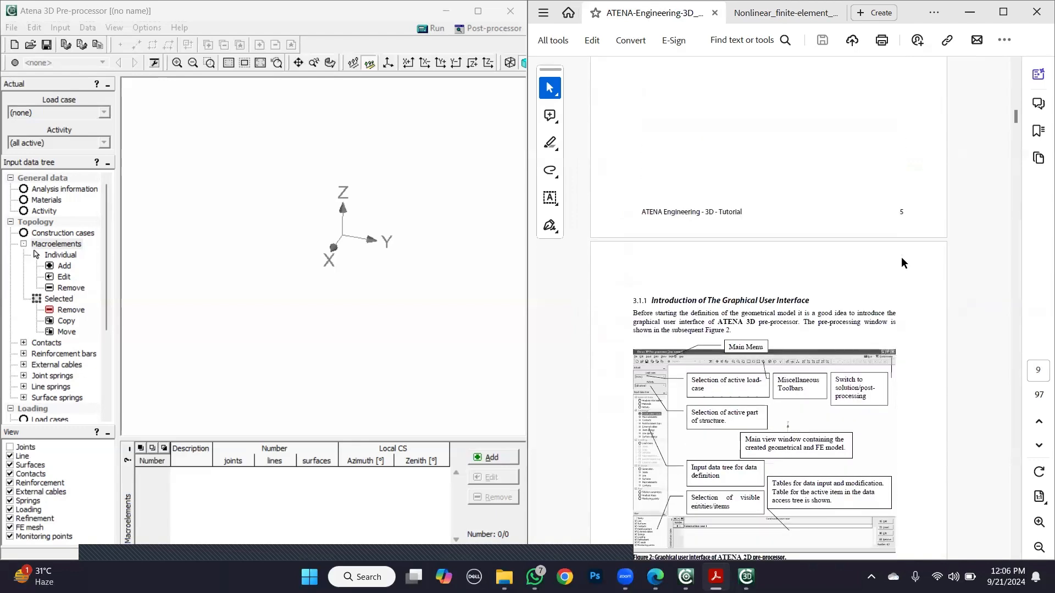
scroll(901, 256, down, 20)
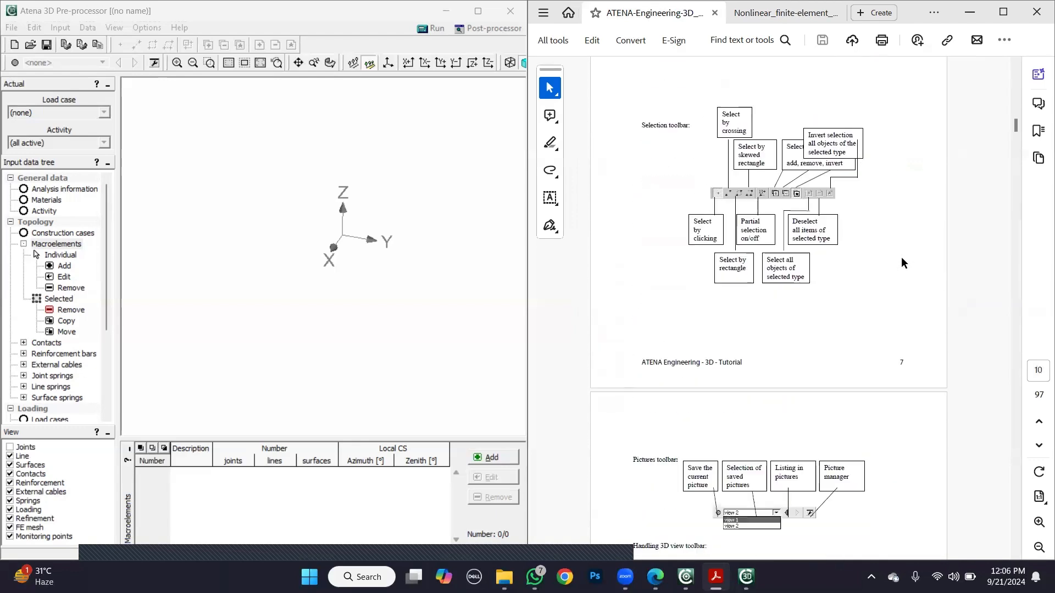
scroll(901, 258, down, 2)
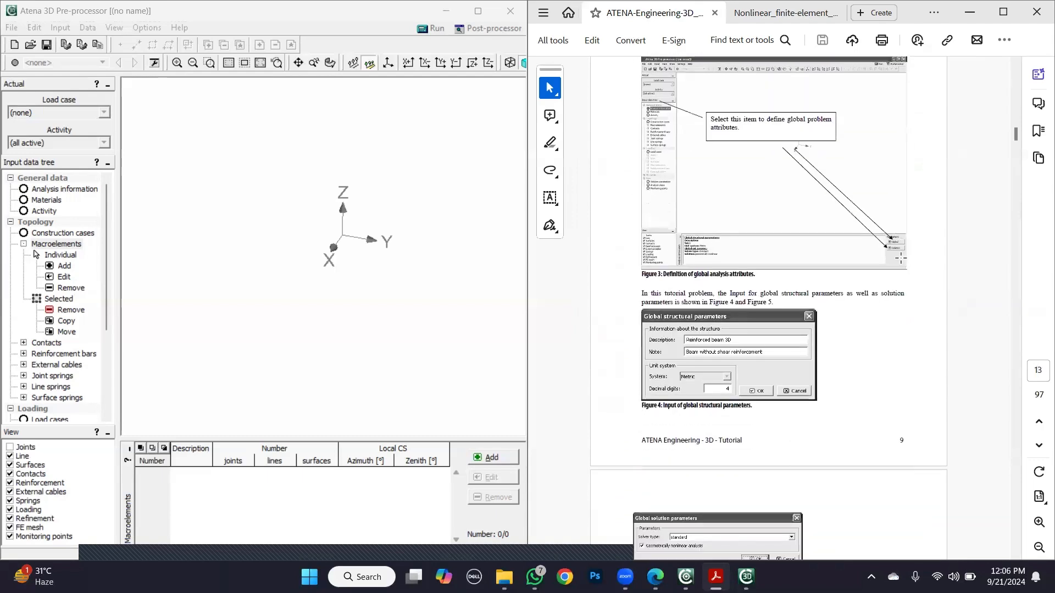
scroll(840, 252, up, 1)
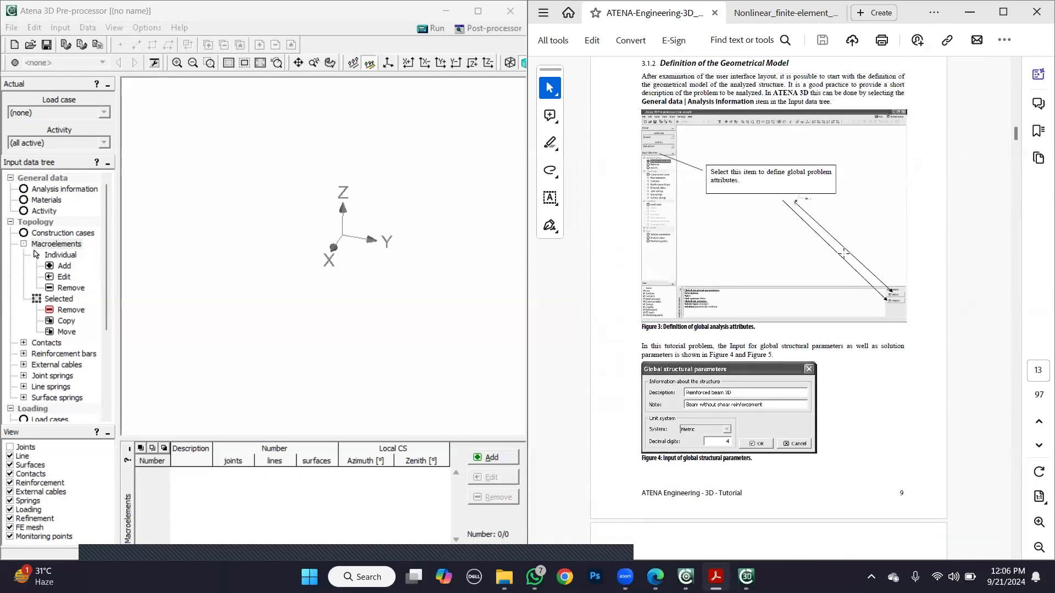
- In the analysis information's global structural parameters, set the description to "Reinforced beam 3d"
click(46, 192)
click(494, 468)
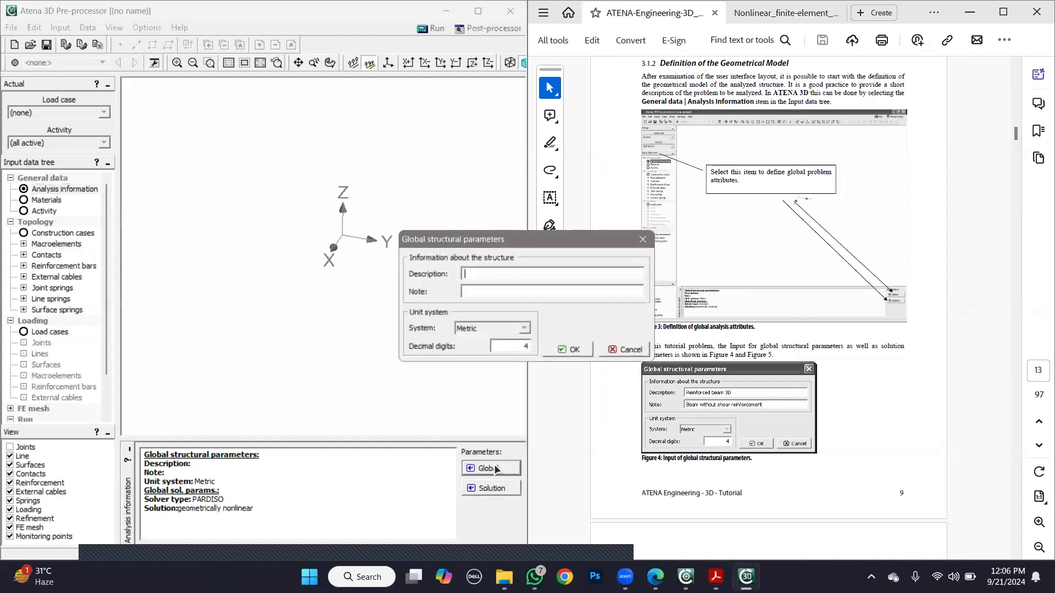
drag(512, 237, 446, 182)
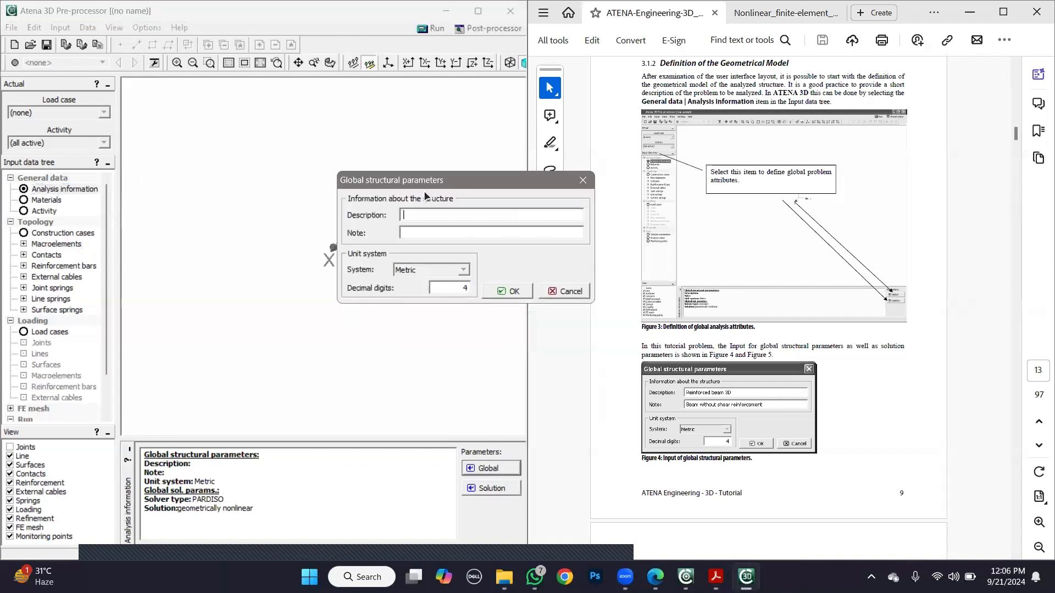
click(419, 215)
text(Reinforced beam 3d)
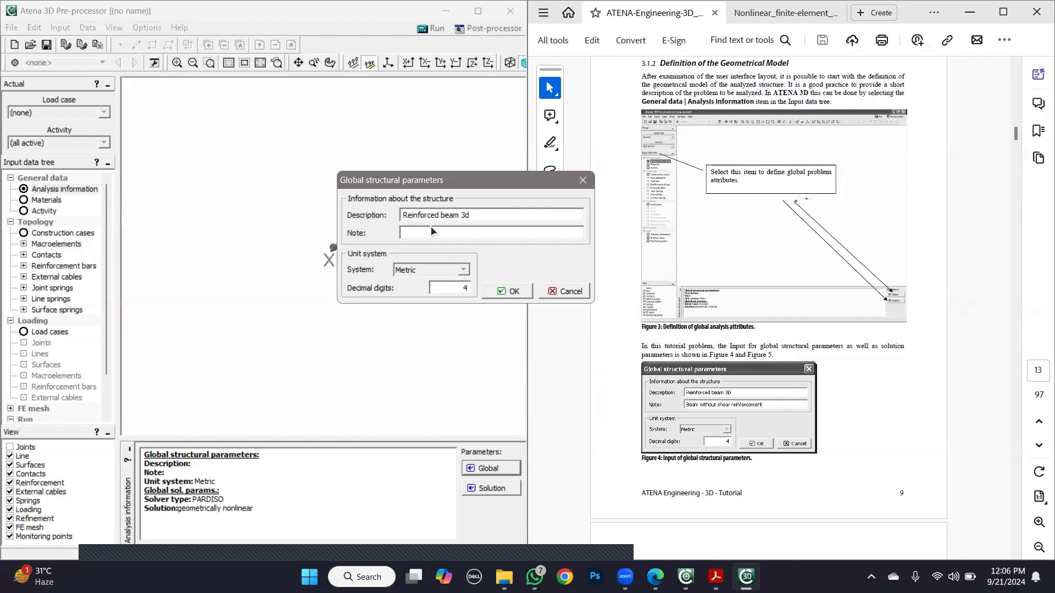
- Set the structure's note to "Beam with shear reinforcement" and accept the global structural parameters
click(426, 234)
text(Beam with shear rein)
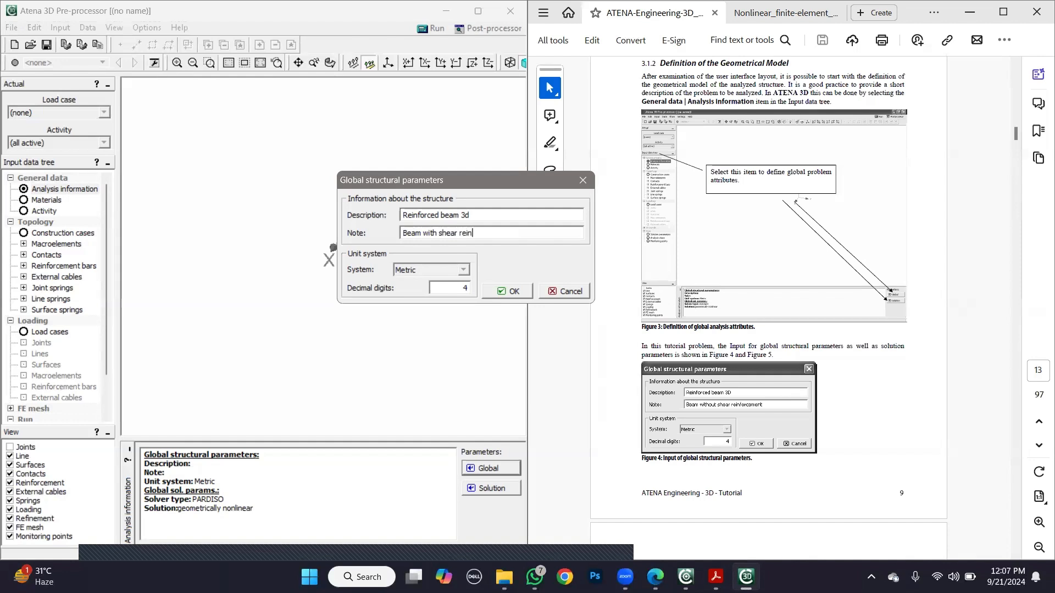
text(forcement)
click(503, 291)
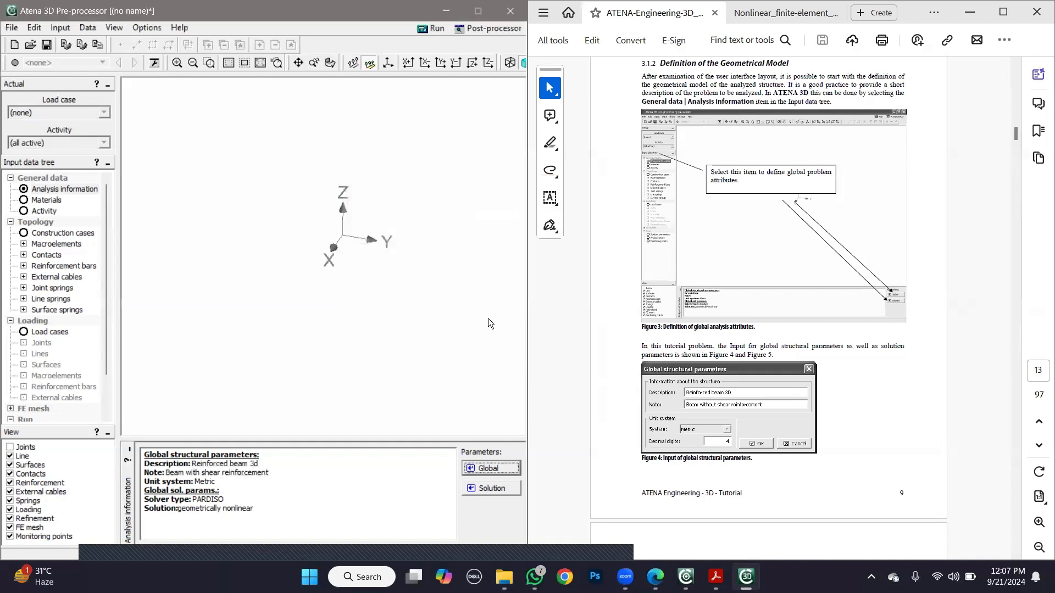
- Set the solver type to standard in the global solution parameters
click(499, 484)
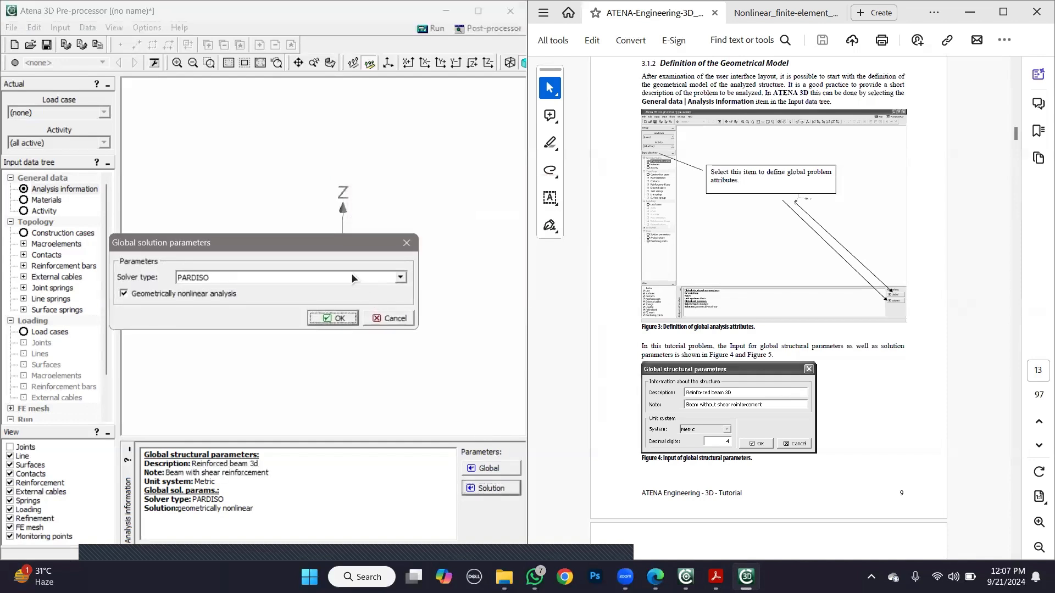
click(351, 278)
click(305, 290)
click(337, 318)
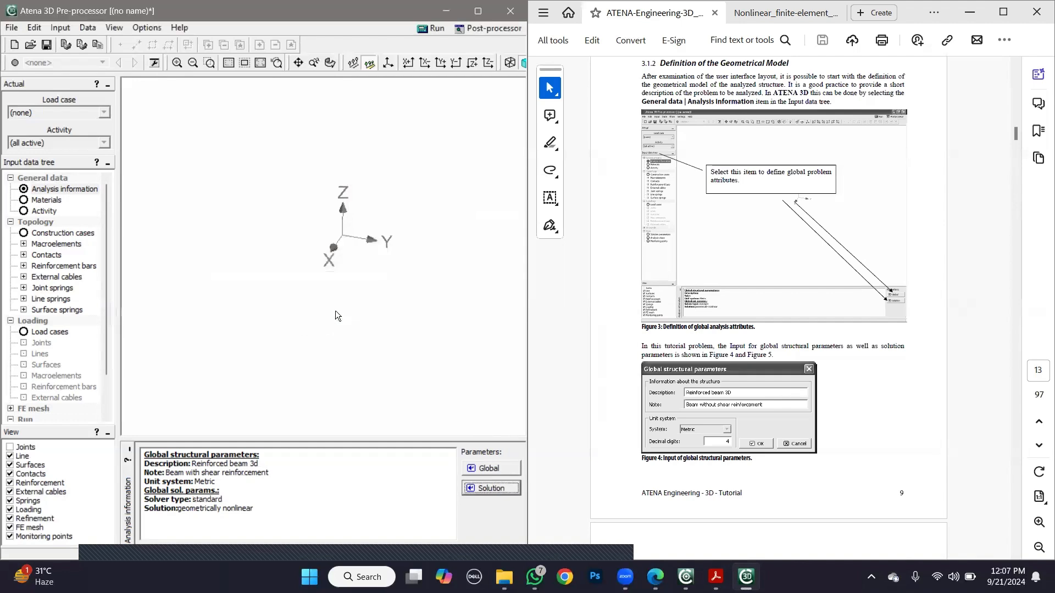
- Save the model as practice in the R1 folder, replacing the existing file of that name
click(953, 392)
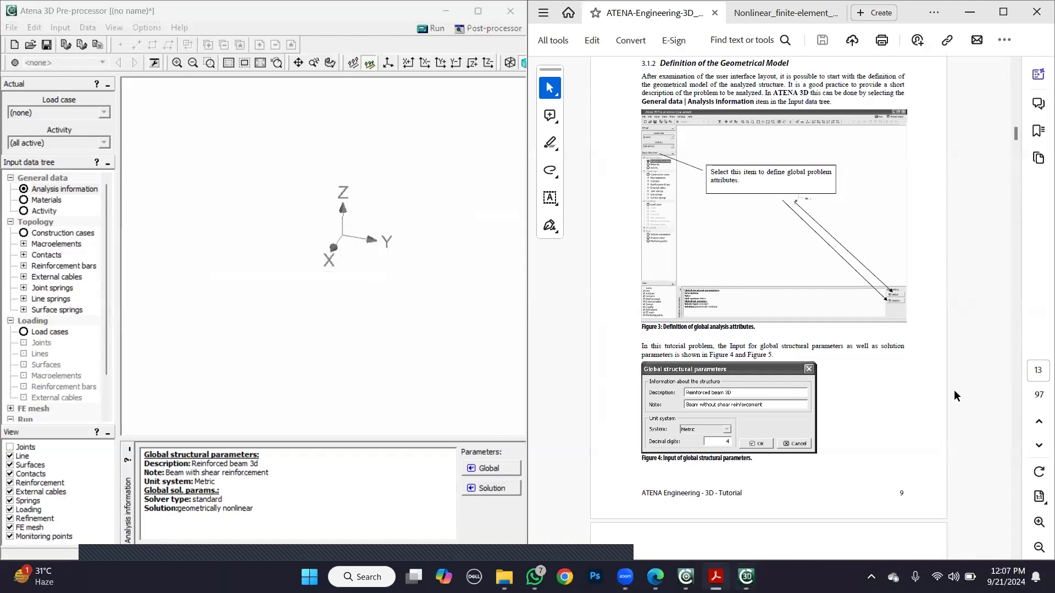
scroll(954, 390, down, 7)
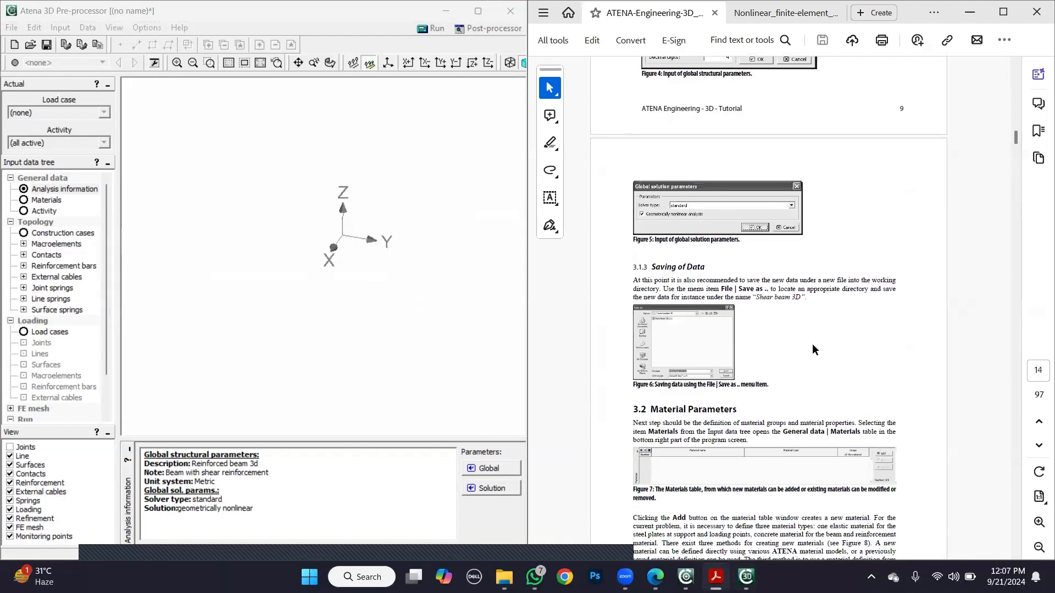
click(11, 28)
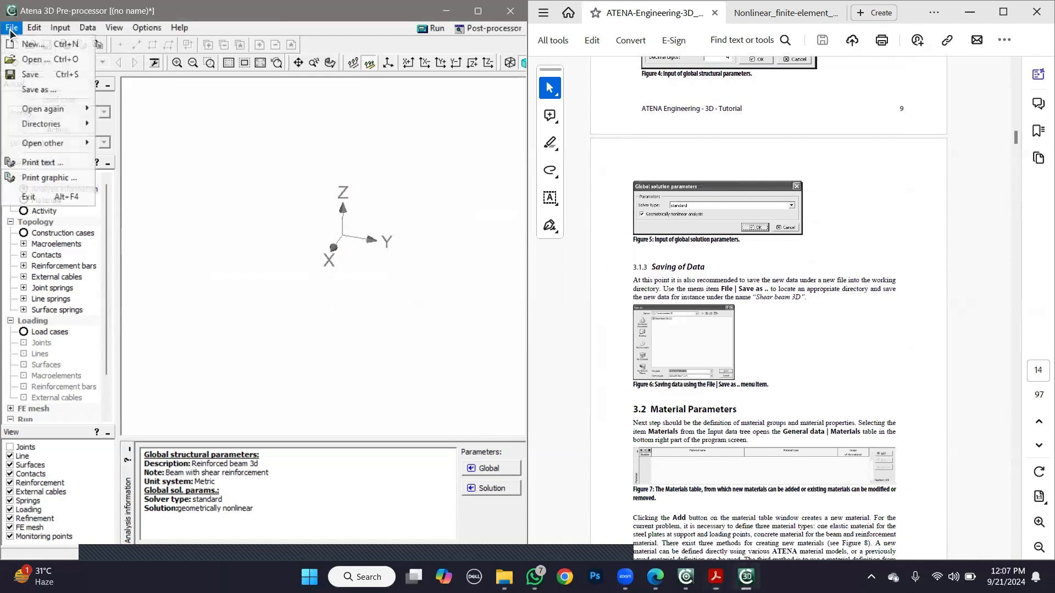
click(28, 88)
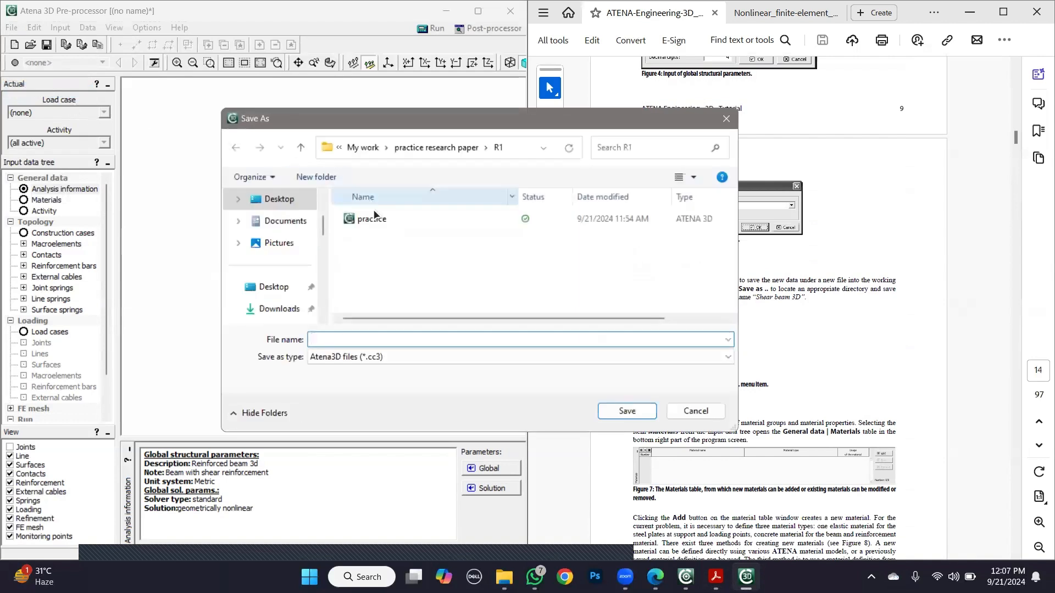
click(373, 219)
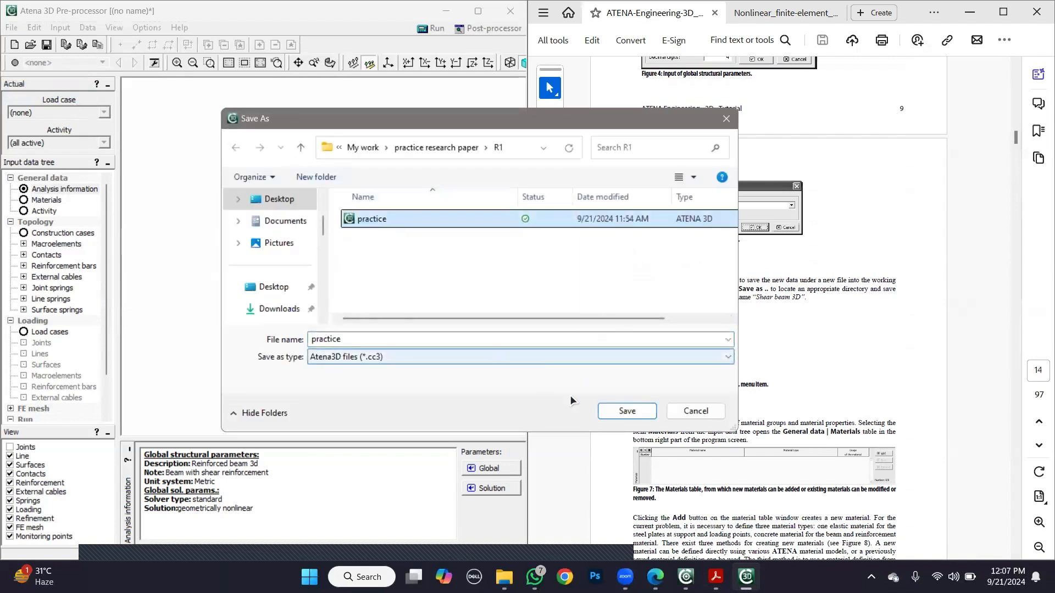
click(621, 412)
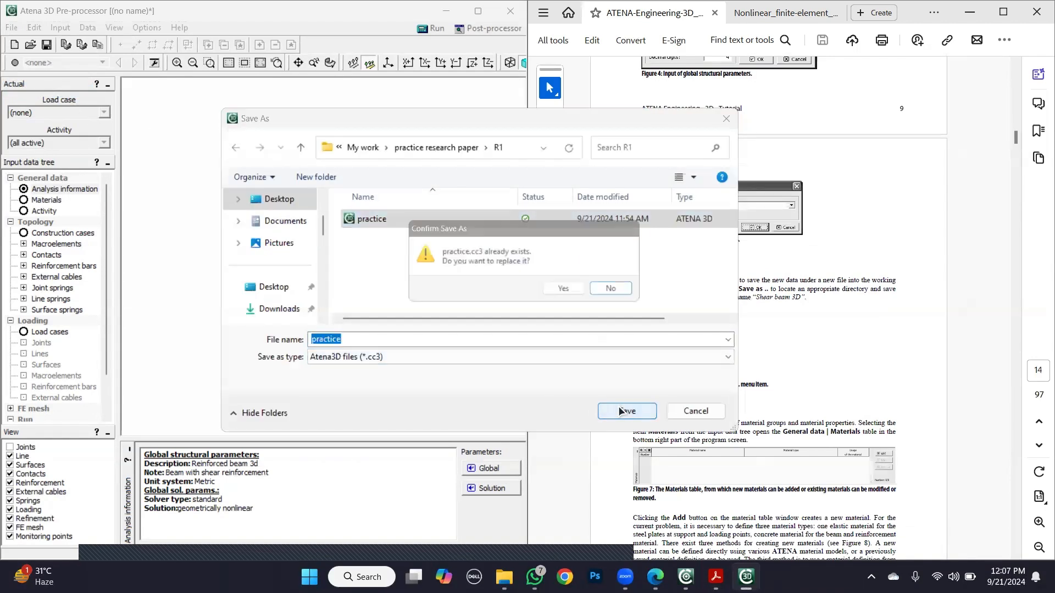
click(568, 290)
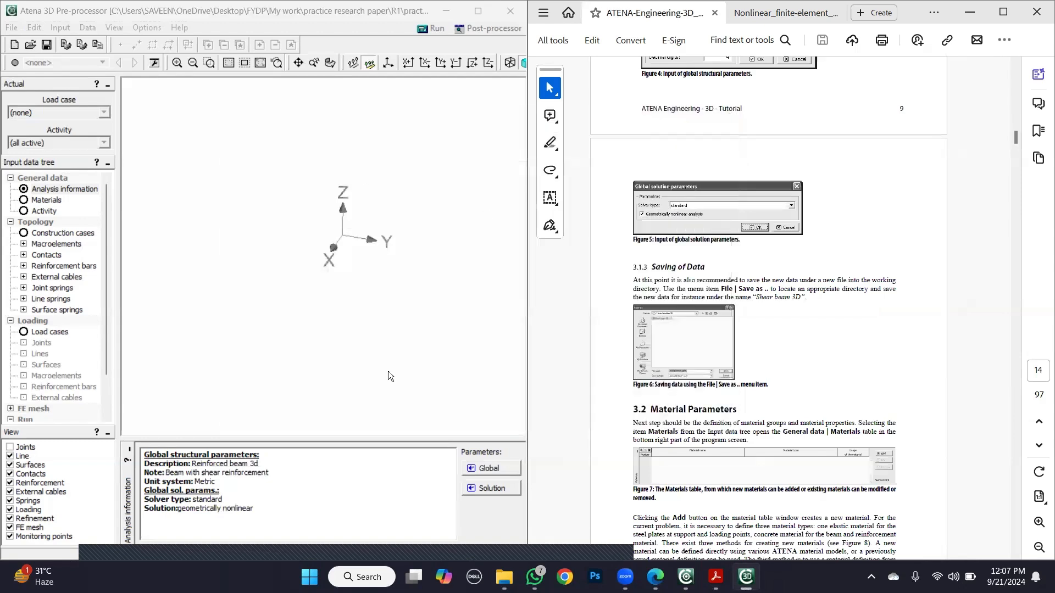
- Following the tutorial's steel plates section, start a new directly defined material of type 3D Elastic Isotropic
click(933, 414)
scroll(932, 413, down, 10)
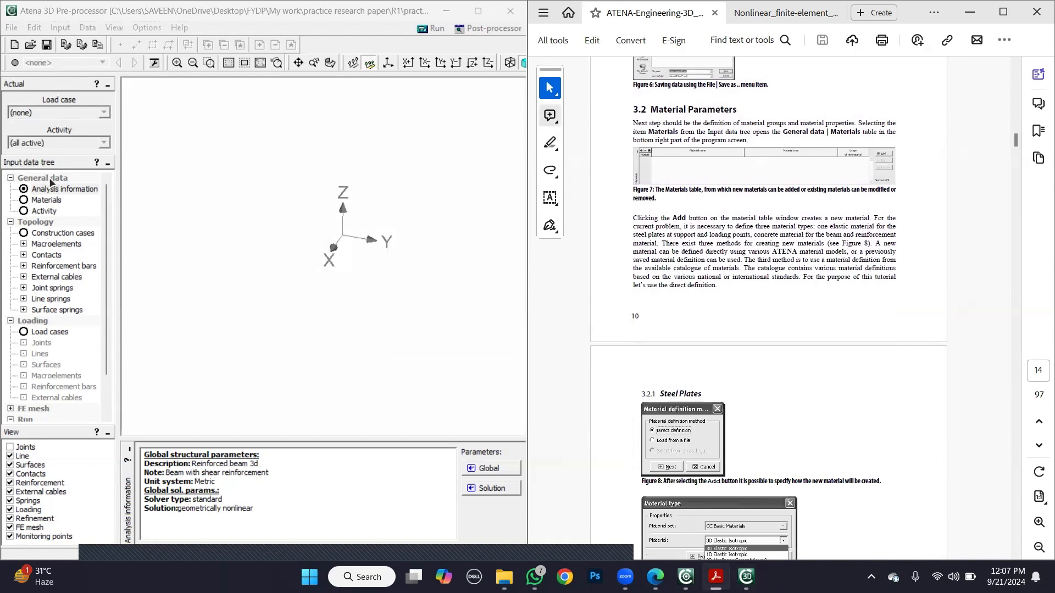
click(52, 203)
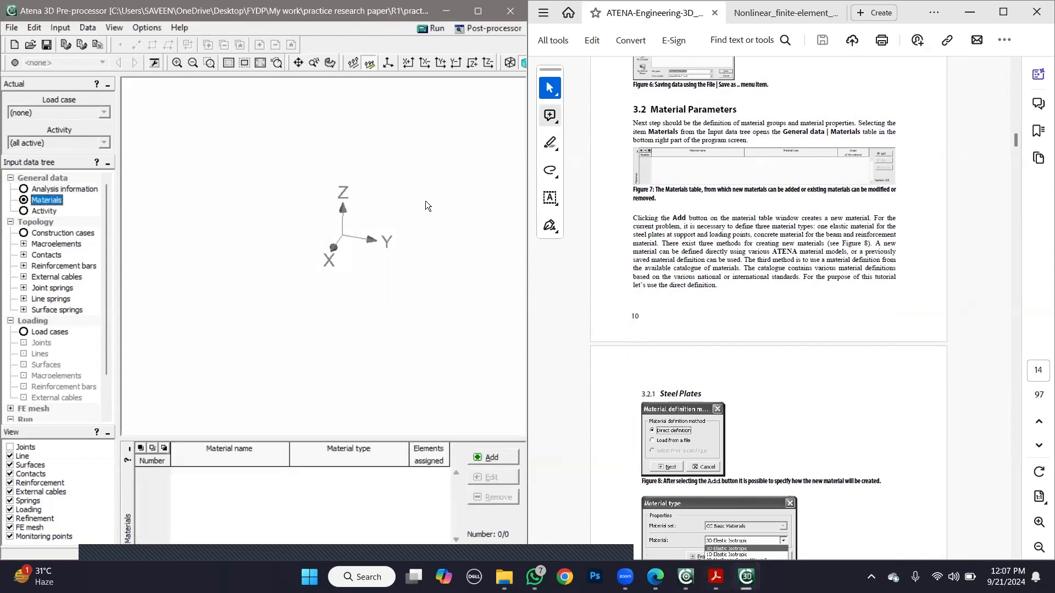
click(876, 446)
scroll(876, 446, down, 5)
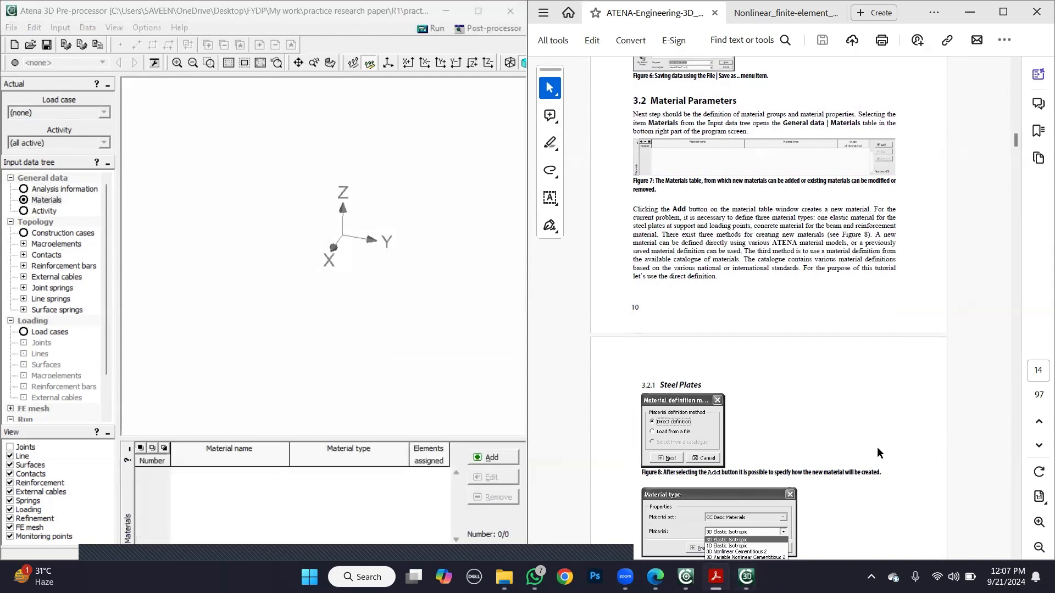
click(490, 458)
click(244, 324)
drag(256, 239, 194, 170)
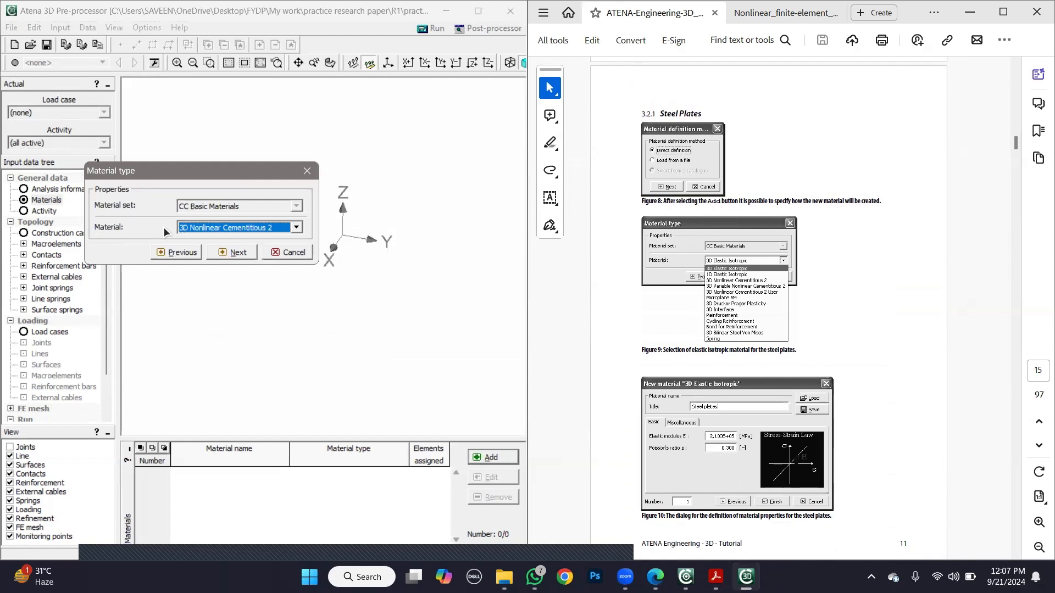
click(186, 229)
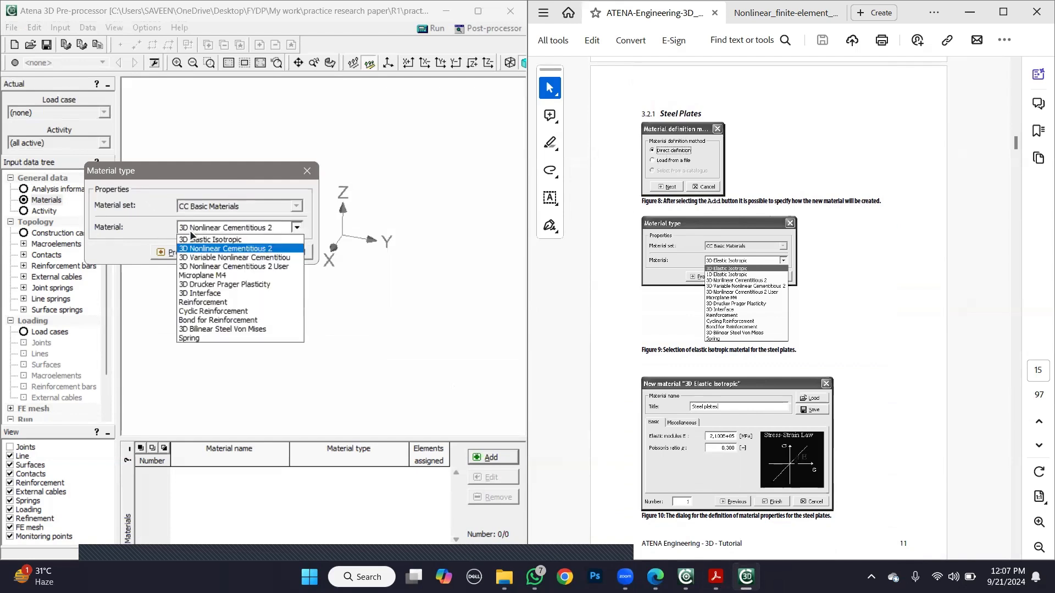
click(248, 238)
click(223, 250)
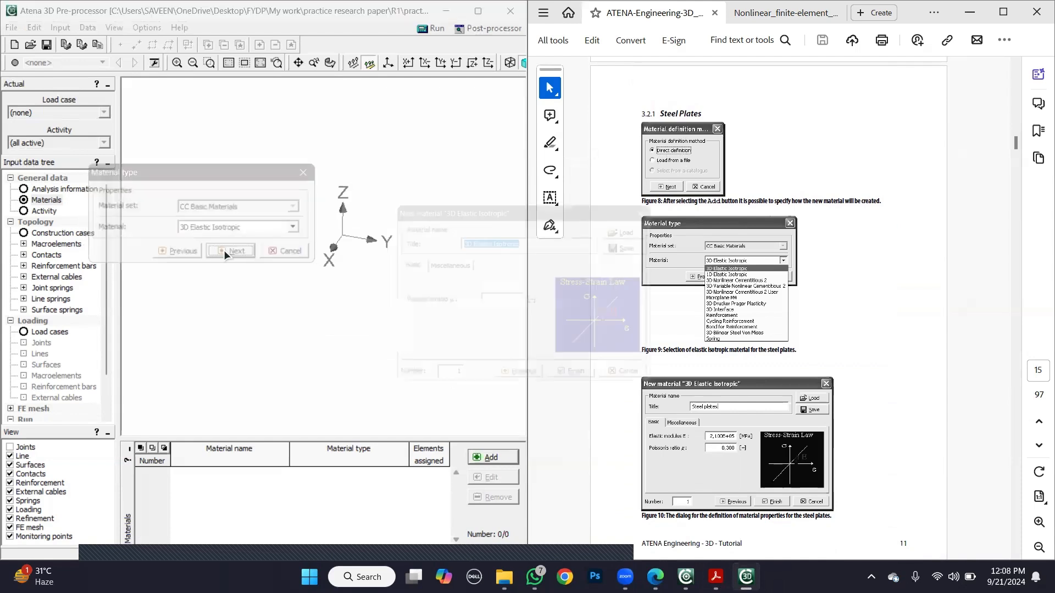
- Title the new elastic isotropic material "Steel plate"
drag(566, 208, 358, 123)
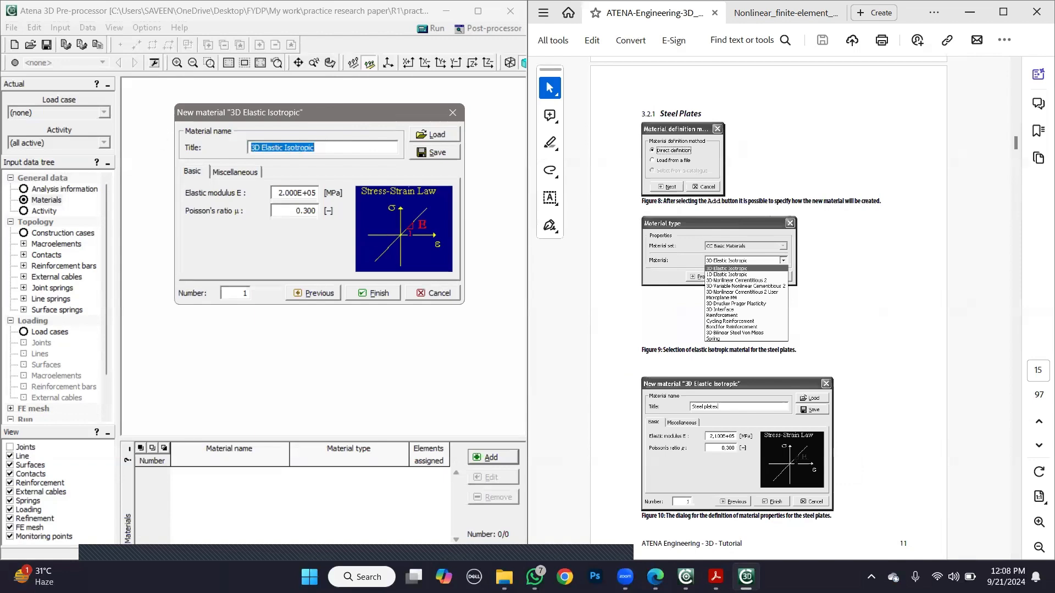
text(Steel )
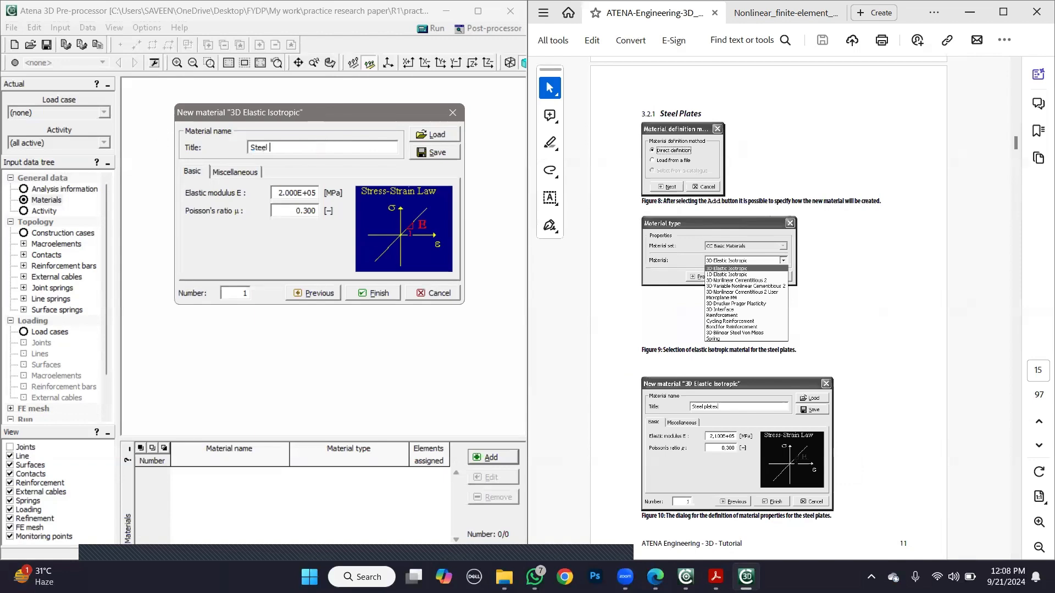
text(plate)
- Check the steel plate's elastic modulus and Poisson's ratio in the tutorial's Figure 10 and consult the research paper
click(920, 494)
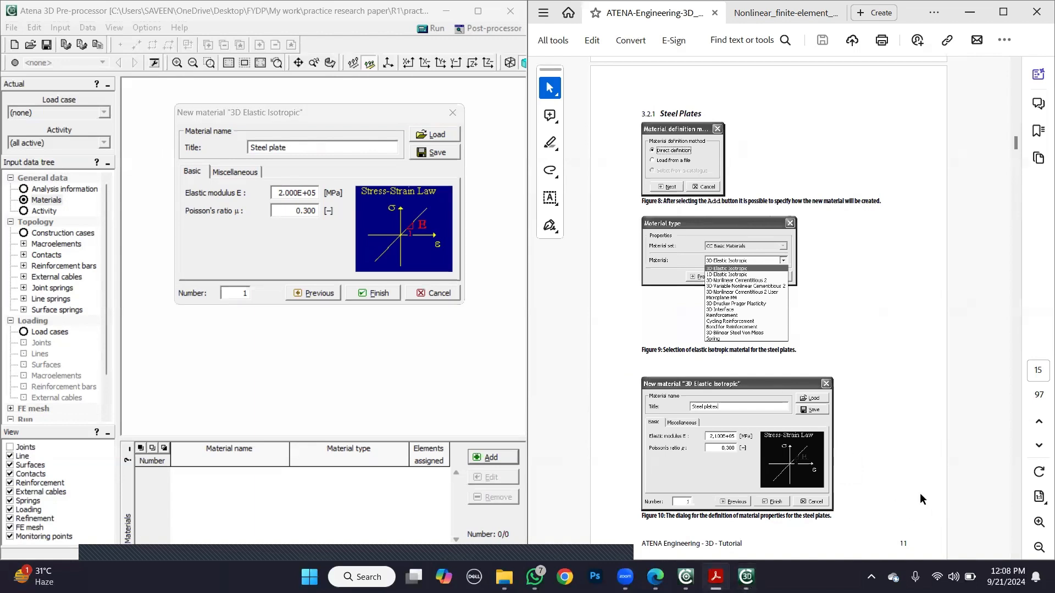
scroll(920, 493, down, 3)
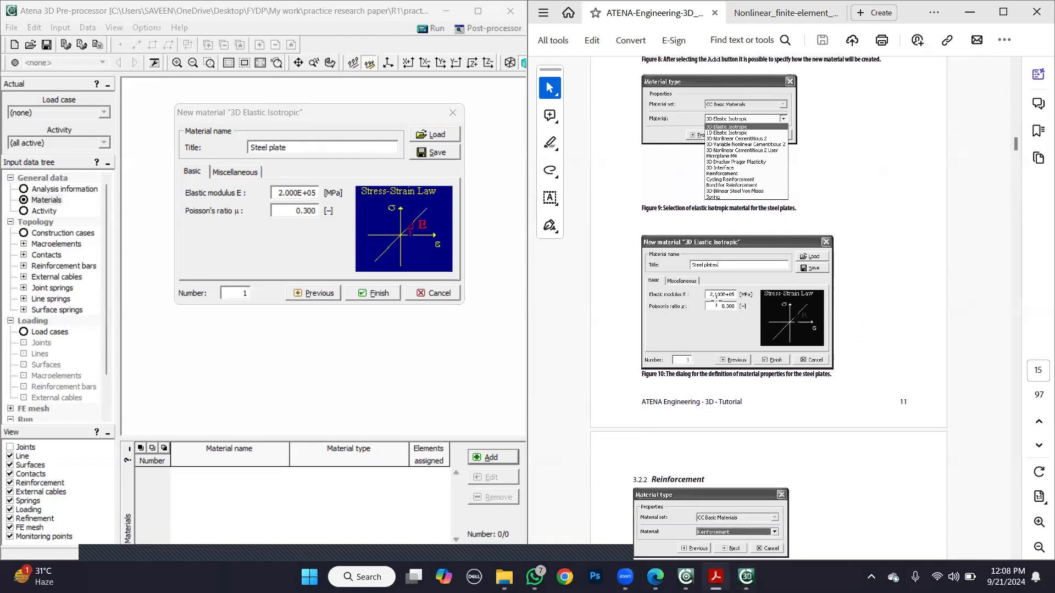
ctrl+scroll(900, 317, up, 3)
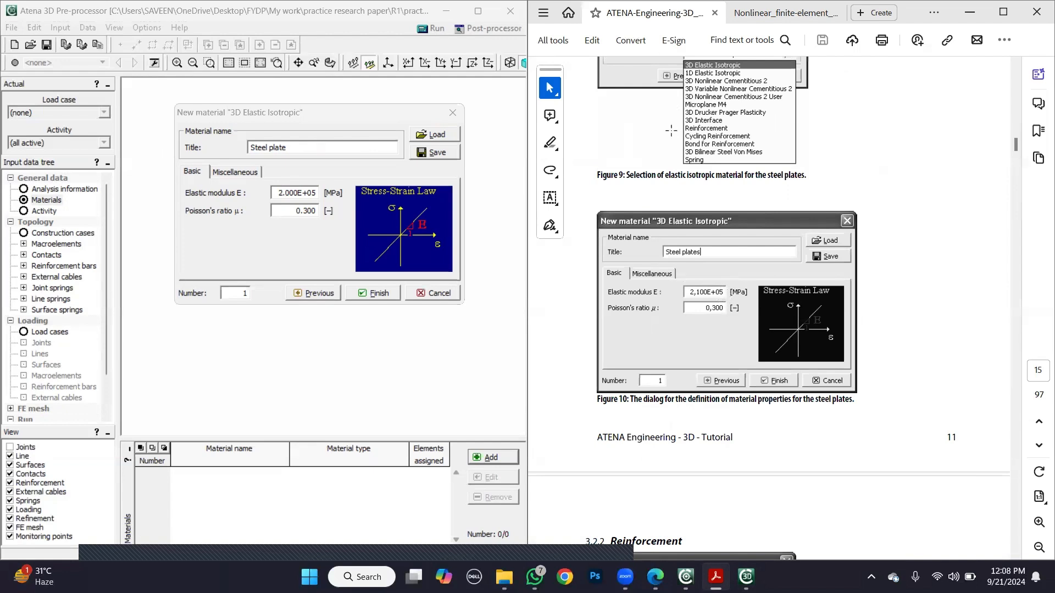
click(754, 15)
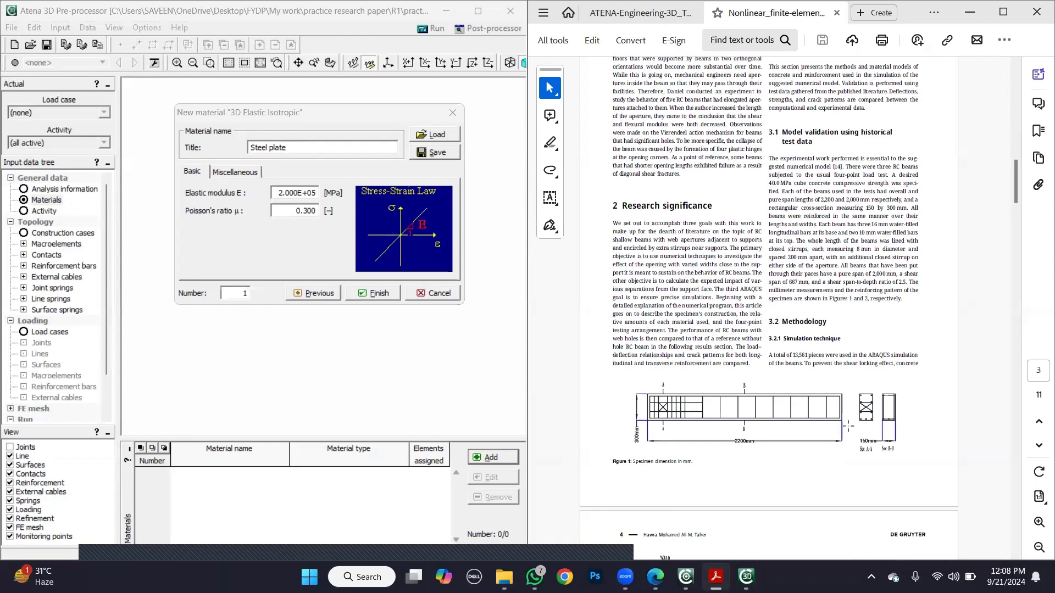
click(637, 13)
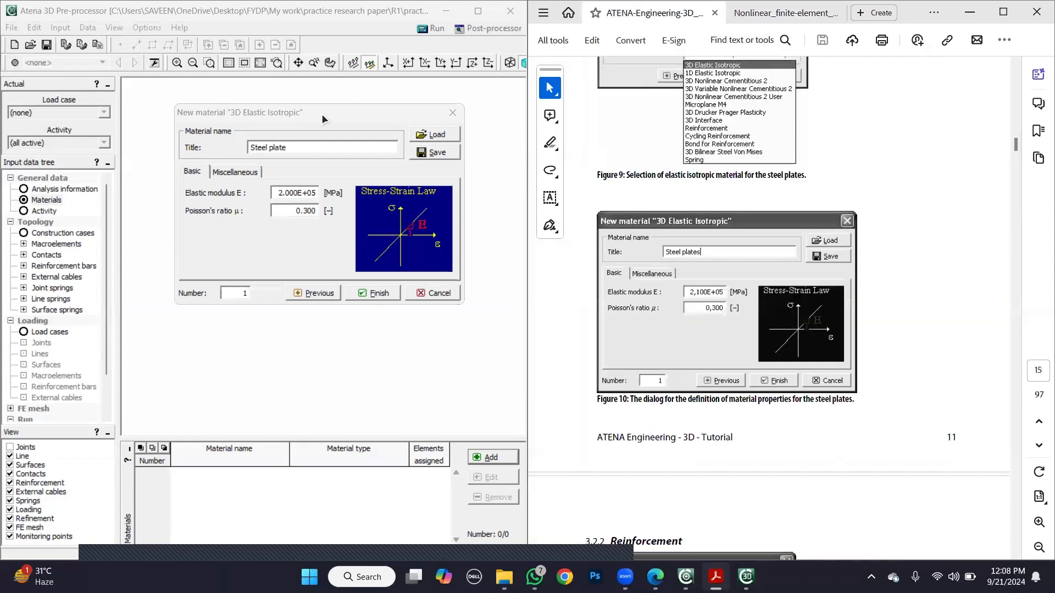
- Set the steel plate's elastic modulus to 2.100E+05 MPa and finish defining the material
click(286, 192)
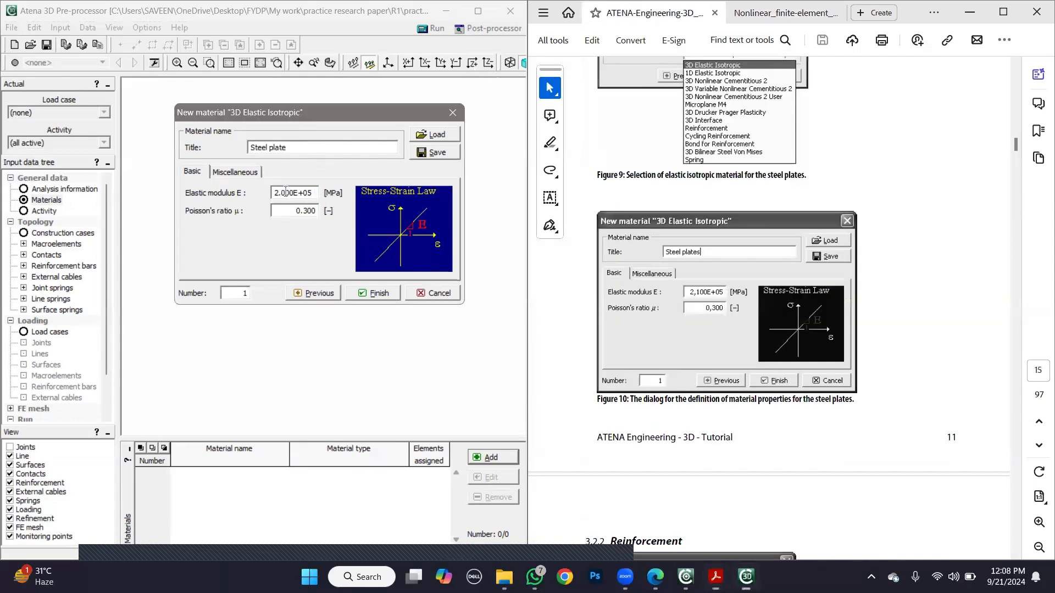
key(BackSpace)
text(1)
click(365, 290)
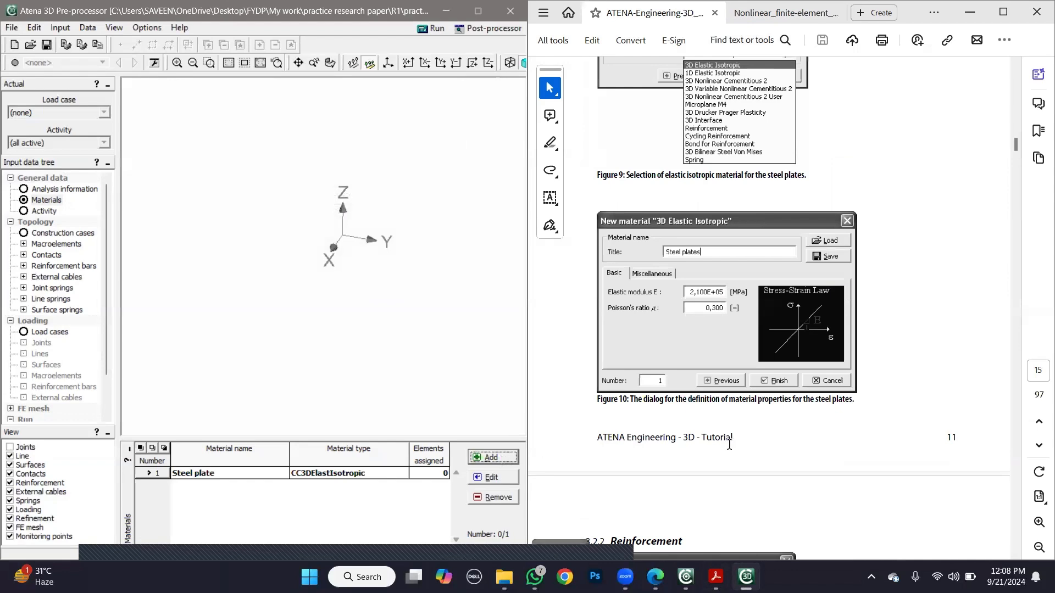
- Following the tutorial's section 3.2.2, start a new directly defined material of type Reinforcement
click(810, 443)
scroll(808, 437, down, 10)
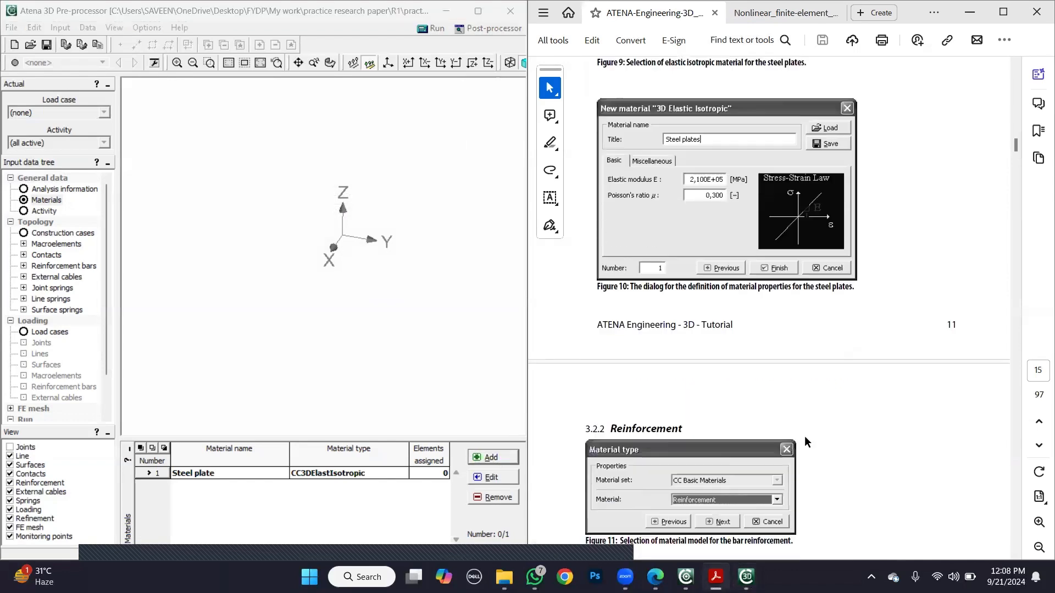
scroll(793, 433, up, 2)
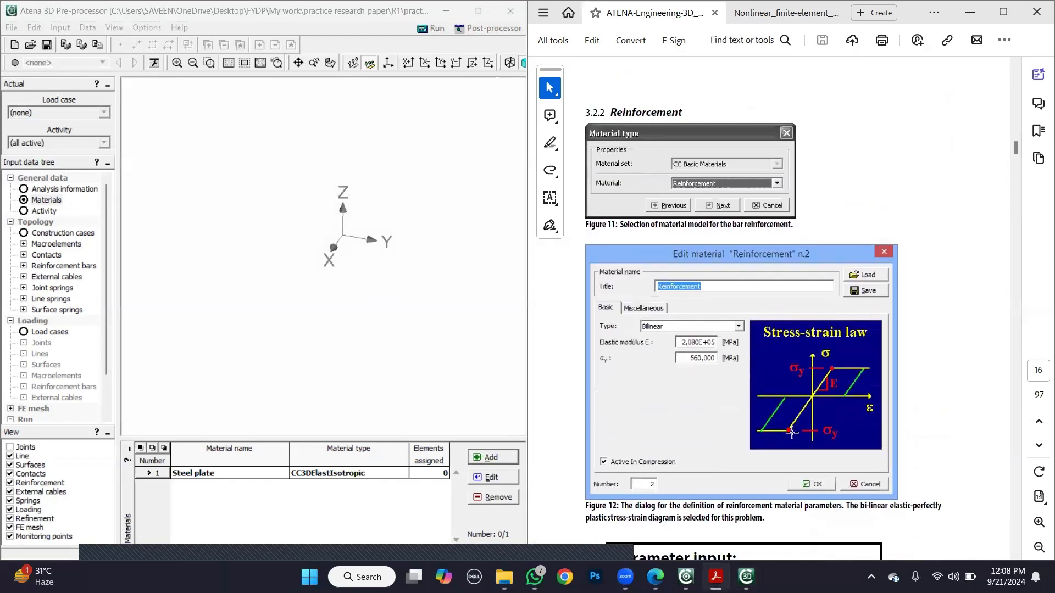
click(491, 457)
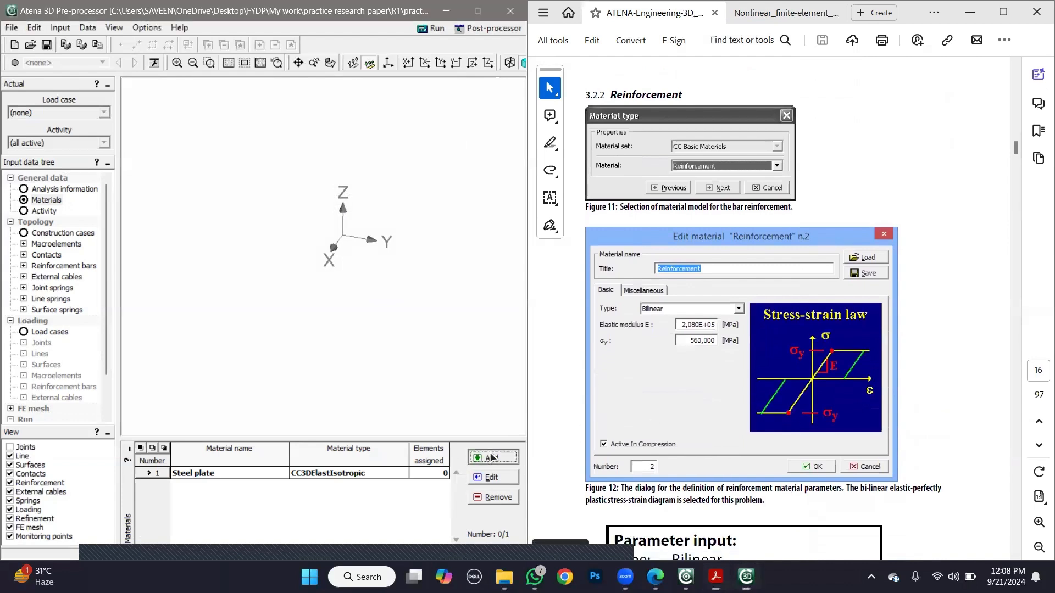
click(245, 325)
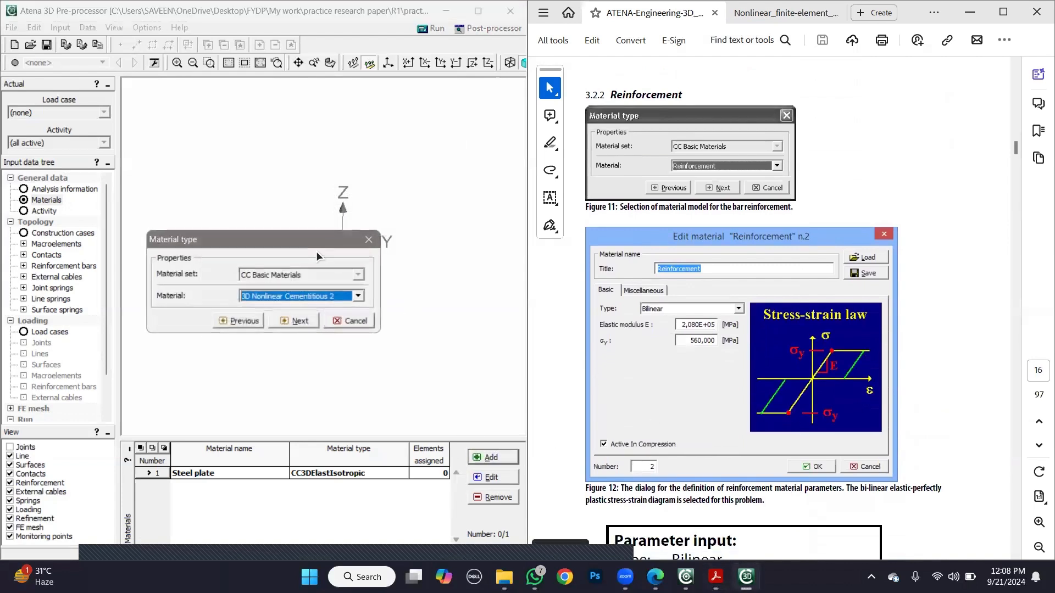
click(321, 296)
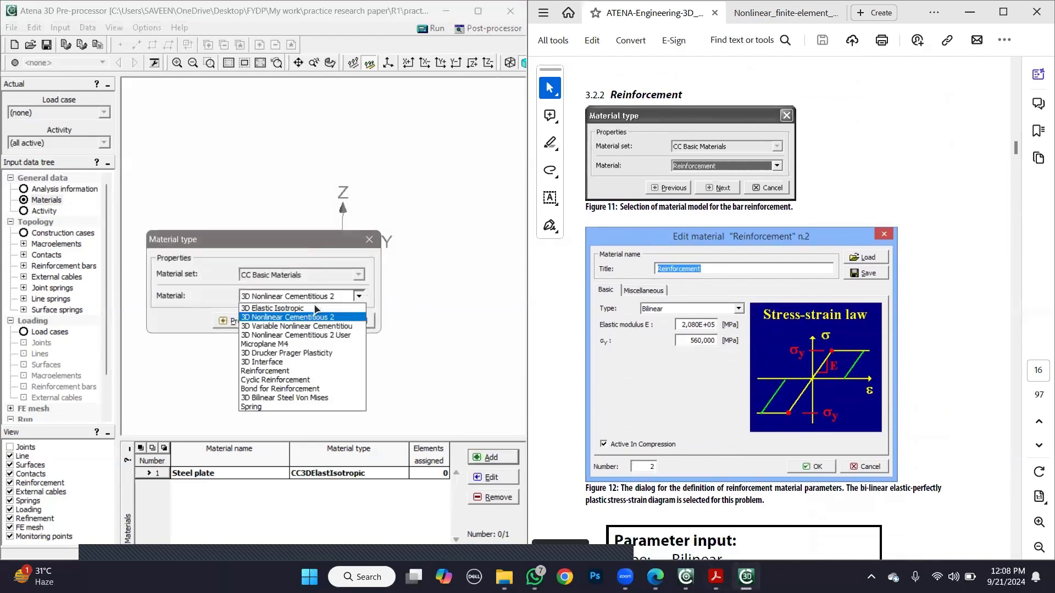
click(290, 371)
click(292, 323)
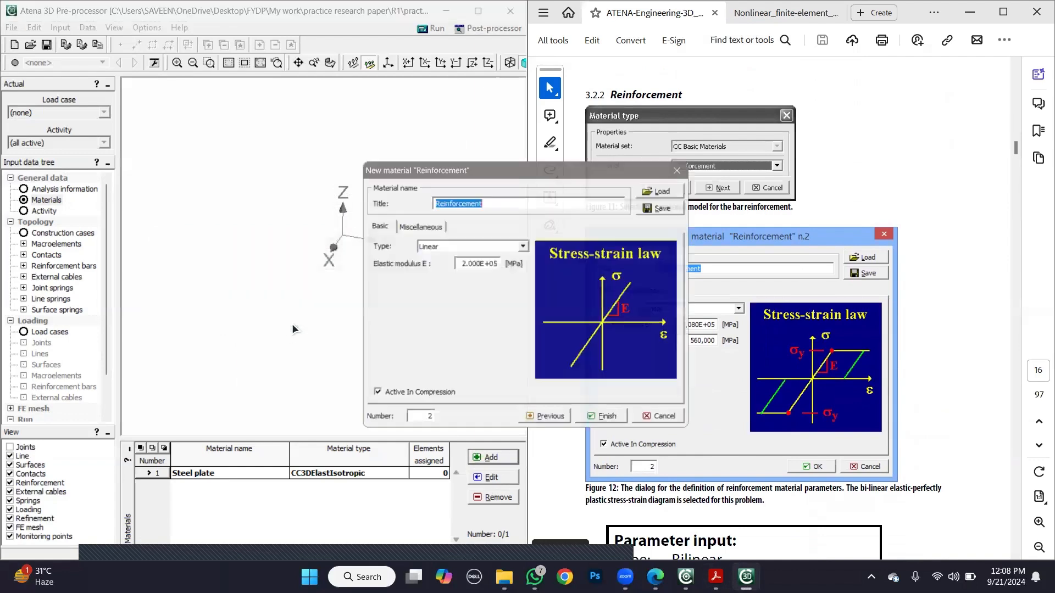
drag(488, 165, 285, 102)
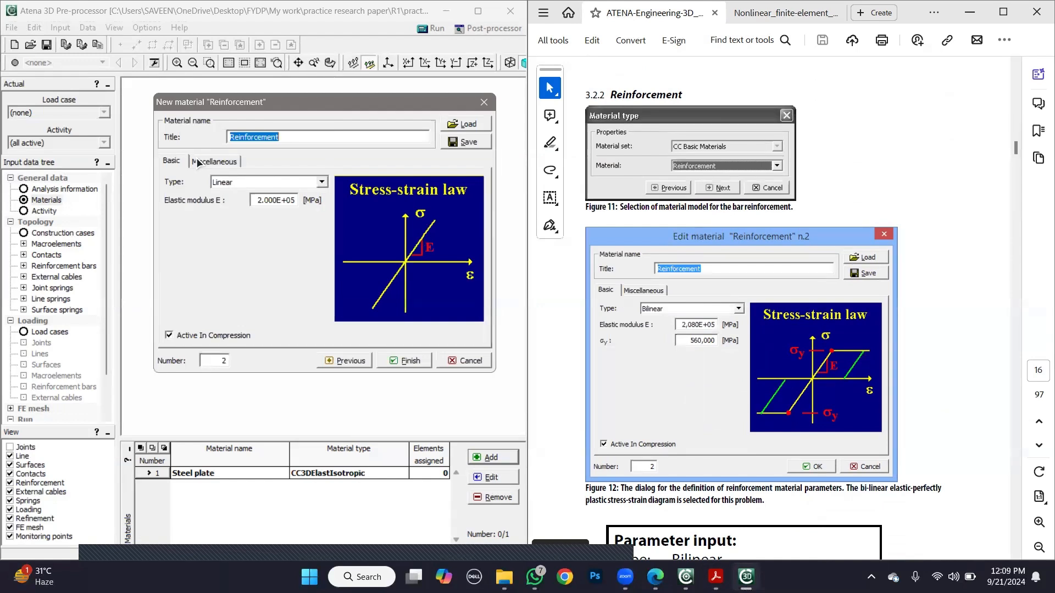
- After consulting the research paper, make the reinforcement Bilinear with an elastic modulus of 2.080E+05 MPa
click(747, 12)
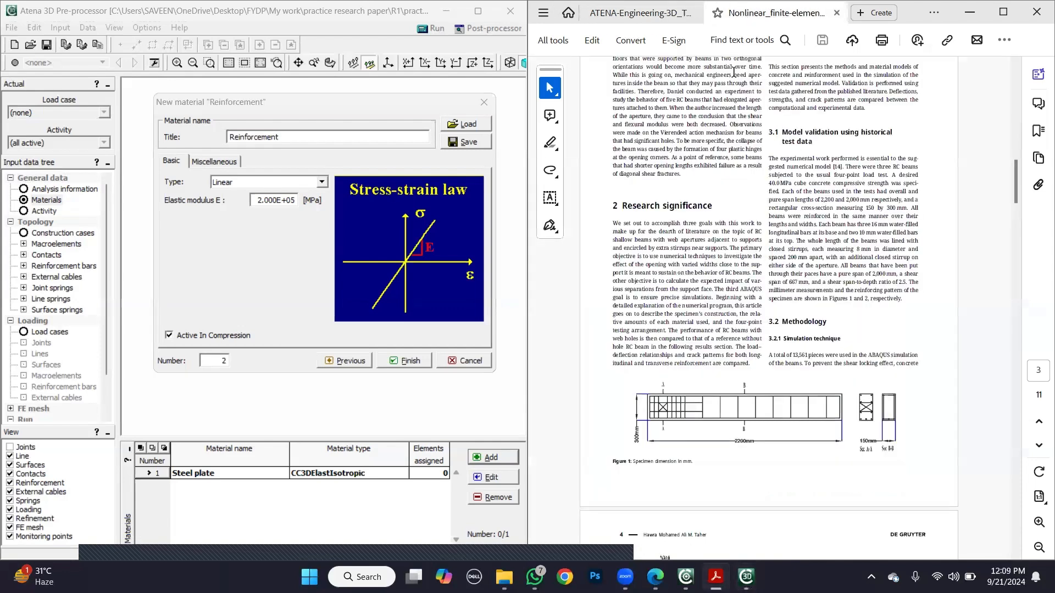
click(675, 14)
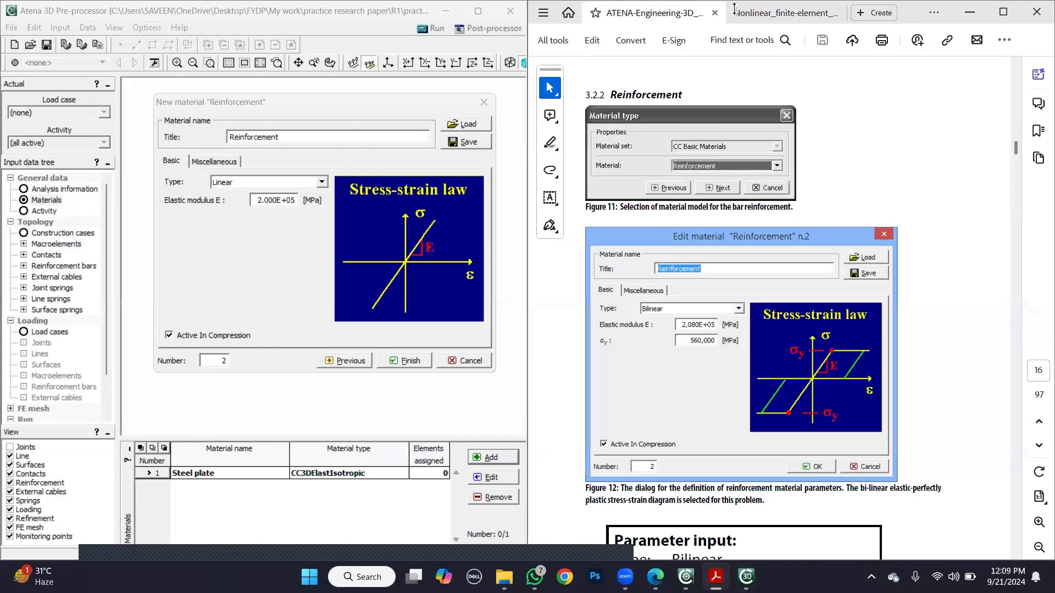
click(288, 182)
click(267, 203)
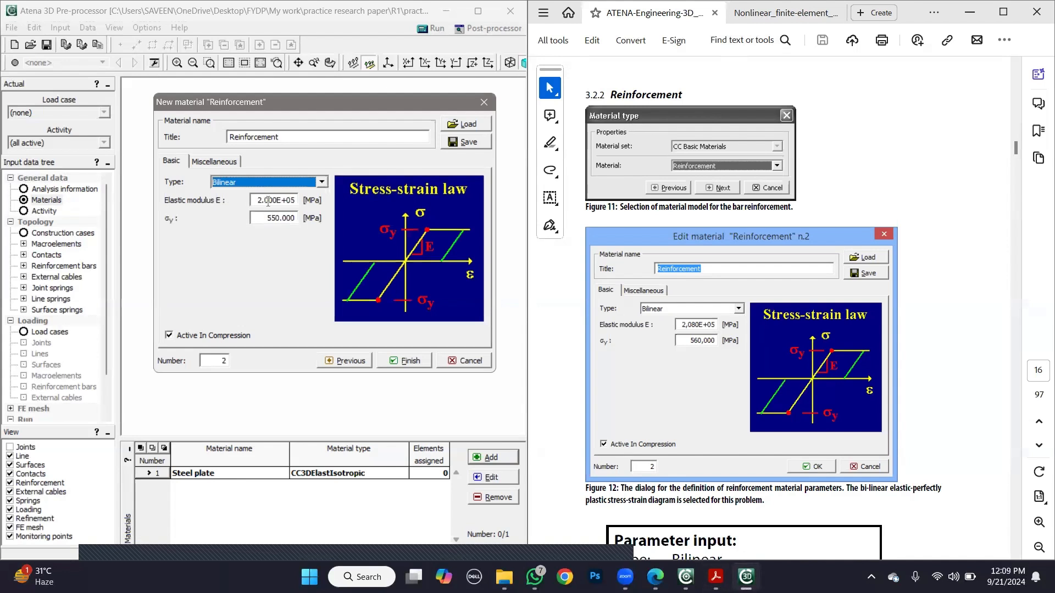
drag(268, 200, 262, 200)
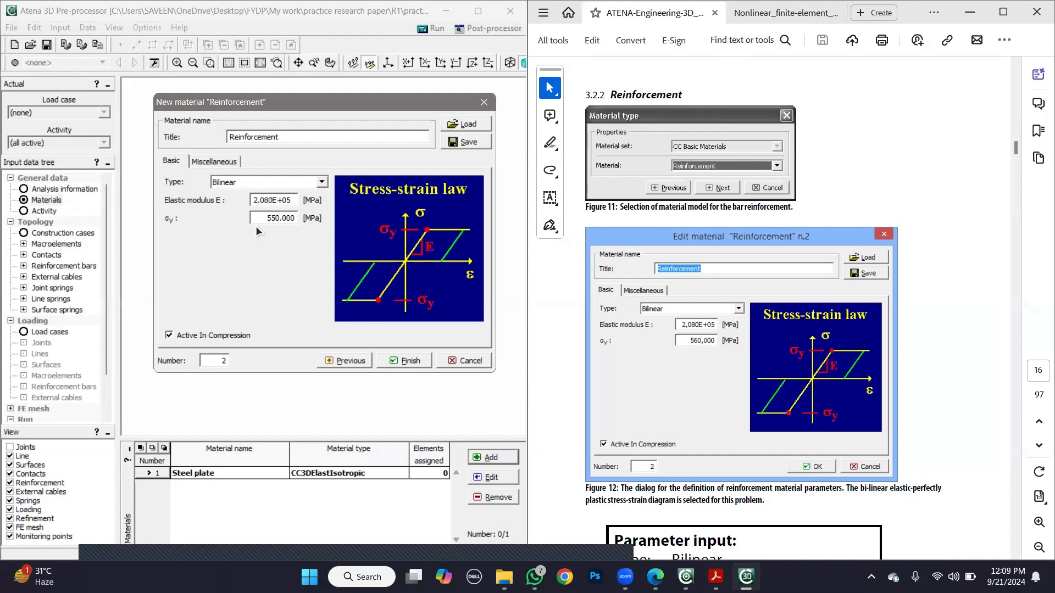
- Set the reinforcement's yield strength σy to 560 MPa and finish defining the material
click(276, 218)
drag(260, 218, 258, 218)
text(6)
click(401, 360)
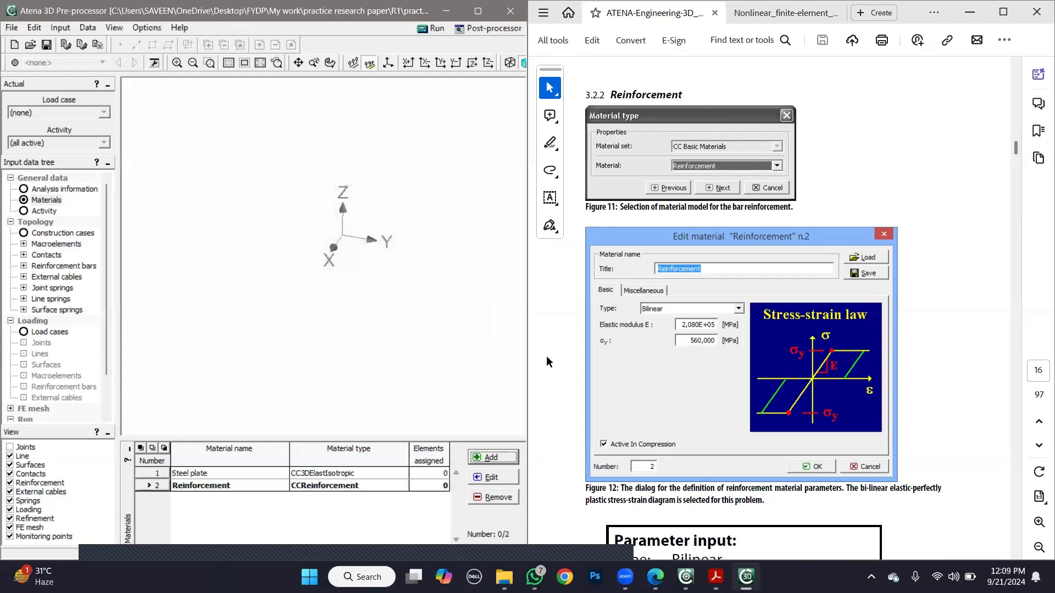
- Following the tutorial's Concrete Beam section, start a new directly defined material of type 3D Nonlinear Cementitious 2
scroll(556, 360, down, 10)
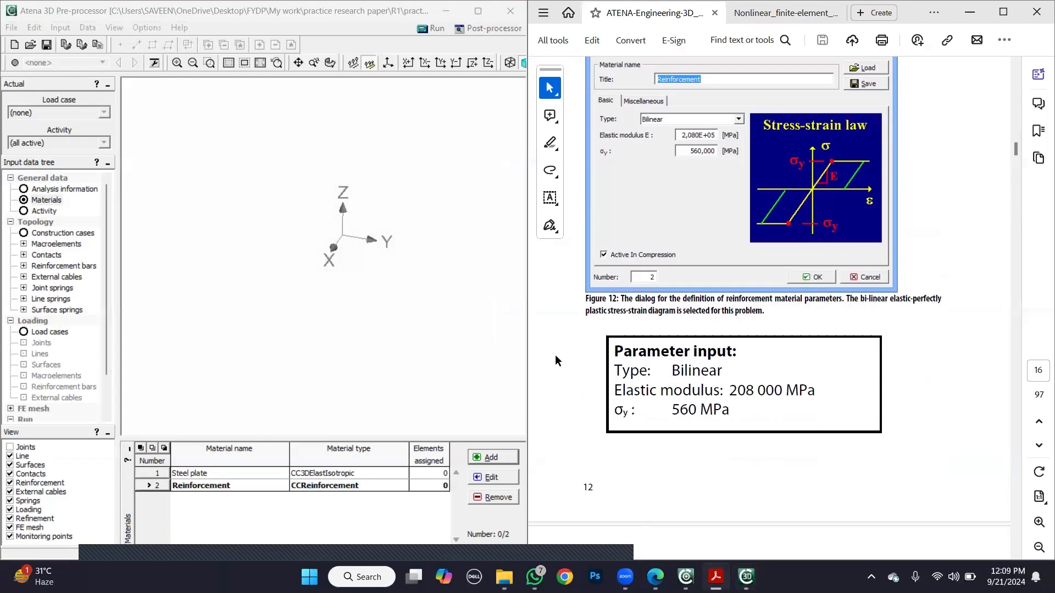
scroll(554, 361, down, 1)
click(493, 458)
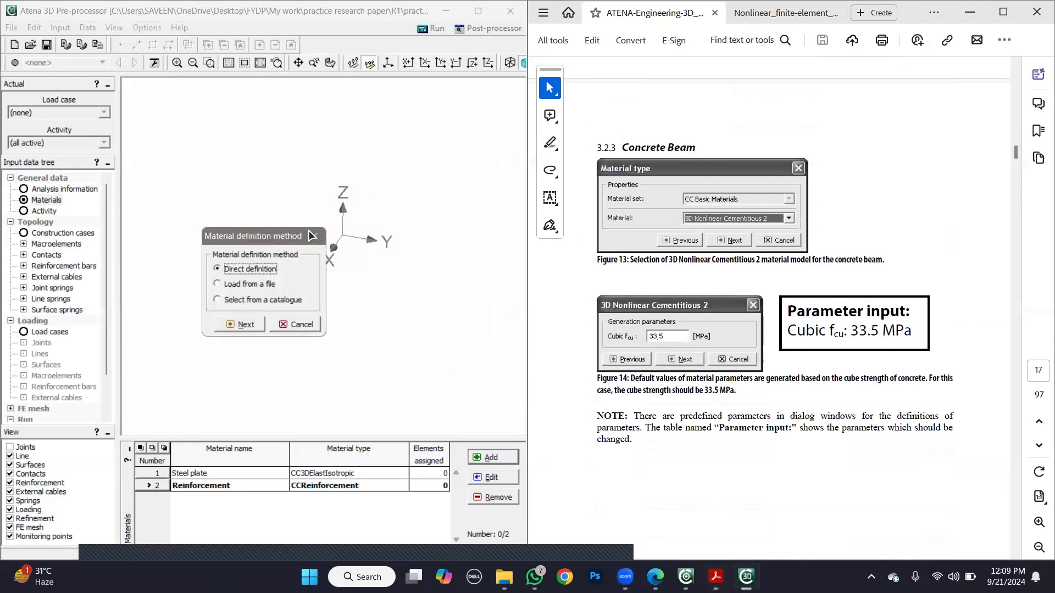
click(238, 322)
click(288, 295)
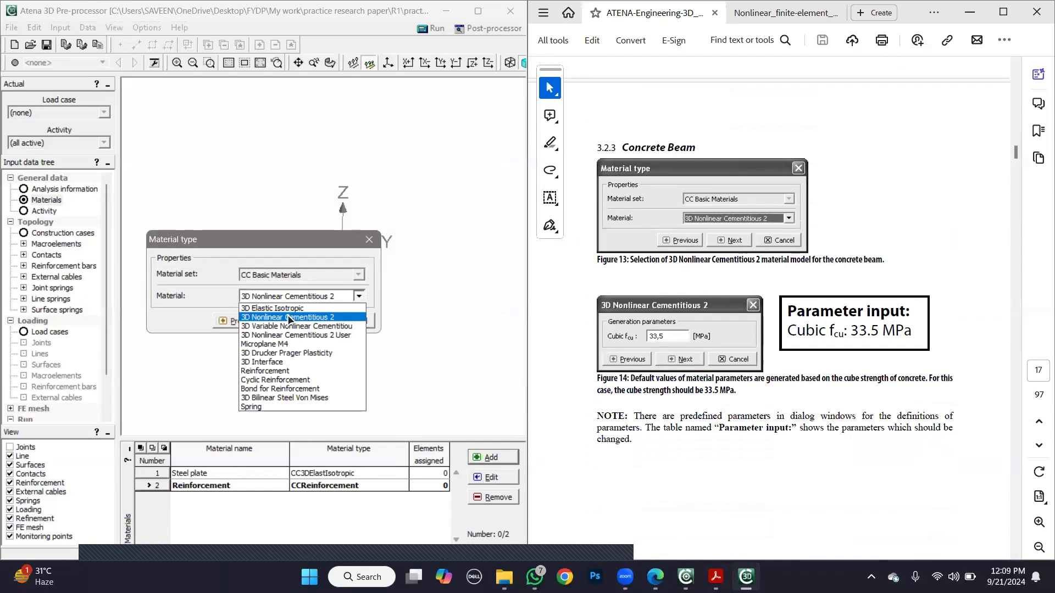
click(289, 317)
click(288, 322)
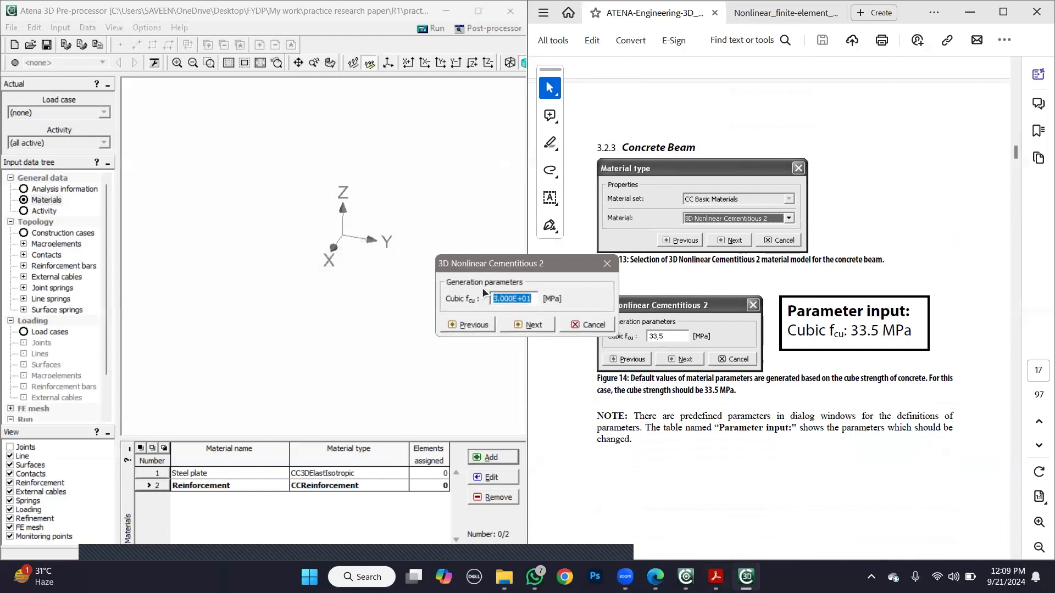
drag(494, 260, 364, 216)
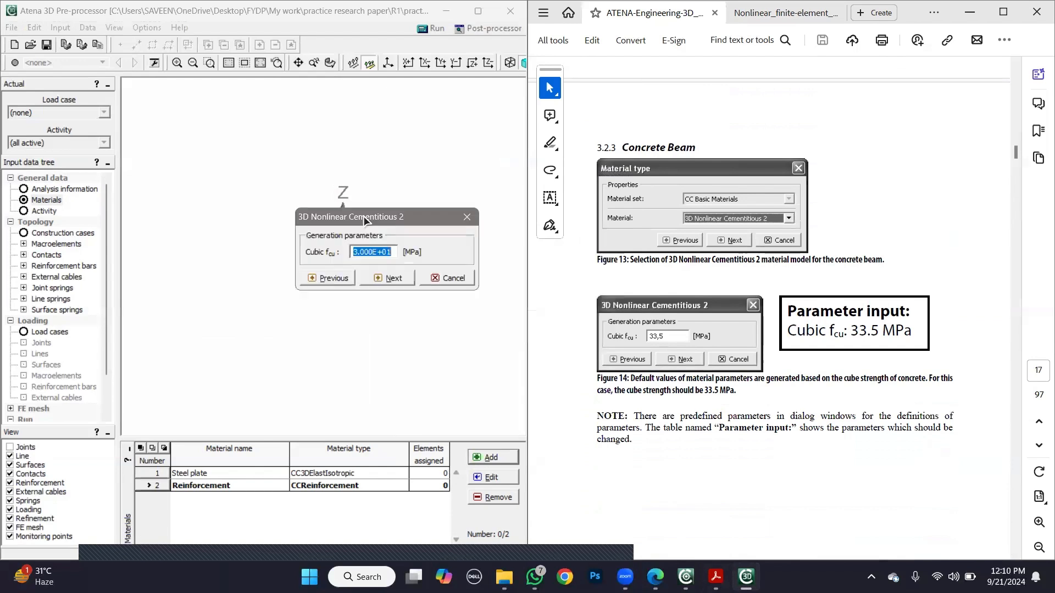
- Find the concrete strength in section 3.1 of the research paper and highlight "40.0 MPa cube concrete compressive strength"
click(785, 12)
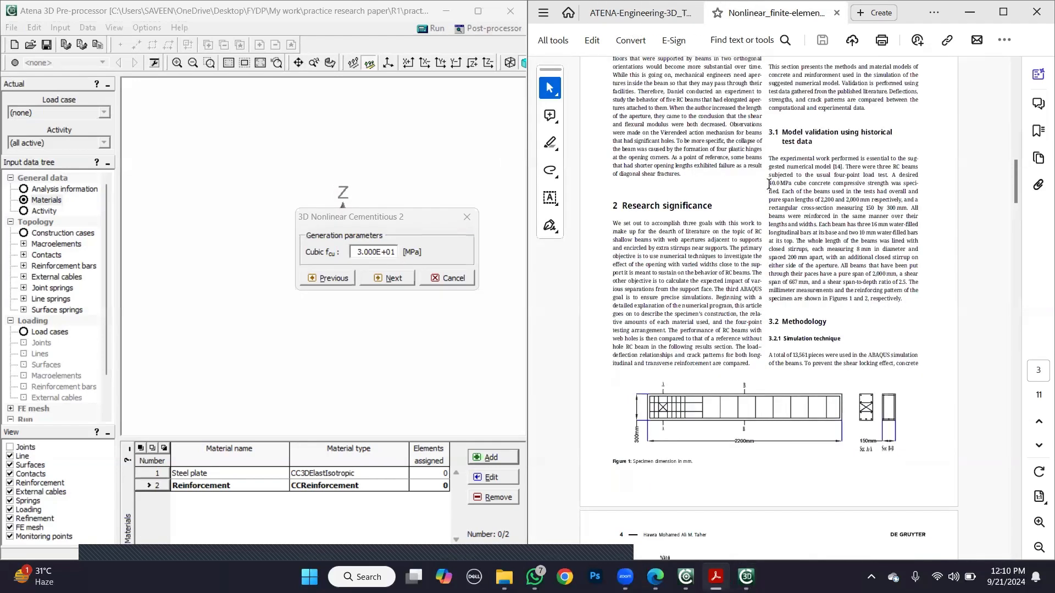
drag(769, 183, 889, 184)
click(864, 204)
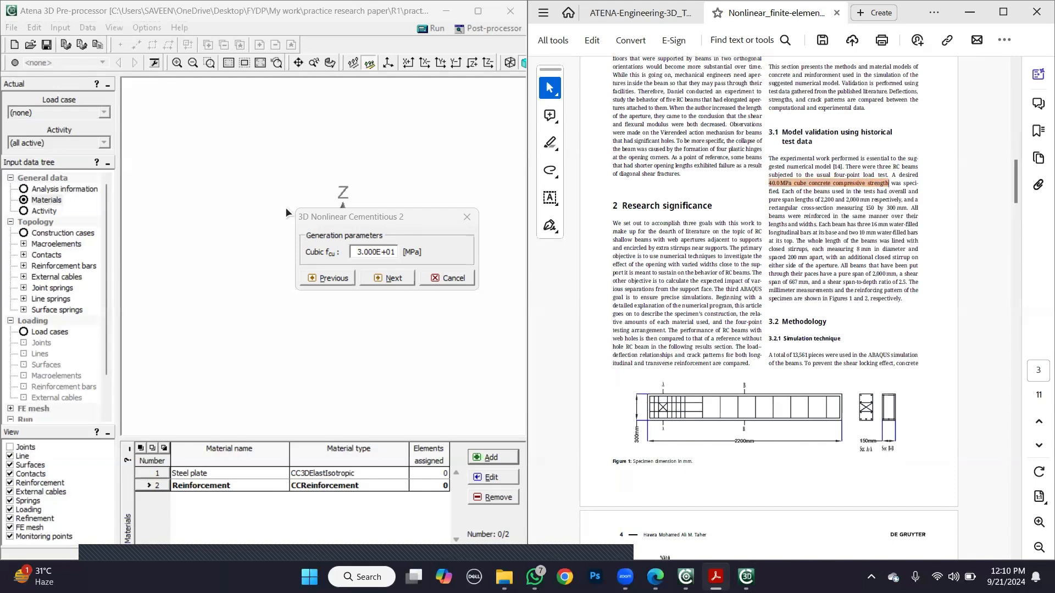
- Set the cubic strength fcu to 40 MPa and generate the concrete's material parameters
drag(357, 251, 394, 251)
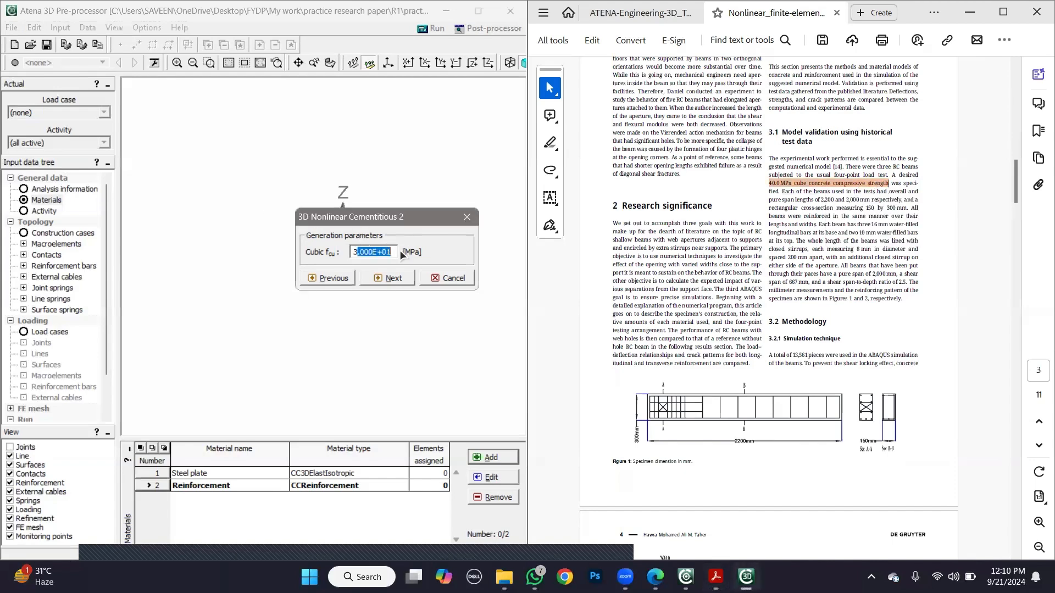
key(BackSpace)
key(BackSpace)
text(40)
click(379, 281)
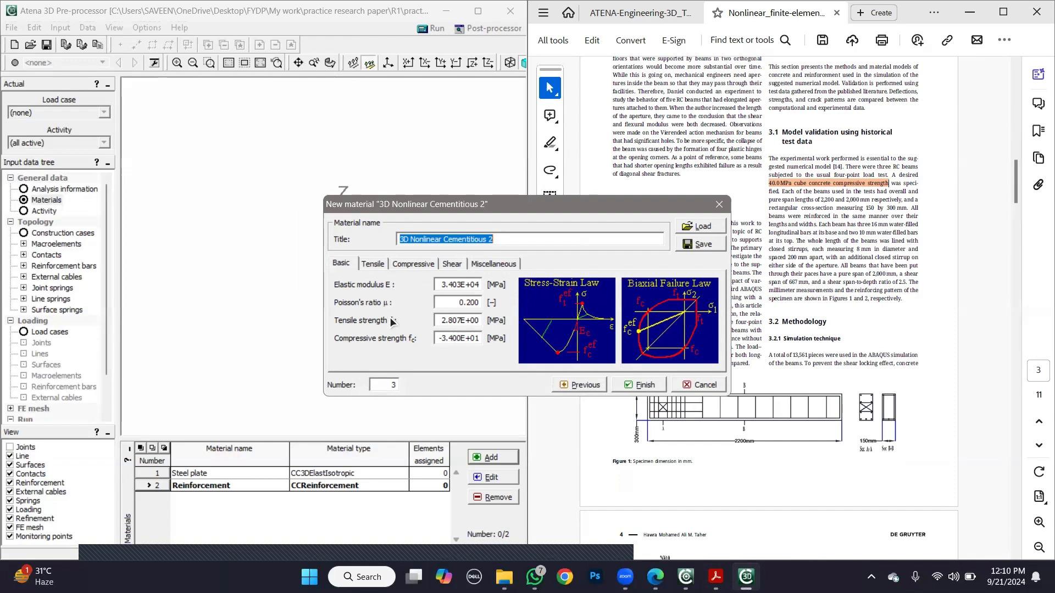
- Review the concrete's generated basic, tensile, compressive, shear and miscellaneous properties
click(372, 264)
click(421, 264)
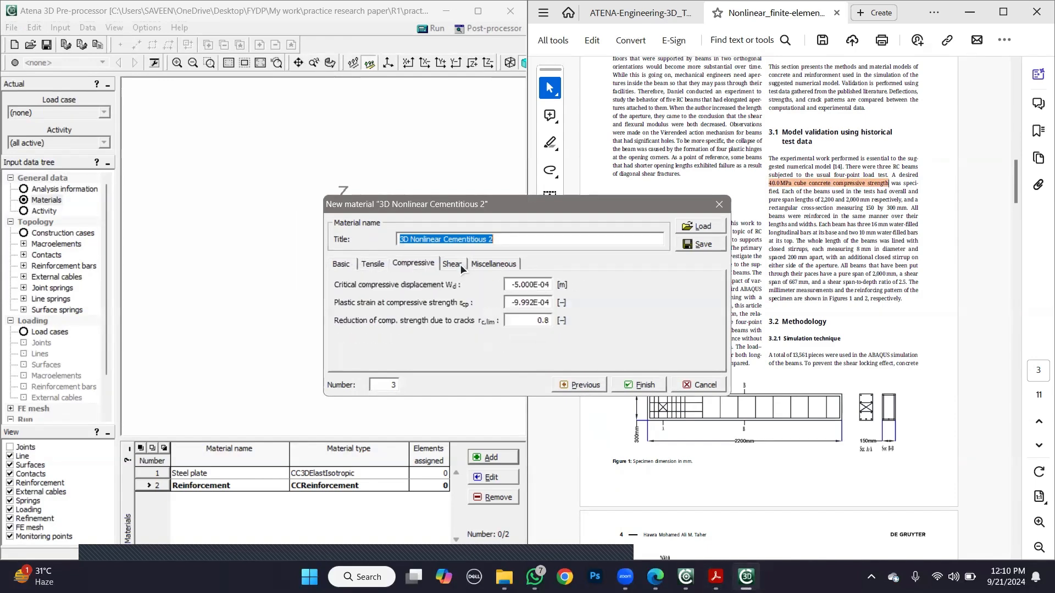
click(460, 265)
click(489, 264)
click(413, 264)
click(380, 264)
click(357, 263)
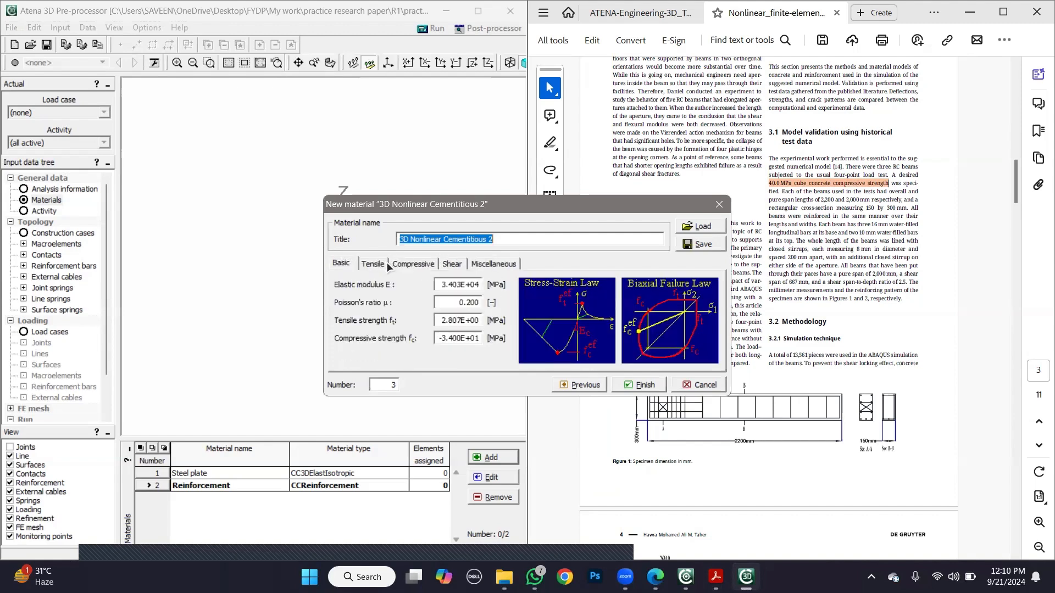
click(417, 265)
drag(602, 205, 400, 122)
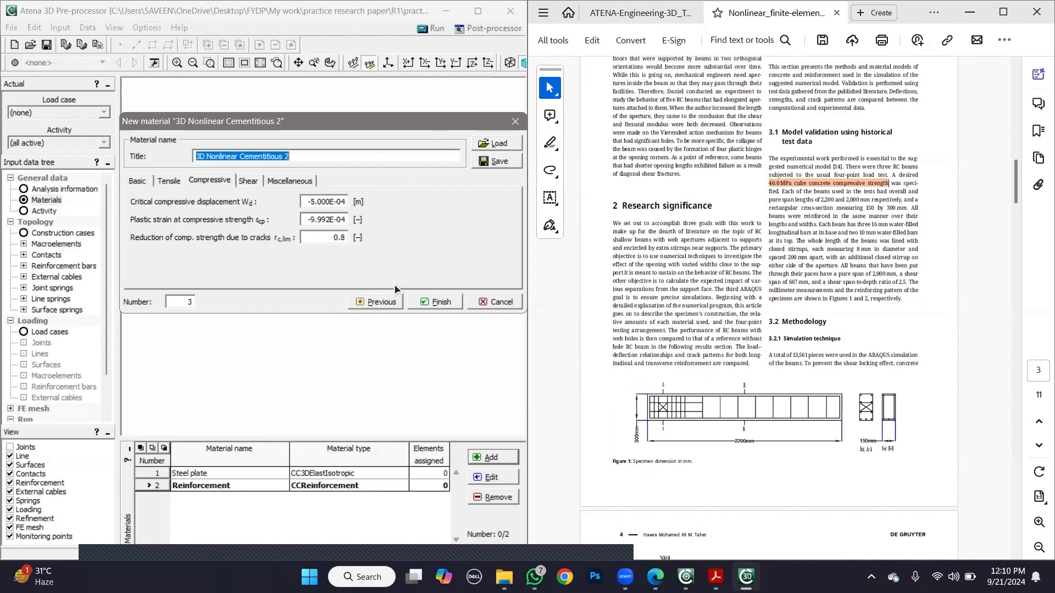
click(168, 181)
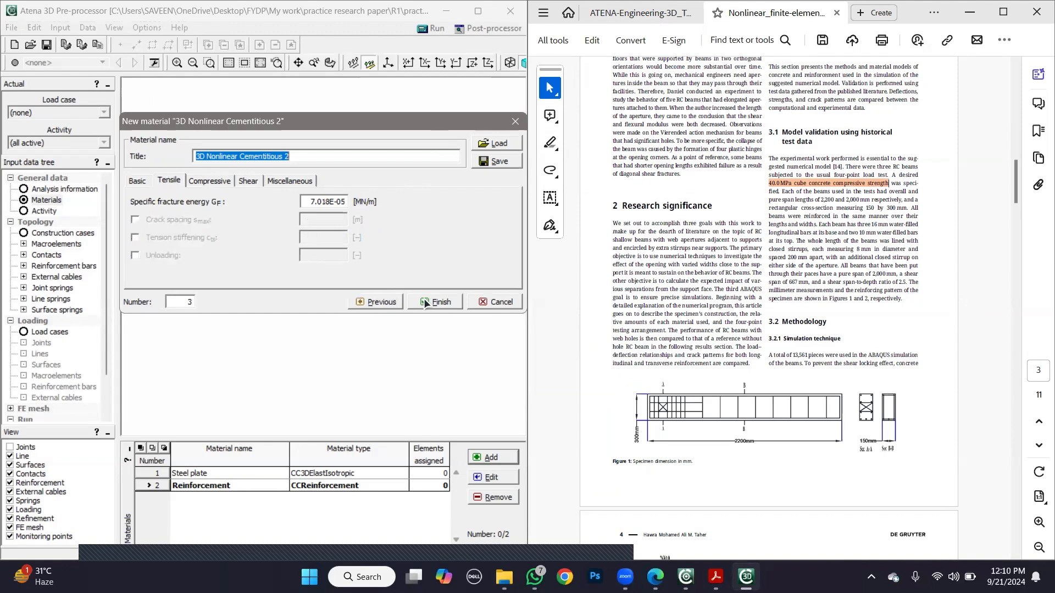
- Title the new cementitious material "Concrete" and finish defining it
drag(297, 153, 141, 151)
text(Con)
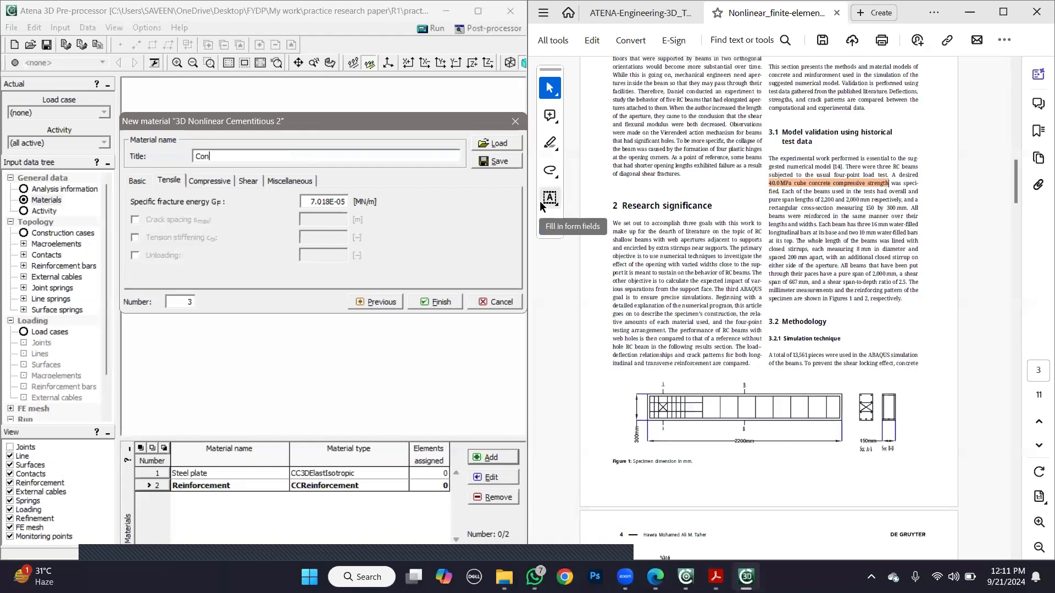
text(crete)
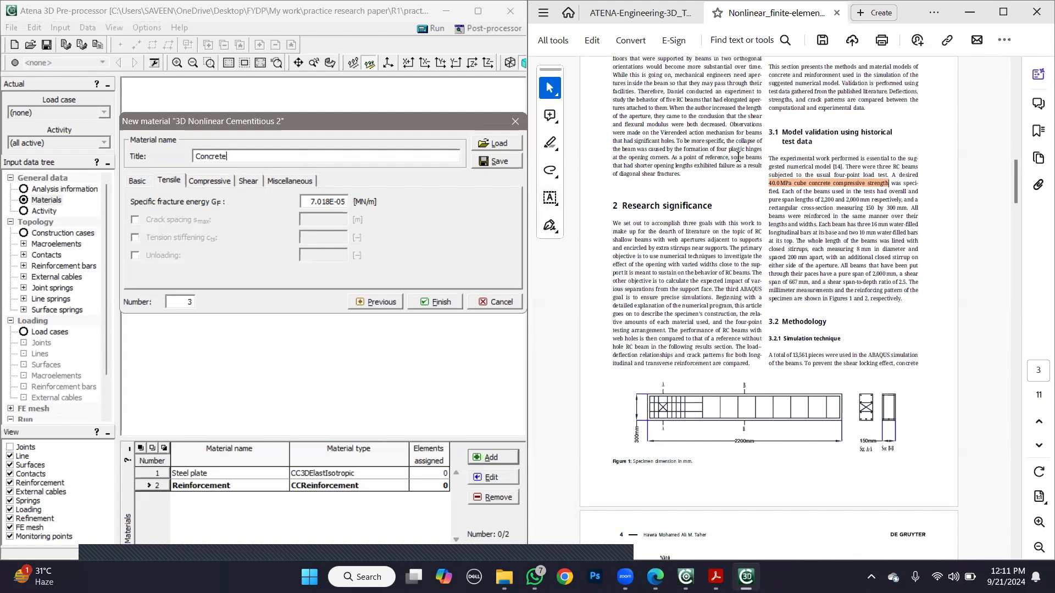
click(428, 303)
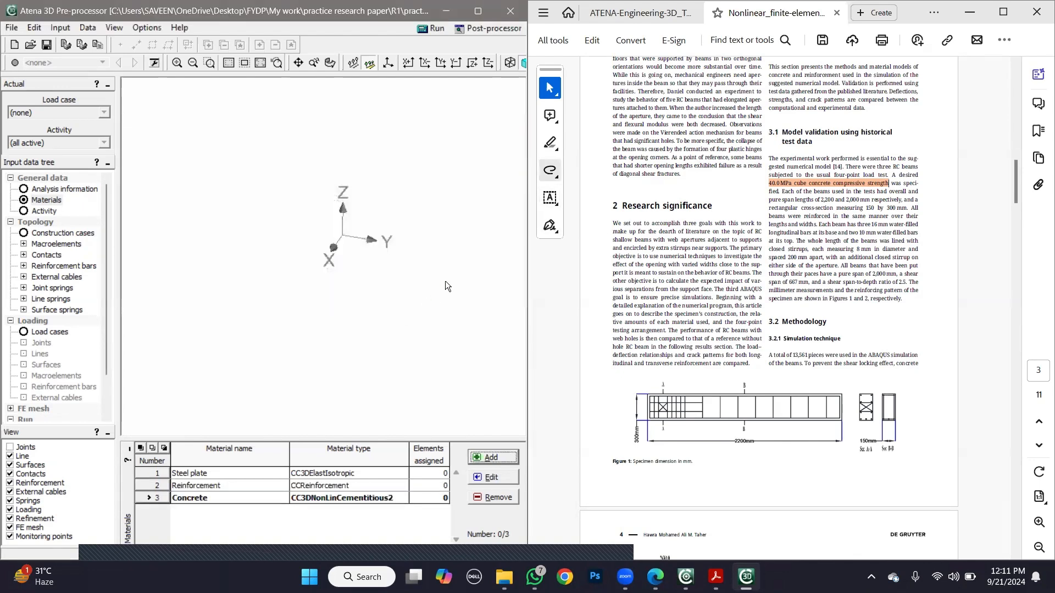
- Read the tutorial's concrete property dialogs in Figures 15 to 18 and the materials table in Figure 19
click(624, 12)
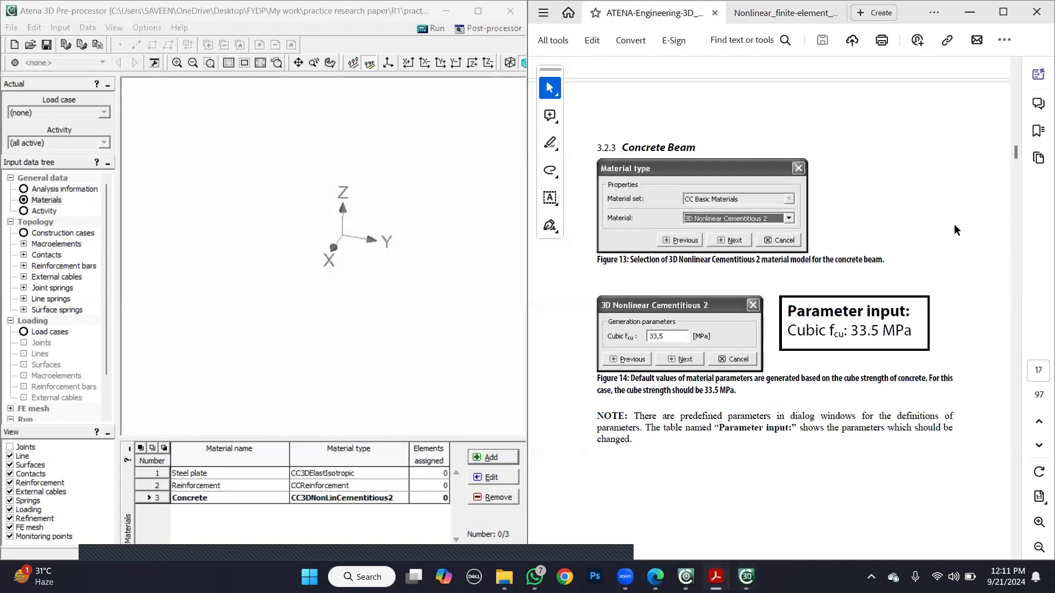
scroll(954, 223, down, 10)
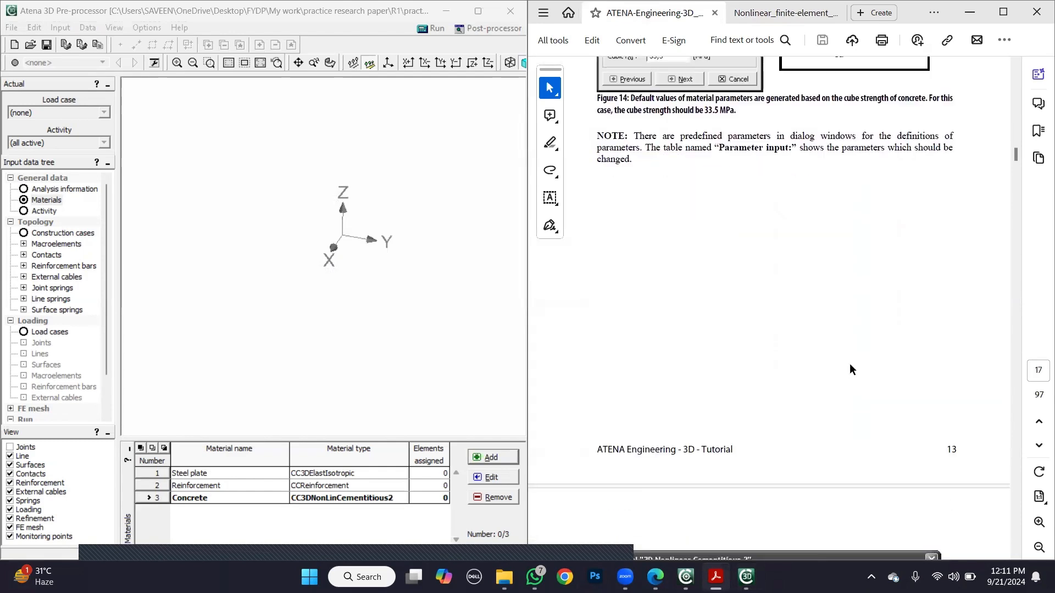
scroll(846, 352, down, 3)
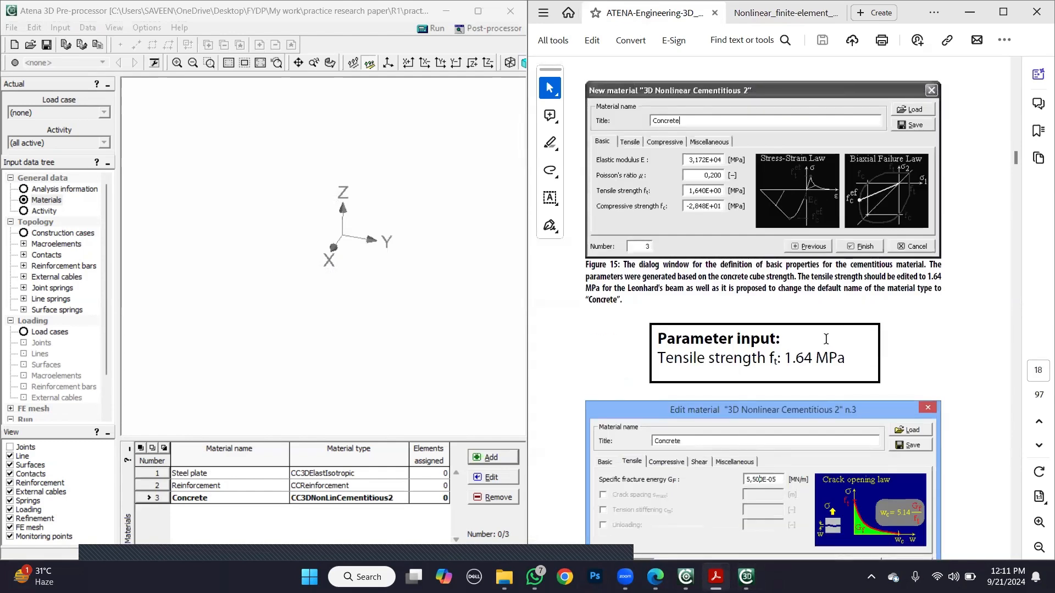
scroll(822, 332, down, 8)
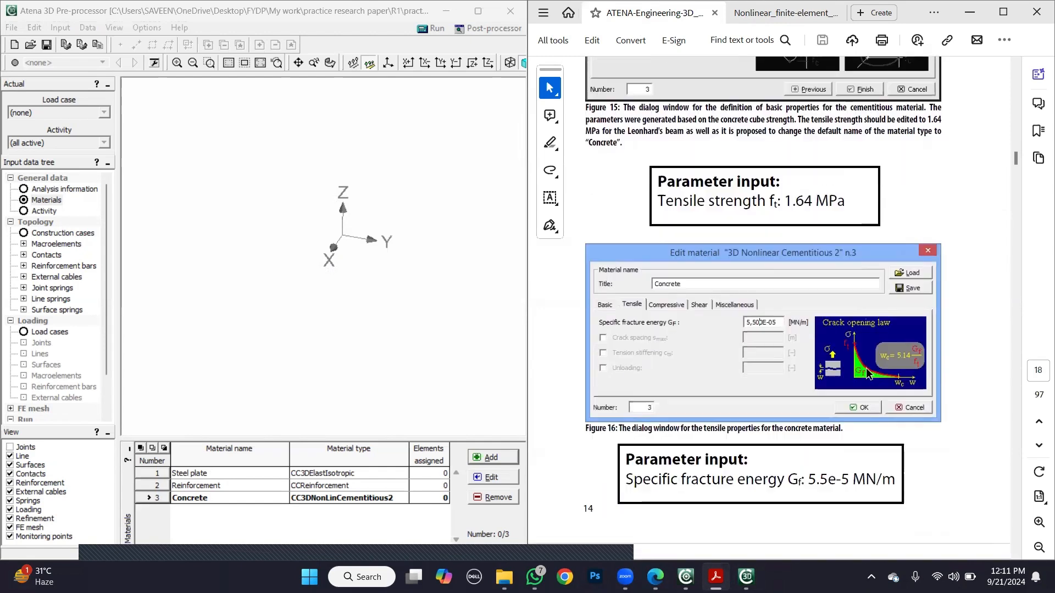
scroll(863, 369, down, 8)
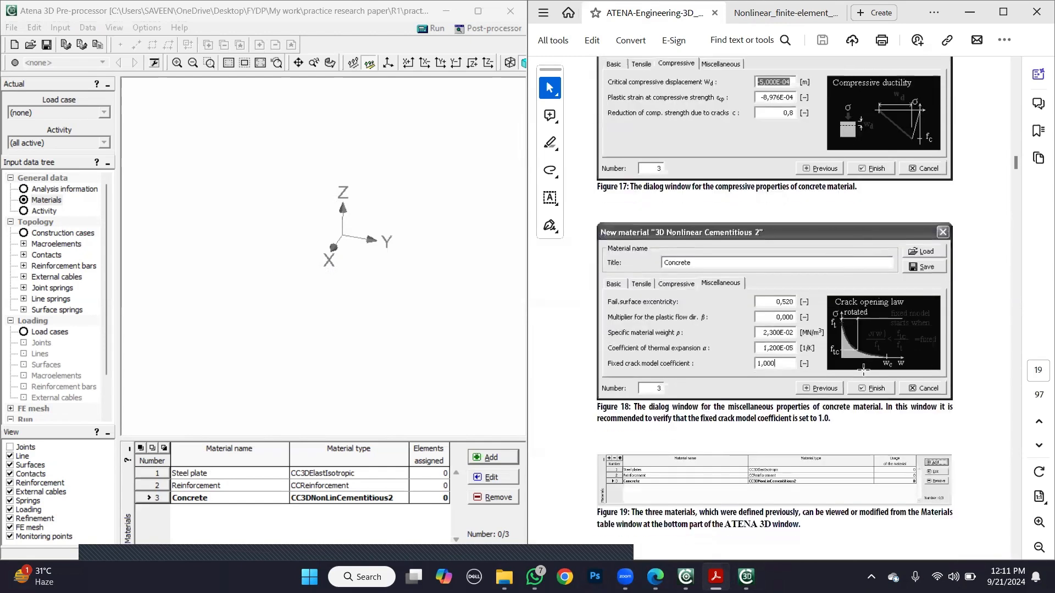
- Recheck the tutorial's concrete parameters in Figures 15 to 18 and read section 3.3 on the concrete beam
scroll(863, 370, up, 8)
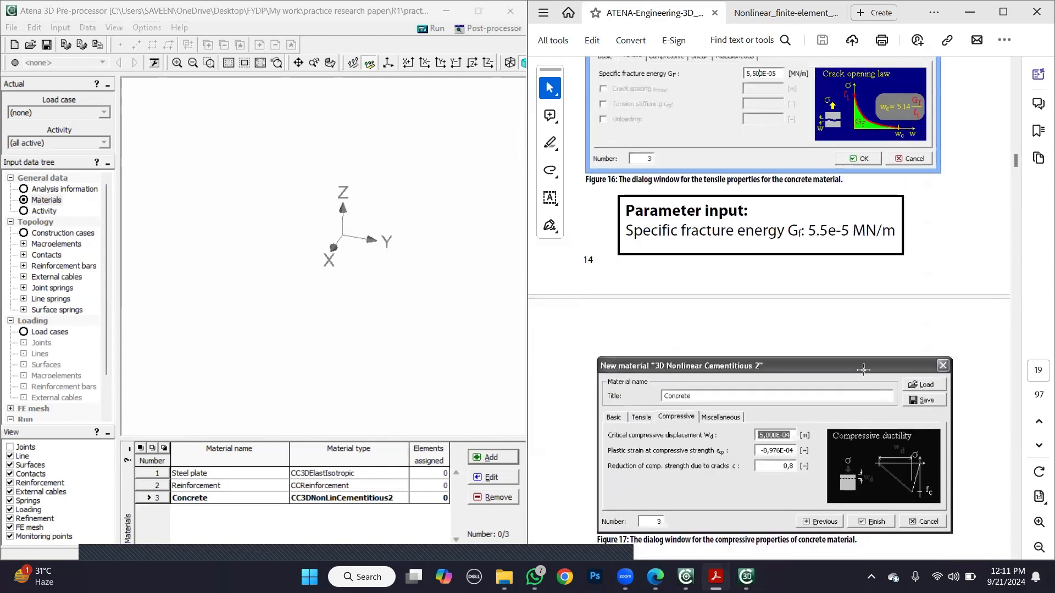
scroll(863, 369, up, 10)
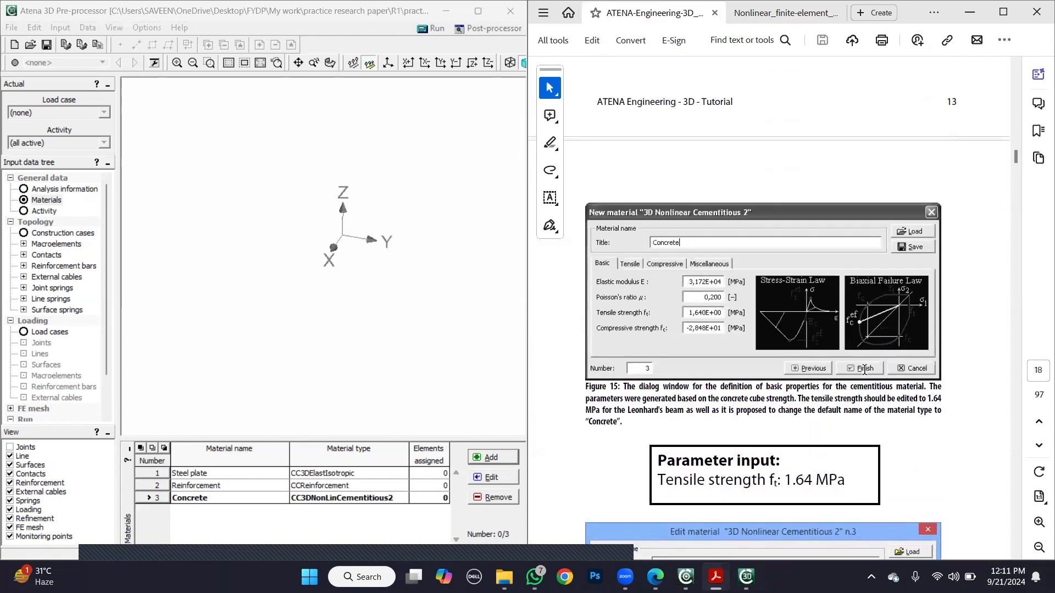
scroll(864, 369, down, 4)
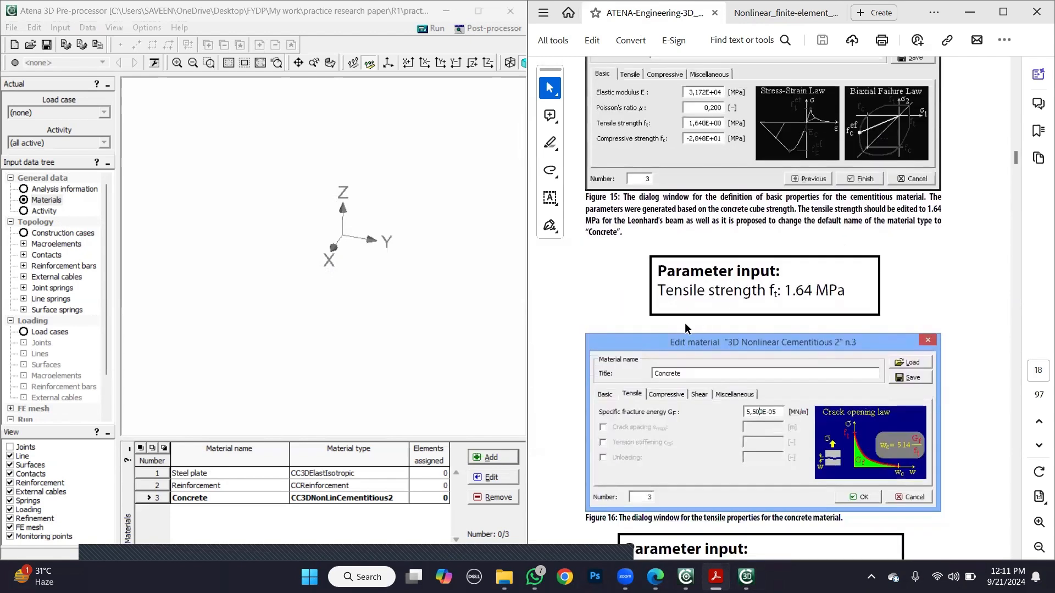
scroll(737, 285, down, 7)
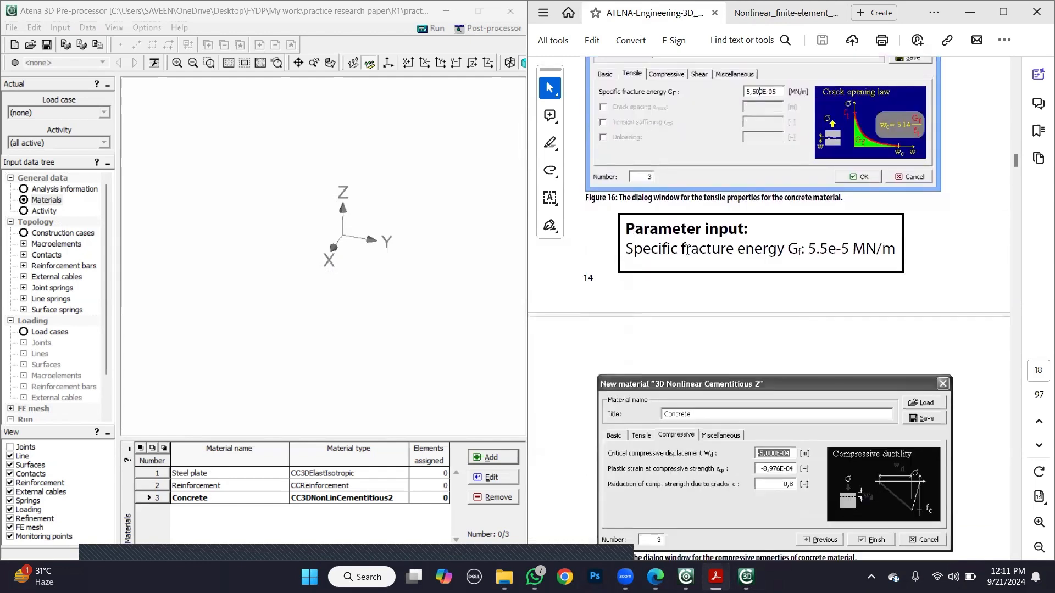
scroll(755, 245, down, 3)
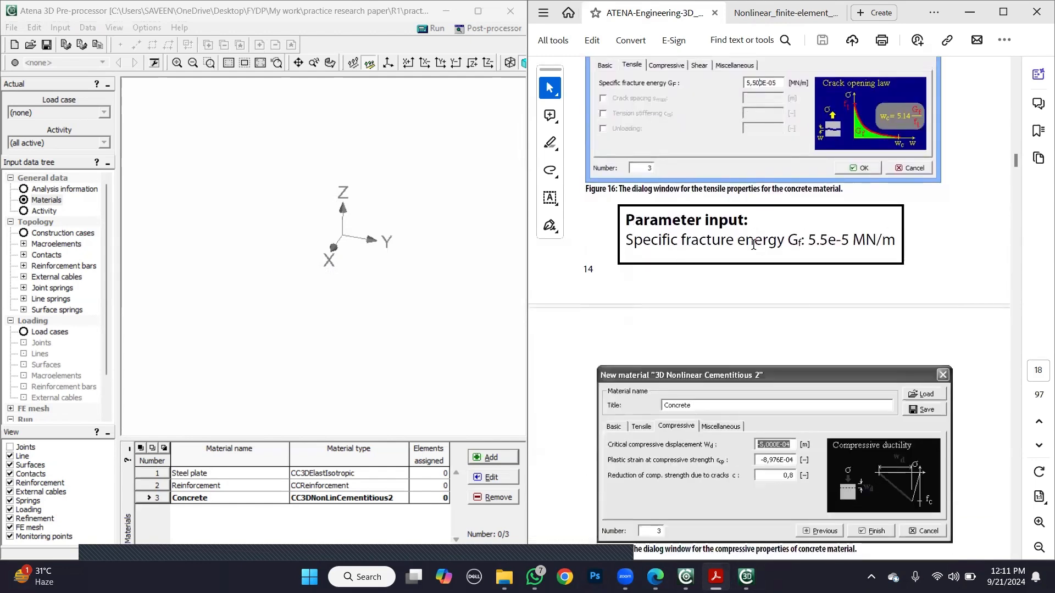
scroll(753, 245, down, 3)
scroll(753, 244, down, 6)
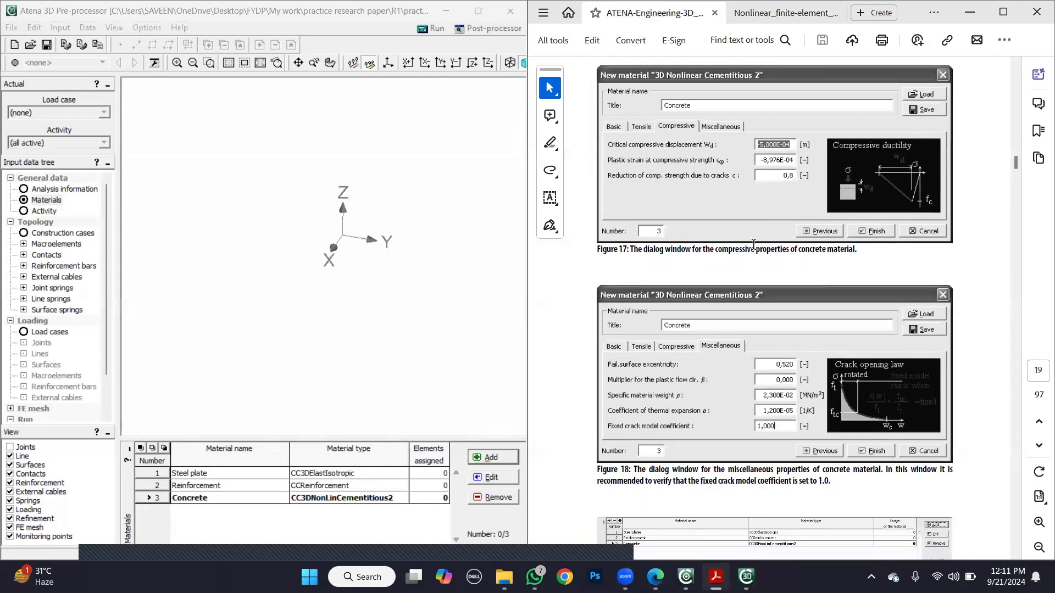
scroll(753, 251, down, 6)
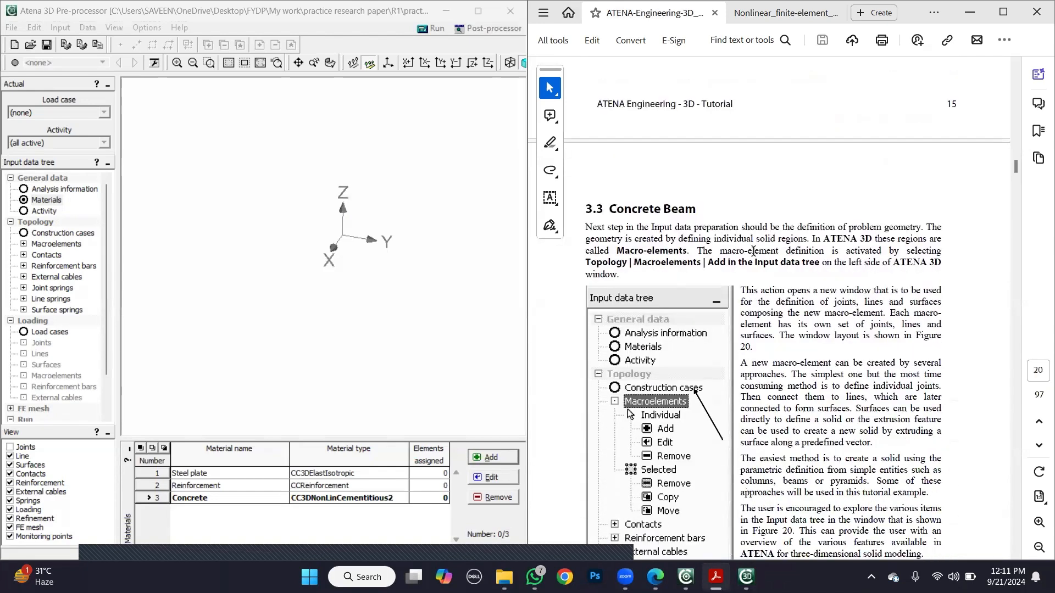
scroll(741, 250, down, 3)
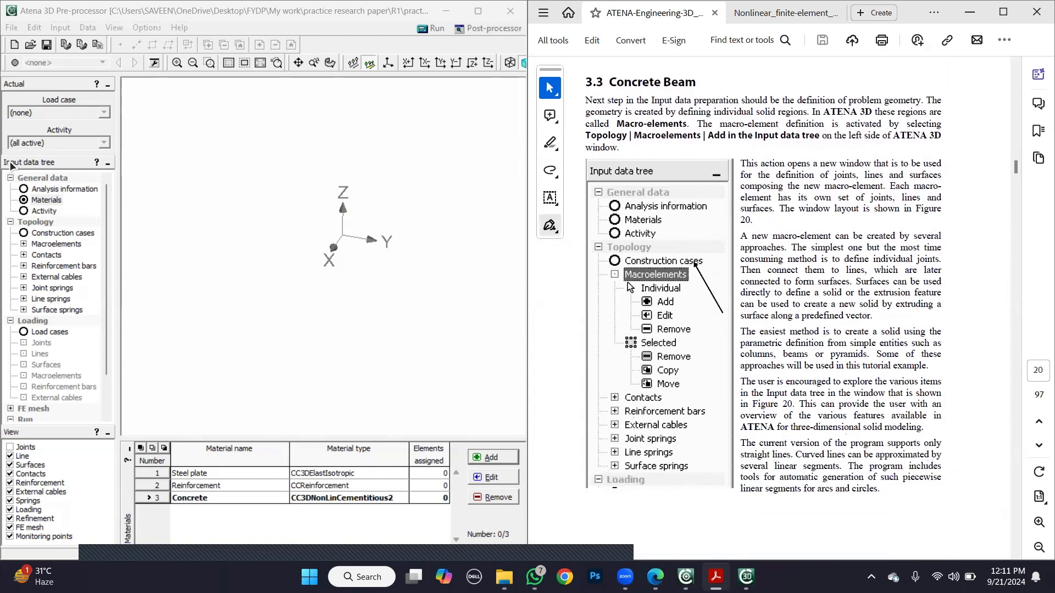
- Start defining a new individual macroelement in the model's topology
click(47, 232)
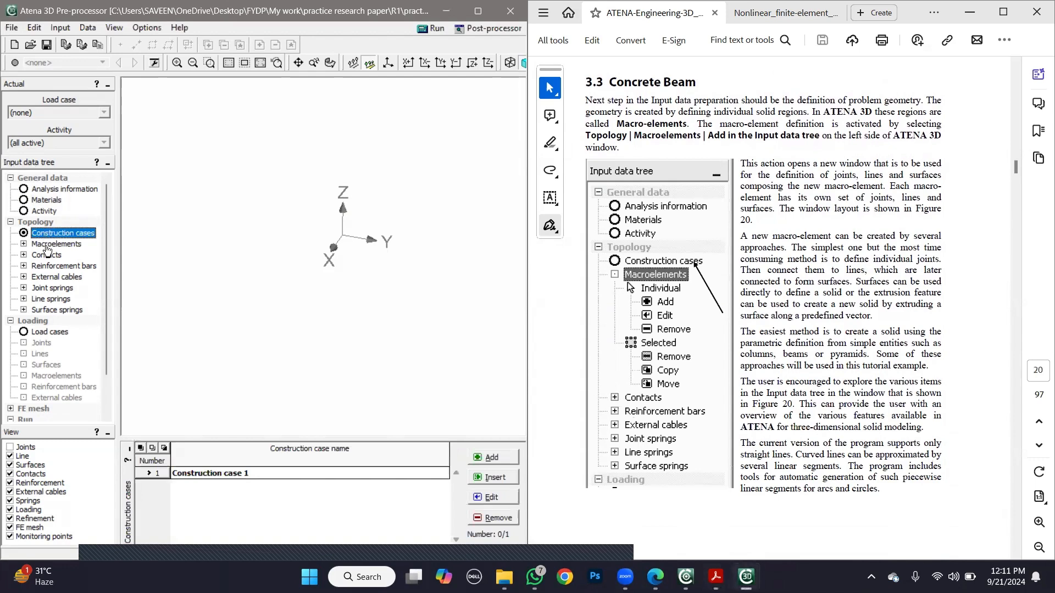
click(49, 244)
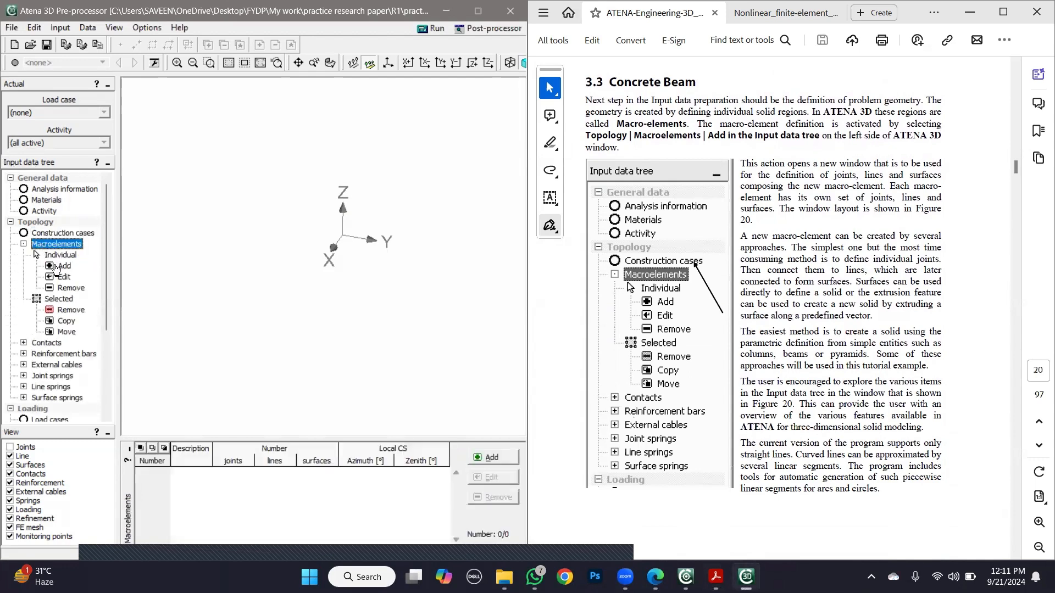
click(56, 267)
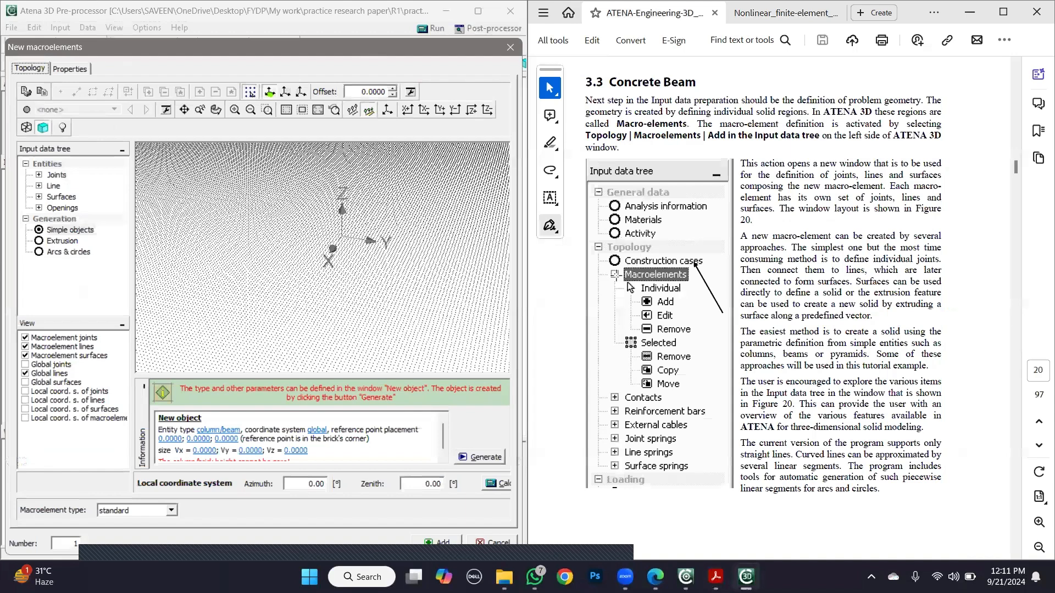
- Consult the tutorial's beam parameter input and the paper's specimen dimensions, and set the column/beam's Vx size to 1.1
click(558, 328)
scroll(558, 328, down, 15)
scroll(558, 327, up, 4)
scroll(567, 325, up, 1)
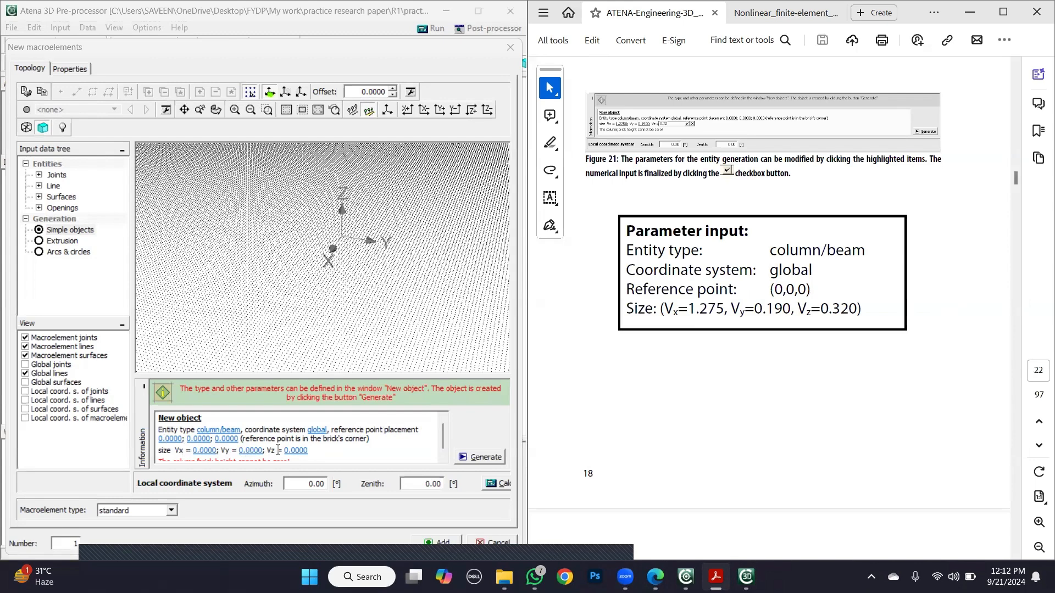
drag(624, 308, 865, 308)
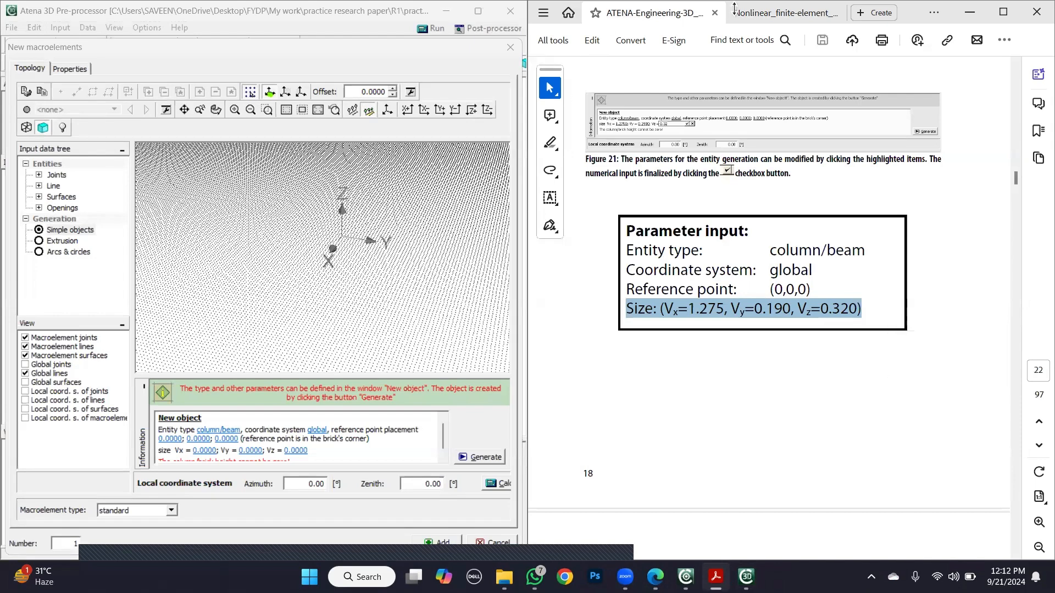
click(782, 12)
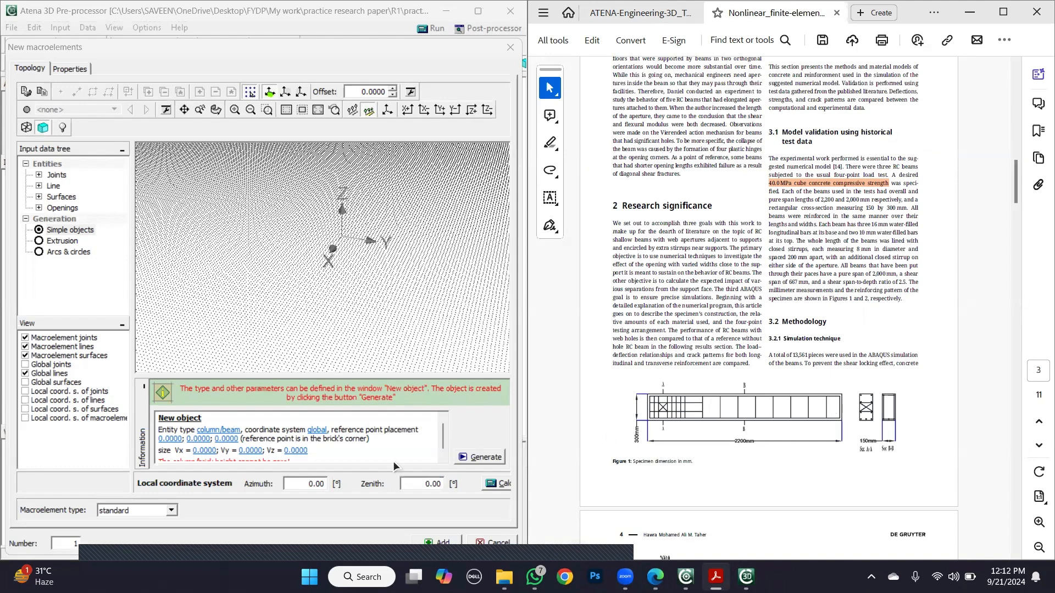
click(204, 452)
click(202, 451)
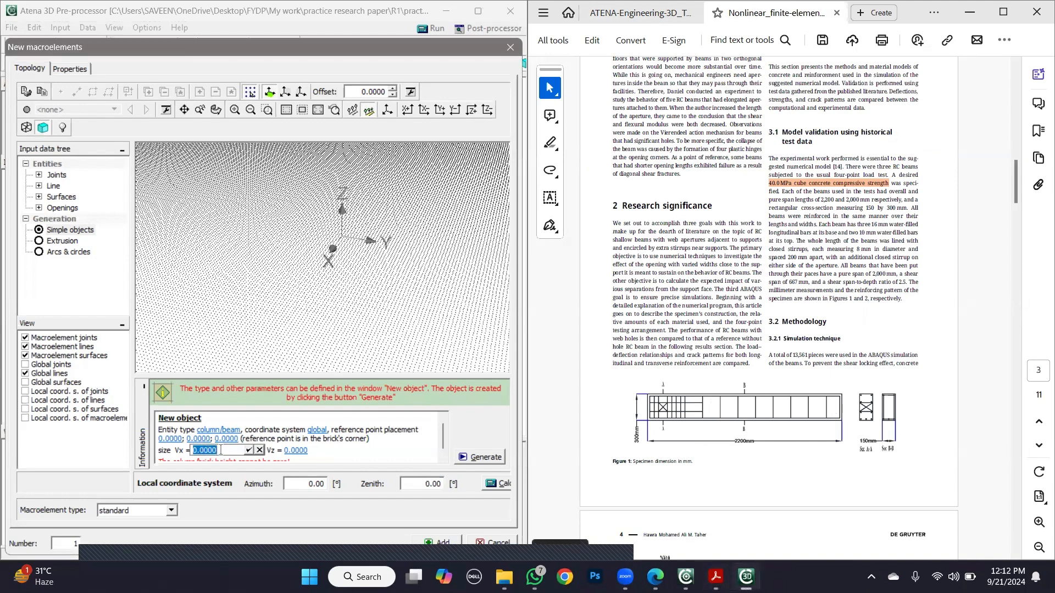
text(1.1)
click(249, 450)
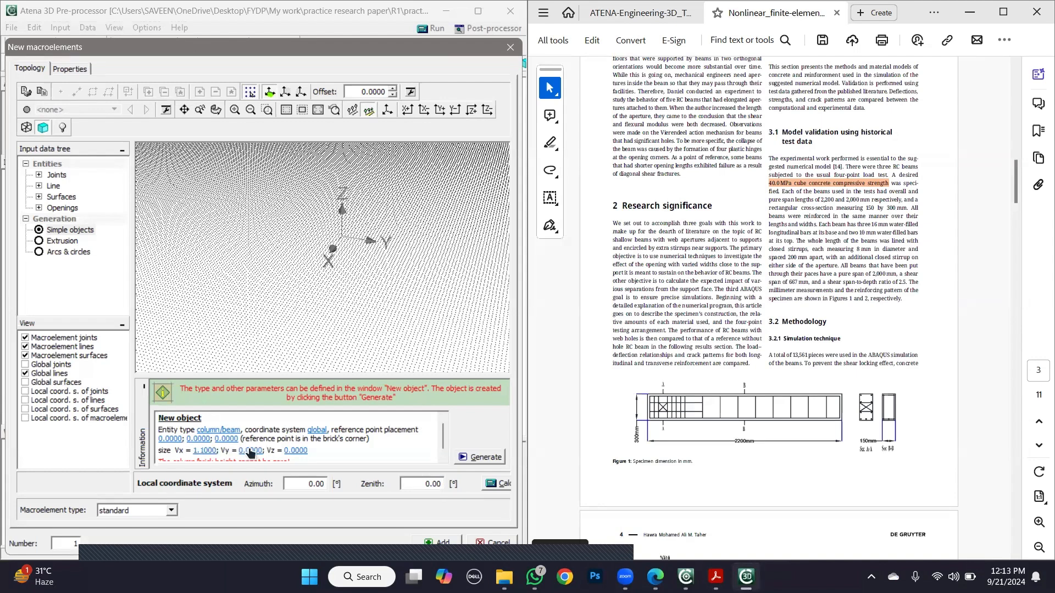
- Set the column/beam's Vy size to 0.15 and its Vz size to 0.3
click(249, 451)
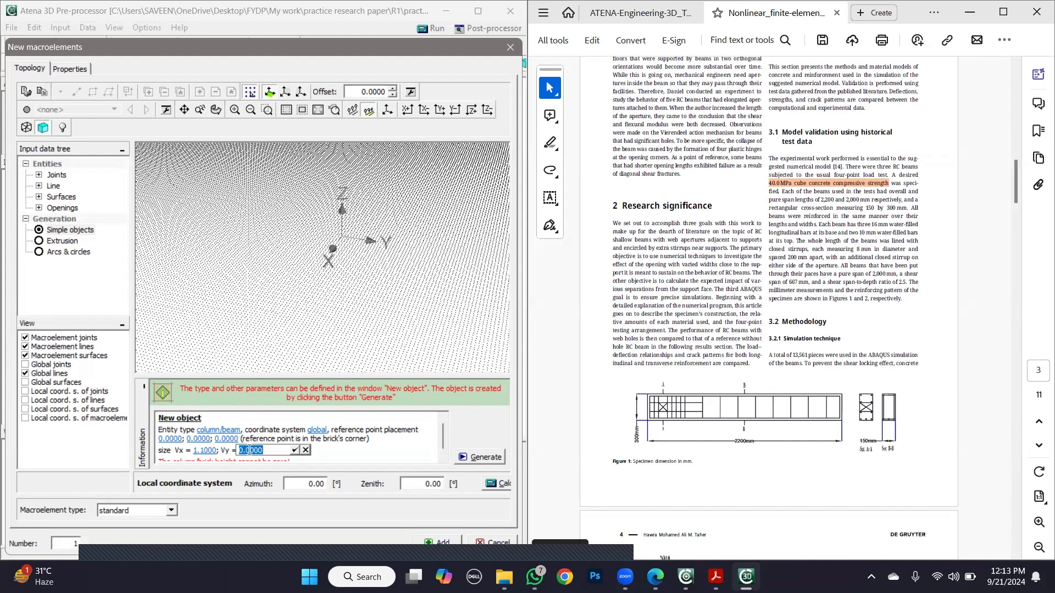
text(1)
key(BackSpace)
text(0.15)
click(295, 450)
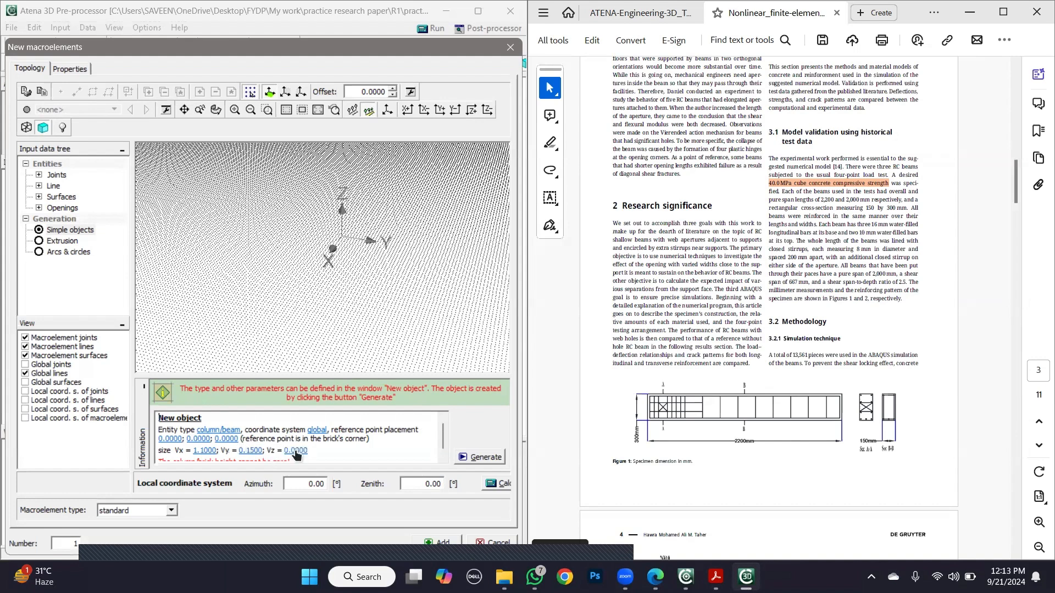
click(295, 451)
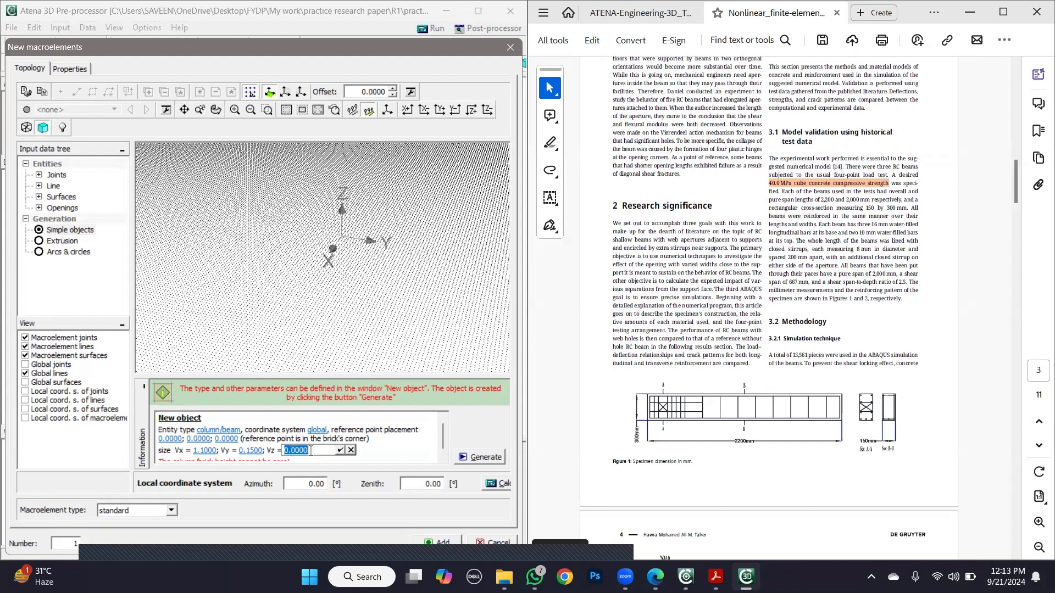
text(0.3)
click(340, 450)
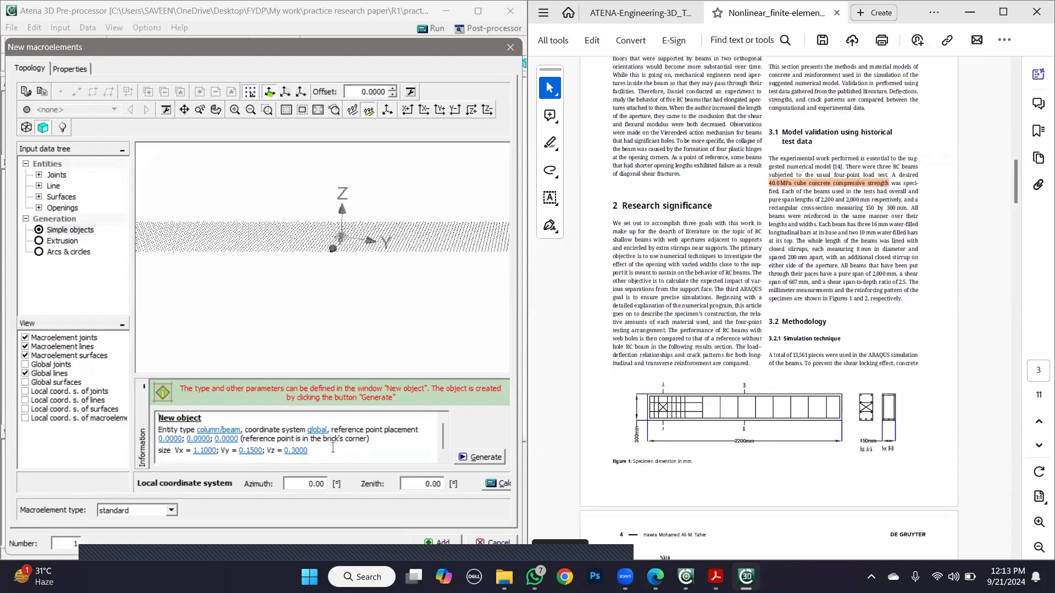
- Generate the beam solid, add it to the model as a macroelement and return to the main view
click(491, 459)
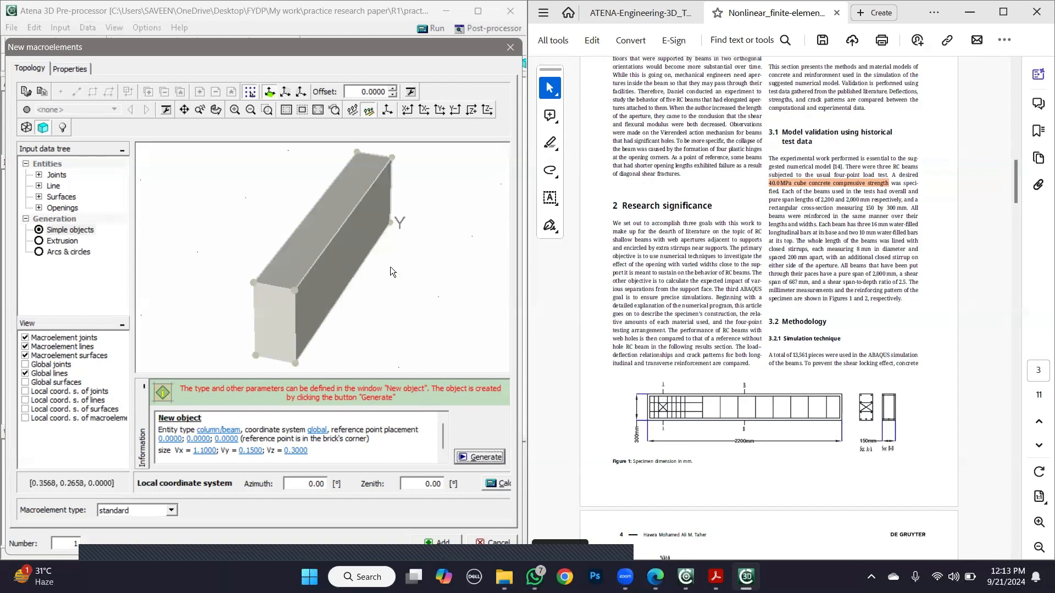
click(443, 543)
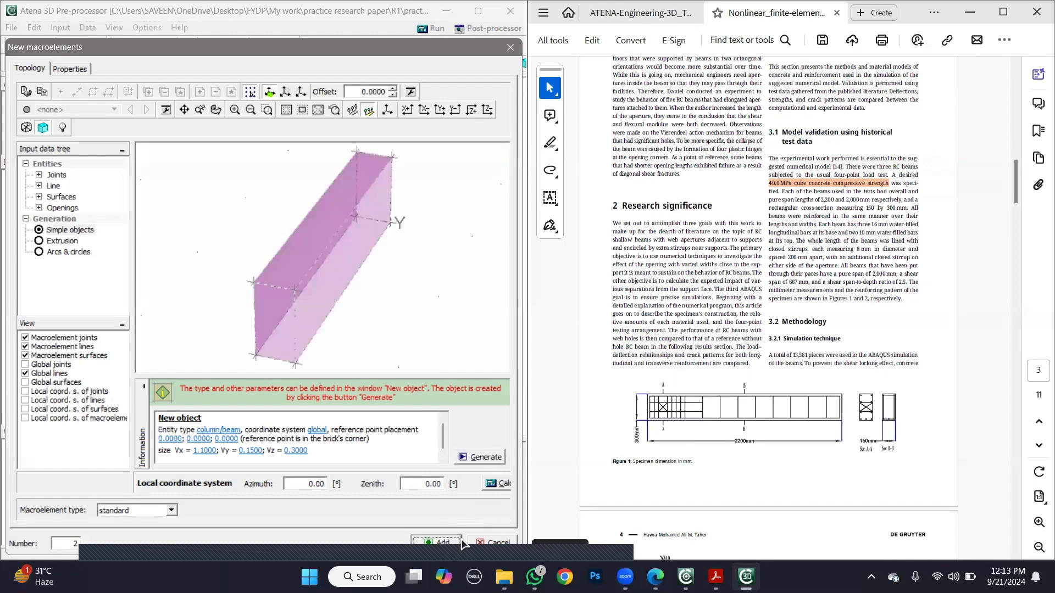
click(493, 543)
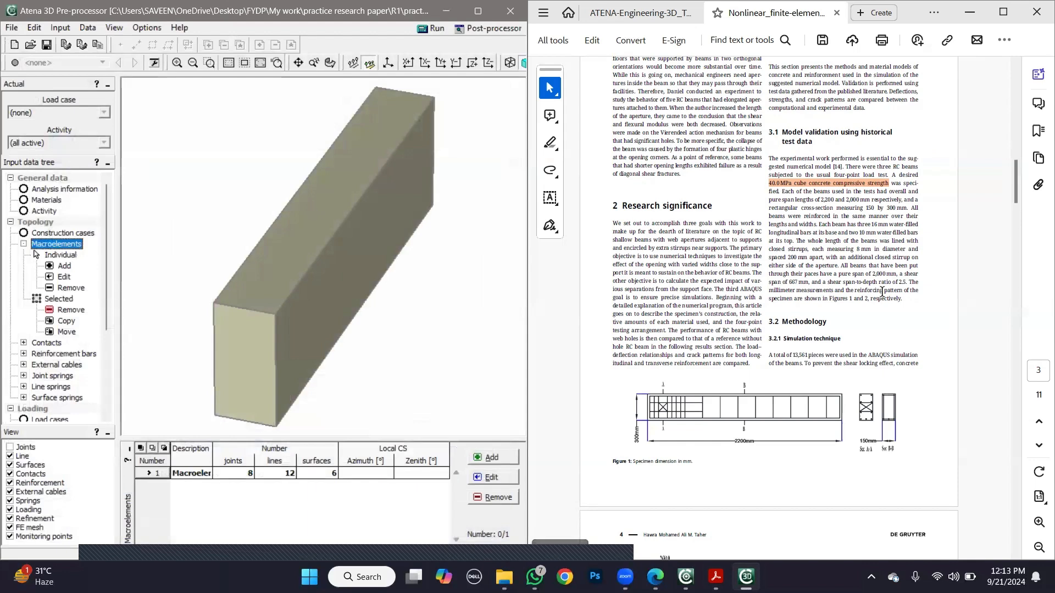
- Examine the paper's specimen and reinforcement figures, and read the tutorial's Material Definition and Steel Plates sections
click(935, 341)
scroll(936, 343, down, 5)
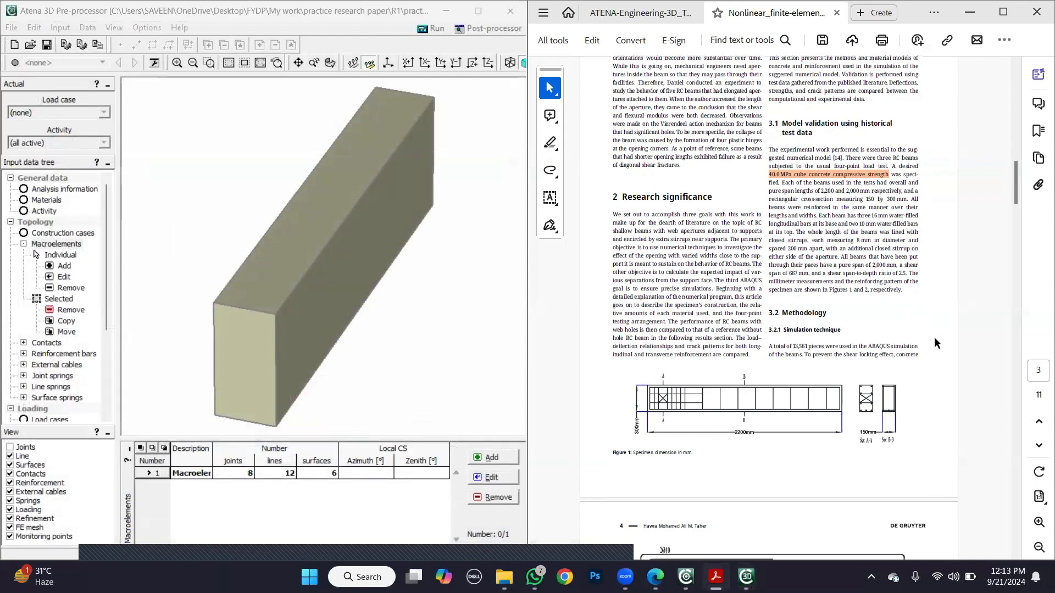
scroll(937, 343, down, 1)
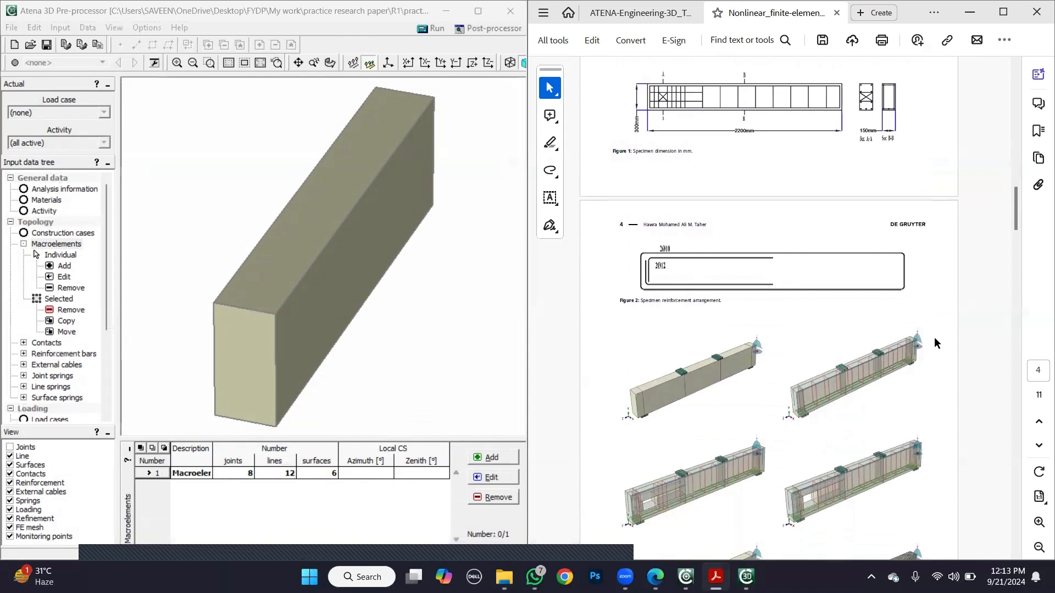
click(640, 13)
scroll(847, 241, down, 8)
scroll(823, 287, down, 15)
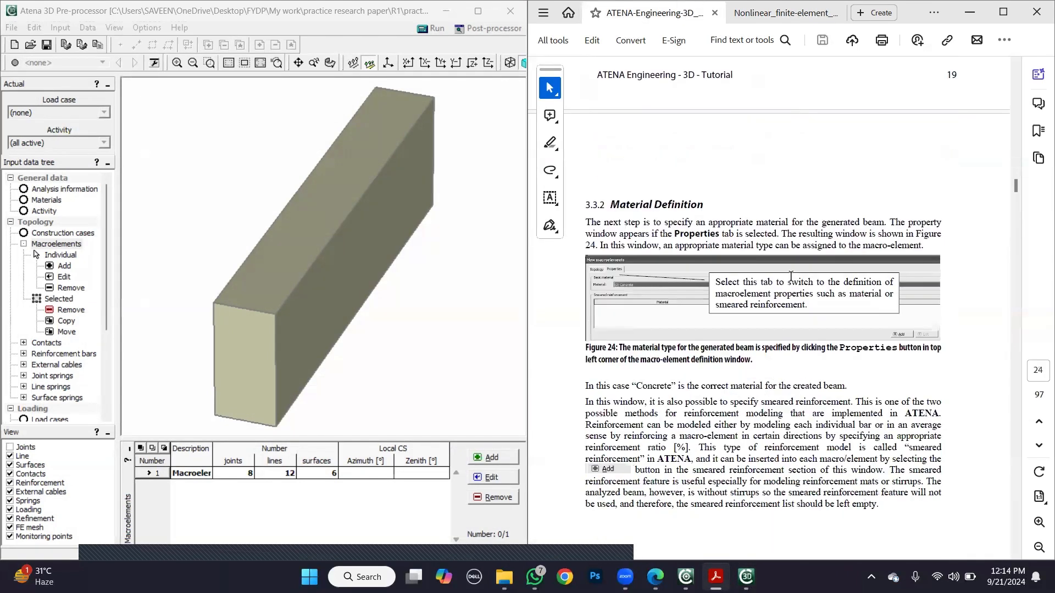
scroll(790, 276, down, 3)
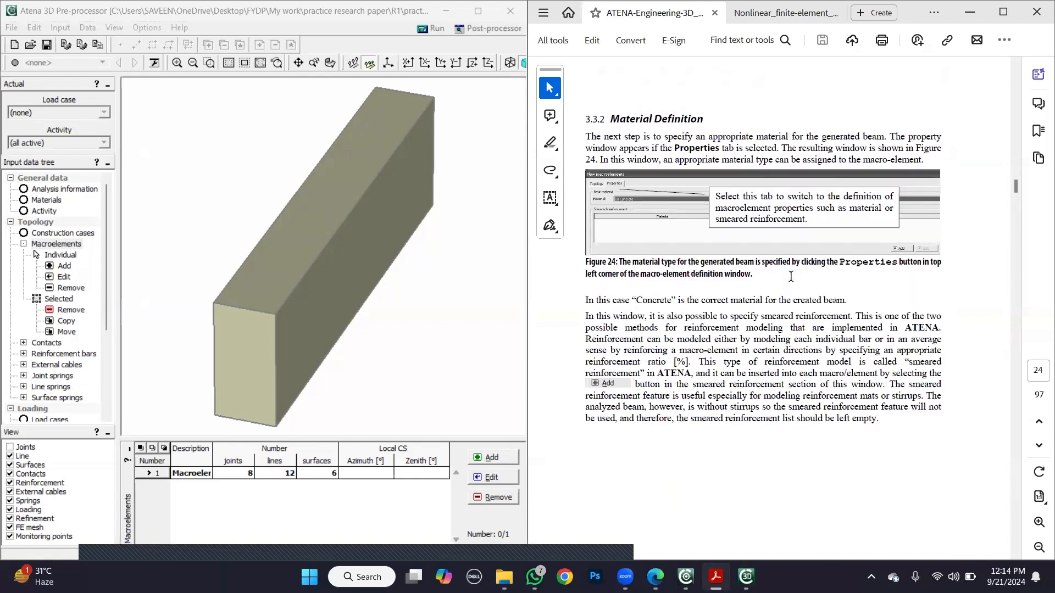
scroll(790, 277, down, 7)
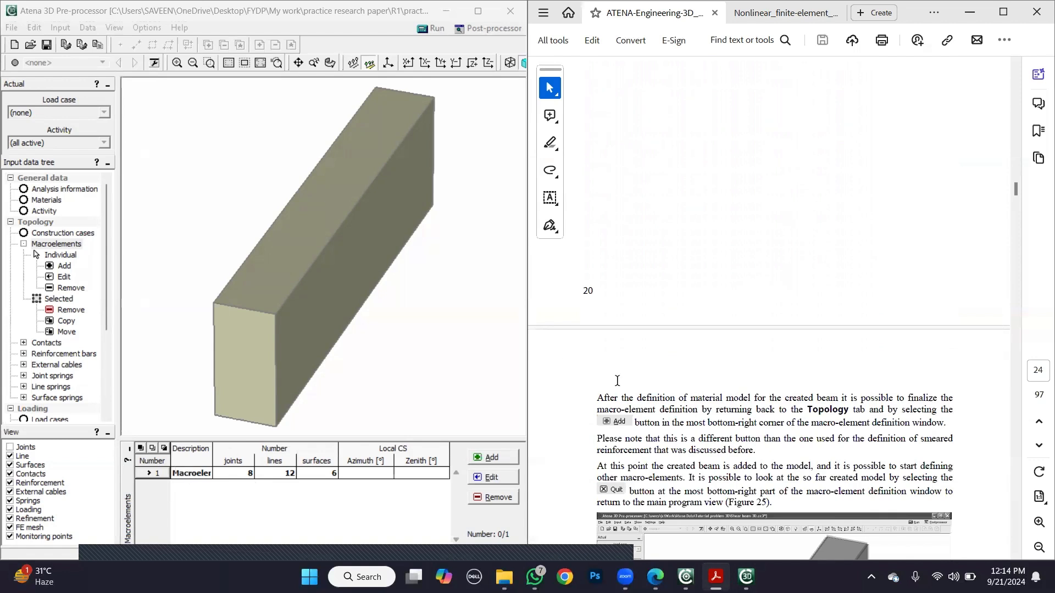
scroll(618, 380, down, 3)
scroll(617, 380, down, 12)
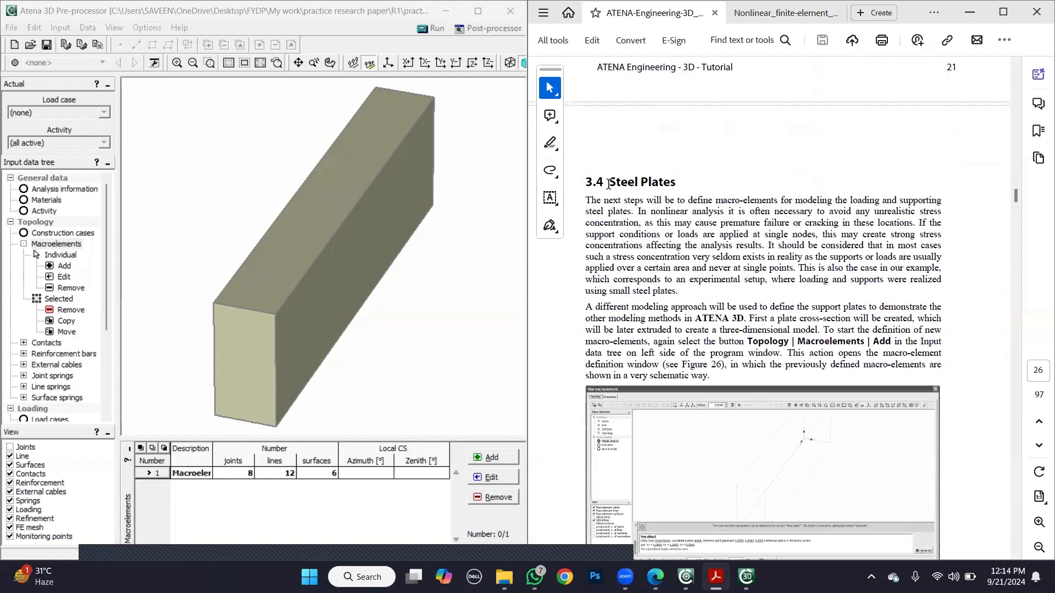
scroll(570, 348, down, 5)
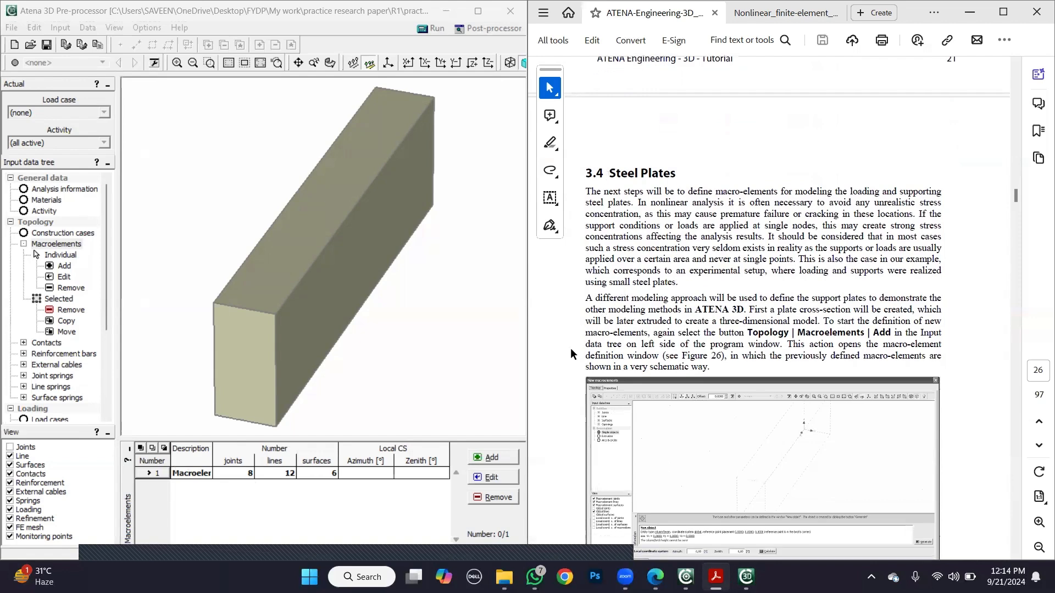
scroll(571, 345, down, 2)
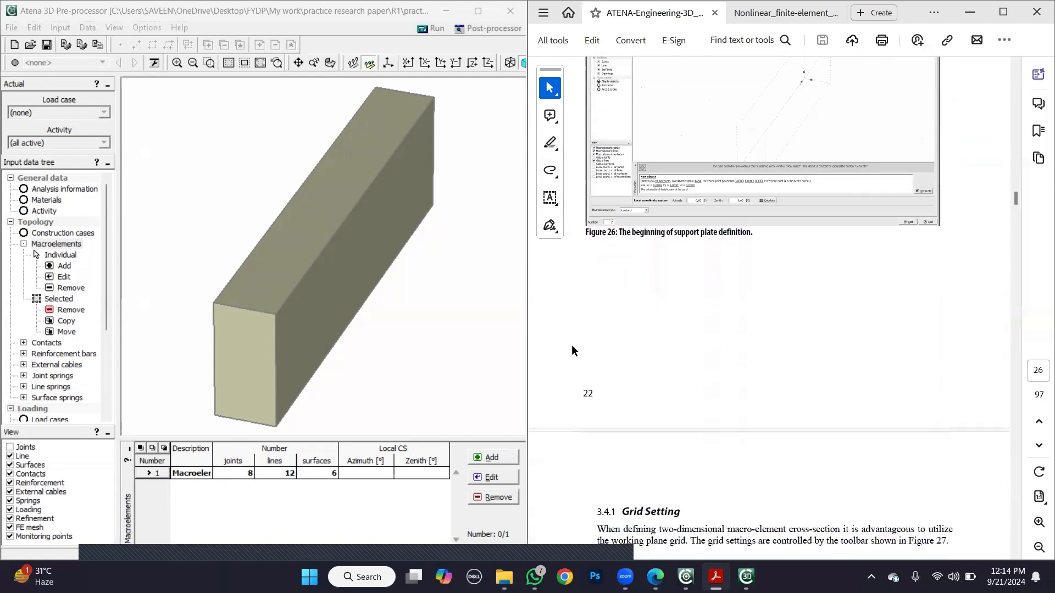
scroll(572, 344, up, 2)
scroll(571, 345, up, 3)
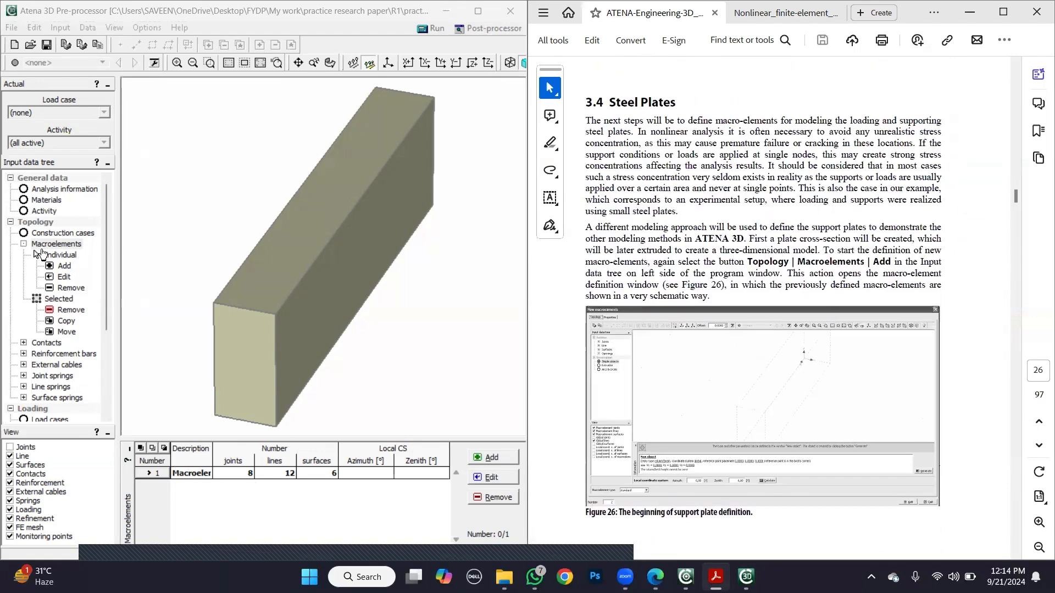
- Start a second macroelement for the support plates and consult the tutorial's grid settings in Figure 28
click(62, 266)
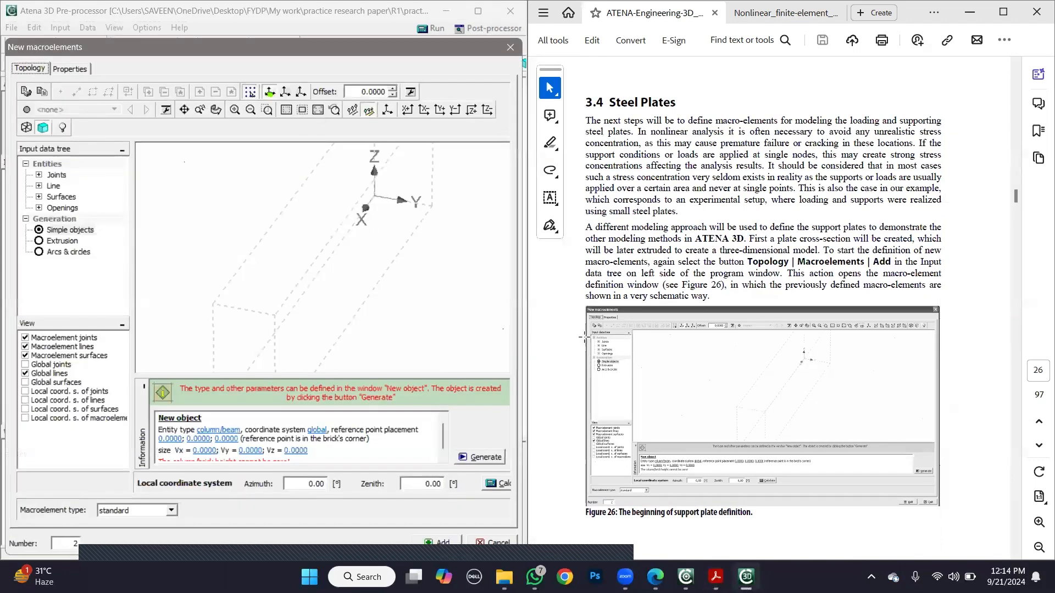
click(571, 329)
scroll(571, 329, down, 3)
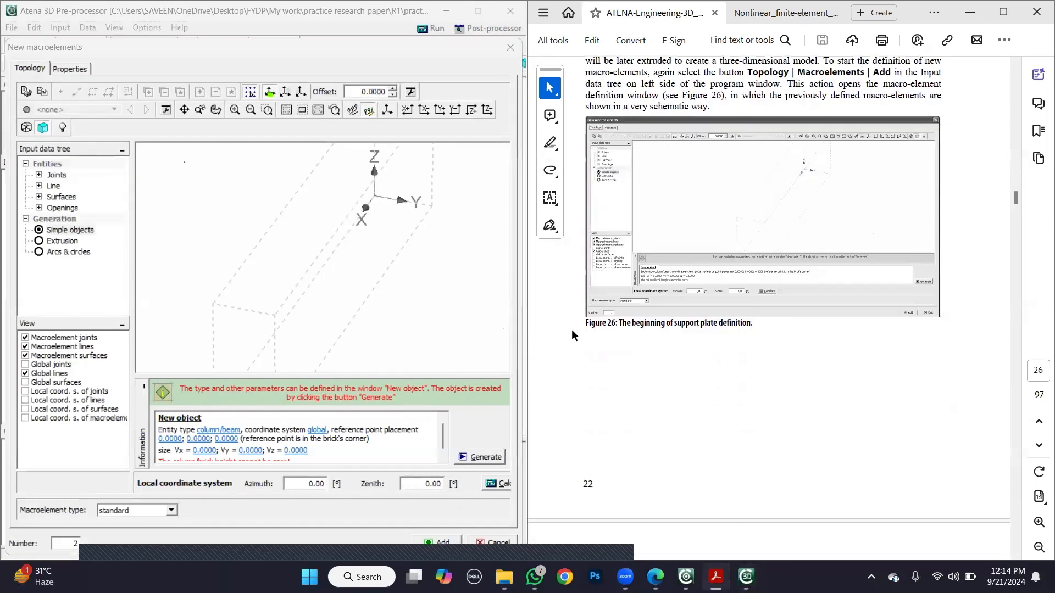
scroll(571, 328, down, 15)
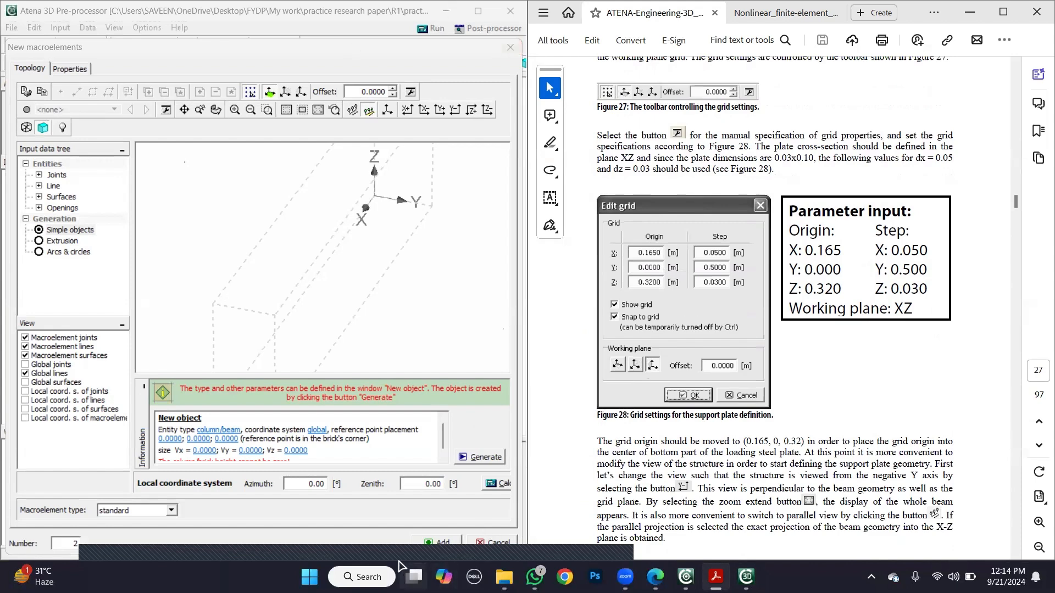
- Read the tutorial's support plate grid settings and its Joints Definition section
click(597, 531)
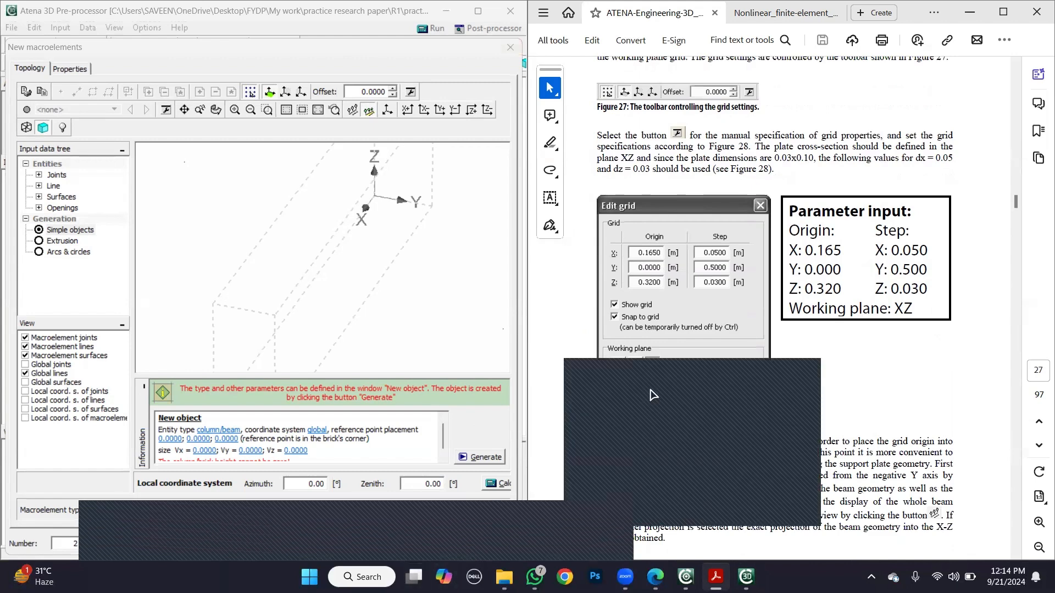
mouse_move(675, 388)
click(841, 358)
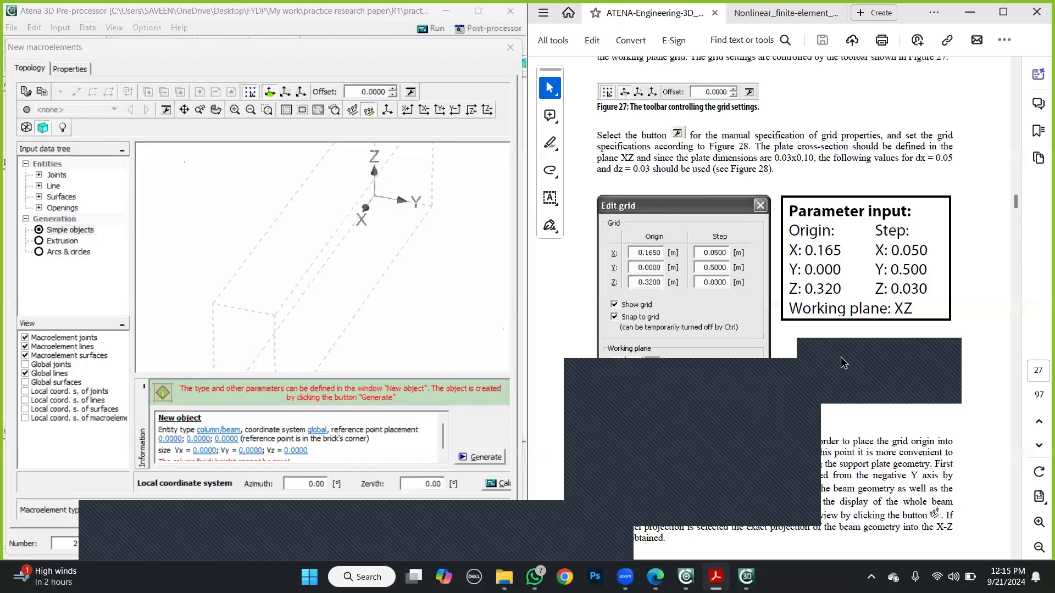
scroll(824, 348, down, 1)
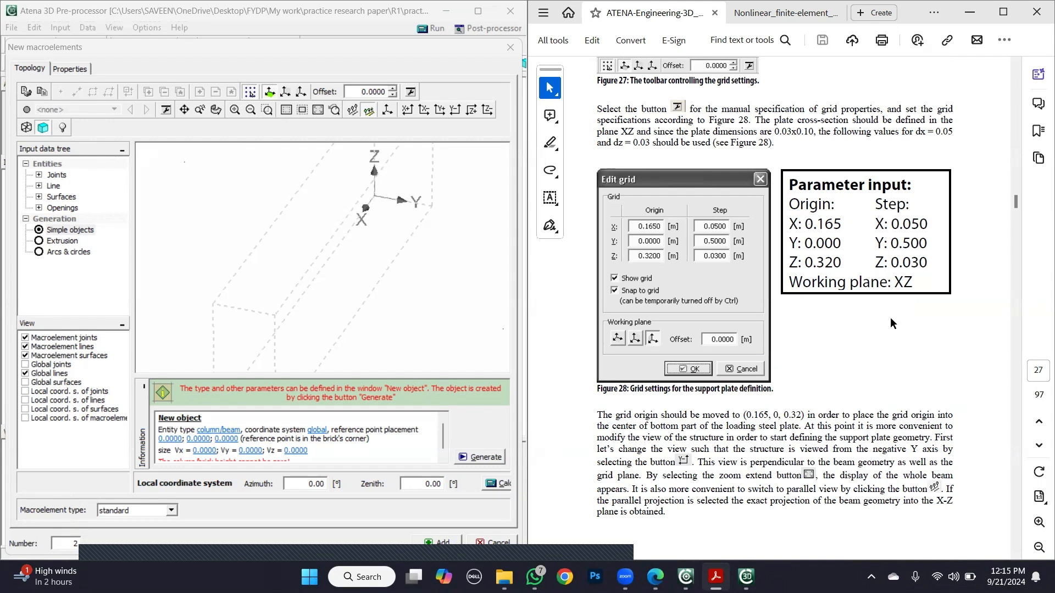
scroll(890, 318, down, 10)
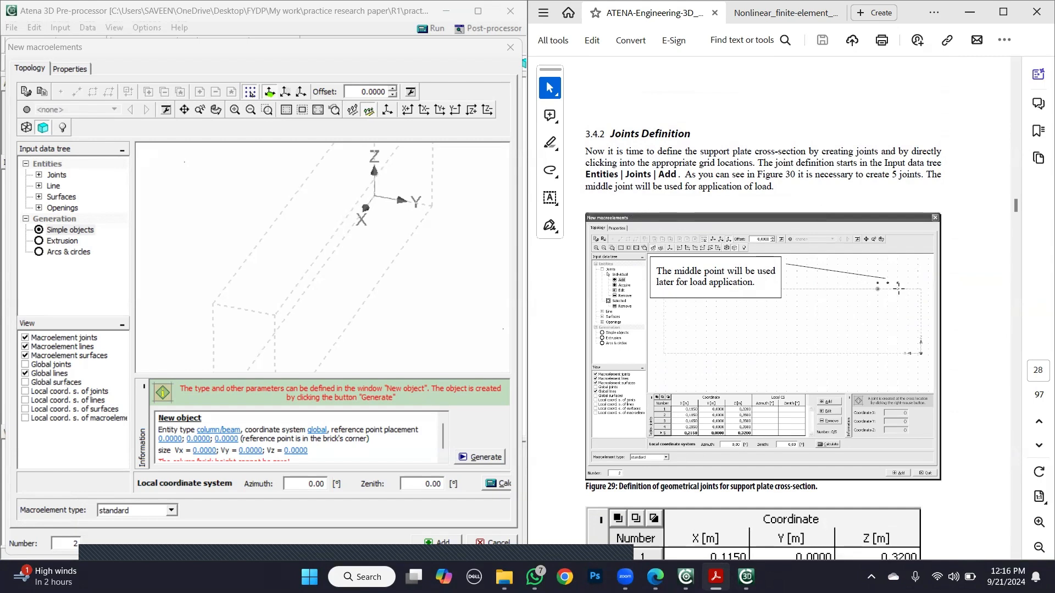
- In the research paper's model validation section, highlight the span lengths of 2,200 and 2,000 mm and the 150 by 300 mm cross-section
click(779, 12)
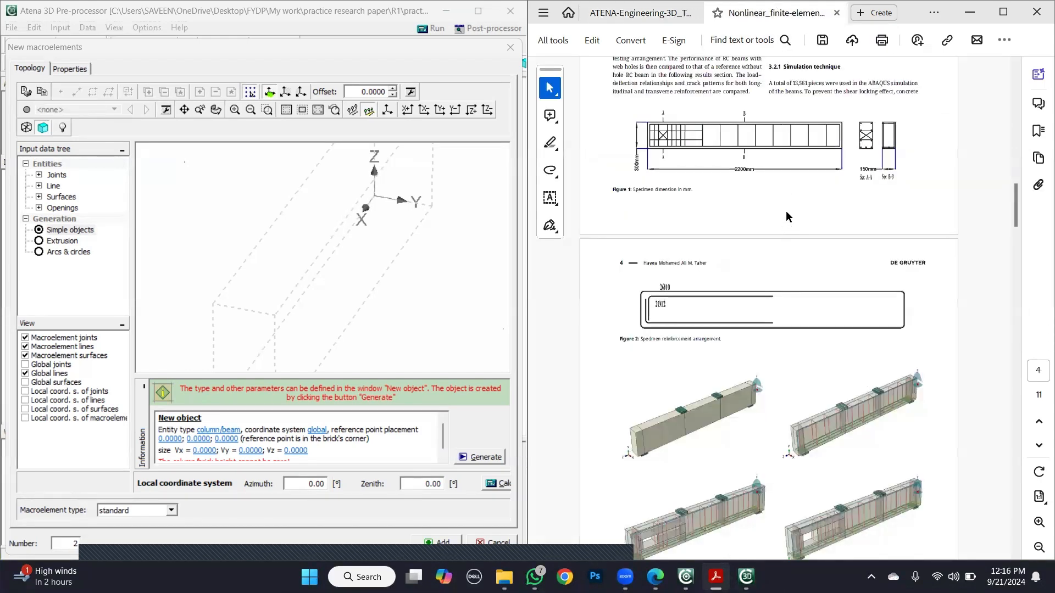
scroll(785, 212, up, 3)
scroll(787, 214, up, 2)
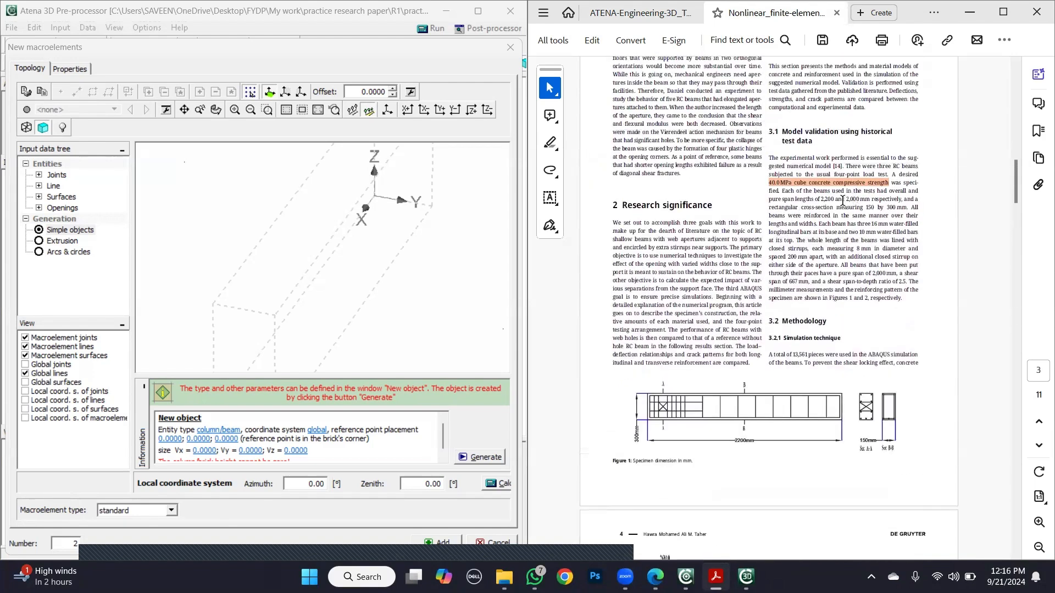
drag(821, 202, 870, 201)
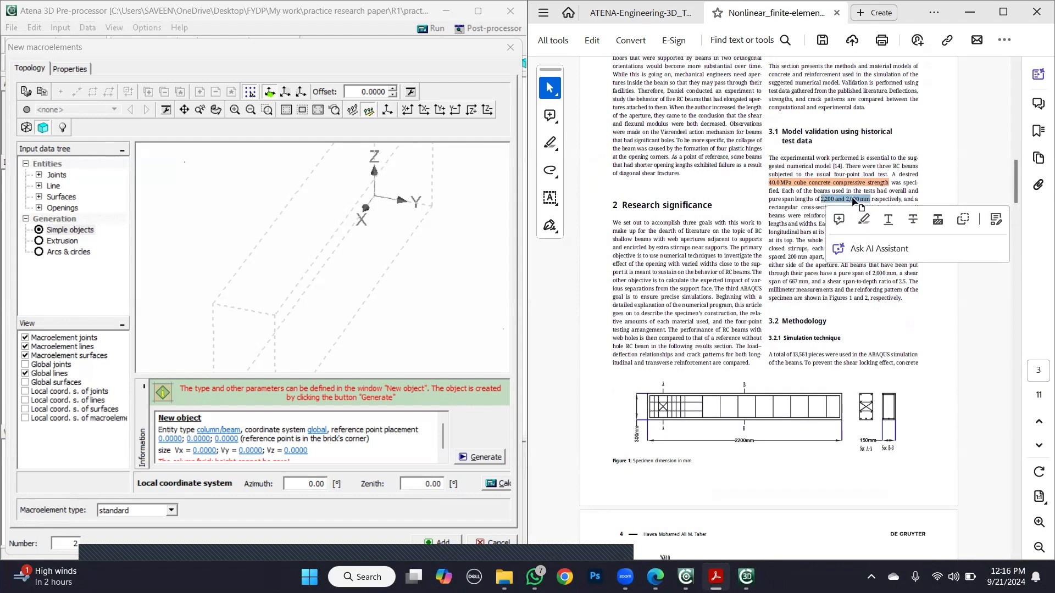
click(847, 200)
drag(768, 200, 869, 201)
click(863, 219)
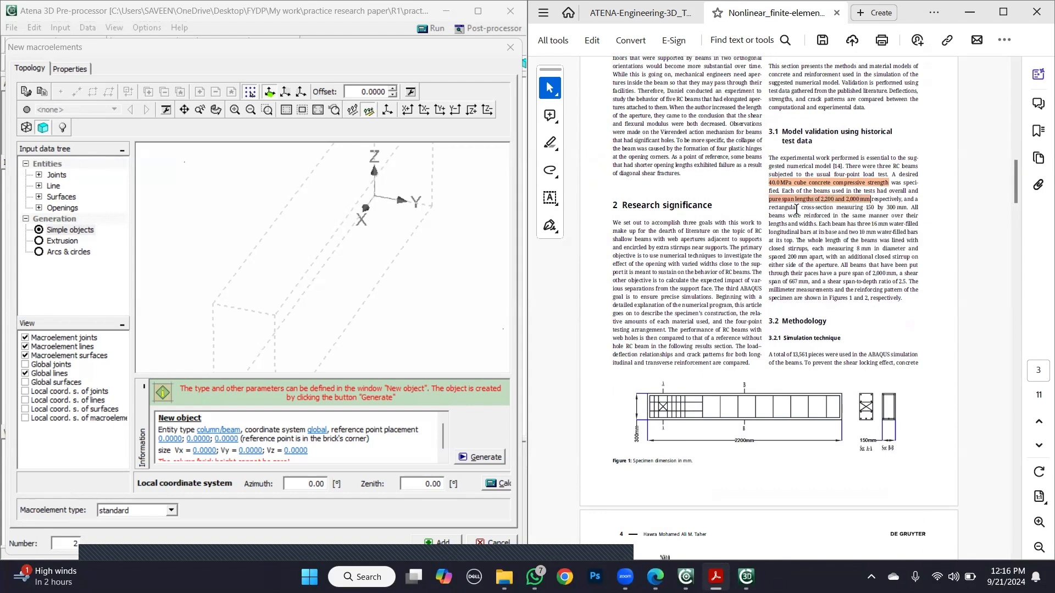
drag(801, 208, 907, 208)
click(868, 222)
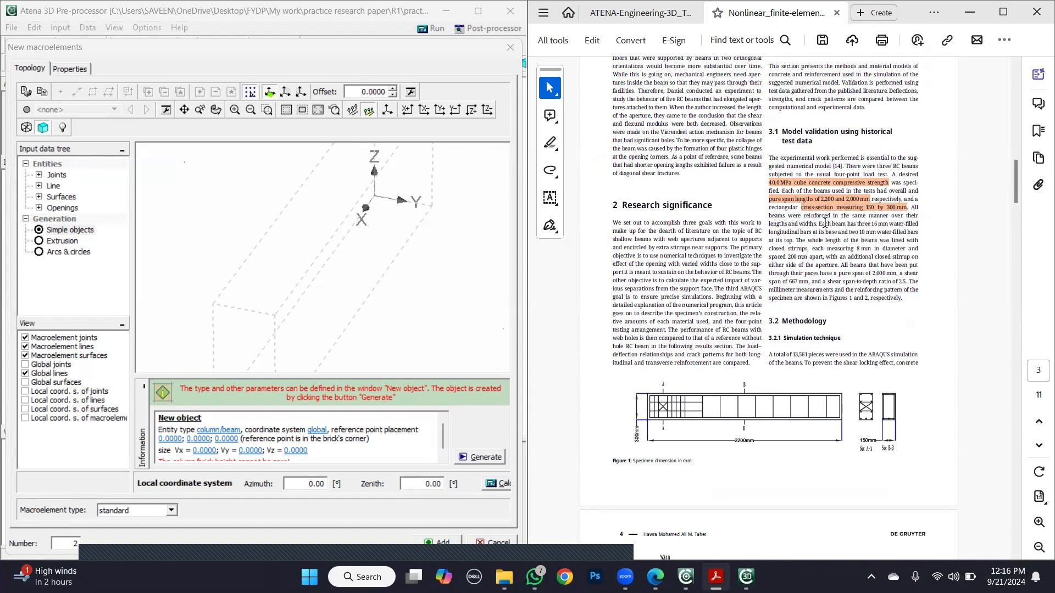
- Highlight the paper's 16 mm and 10 mm longitudinal bars and the 8 mm stirrups spaced 200 mm
drag(870, 225, 812, 232)
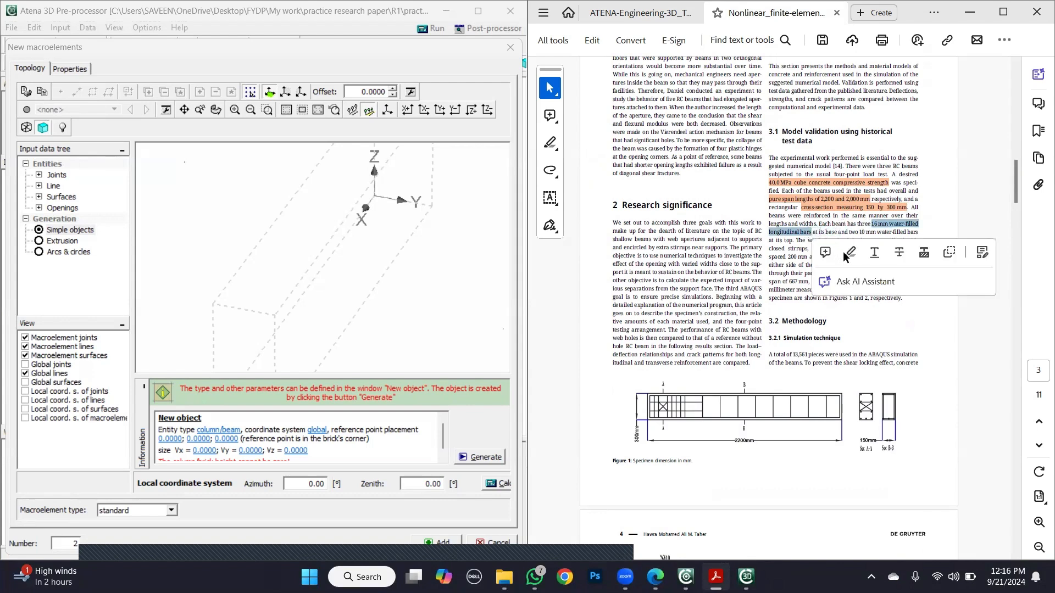
click(847, 254)
drag(859, 231, 792, 240)
click(828, 258)
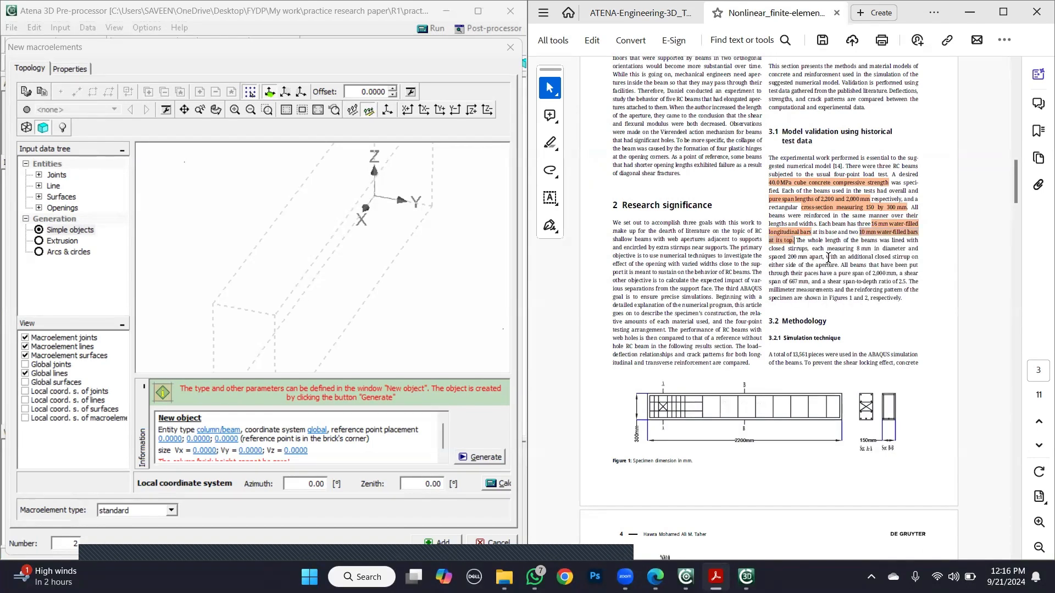
mouse_move(788, 248)
mouse_down()
mouse_move(870, 250)
mouse_move(806, 256)
mouse_up()
click(840, 279)
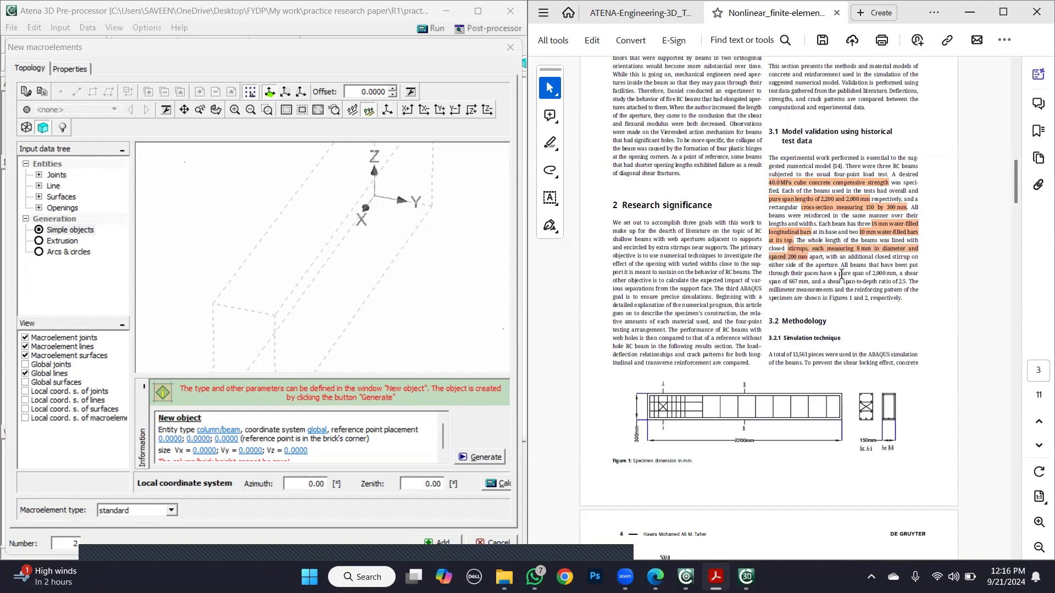
- Highlight the phrase giving the pure span of 2,000 mm in the same paragraph
drag(838, 273, 898, 273)
click(864, 287)
click(898, 273)
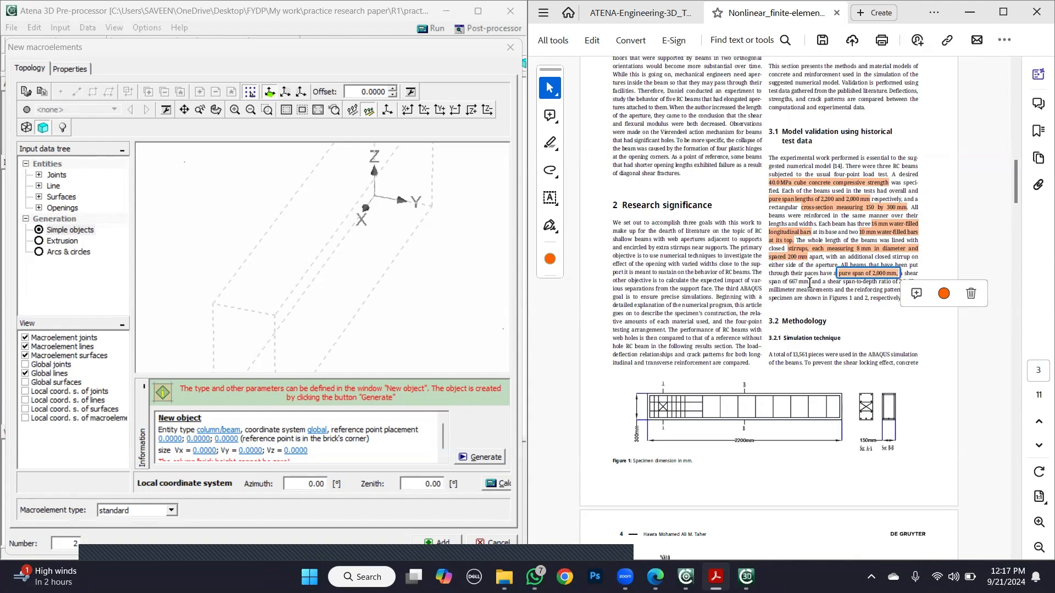
click(902, 273)
- Highlight the shear span of 667 mm and the shear span-to-depth ratio of 2.5 in the paper
drag(904, 276, 809, 281)
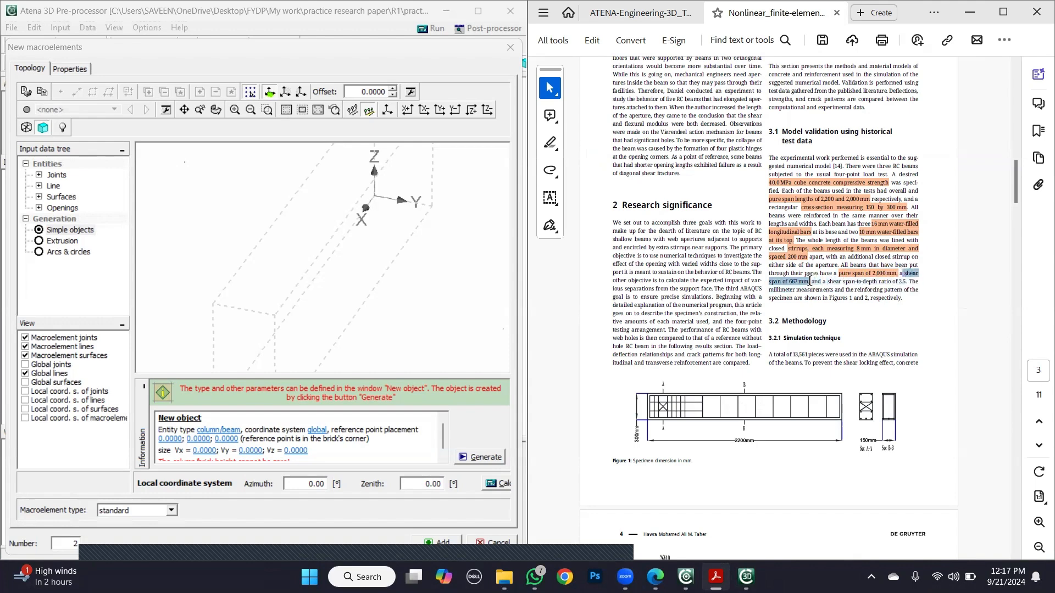
right_click(808, 285)
right_click(798, 283)
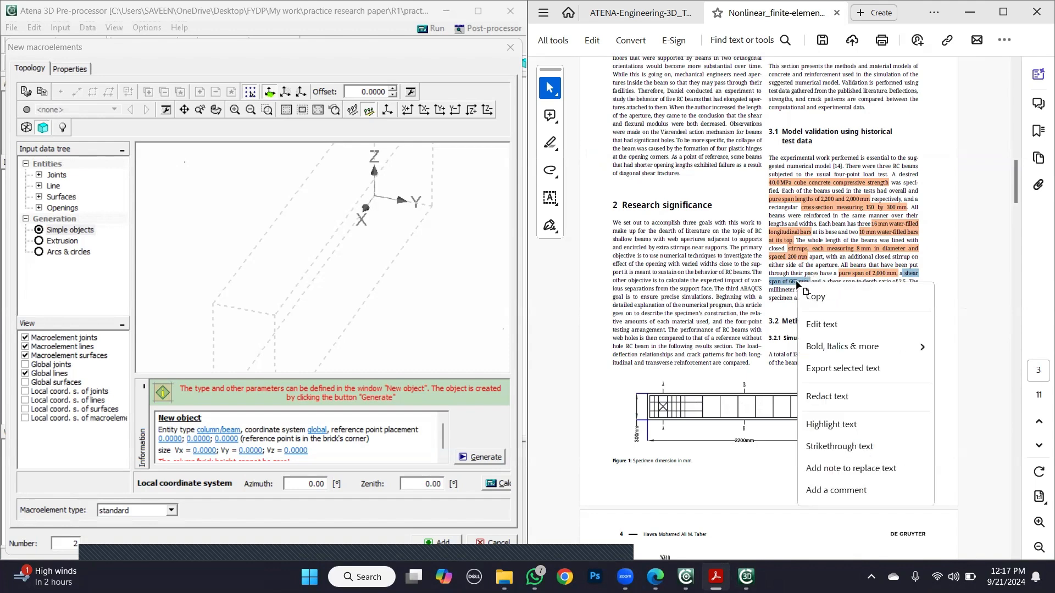
click(797, 285)
drag(904, 273, 806, 282)
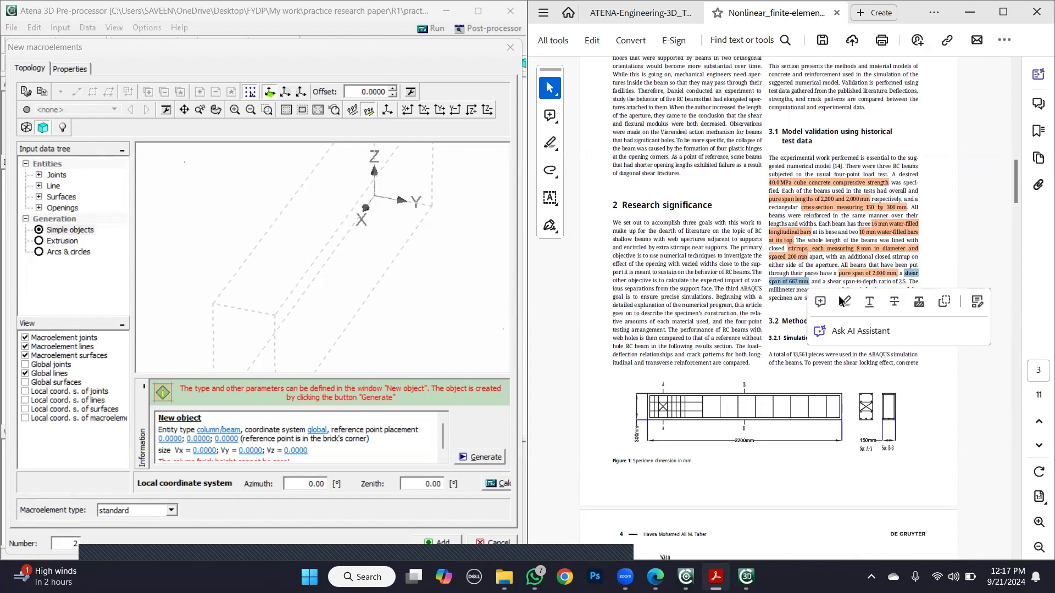
click(841, 297)
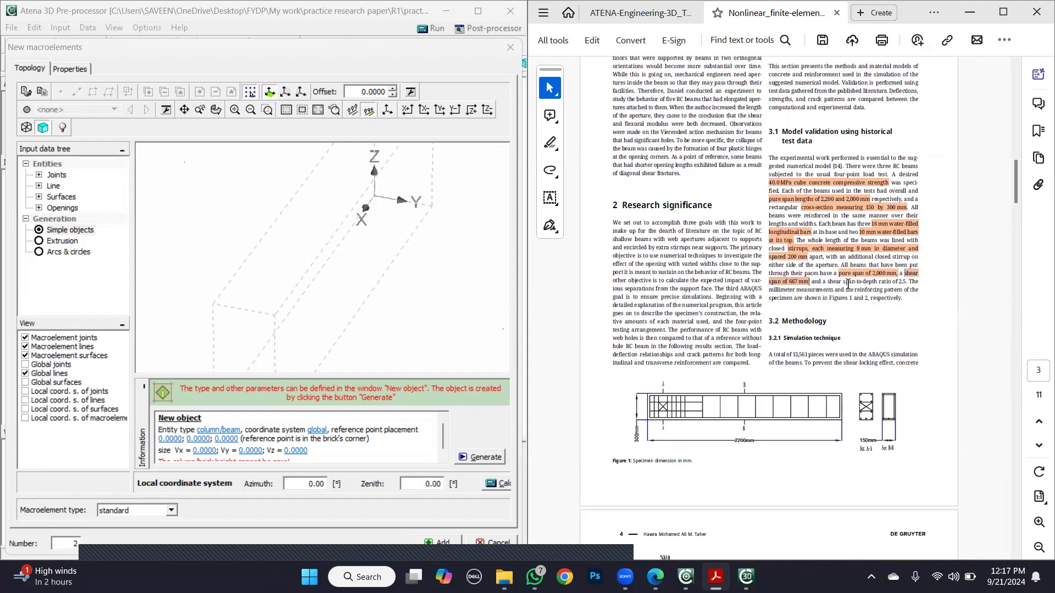
drag(845, 282, 905, 282)
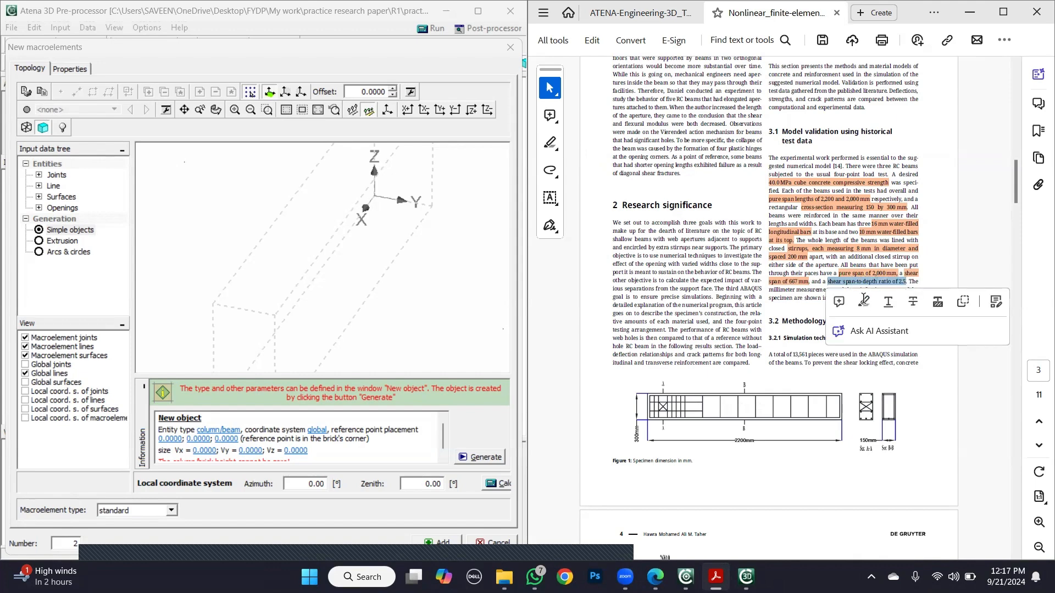
click(864, 302)
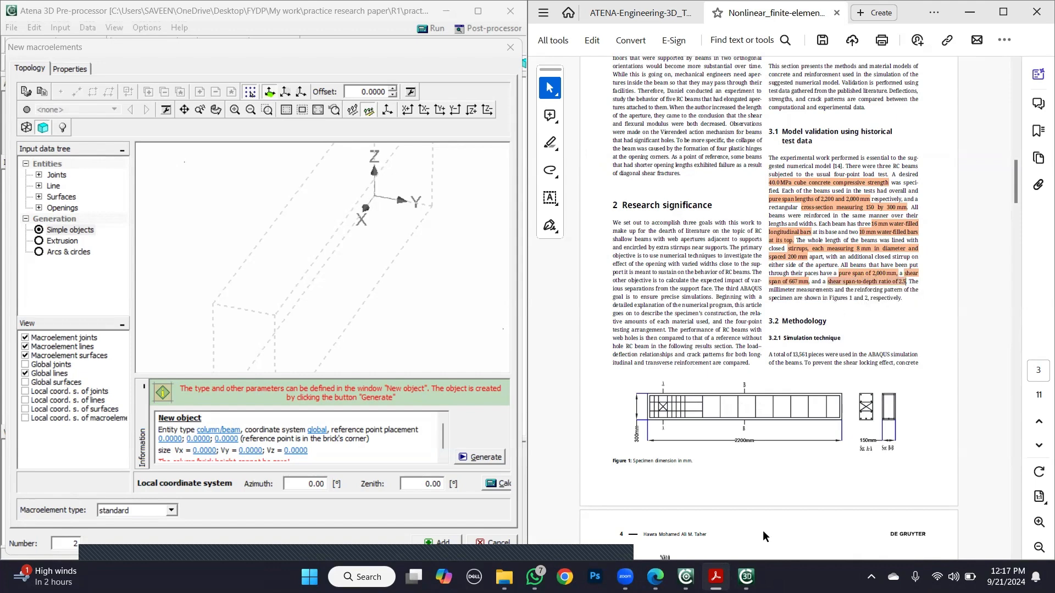
- Switch to Chrome, search Google for "shear span" to read its definition, and return to the paper
click(564, 577)
click(465, 319)
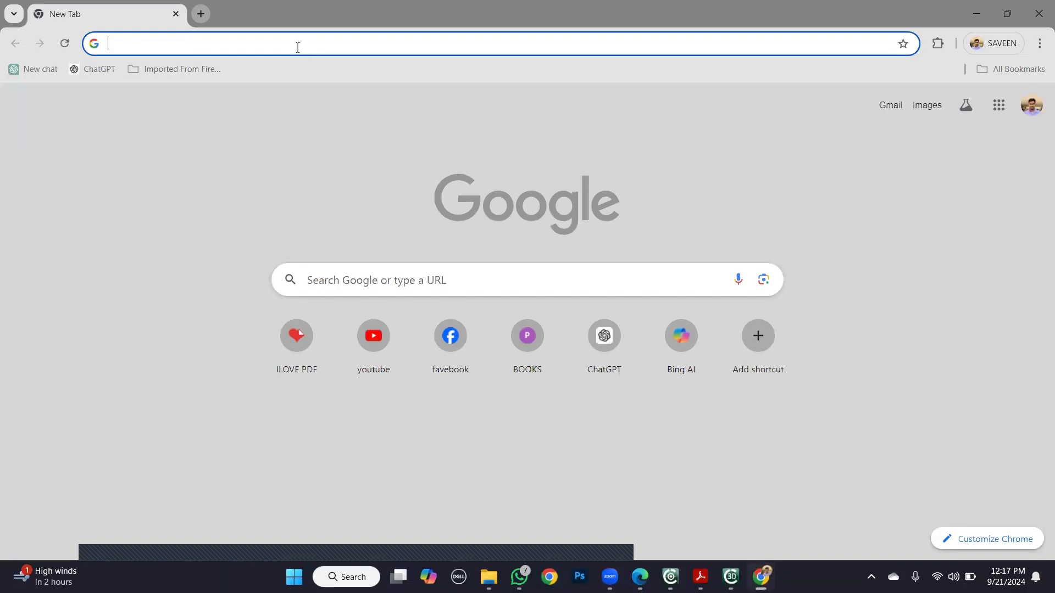
text(sh)
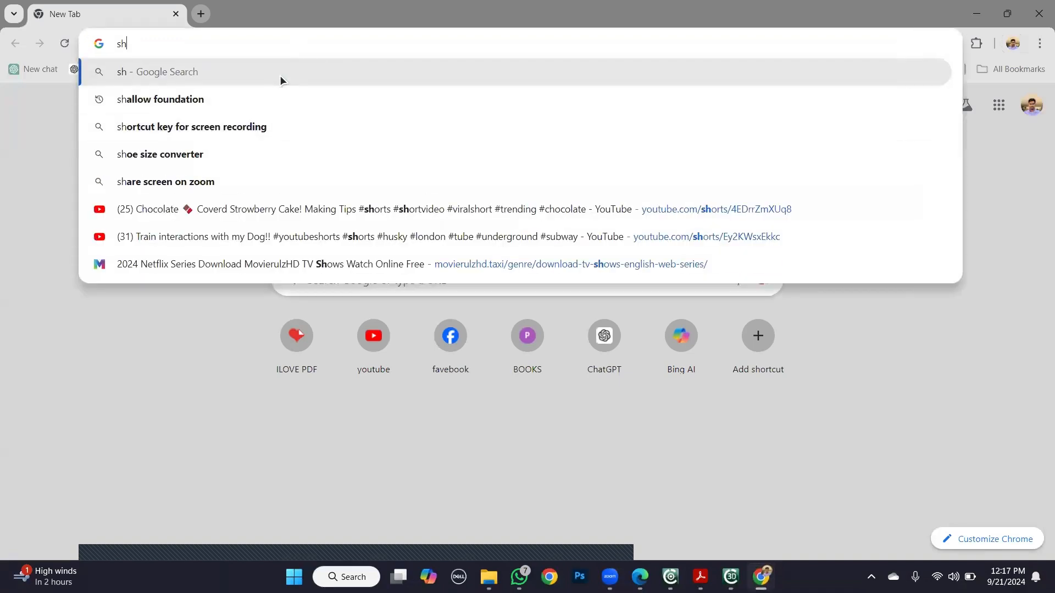
text(ear)
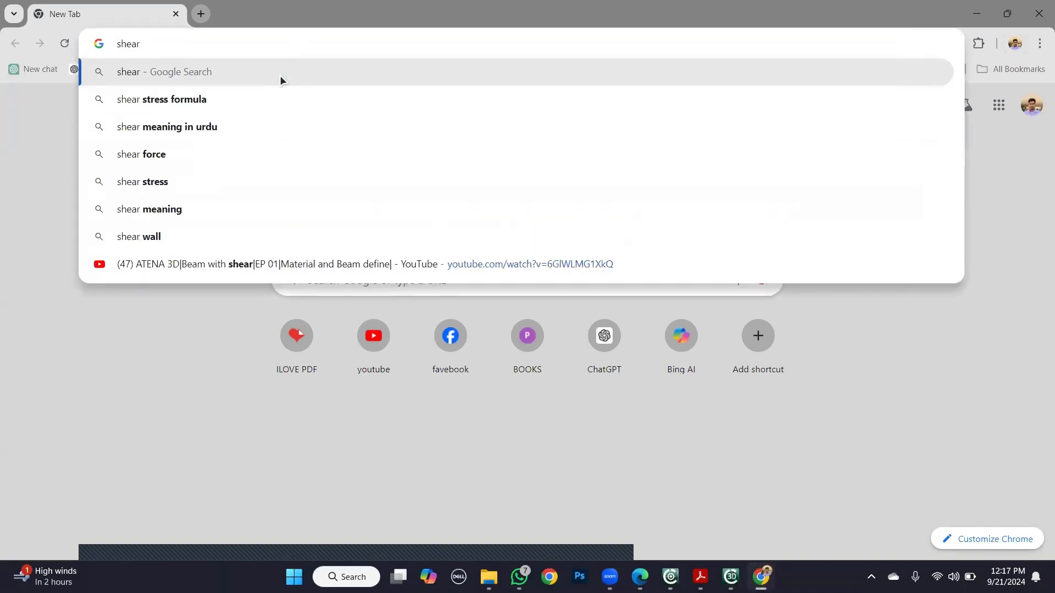
text( spn)
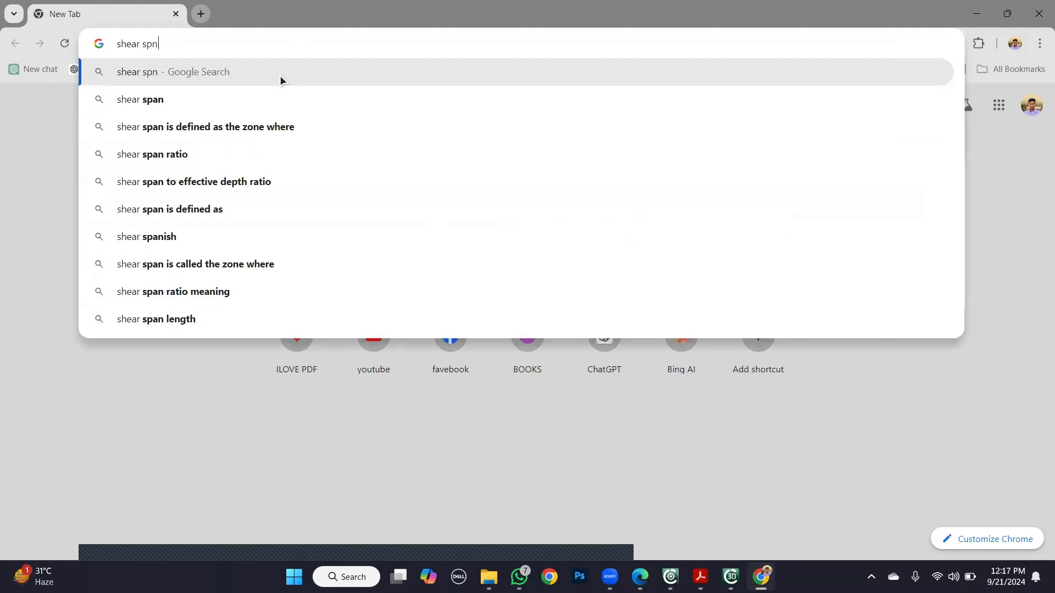
key(Down)
click(281, 101)
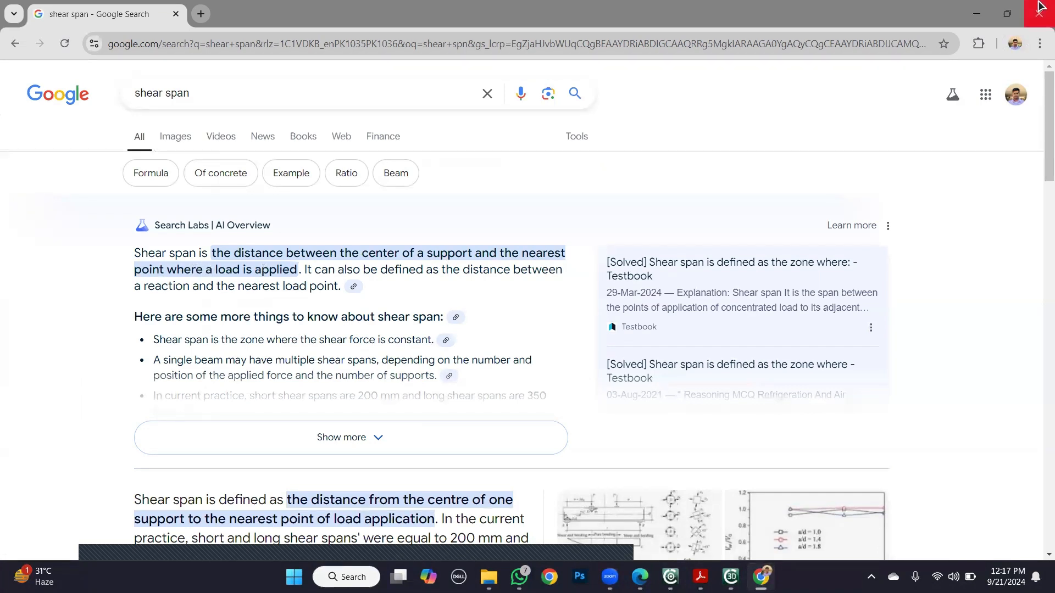
click(982, 10)
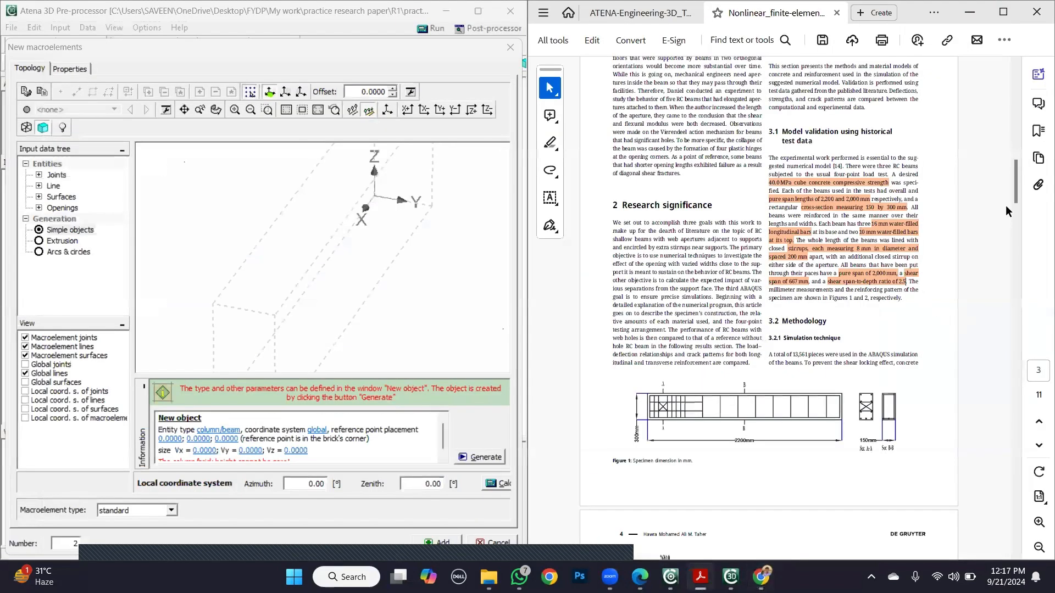
- Compare the paper's specimen figures and highlighted dimensions with the tutorial's grid settings for the support plate
drag(1014, 192, 1023, 227)
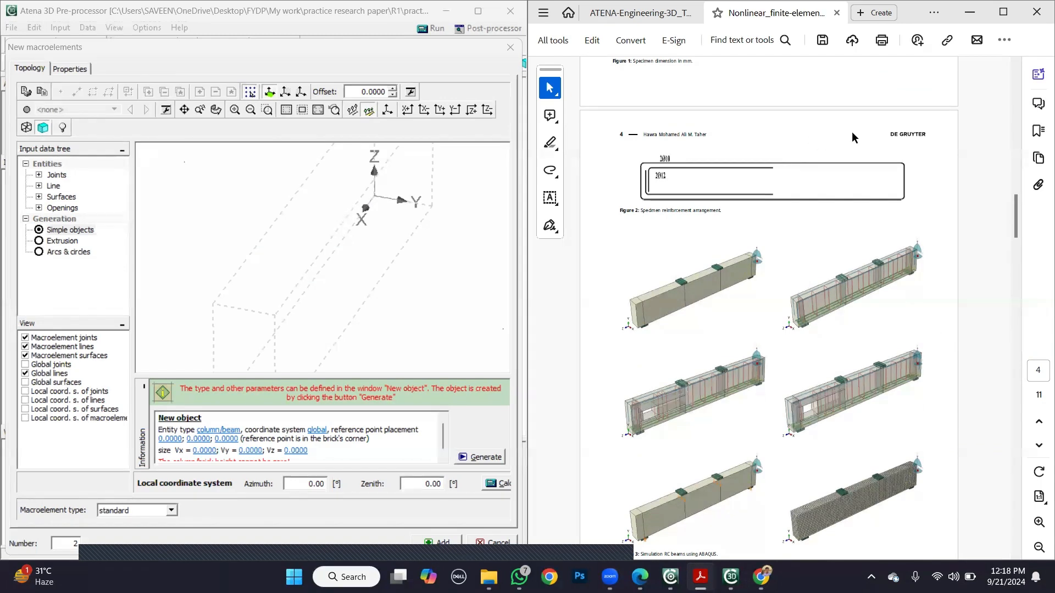
click(630, 13)
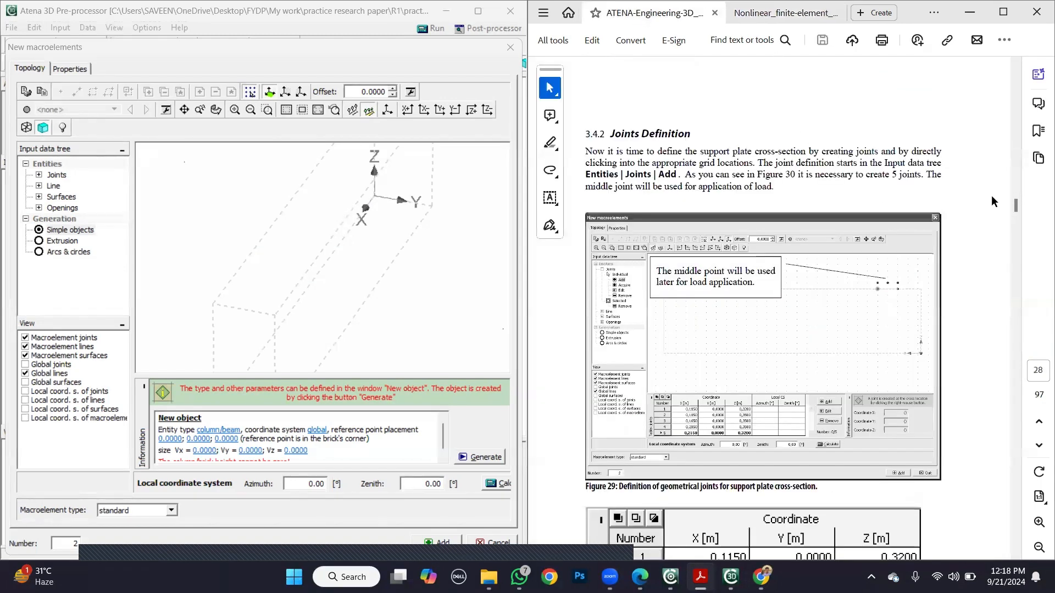
drag(1014, 207, 1019, 202)
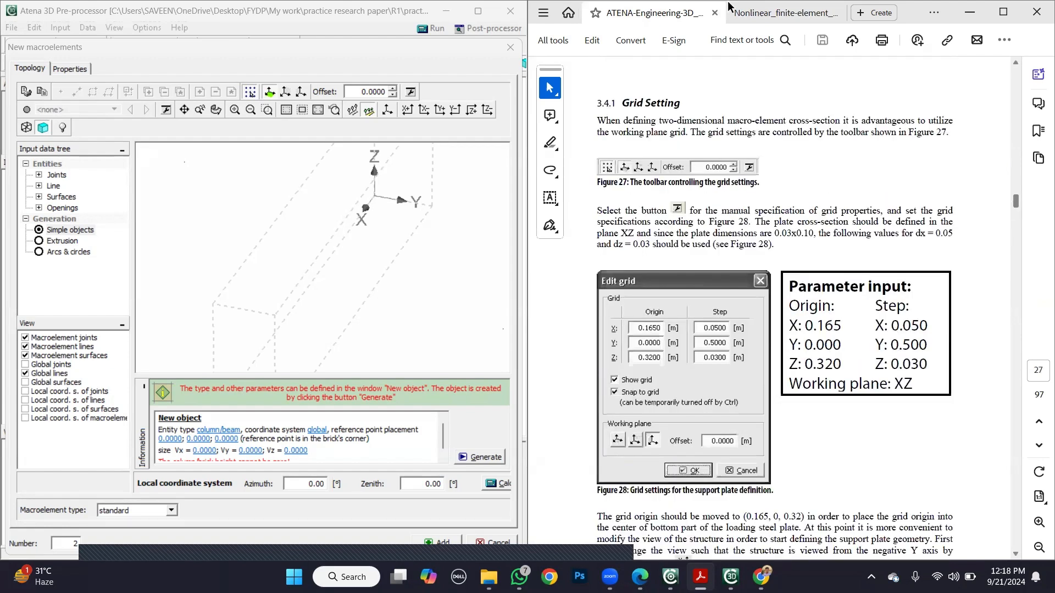
click(780, 13)
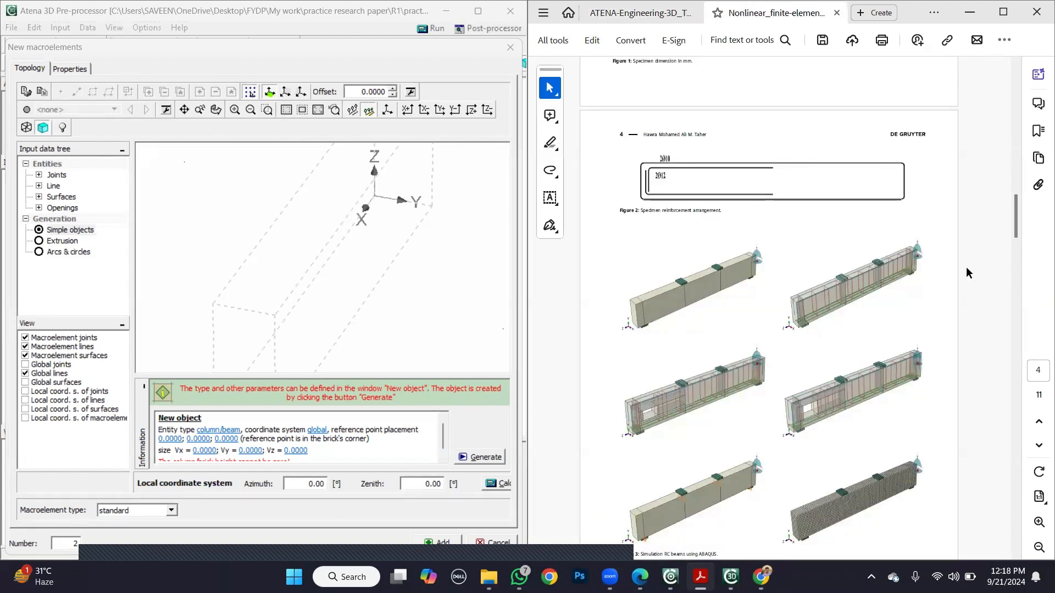
scroll(966, 268, up, 3)
scroll(965, 266, up, 2)
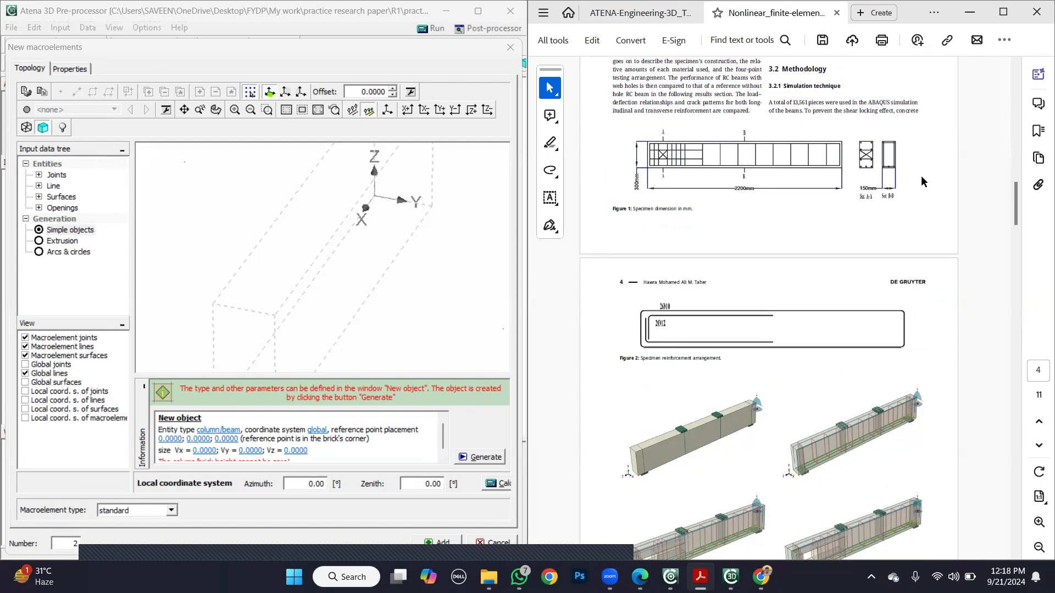
scroll(971, 219, up, 3)
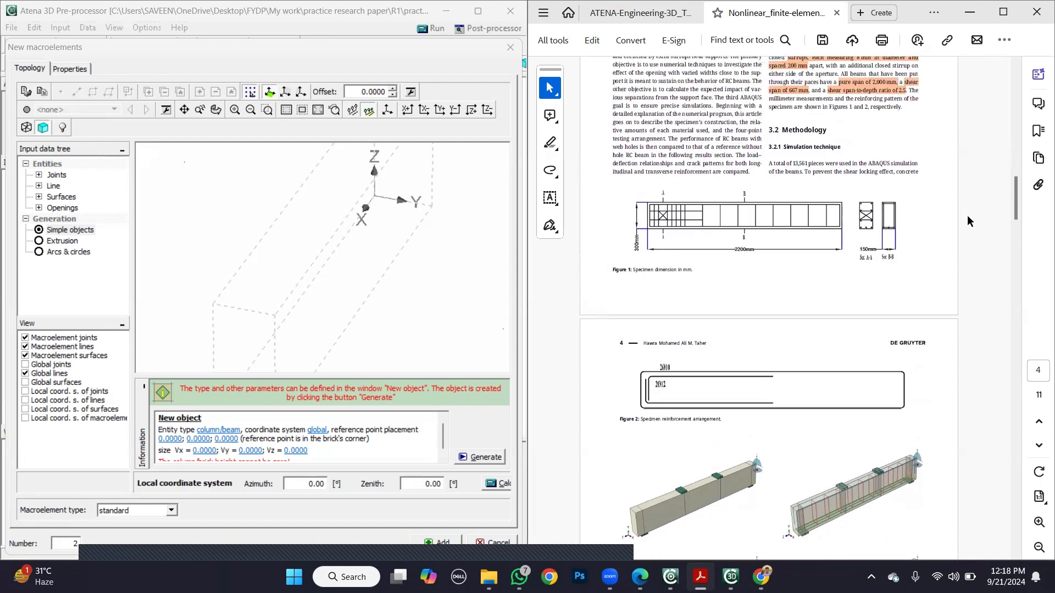
scroll(957, 217, up, 1)
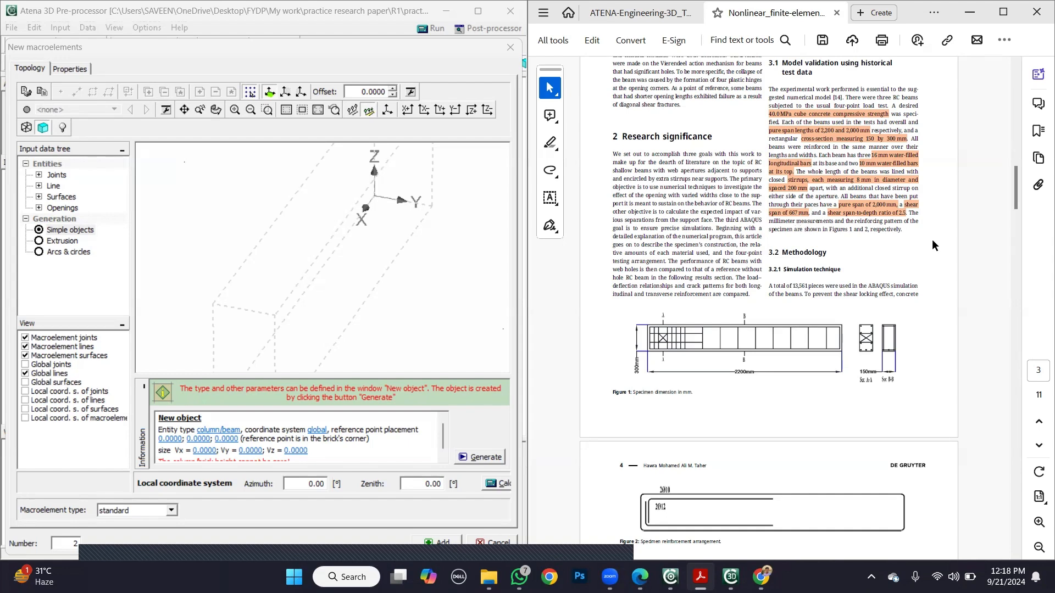
- Open the grid settings and set the grid origin to X 0.333 m and Z 0.3 m, consulting the tutorial and paper
click(638, 11)
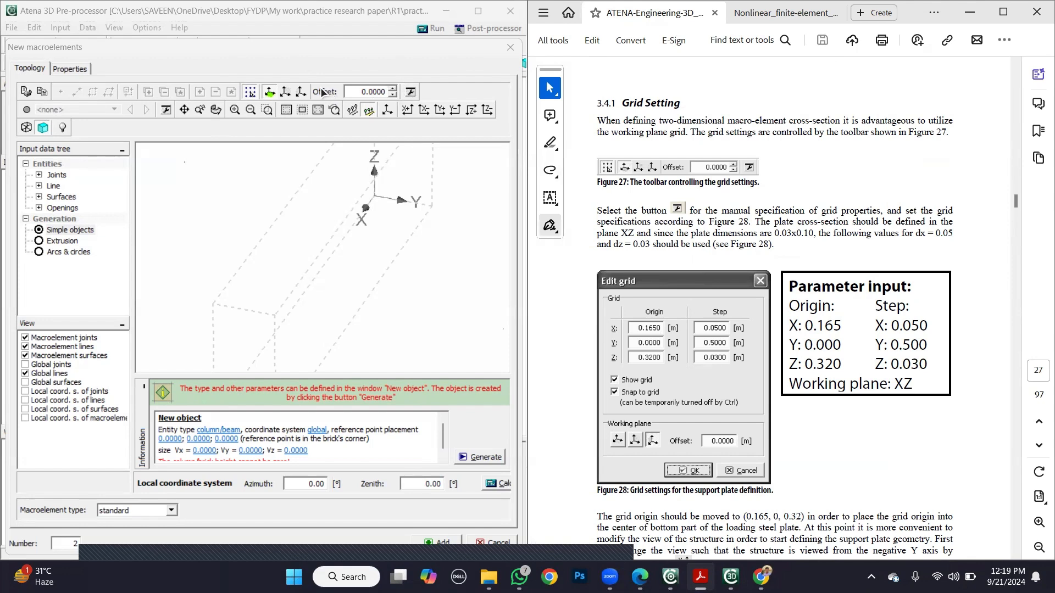
click(410, 93)
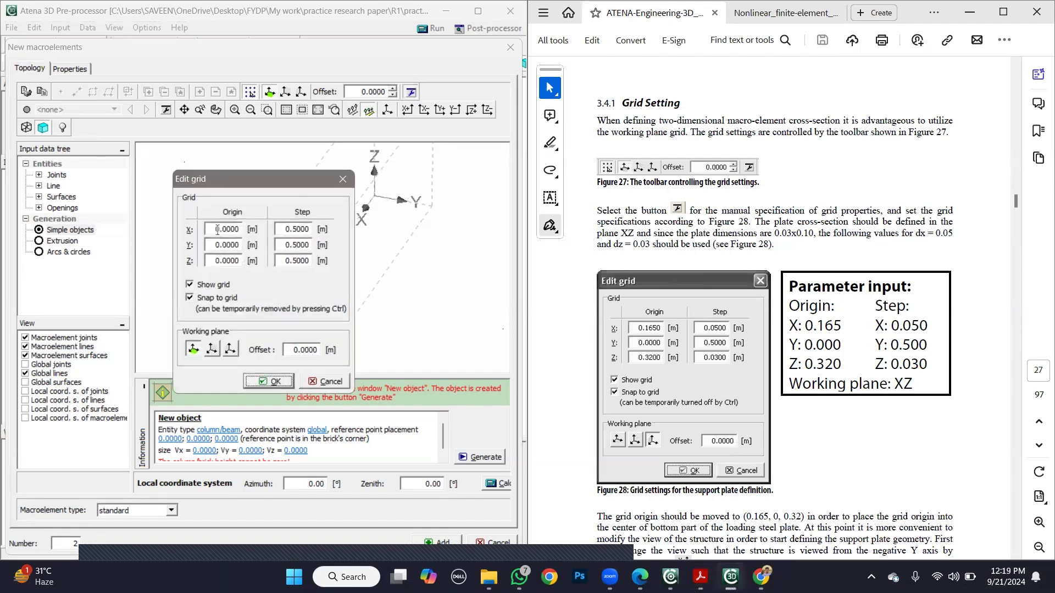
mouse_move(222, 228)
mouse_down()
mouse_move(231, 229)
mouse_move(216, 230)
mouse_up()
text(333)
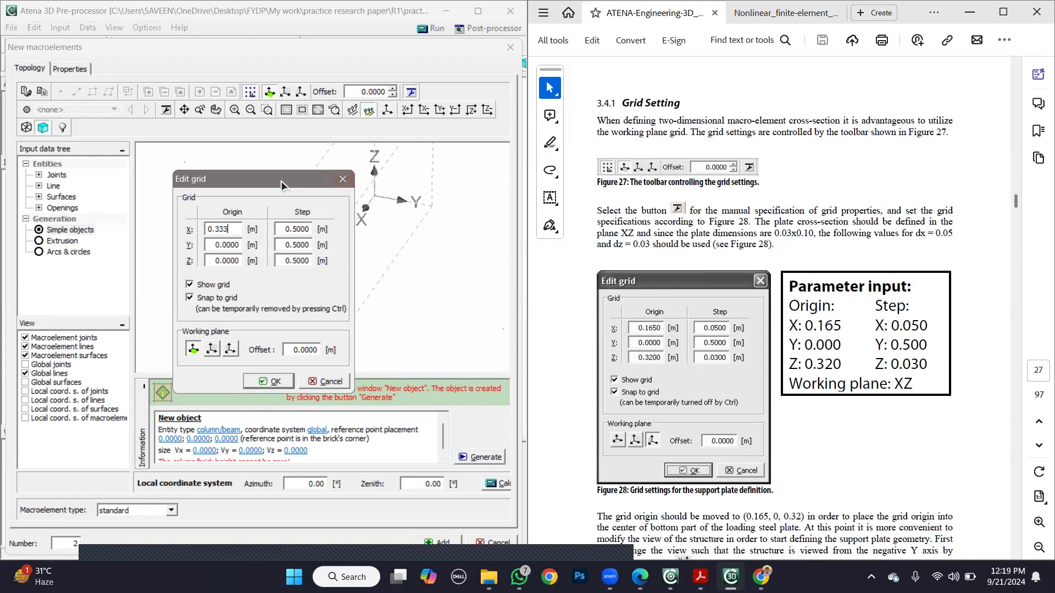
drag(281, 180, 362, 263)
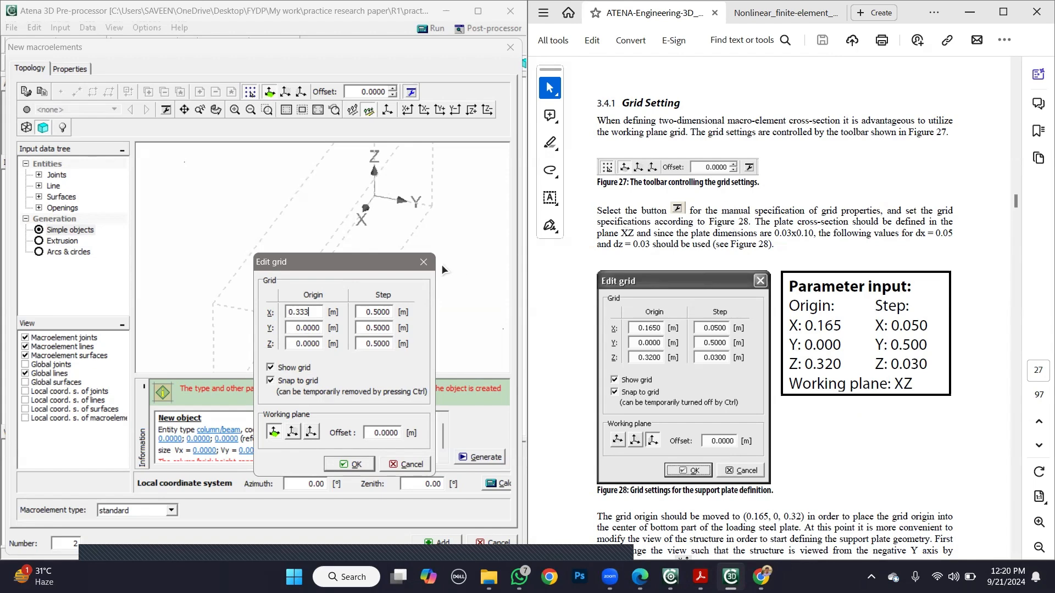
click(786, 12)
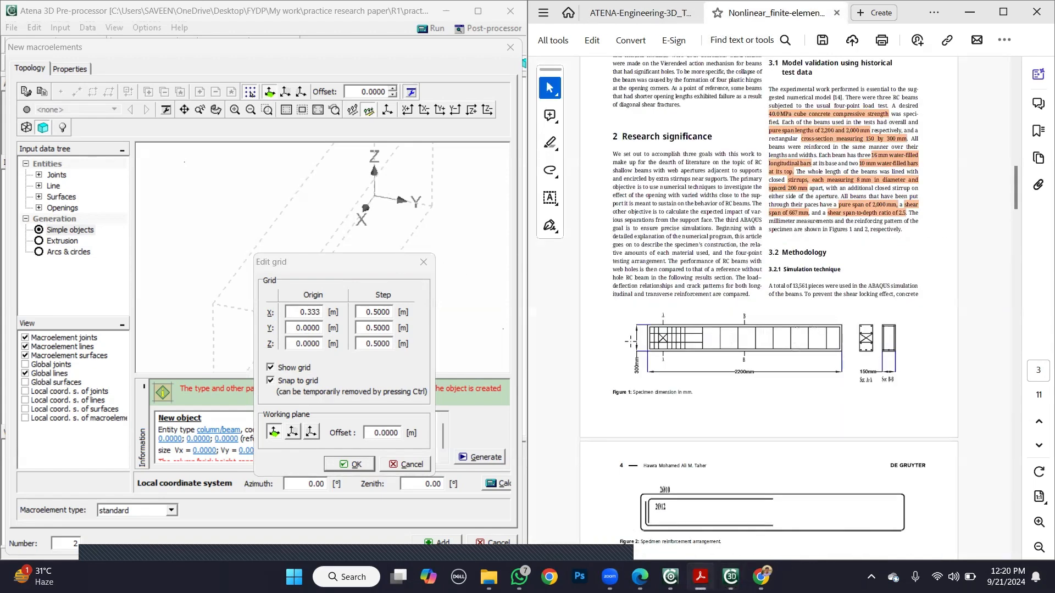
click(294, 343)
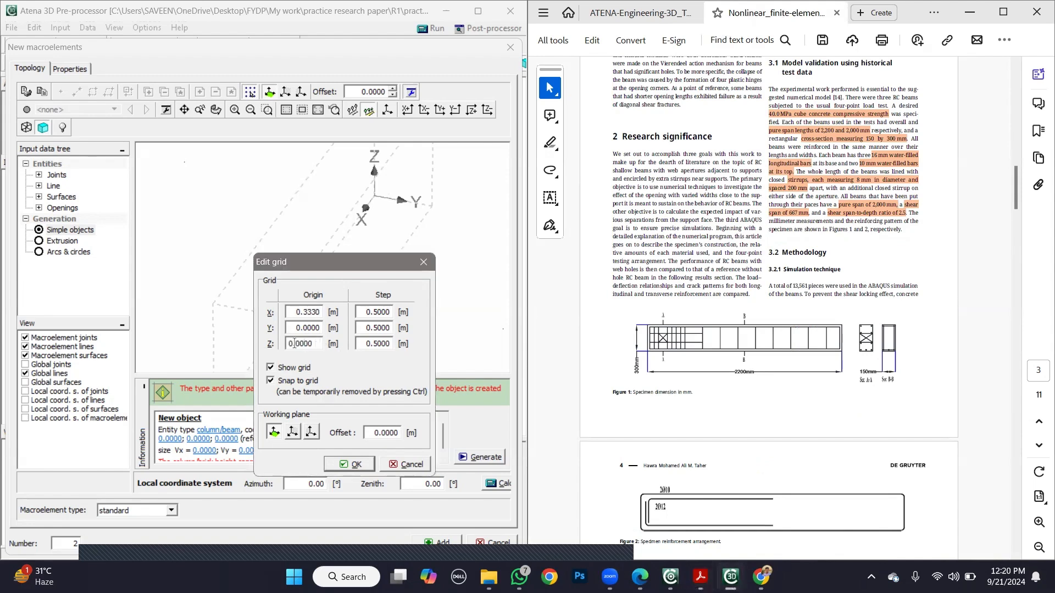
drag(296, 343, 317, 343)
text(3)
drag(378, 265, 368, 197)
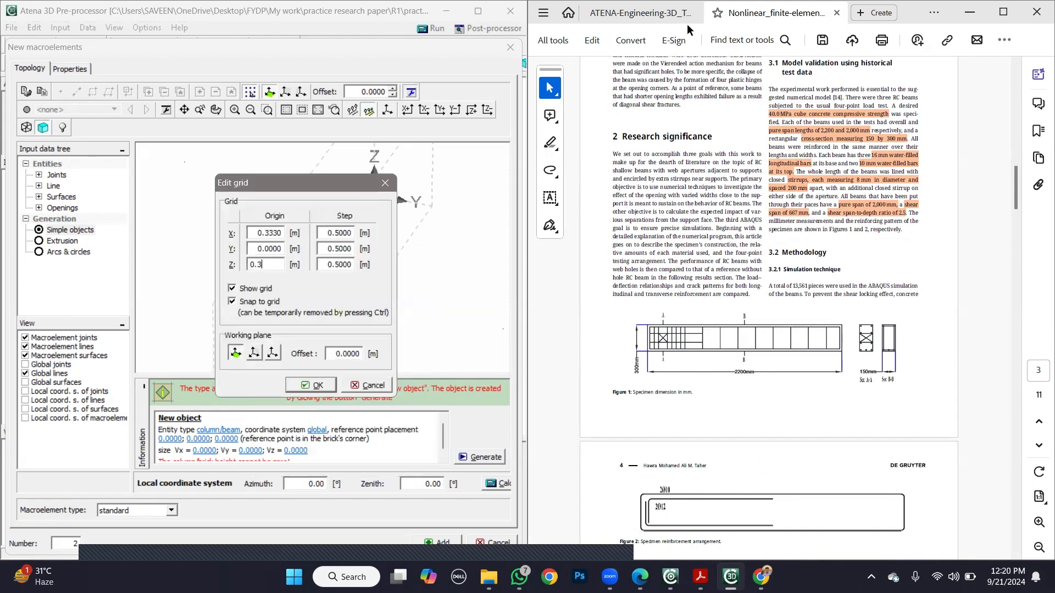
- Following the tutorial, set the grid step to X 0.05 m and Z 0.03 m, choose the XZ working plane and apply the grid
click(640, 13)
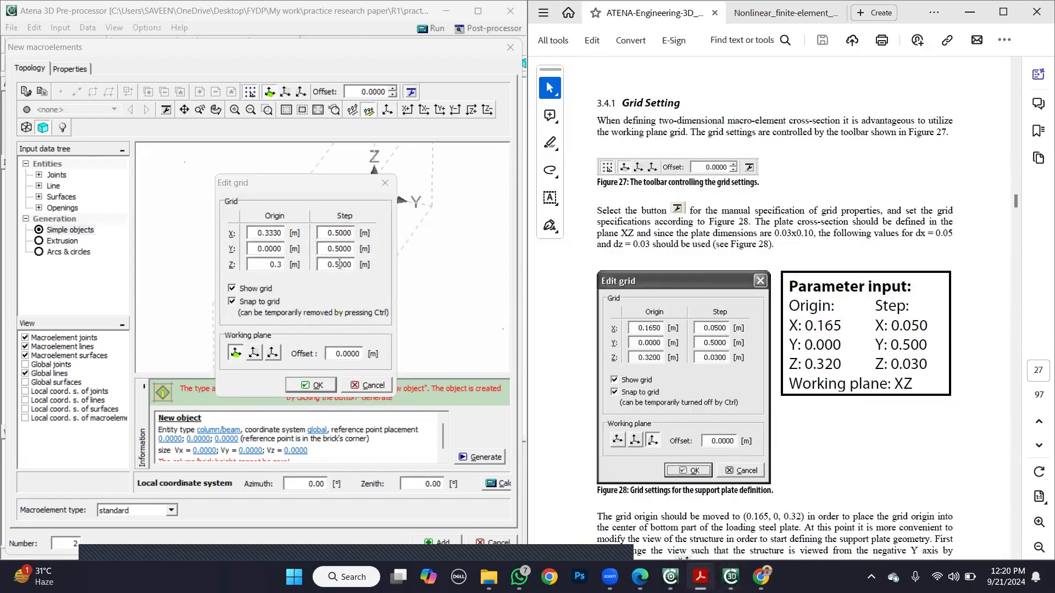
drag(335, 265, 328, 265)
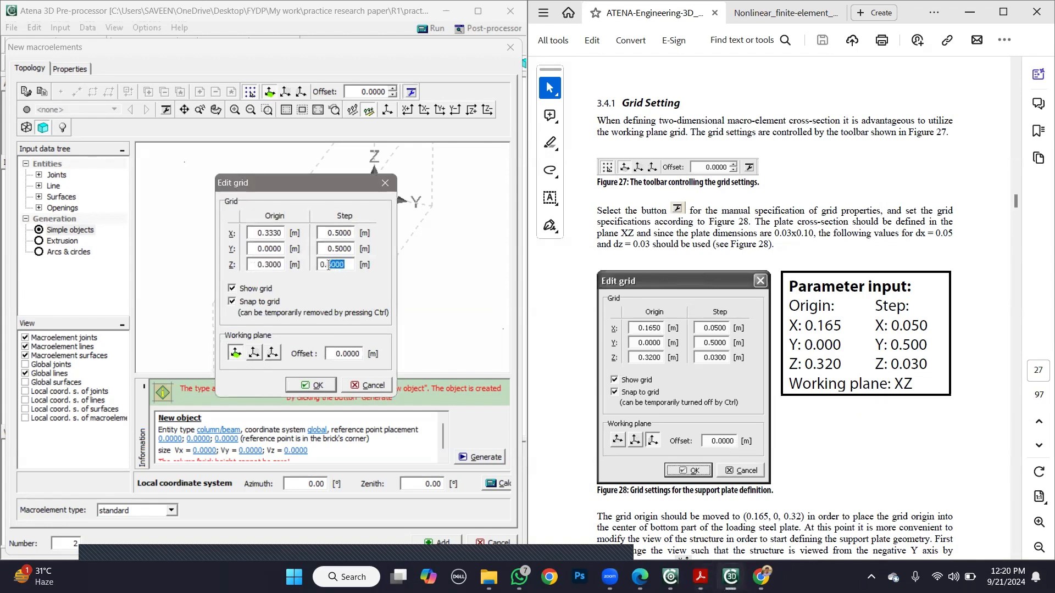
text(03)
click(329, 232)
text(0)
key(BackSpace)
click(273, 354)
click(326, 385)
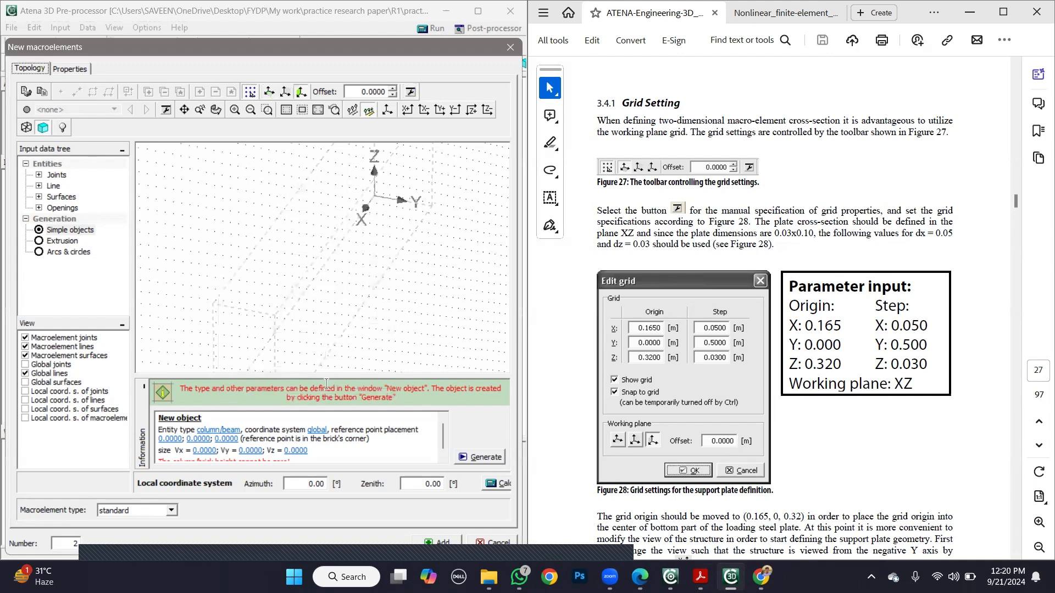
- Go to the tutorial's Joints Definition section and start adding individual joints to the new macroelement
click(921, 446)
scroll(920, 446, down, 3)
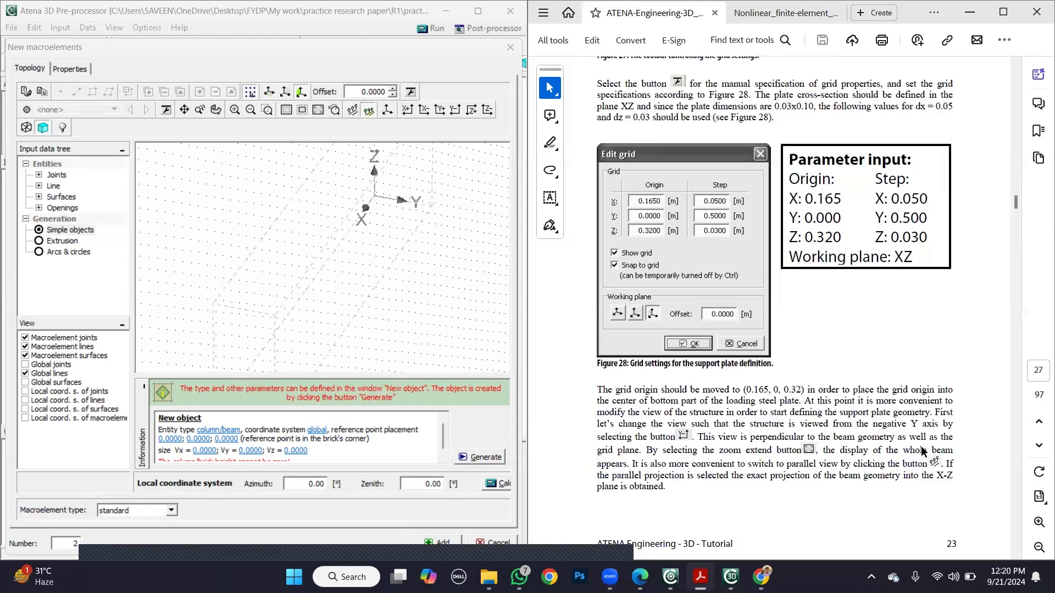
scroll(921, 446, down, 7)
scroll(921, 446, down, 4)
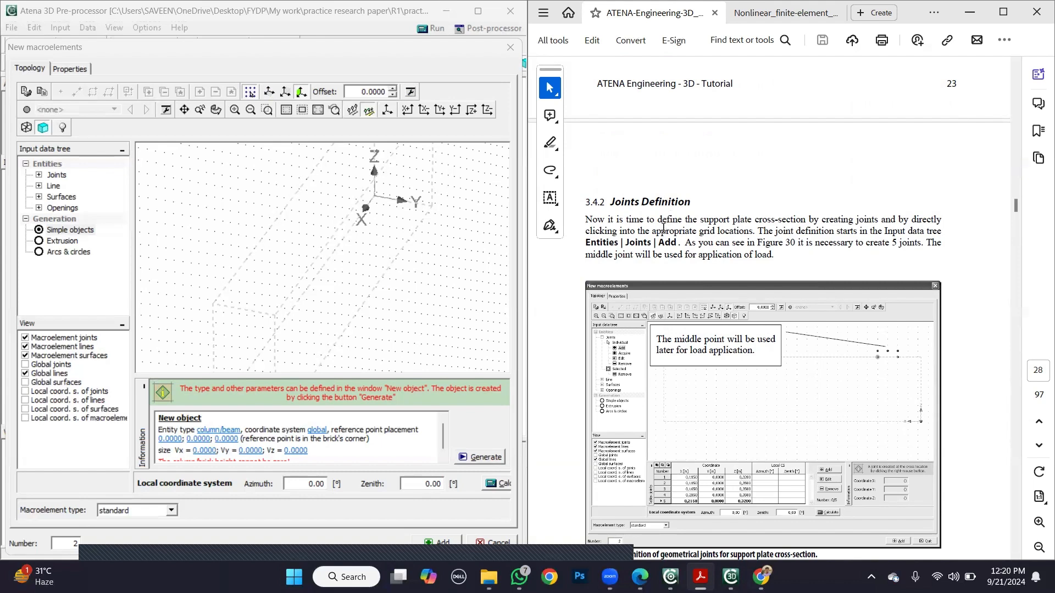
click(61, 177)
click(76, 197)
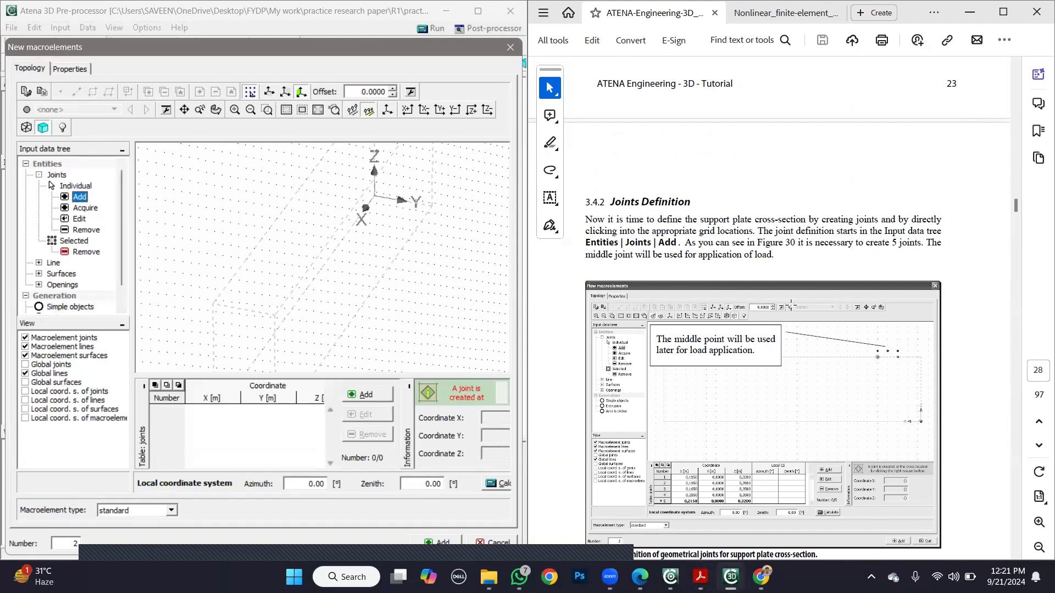
- Examine the tutorial's figure and coordinate table for the five joints of the support plate cross-section
click(845, 289)
click(952, 300)
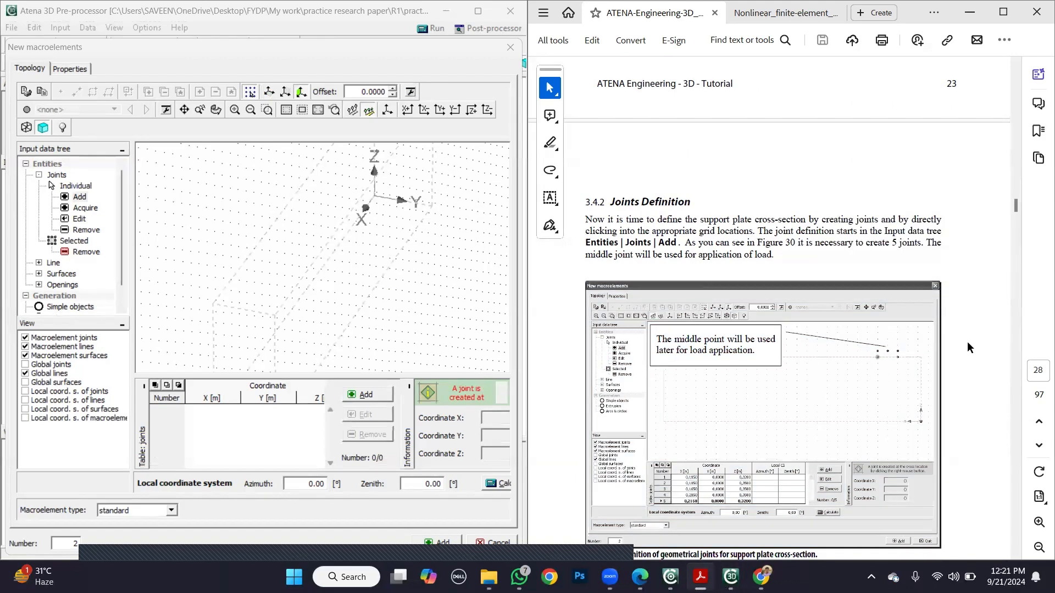
scroll(968, 341, down, 10)
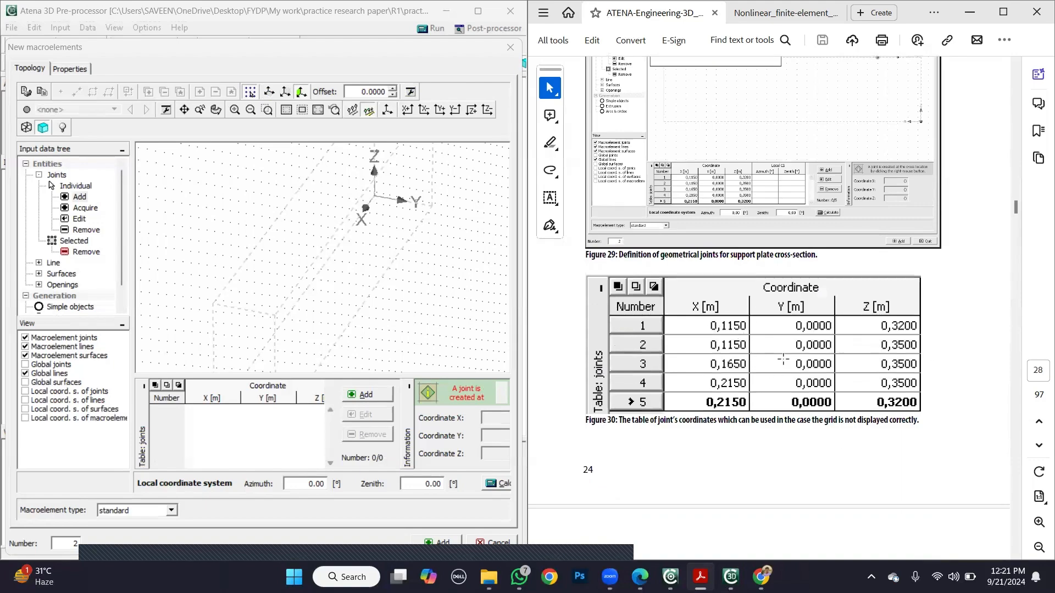
scroll(783, 360, up, 15)
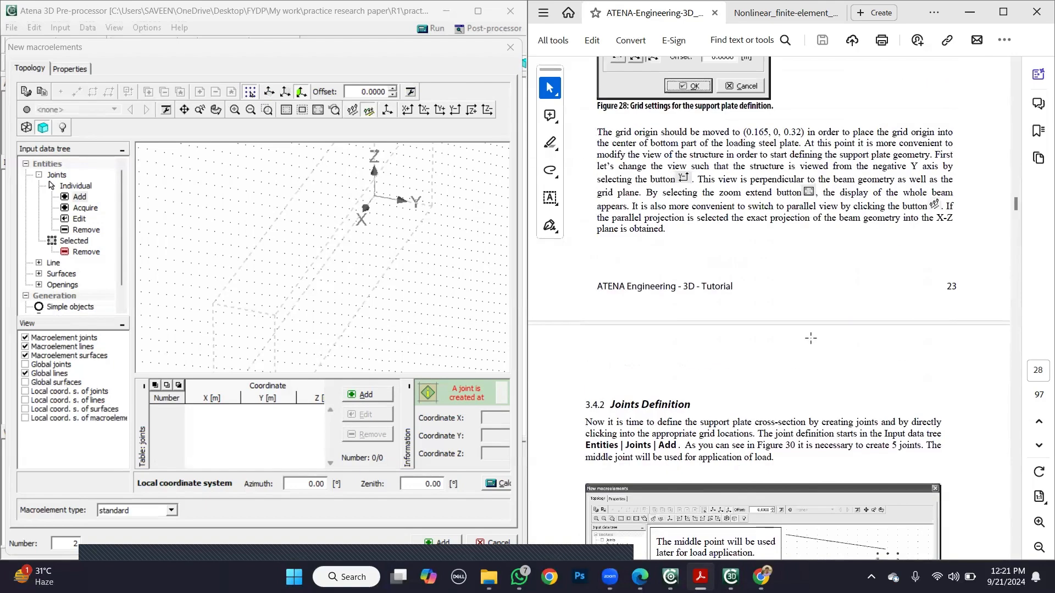
scroll(811, 338, up, 10)
scroll(811, 338, down, 10)
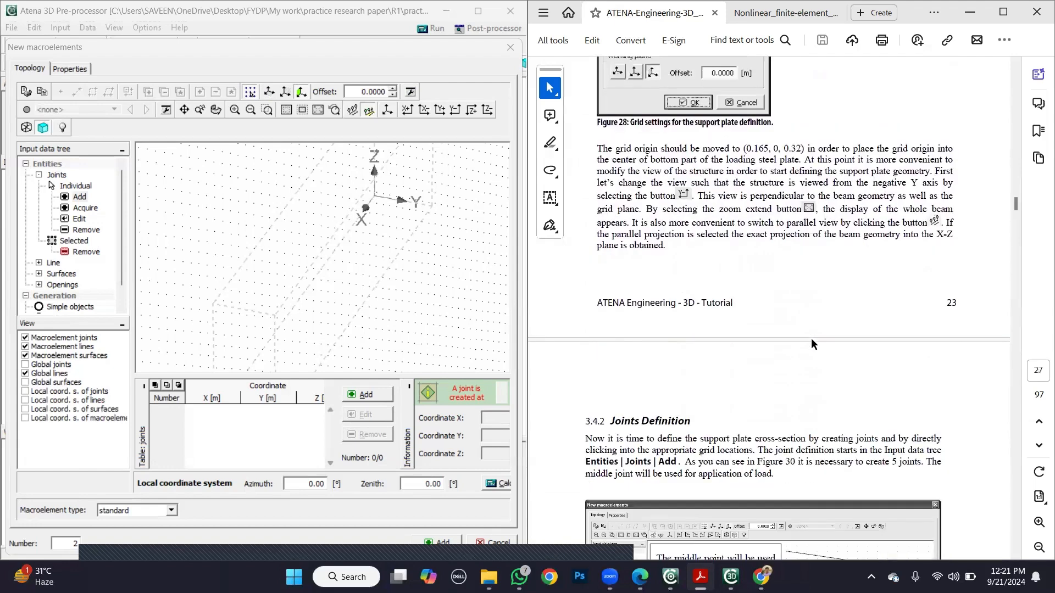
scroll(810, 338, down, 15)
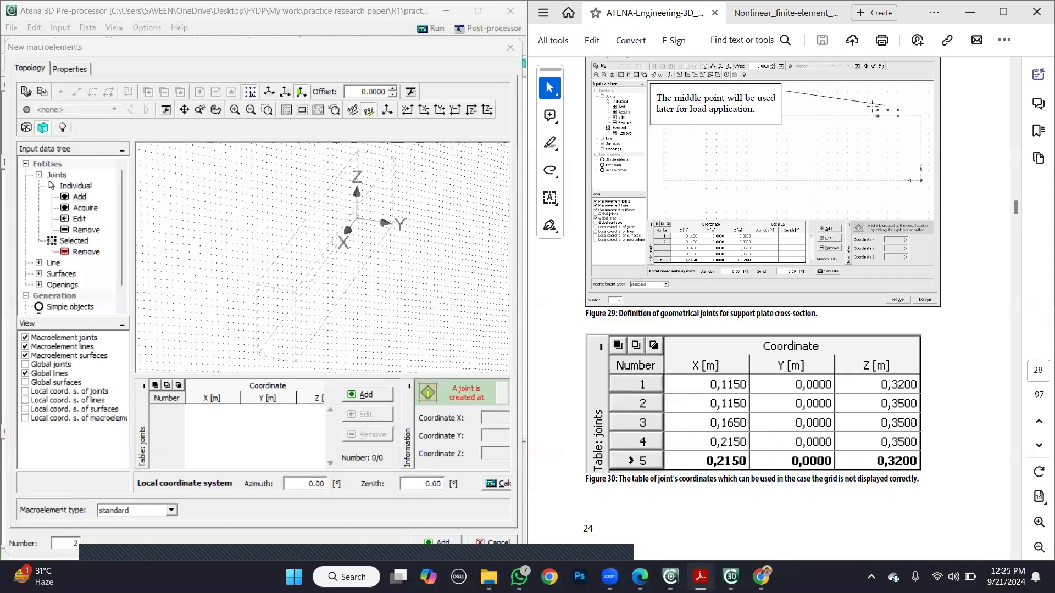
scroll(887, 109, up, 3)
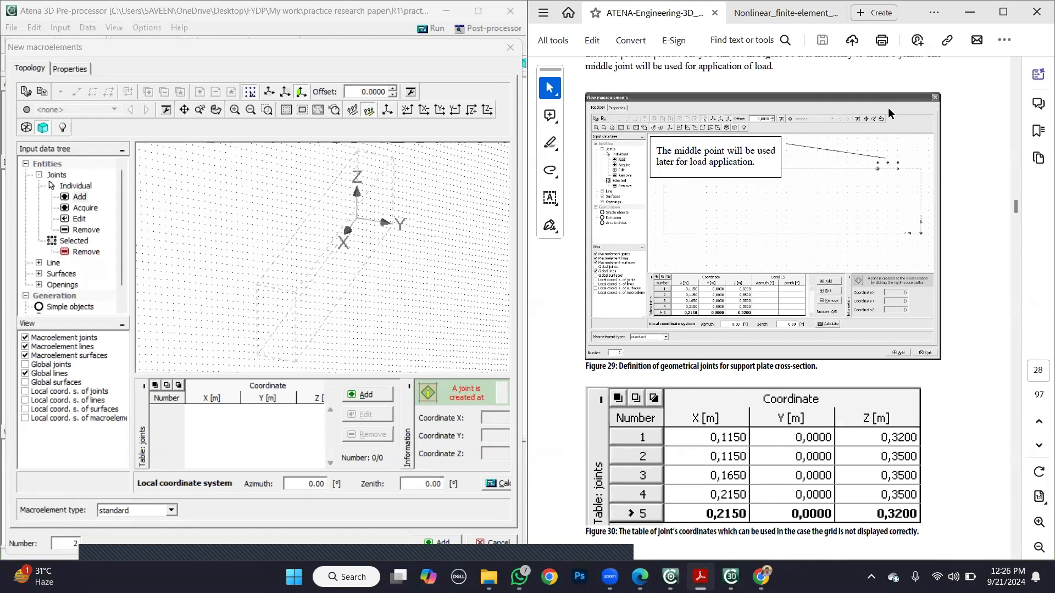
scroll(892, 190, up, 3)
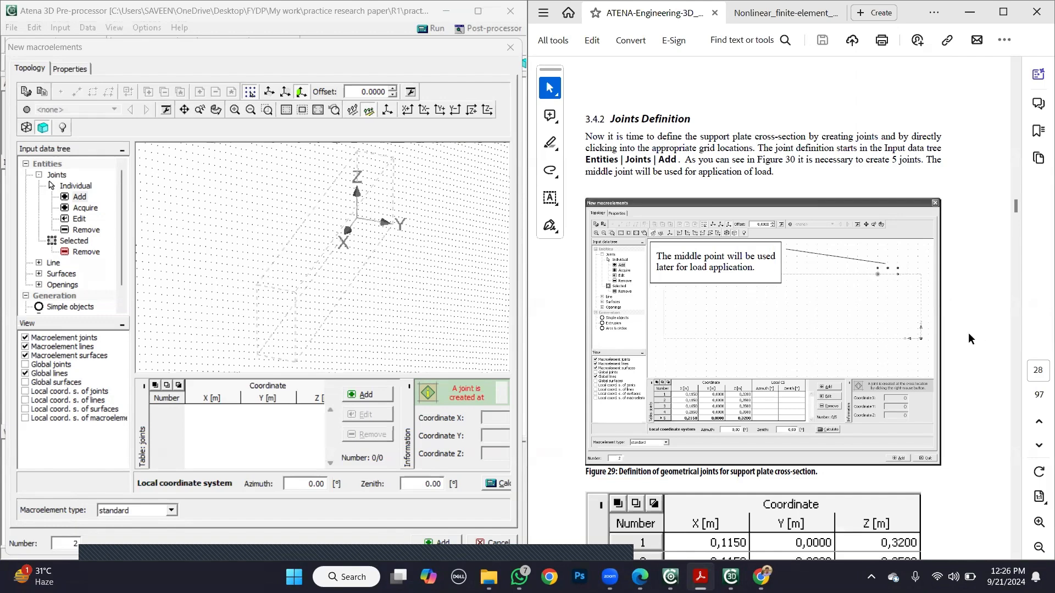
scroll(968, 332, down, 5)
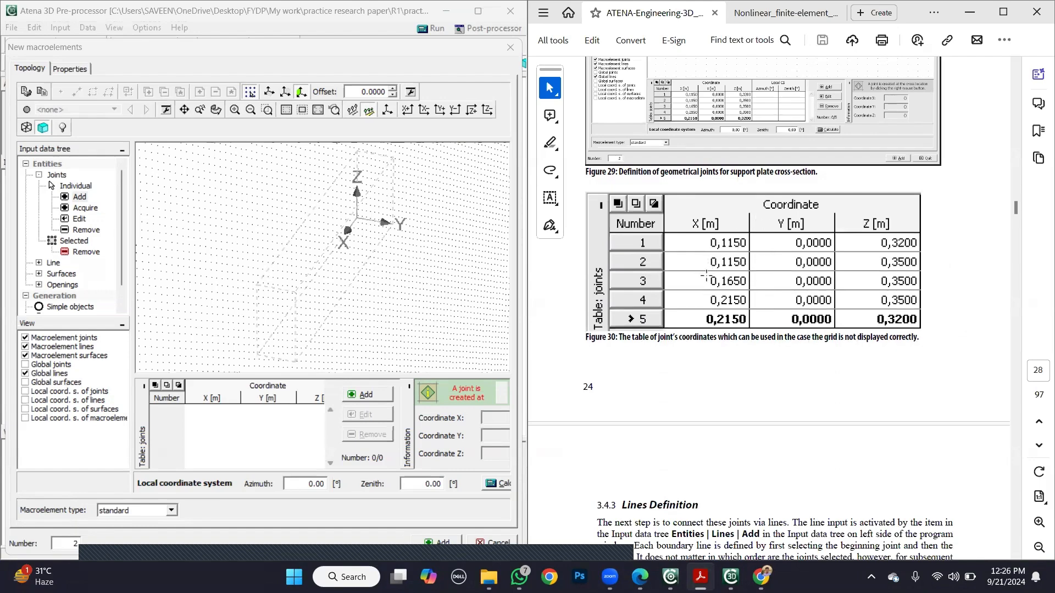
scroll(707, 281, up, 3)
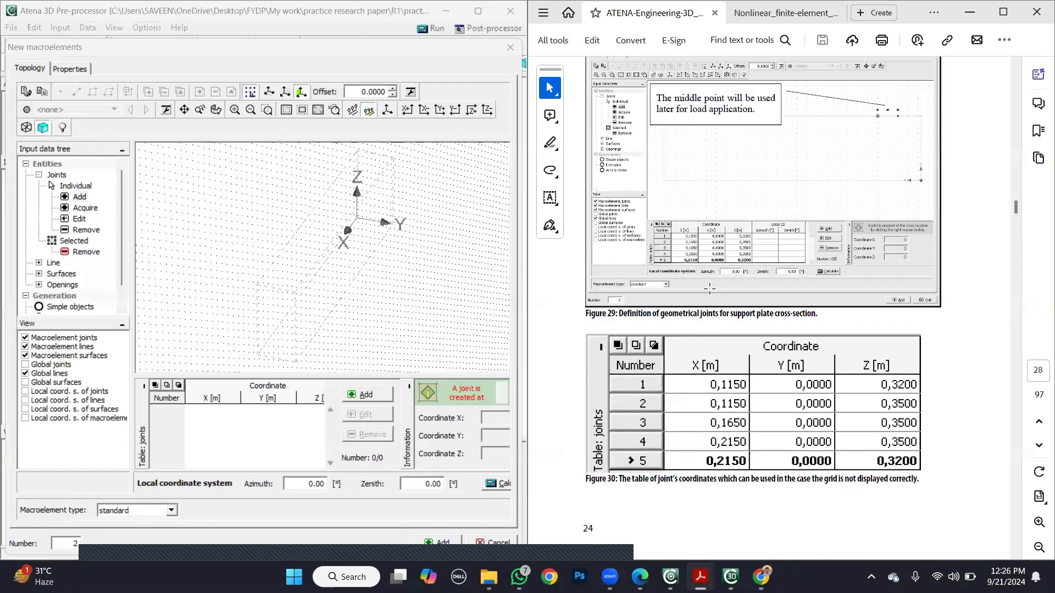
scroll(731, 387, down, 1)
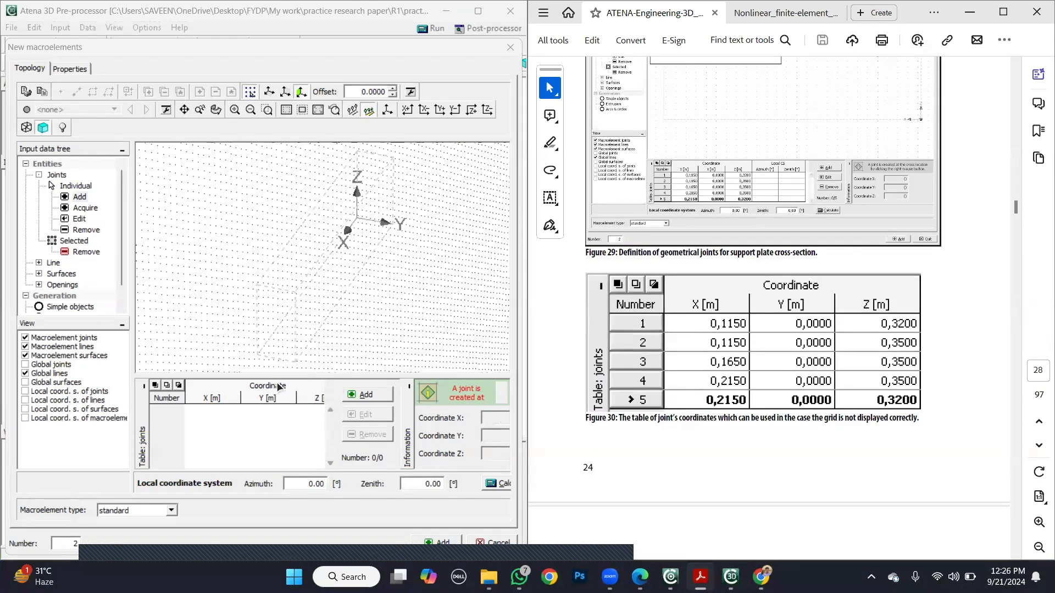
- Open the coordinate entry for a new joint and consult the tutorial's joint figure and coordinate table
click(358, 400)
drag(295, 265, 305, 166)
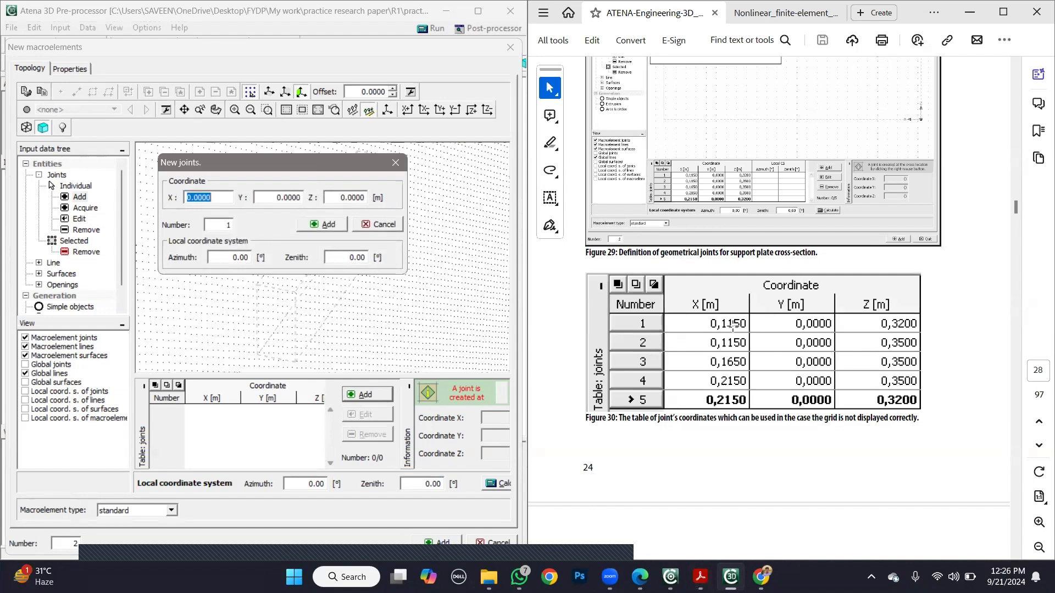
click(998, 229)
scroll(983, 229, up, 3)
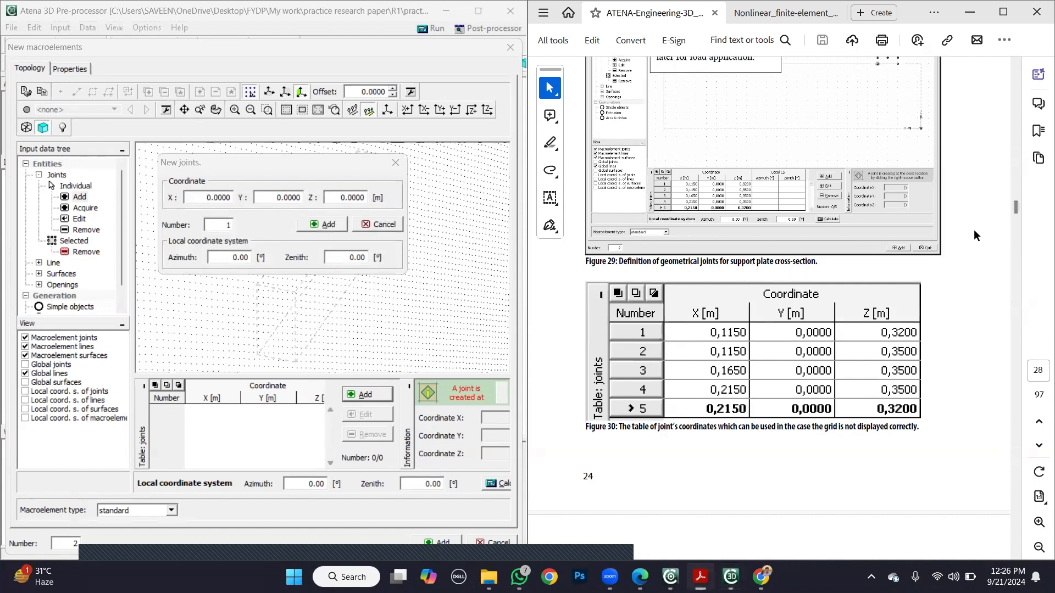
scroll(867, 170, down, 3)
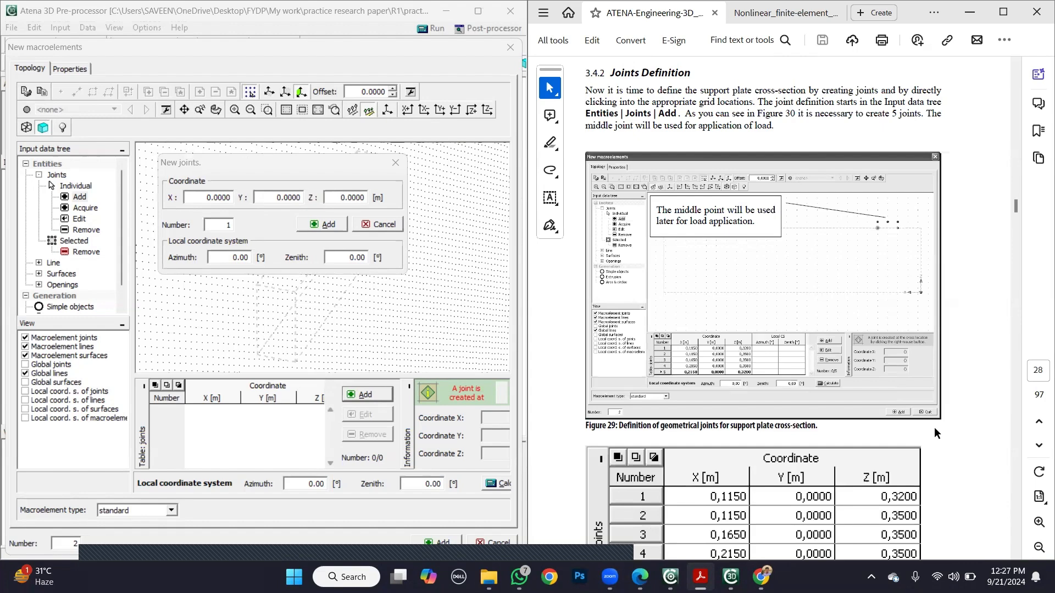
- Add the first plate joint at X 0.283, Y 0 and Z 0.3 m
click(215, 199)
drag(211, 197, 194, 197)
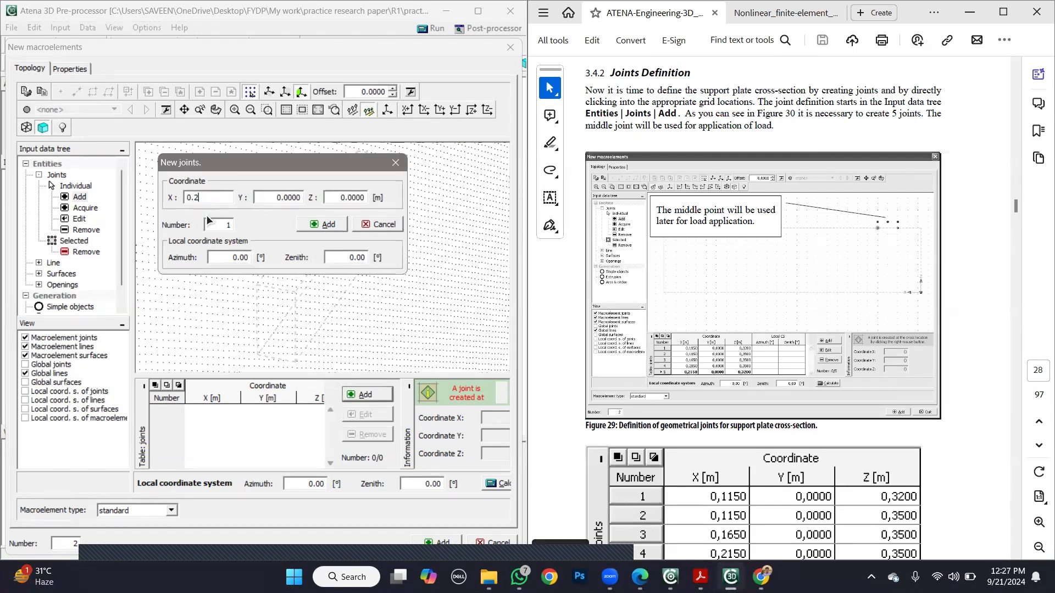
text(283)
drag(225, 164, 235, 270)
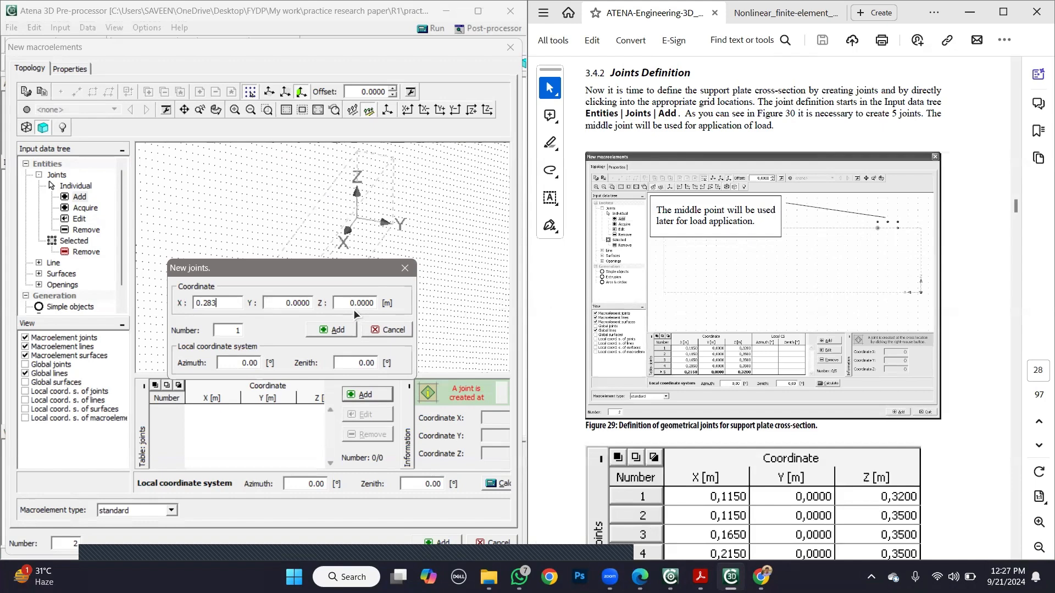
drag(361, 303, 342, 302)
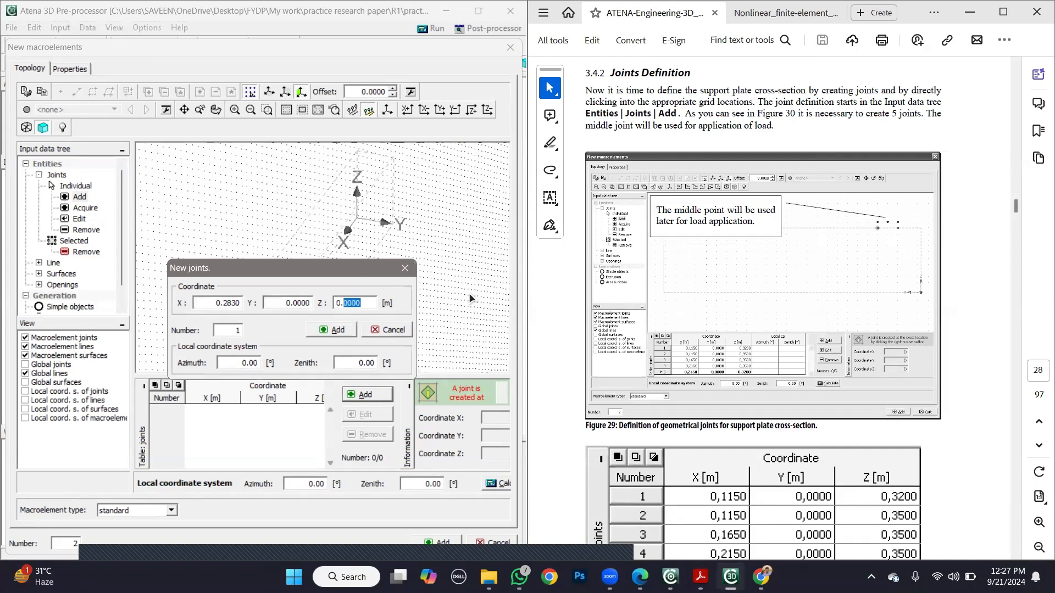
text(3)
click(338, 331)
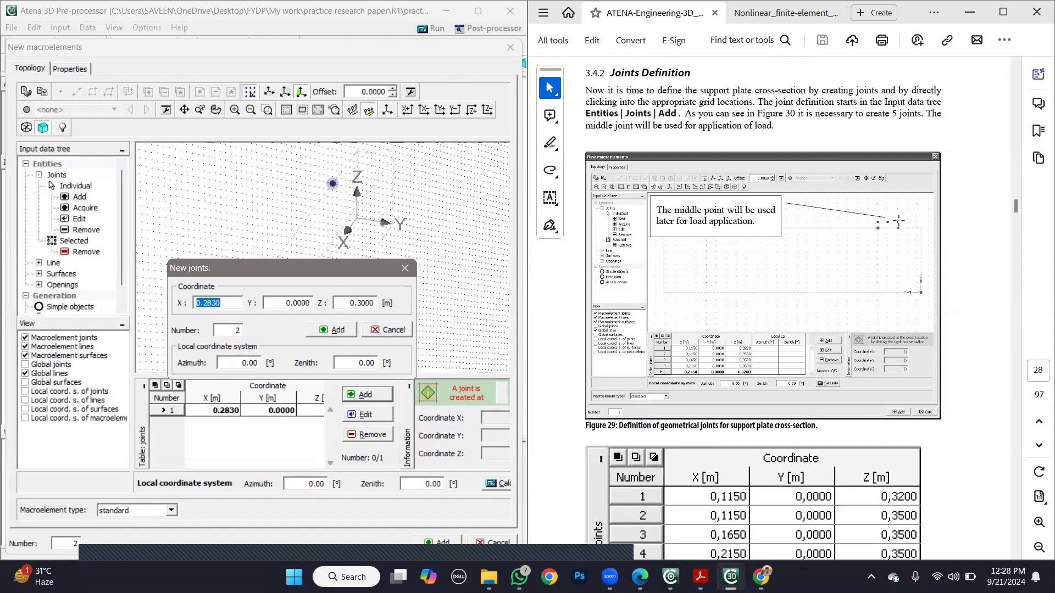
- Add the second plate joint at X 0.283, Z 0.33 m and the third at X 0.333, Z 0.33 m
click(230, 300)
click(362, 303)
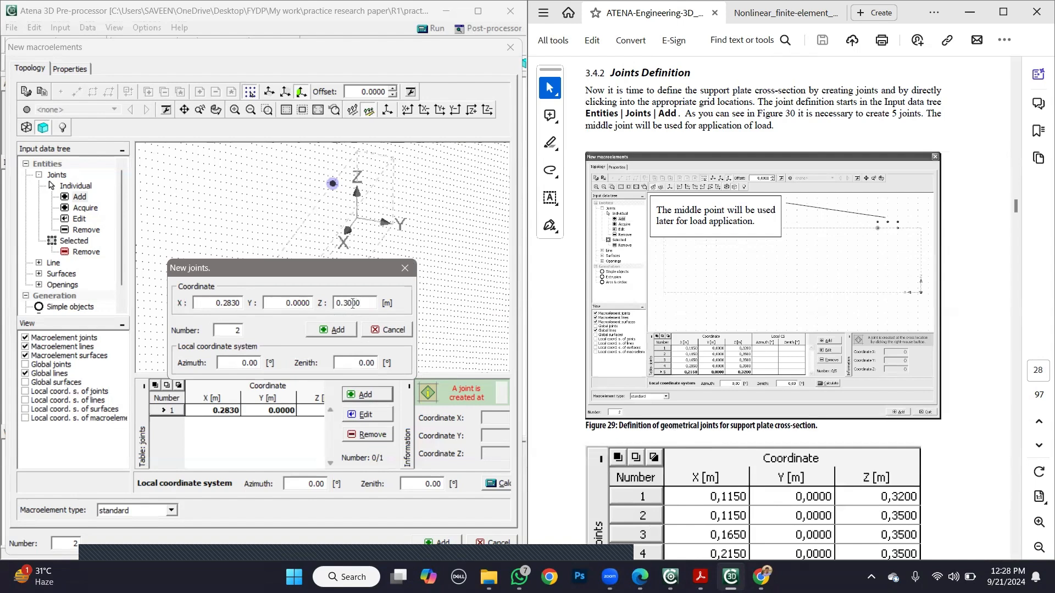
drag(351, 303, 348, 303)
click(346, 329)
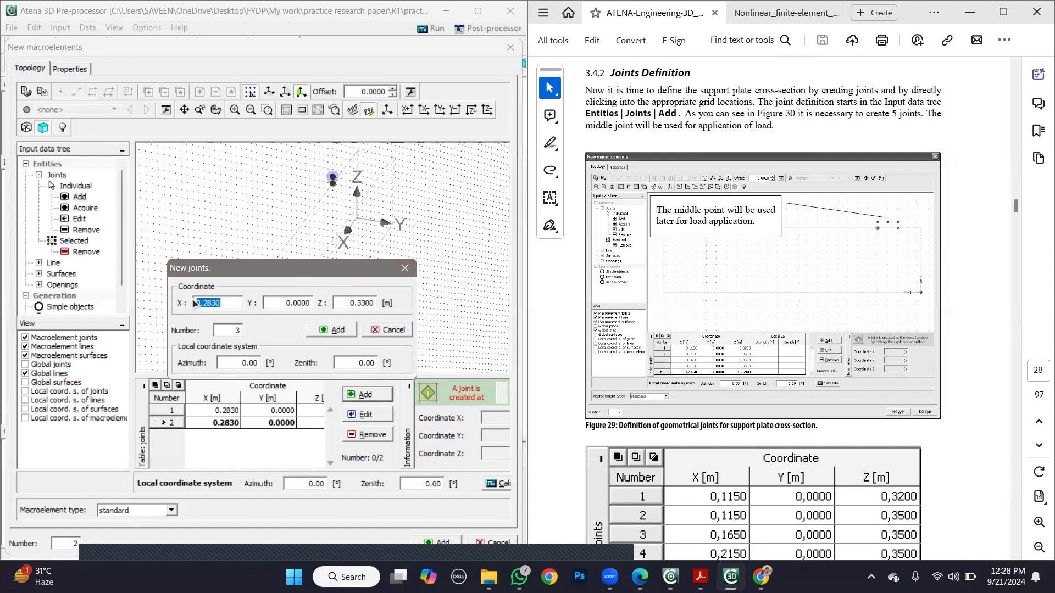
text(0.333)
click(336, 331)
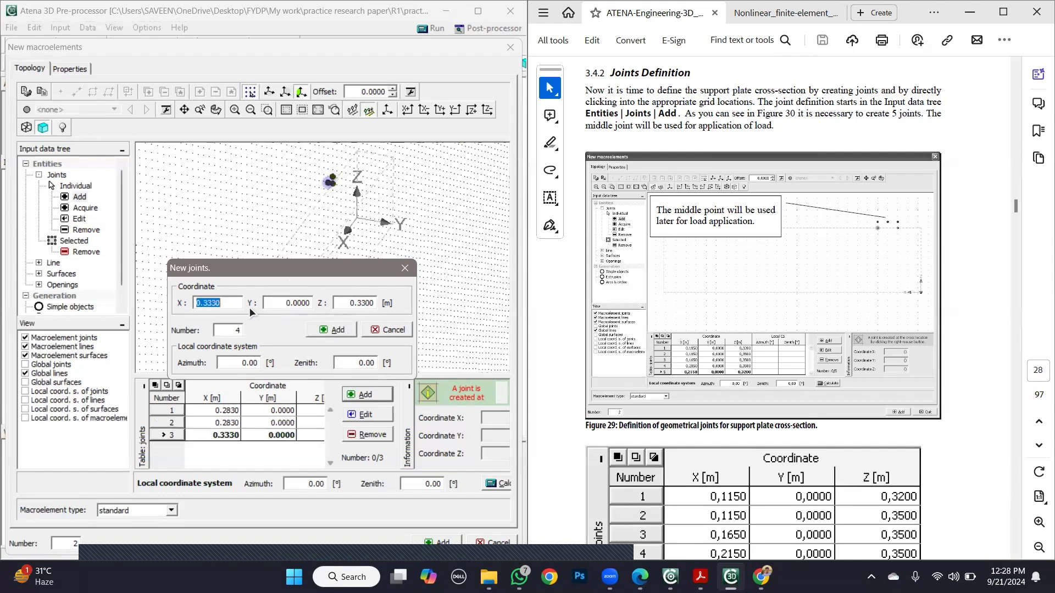
- Add the fourth plate joint at X 0.383, Z 0.33 m, checking the order against the tutorial's joint coordinate table
click(234, 302)
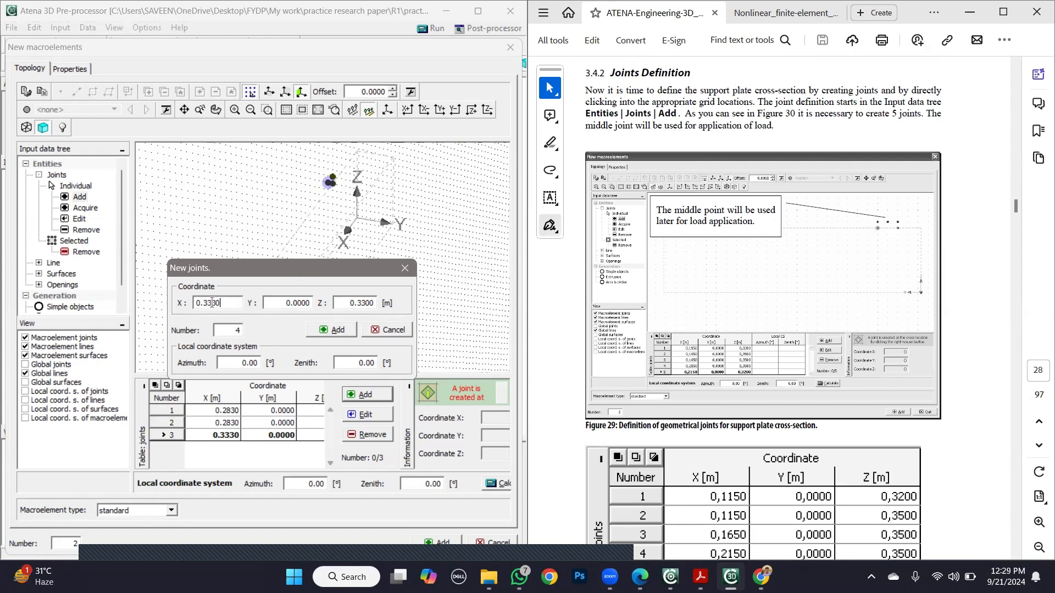
drag(212, 302, 207, 303)
text(8)
drag(1017, 209, 1017, 213)
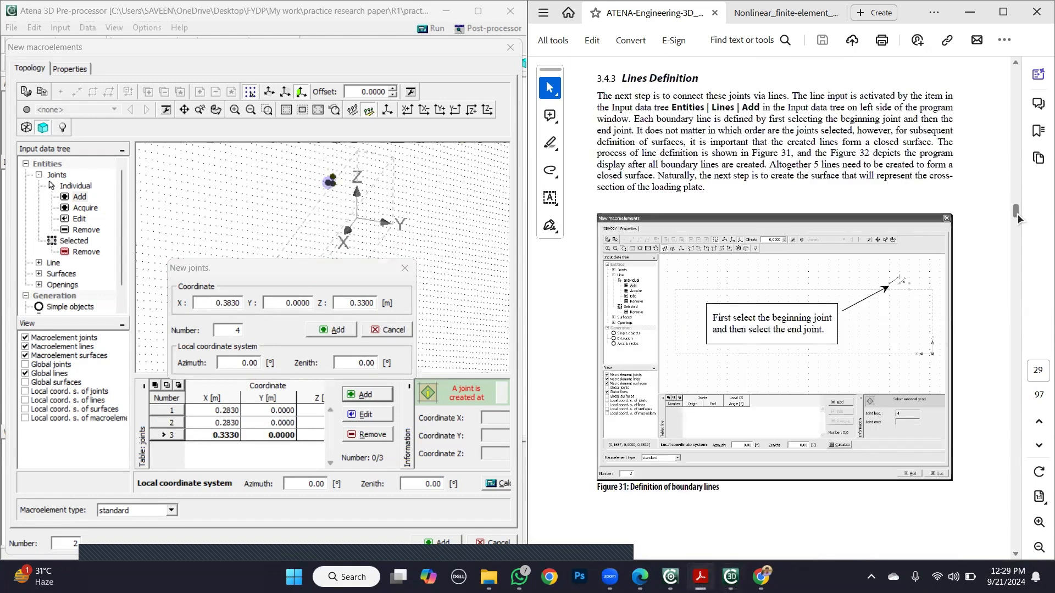
scroll(976, 242, up, 5)
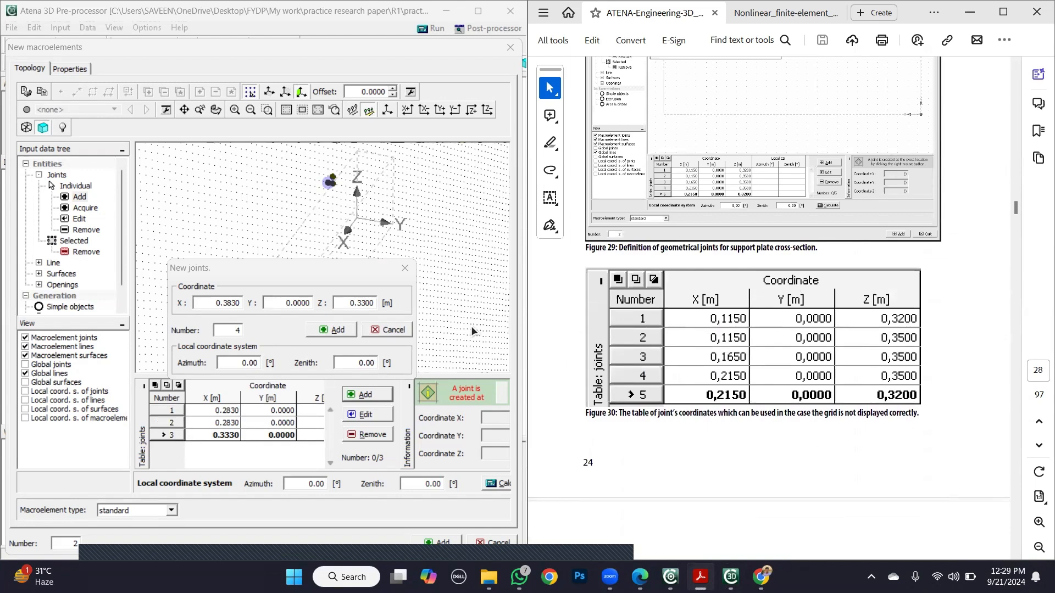
click(332, 331)
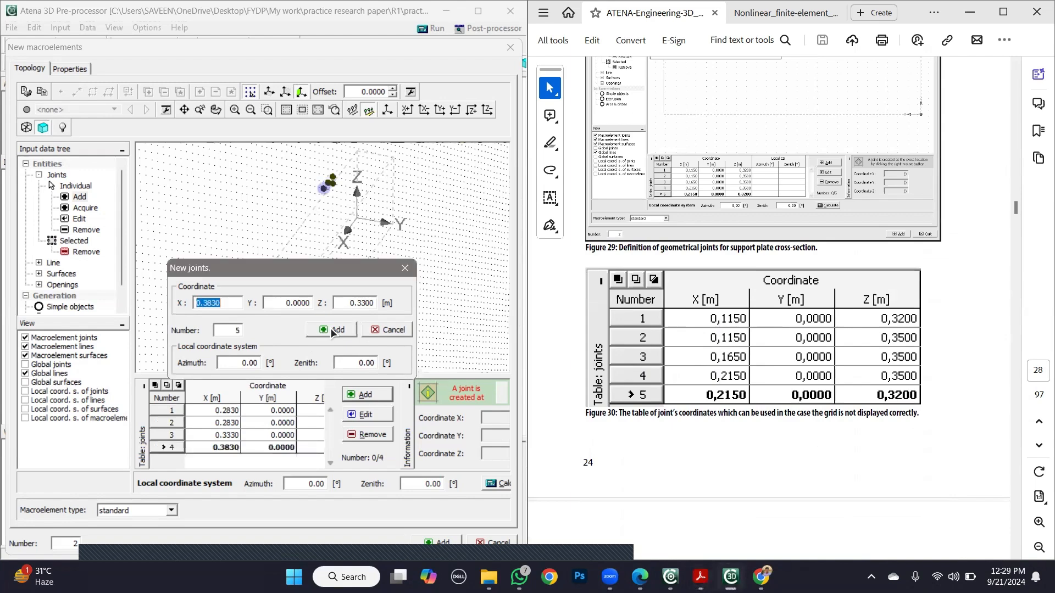
- Add the fifth plate joint at X 0.383, Z 0.3 m and finish the joint entry
click(365, 303)
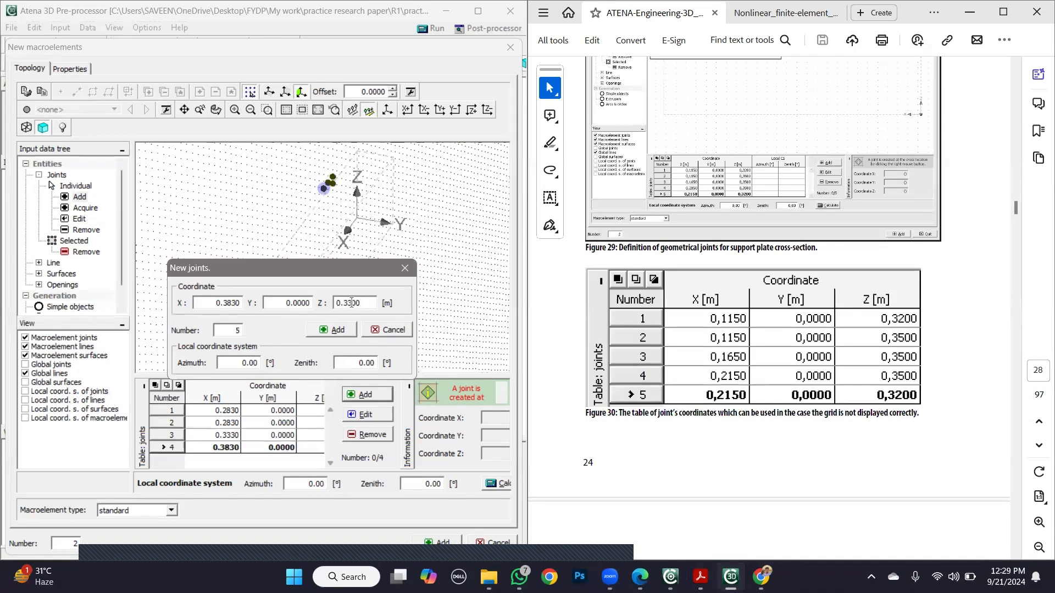
key(BackSpace)
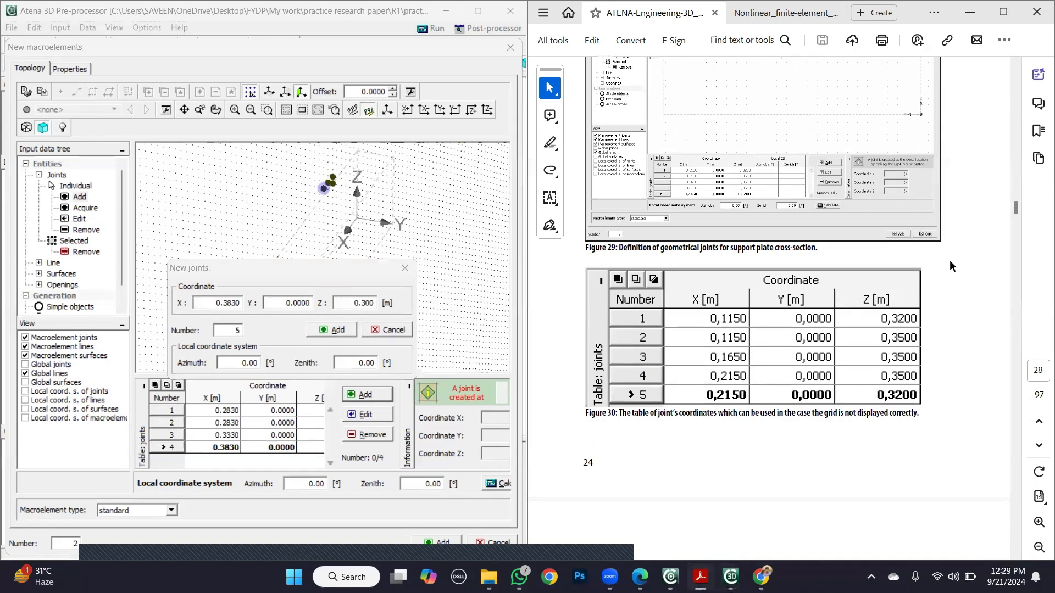
scroll(949, 259, up, 2)
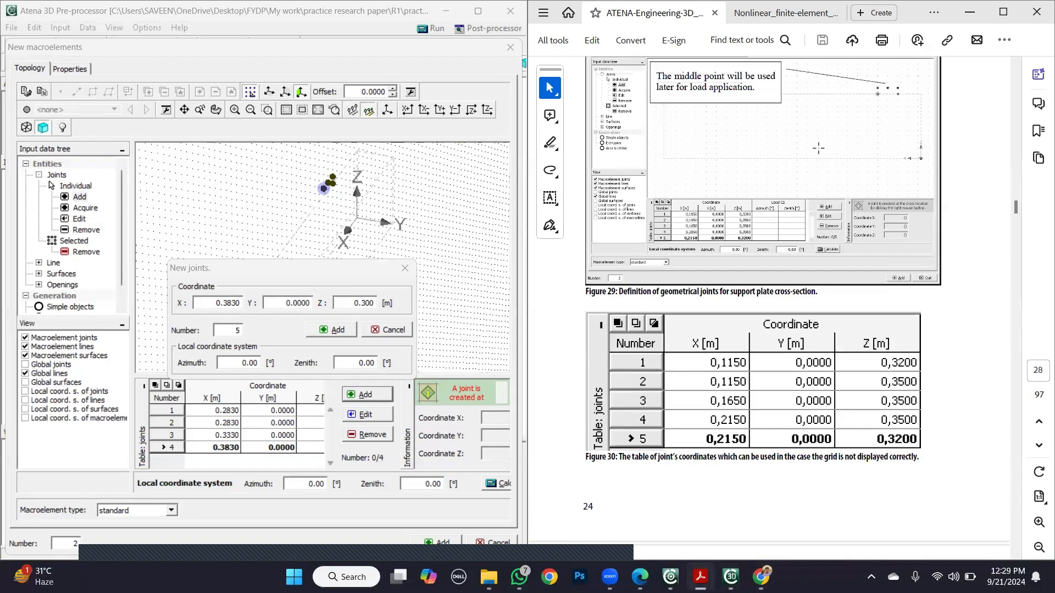
click(336, 331)
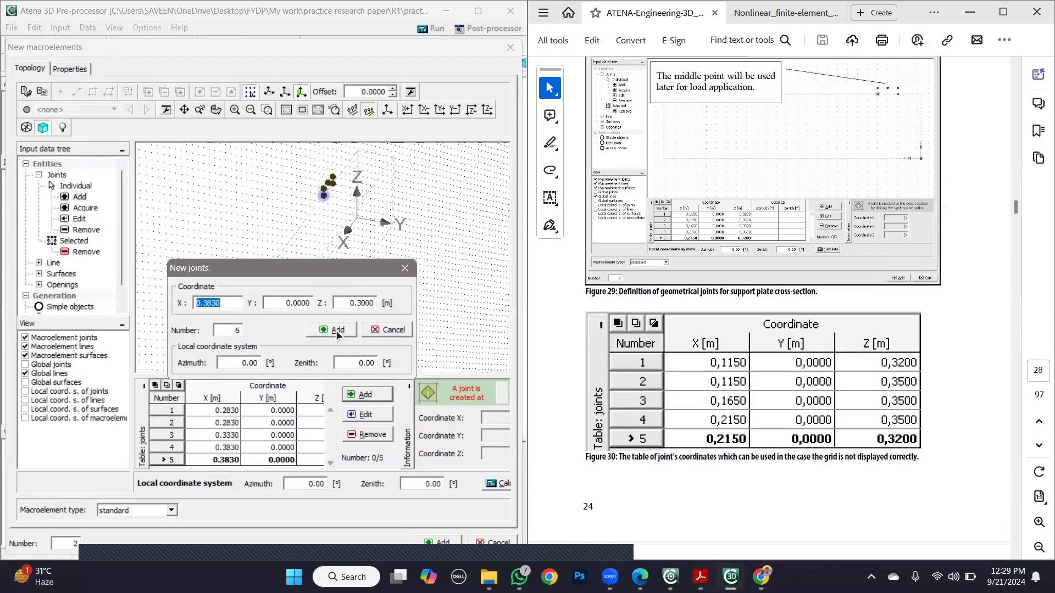
click(384, 330)
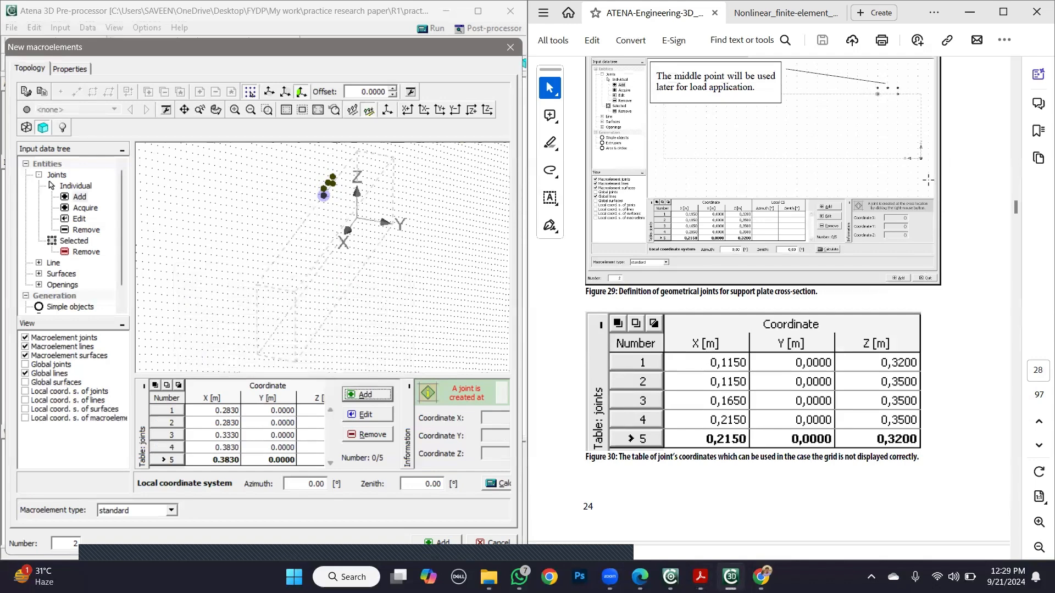
- Go to the tutorial's Lines Definition section, start adding individual lines to the macroelement and consult the boundary line figures
click(965, 294)
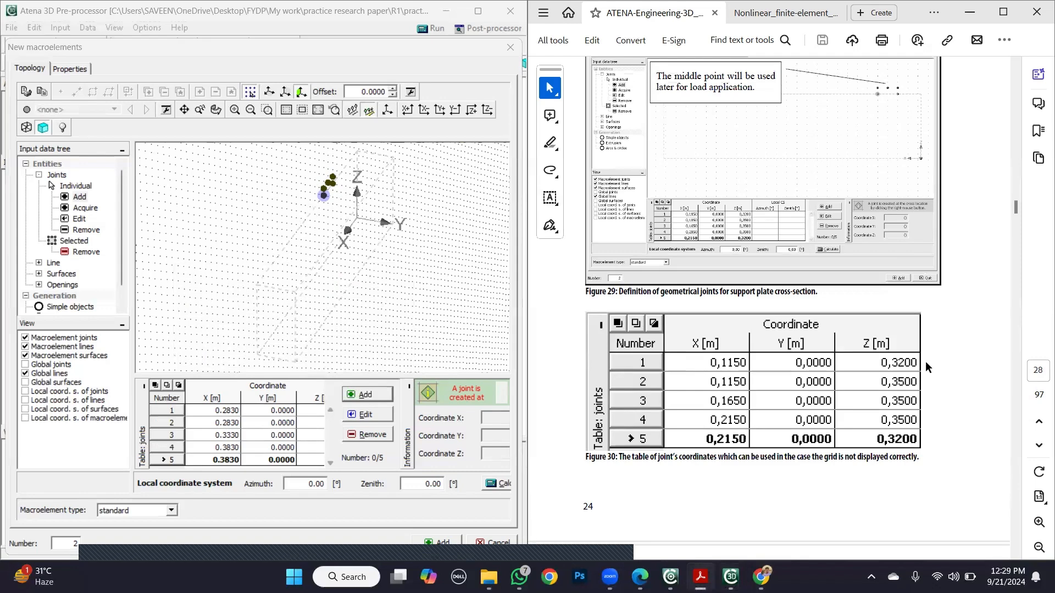
scroll(945, 387, down, 1)
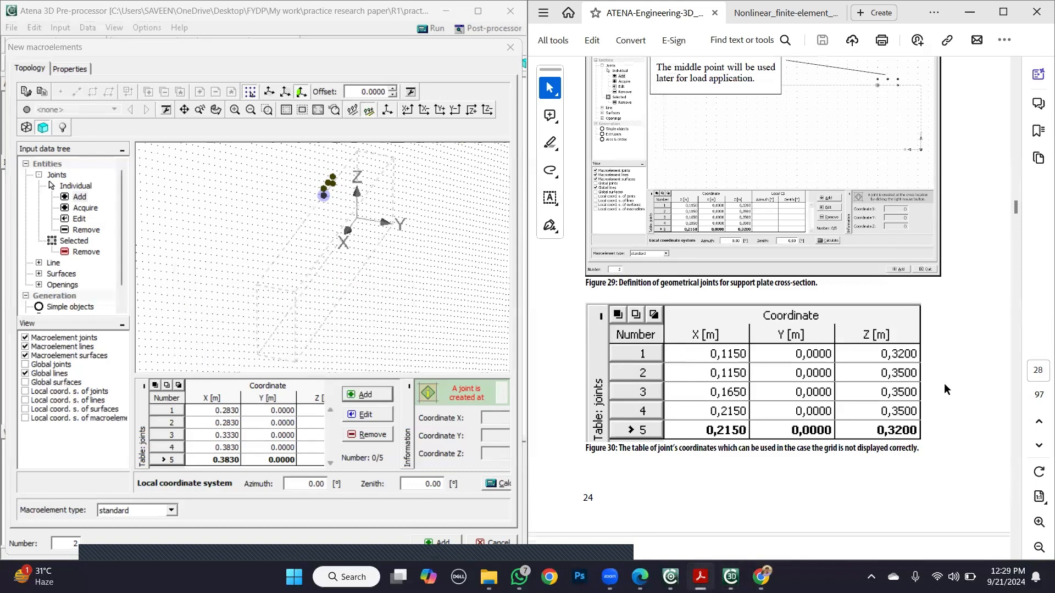
scroll(944, 384, down, 10)
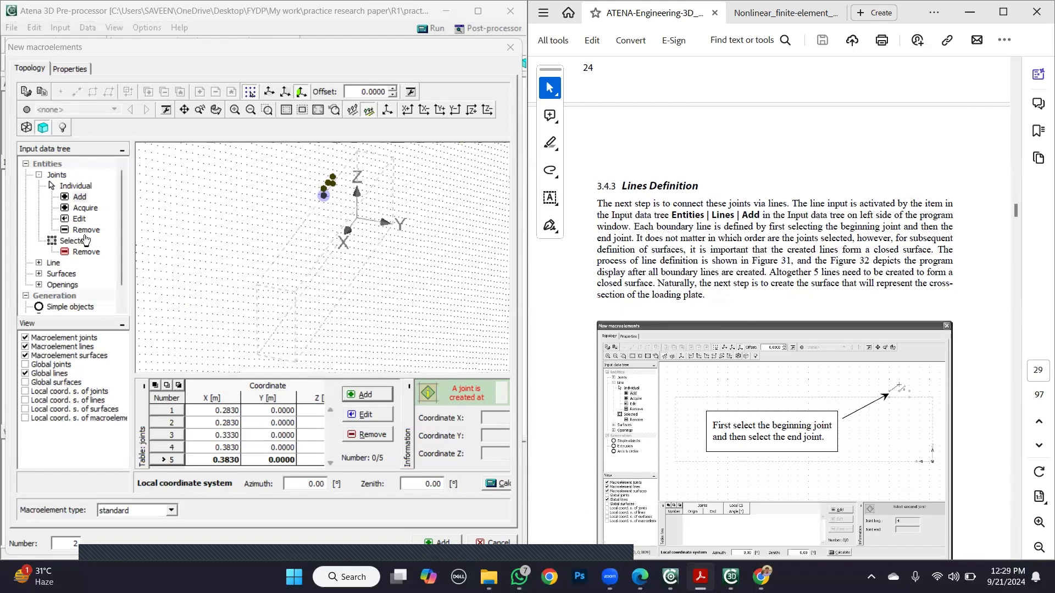
click(52, 263)
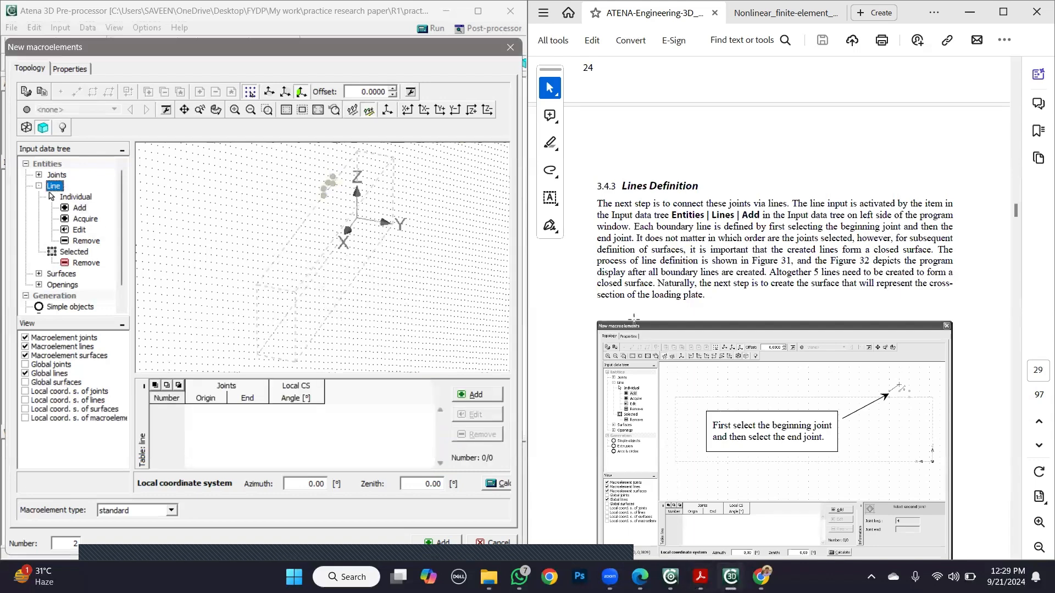
click(77, 209)
click(987, 341)
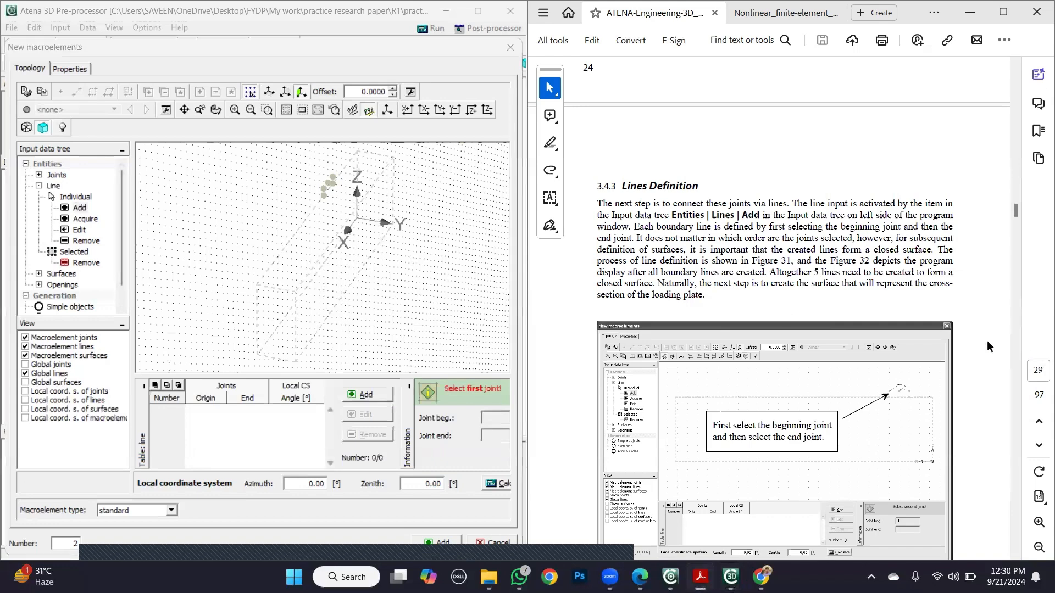
scroll(986, 341, down, 10)
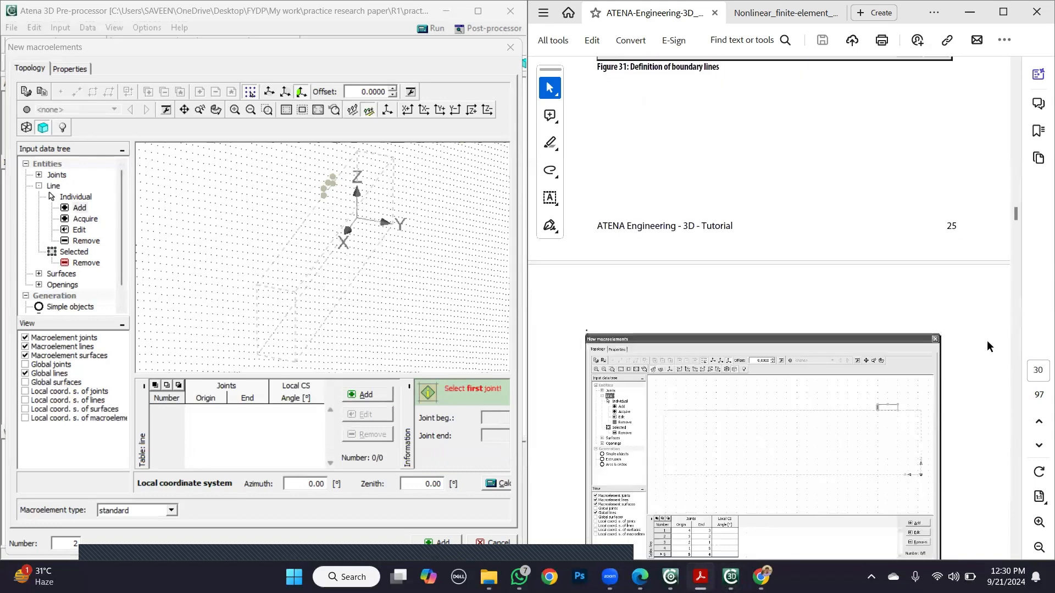
scroll(988, 344, down, 3)
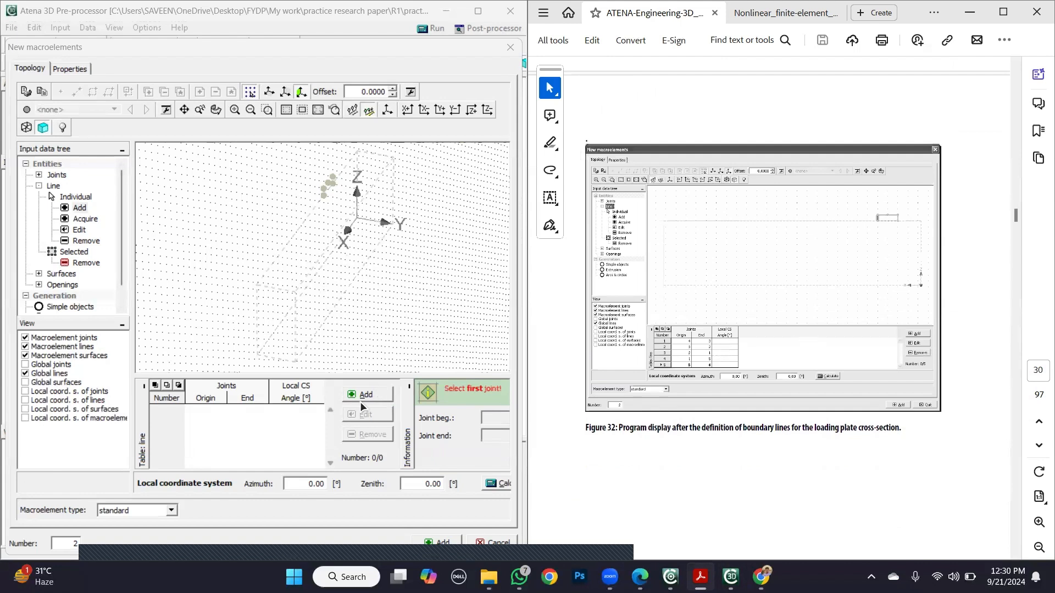
- Add the first boundary line of the plate cross-section from joint 4 to joint 3
click(372, 394)
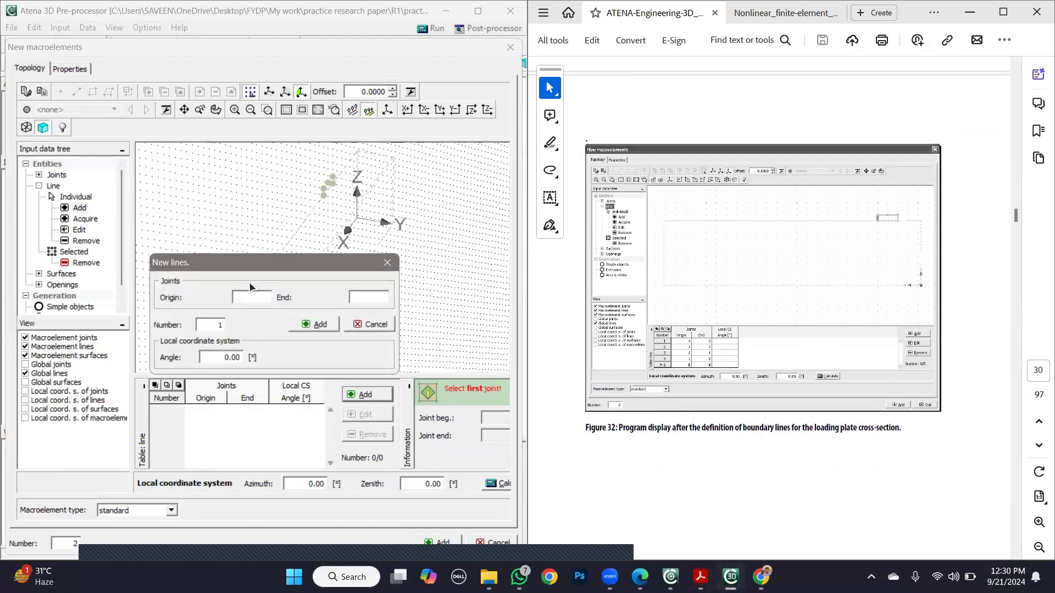
text(4)
click(364, 298)
text(3)
click(324, 324)
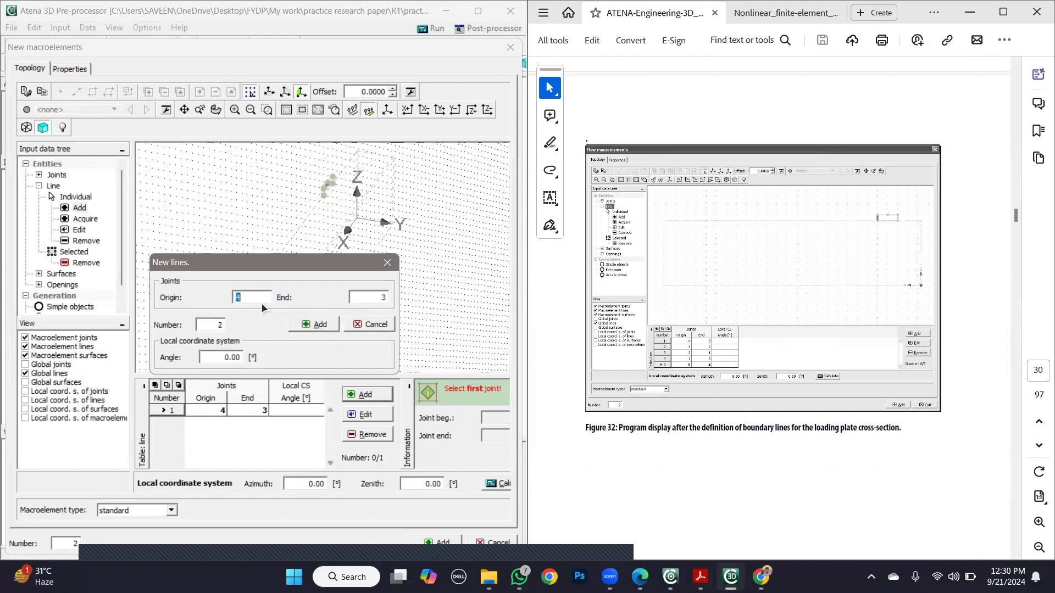
- Add boundary lines from joint 3 to joint 2 and from joint 2 to joint 1
text(3)
click(366, 297)
drag(367, 296, 347, 297)
text(2)
click(318, 324)
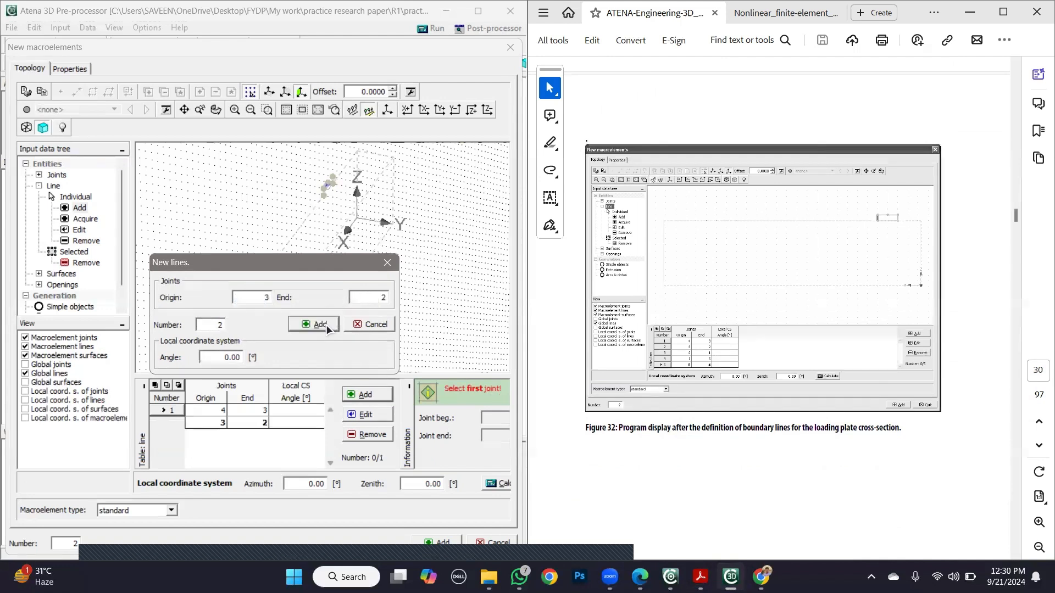
text(2)
click(365, 297)
text(1)
click(320, 324)
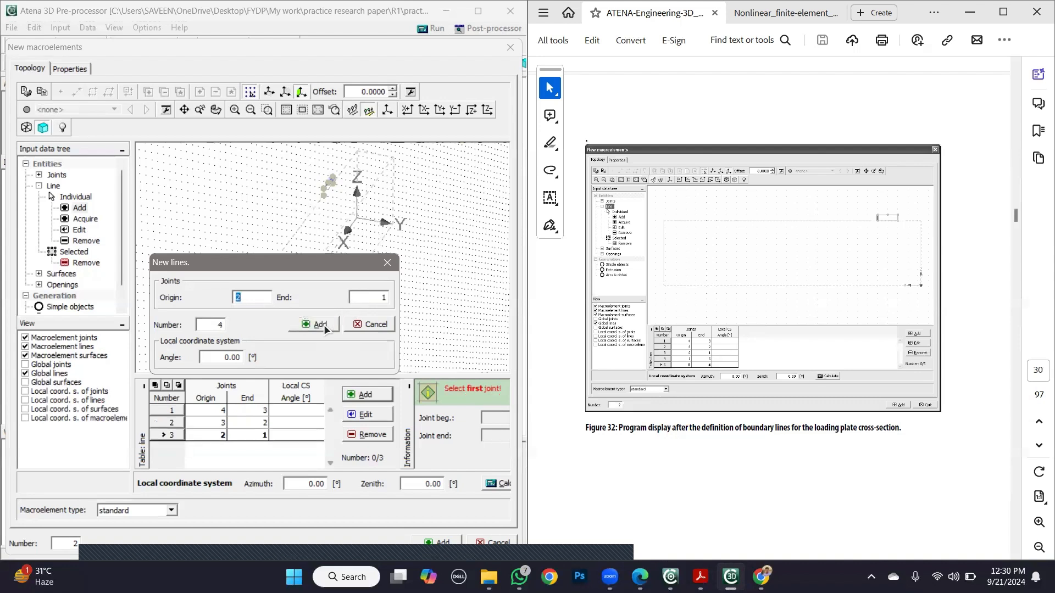
- Add a boundary line from joint 1 to joint 5
text(1)
click(360, 296)
text(1)
key(BackSpace)
text(5)
click(316, 329)
- Close the plate outline with a boundary line from joint 5 to joint 4 and finish the line entry
click(239, 297)
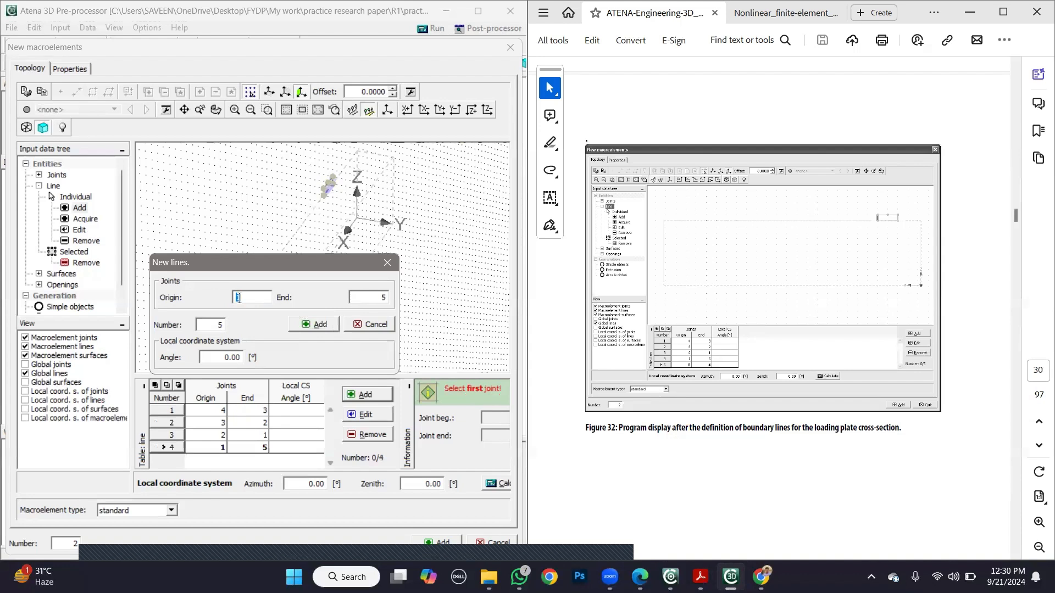
key(BackSpace)
text(5)
click(360, 297)
key(BackSpace)
text(4)
click(321, 325)
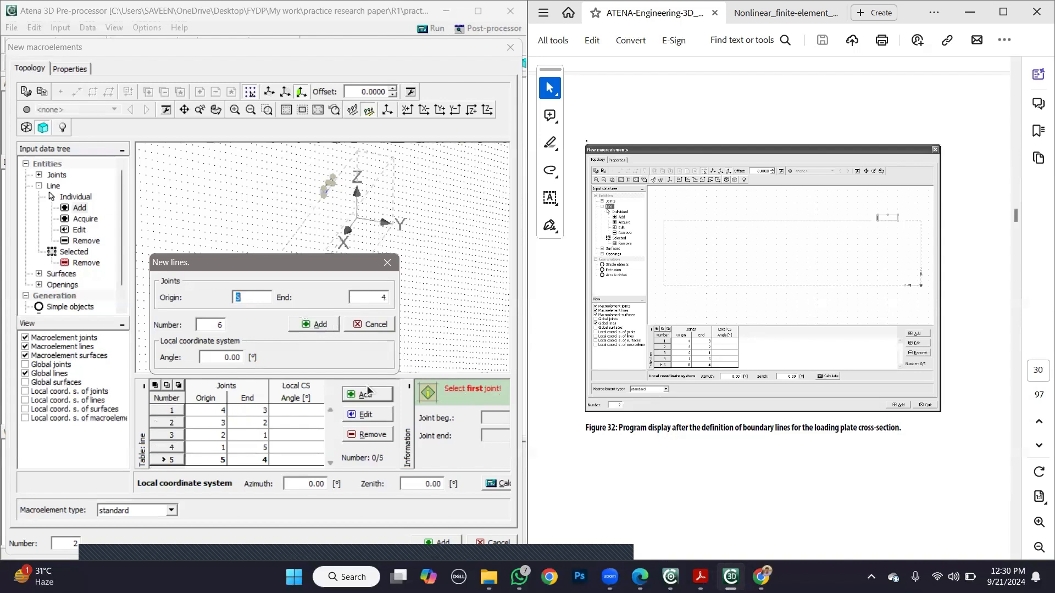
click(374, 325)
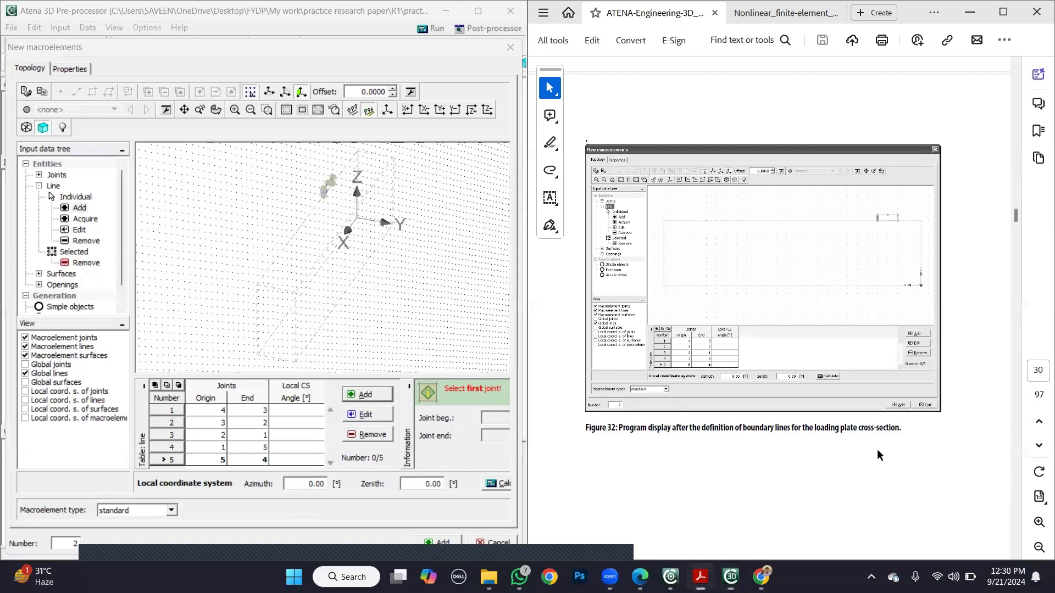
- Add the plate's cross-section surface by entering lines 1-5 as its boundary, following the tutorial's surface definition section
scroll(877, 451, down, 4)
scroll(876, 450, down, 8)
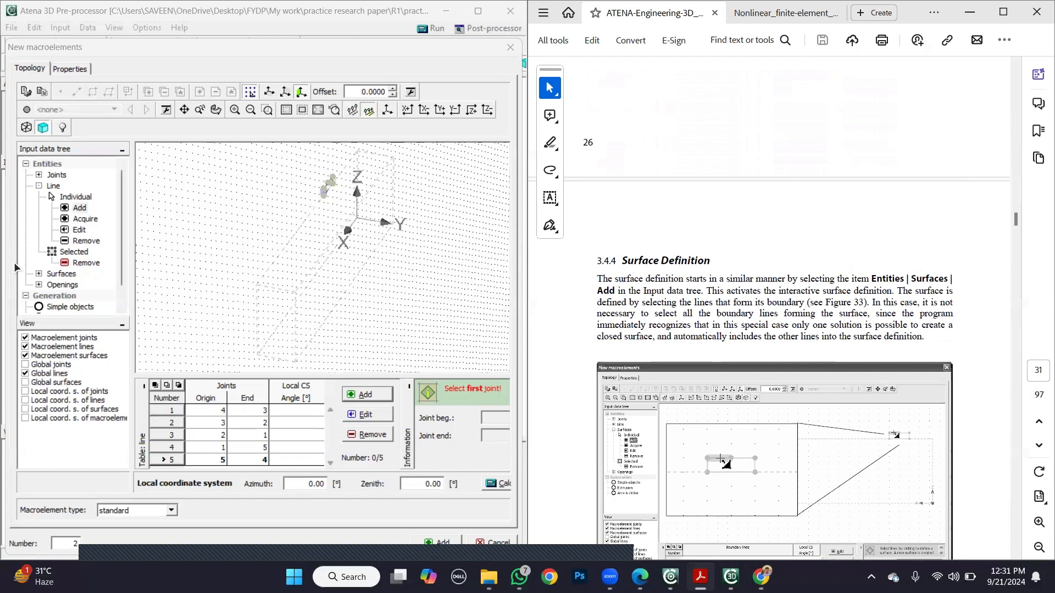
click(53, 276)
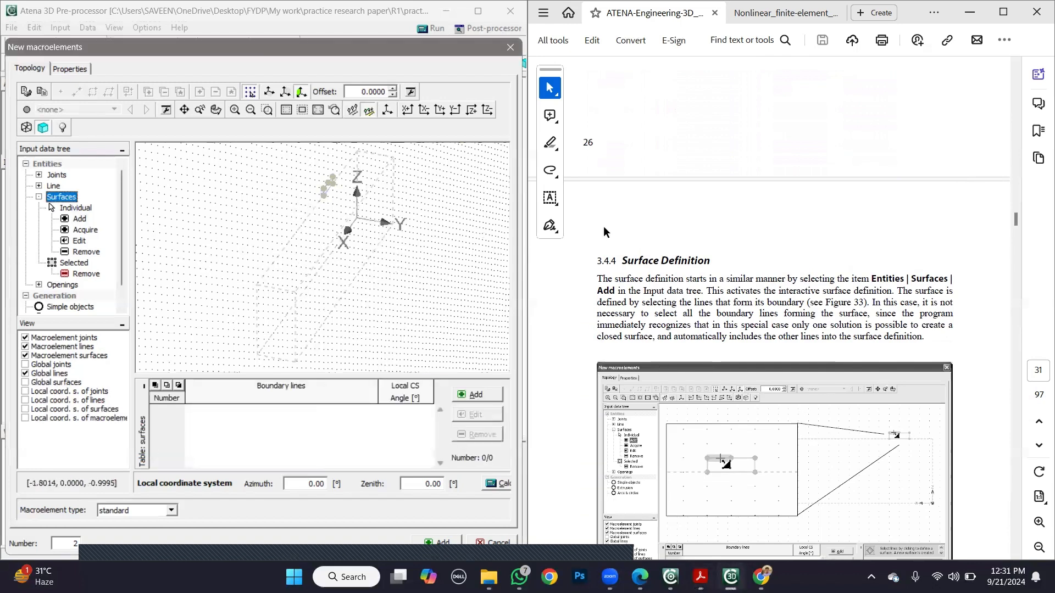
click(80, 219)
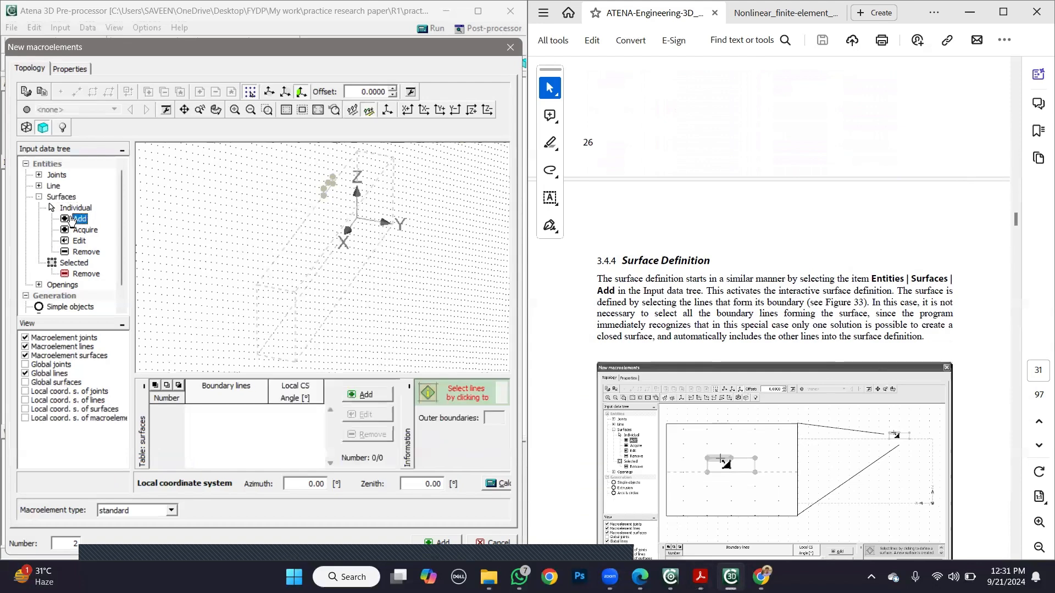
click(987, 461)
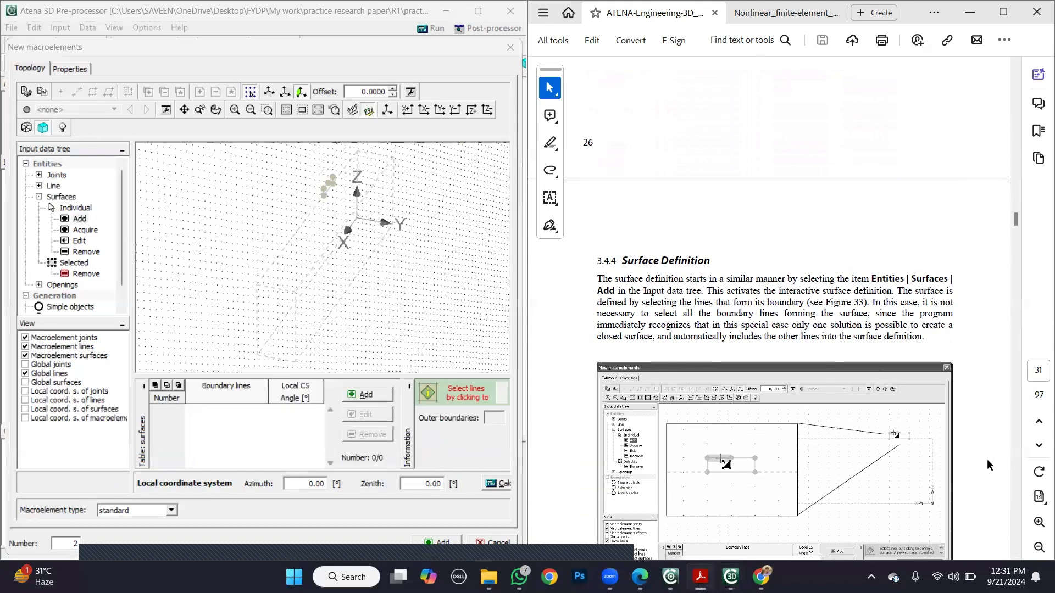
scroll(987, 460, down, 5)
scroll(987, 460, down, 15)
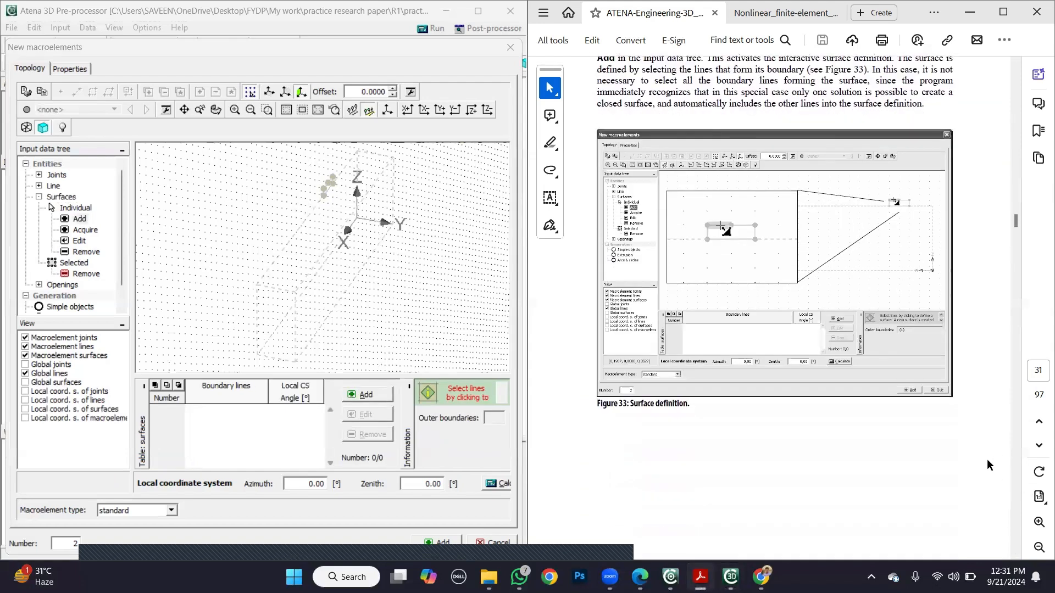
scroll(987, 461, down, 4)
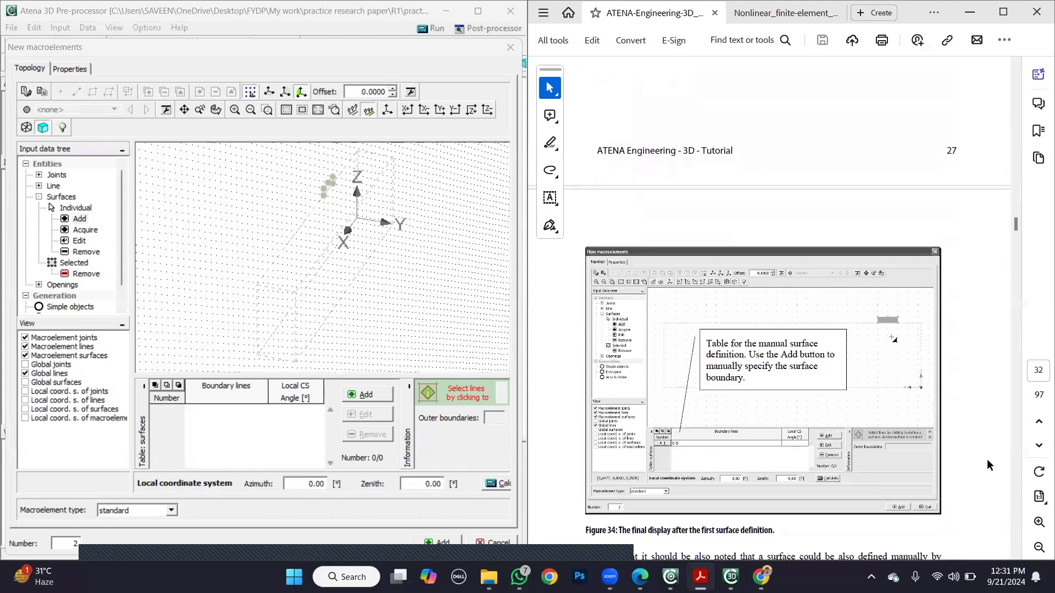
click(363, 395)
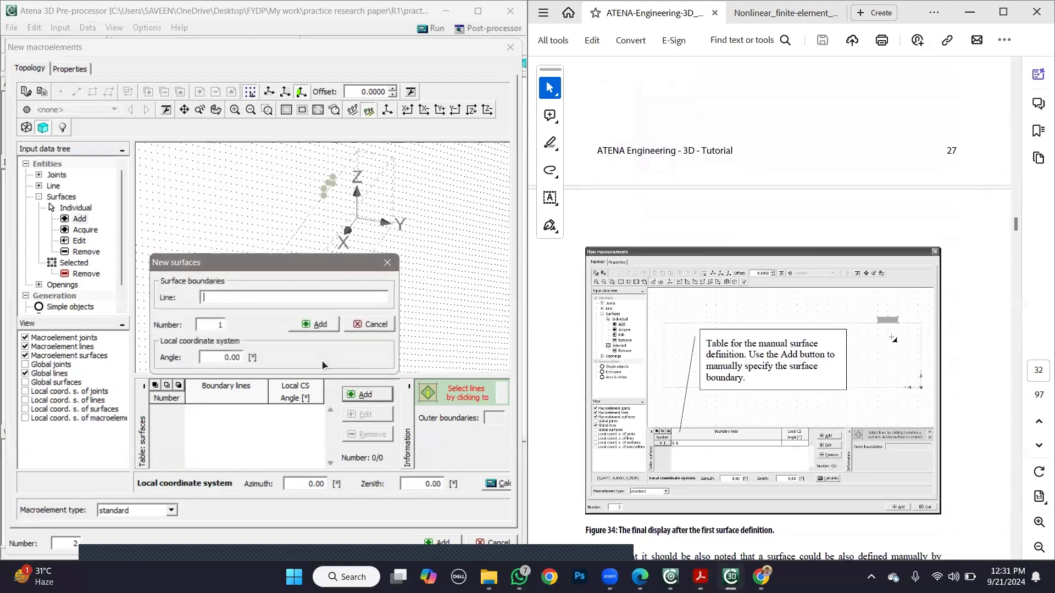
text(1-5)
click(318, 324)
click(357, 325)
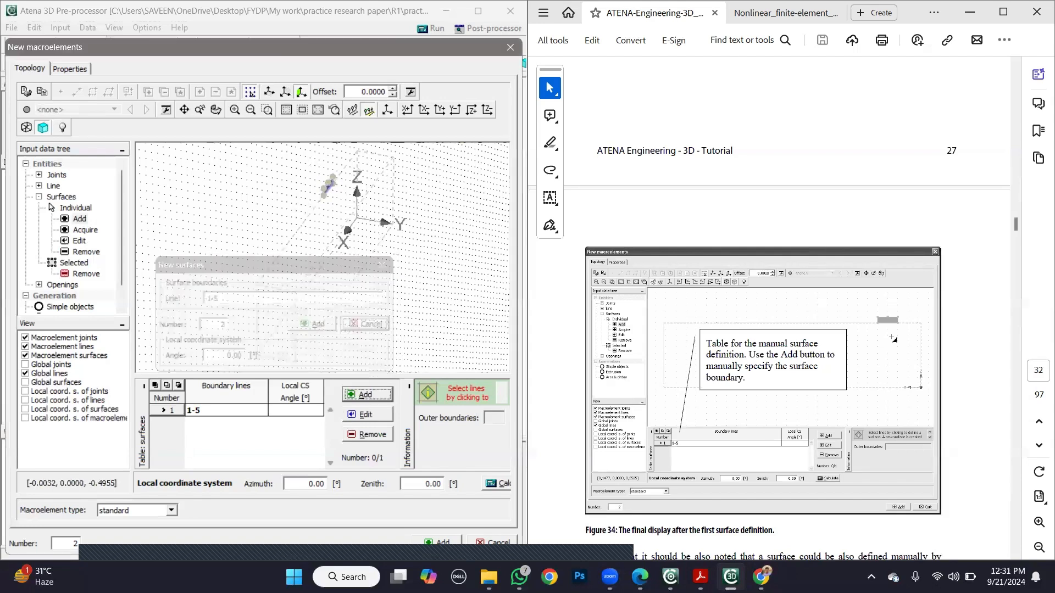
- Read the tutorial's Extrusion section for how to extrude the loading plate surface and which parameters it needs
click(970, 462)
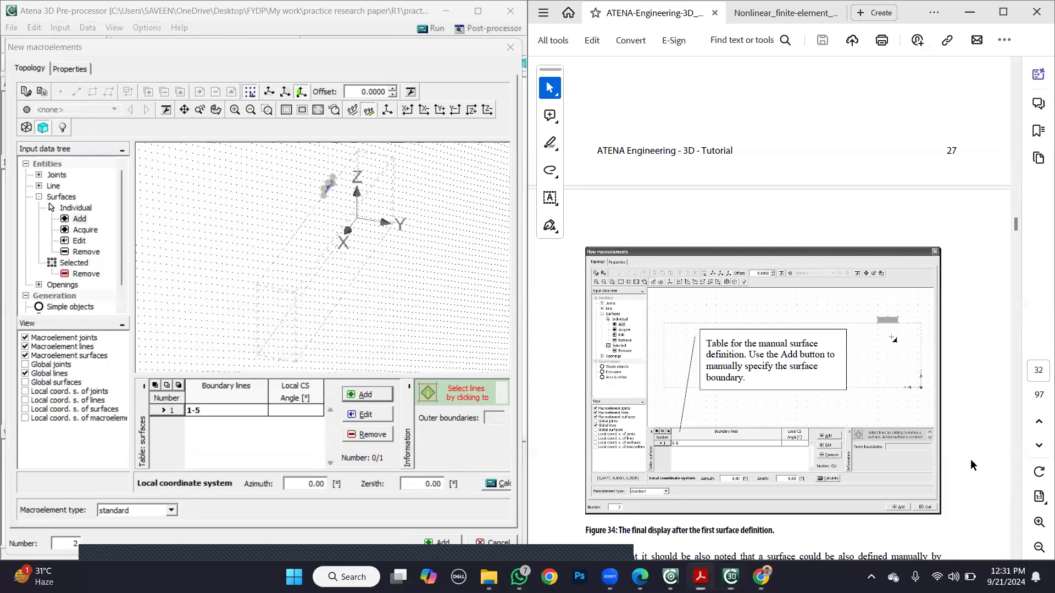
scroll(970, 460, down, 5)
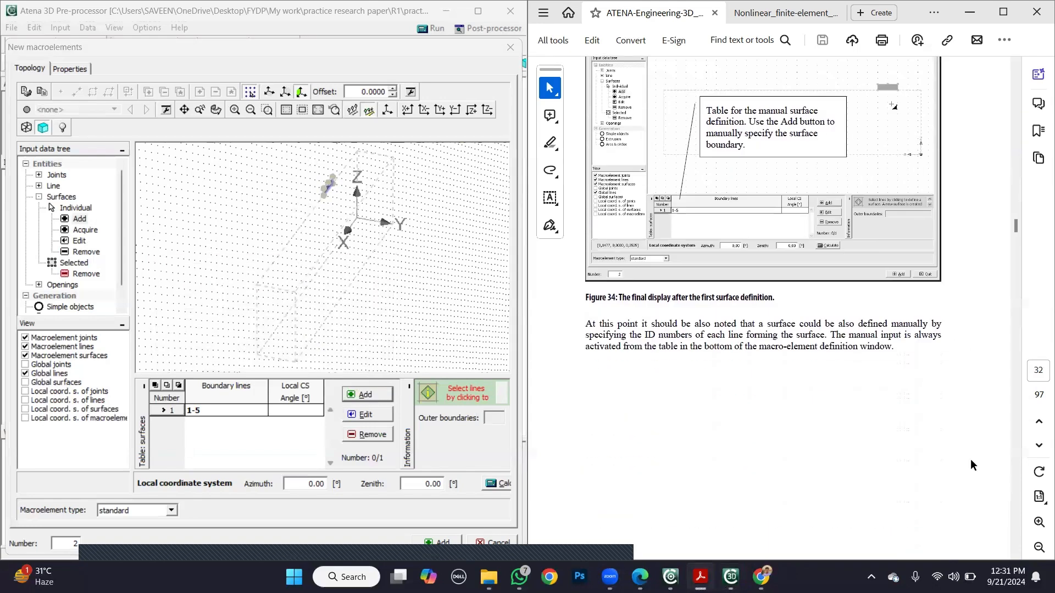
scroll(970, 464, down, 10)
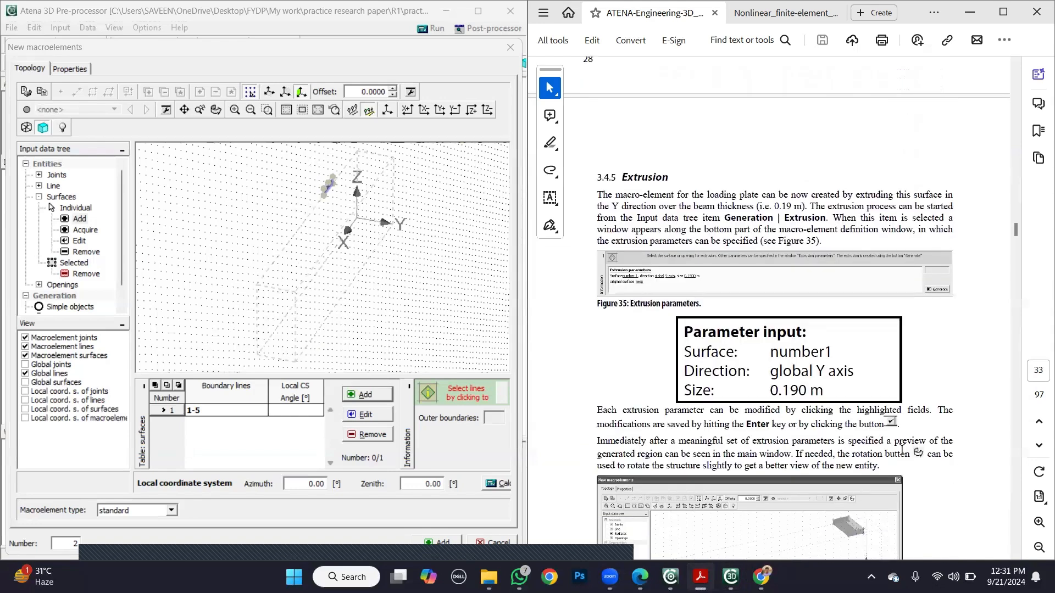
scroll(900, 448, up, 7)
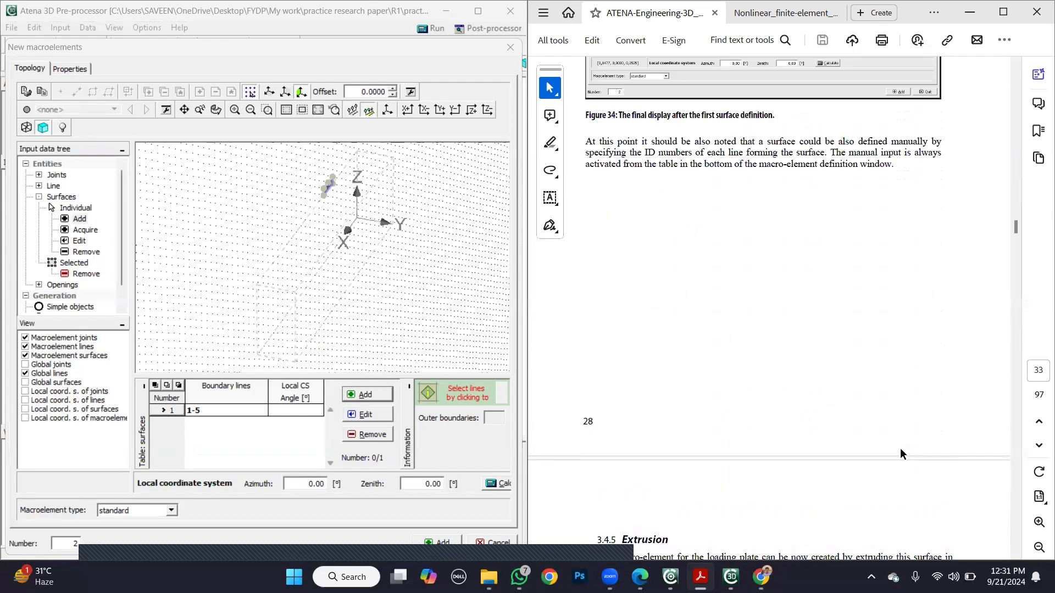
scroll(899, 448, up, 5)
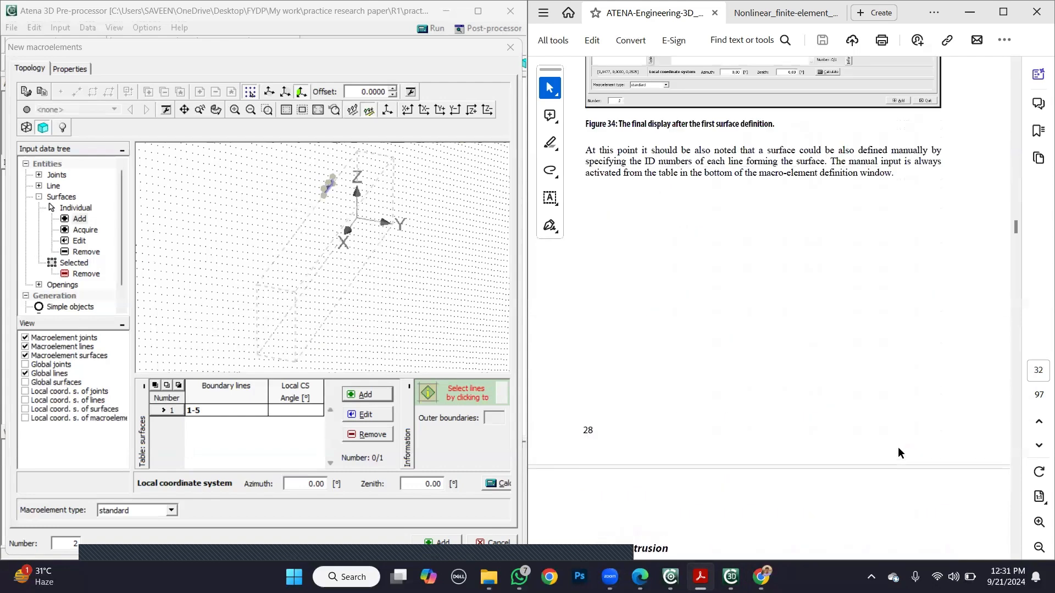
scroll(897, 447, down, 10)
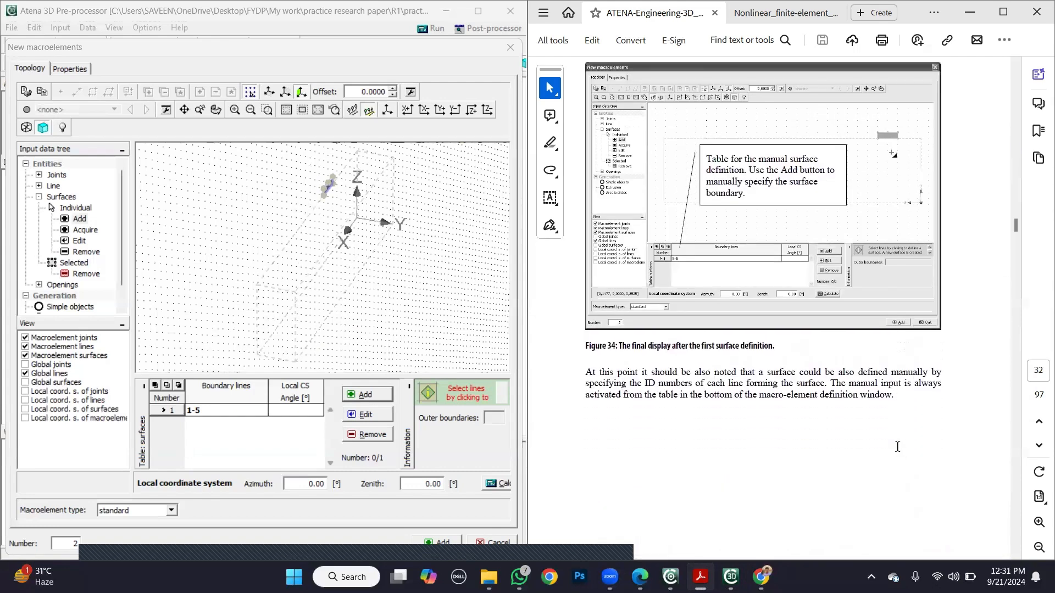
scroll(898, 448, down, 1)
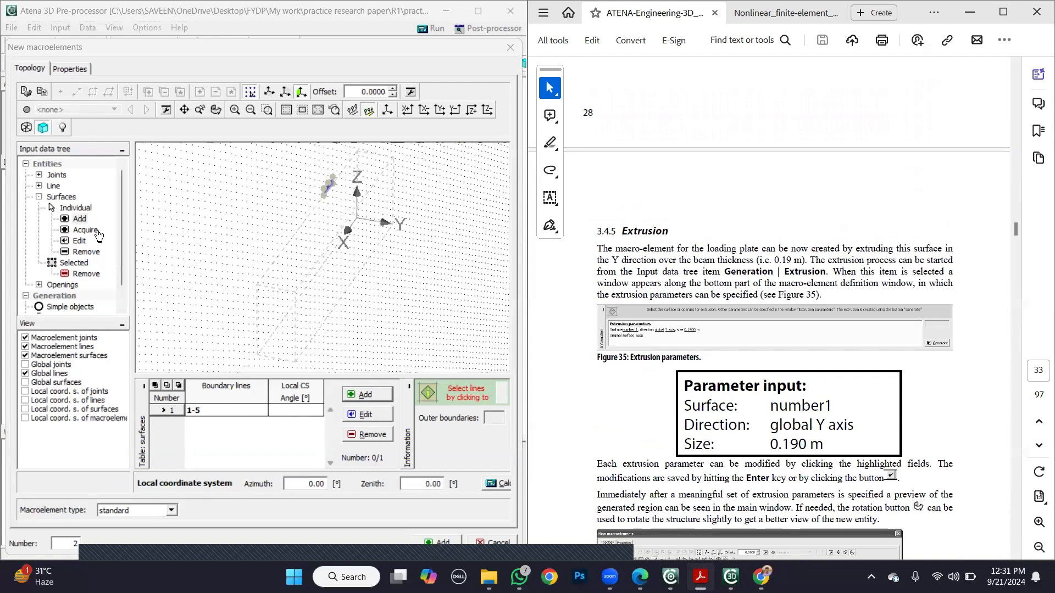
click(117, 265)
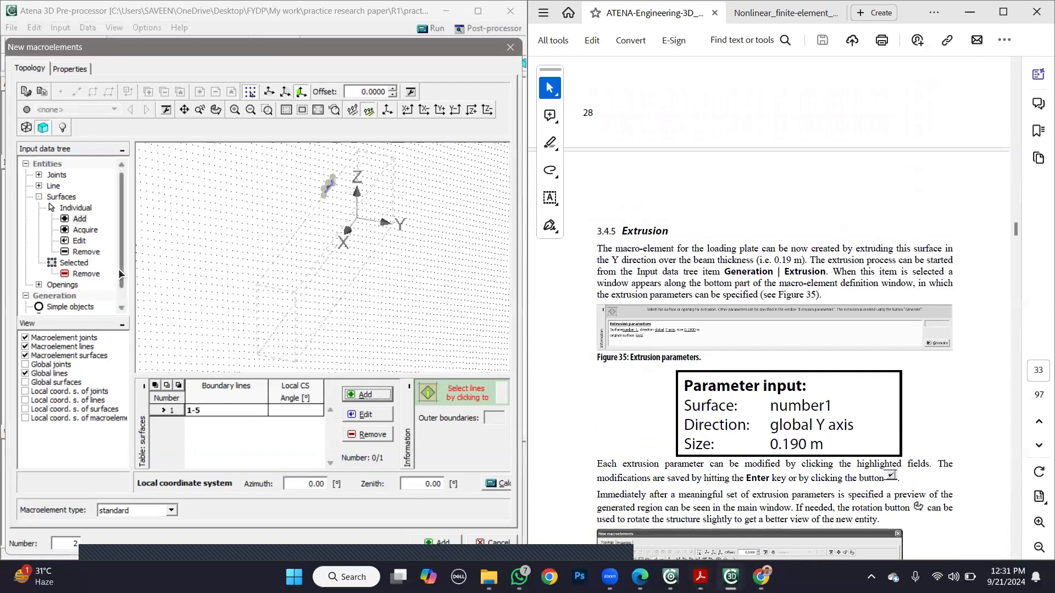
click(959, 384)
scroll(959, 384, down, 5)
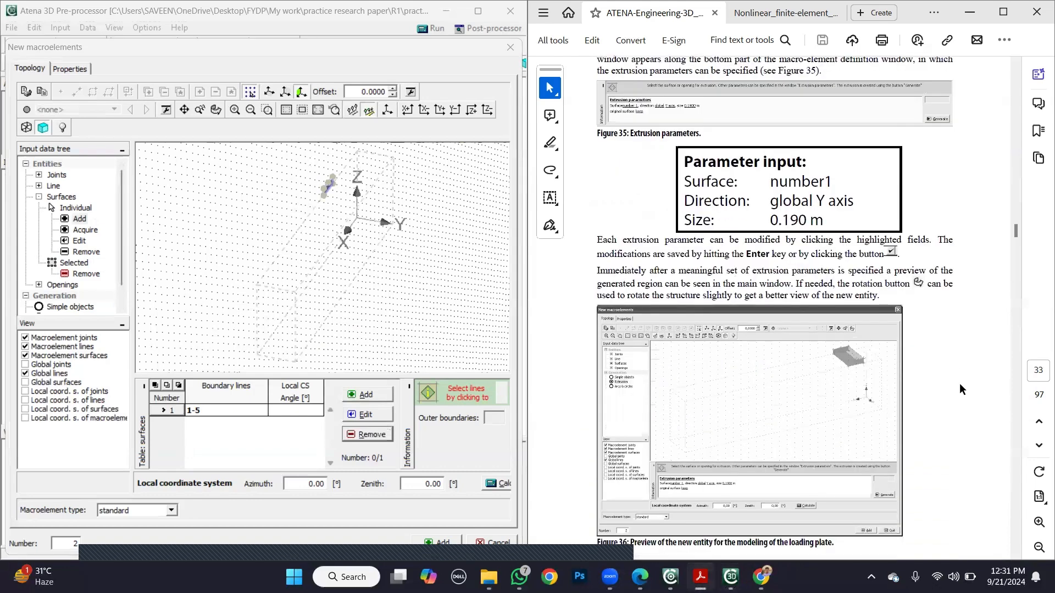
scroll(959, 384, up, 5)
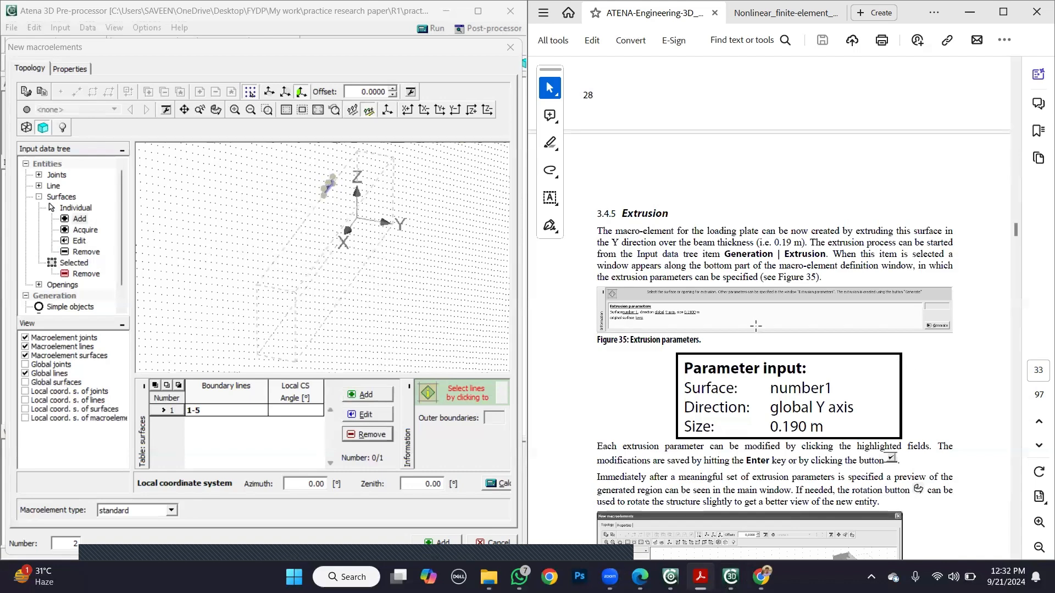
- Start an extrusion of plate surface number 1 and set its direction to the global Y axis
drag(119, 259, 118, 278)
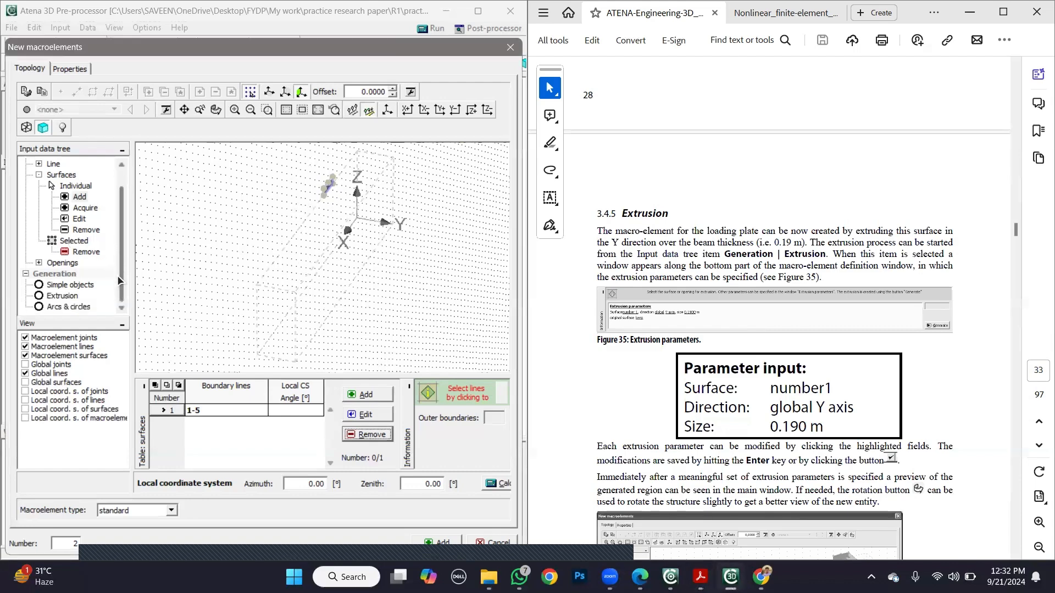
click(61, 295)
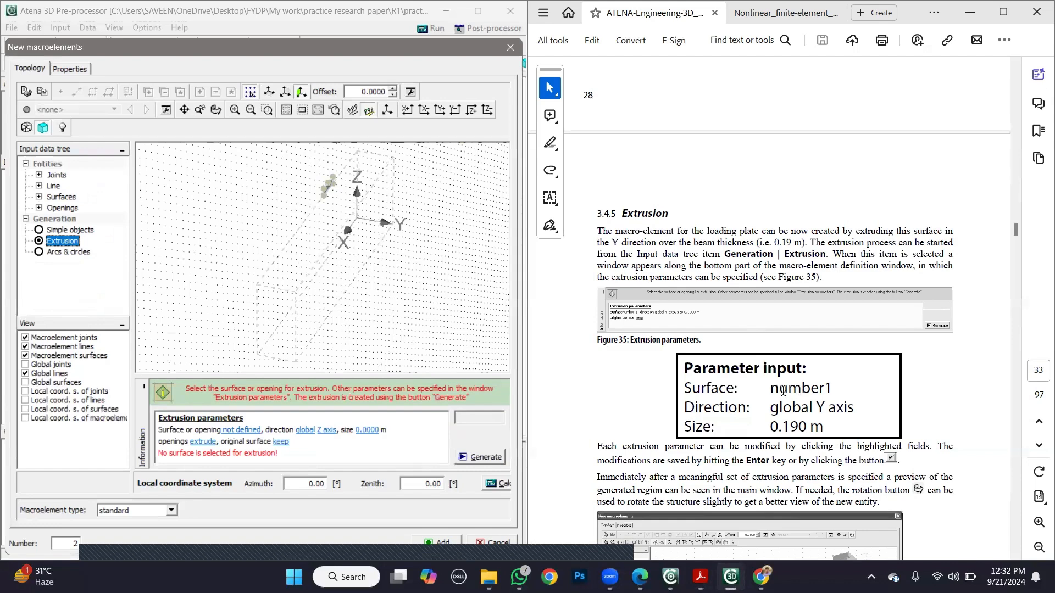
click(253, 433)
click(255, 438)
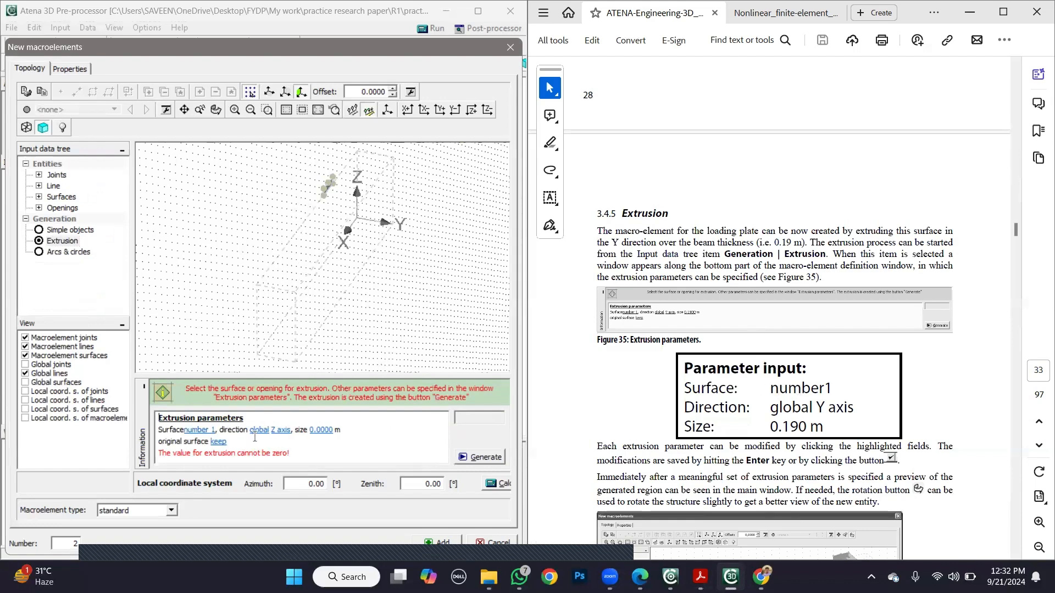
click(257, 431)
click(269, 431)
click(283, 430)
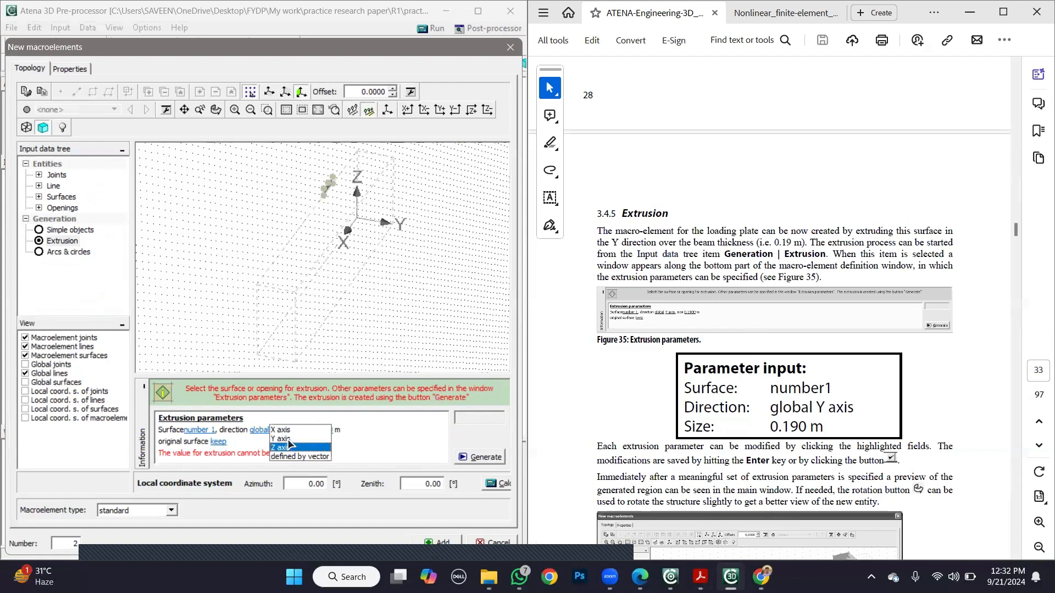
click(286, 439)
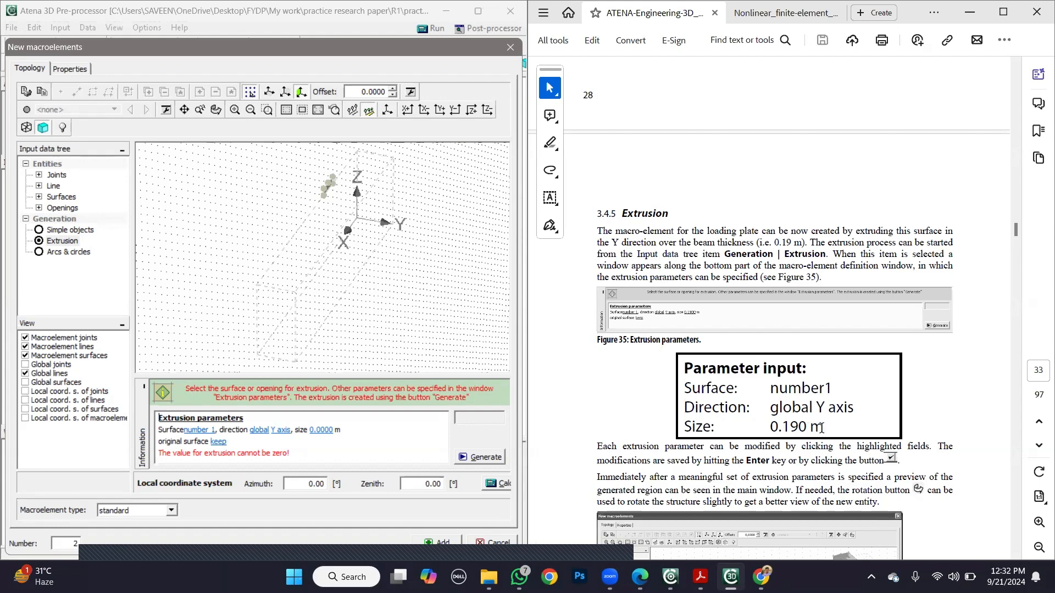
- Compare the tutorial's extrusion size parameter with the beam cross-section dimensions in the research paper
click(930, 424)
scroll(930, 422, down, 5)
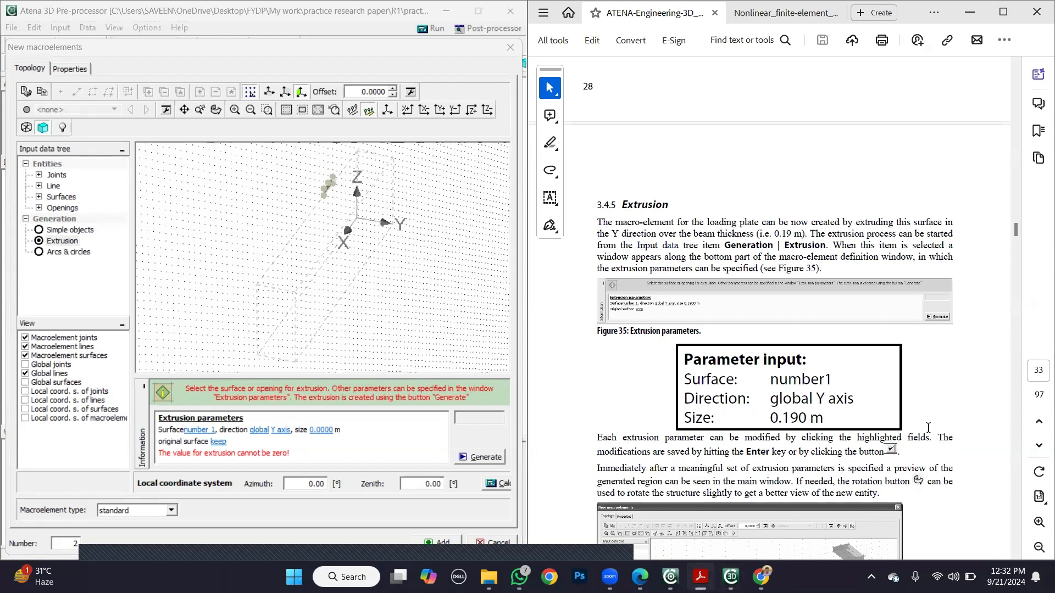
scroll(928, 427, up, 1)
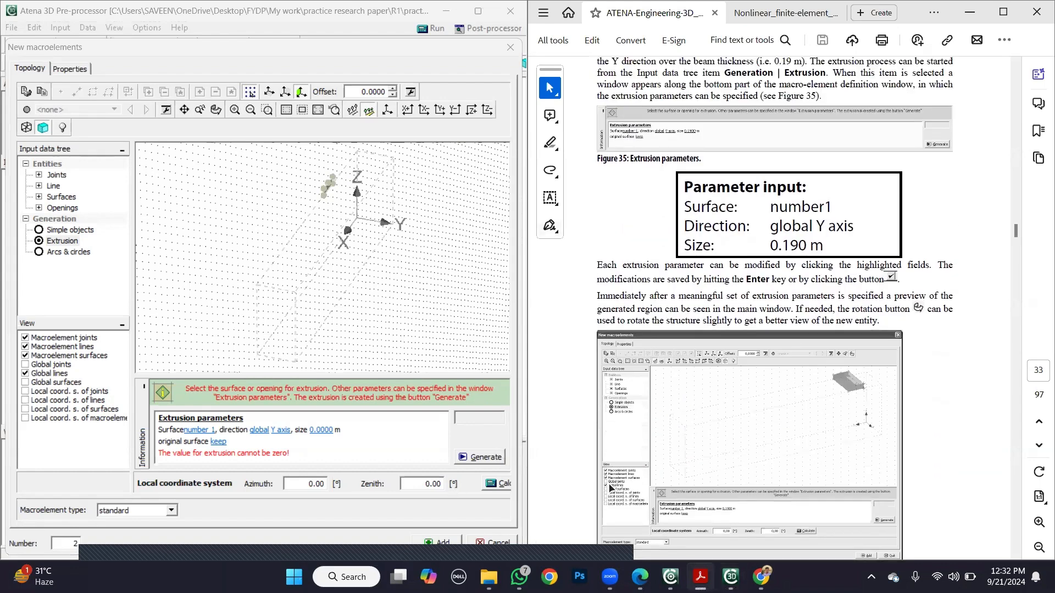
scroll(680, 384, up, 3)
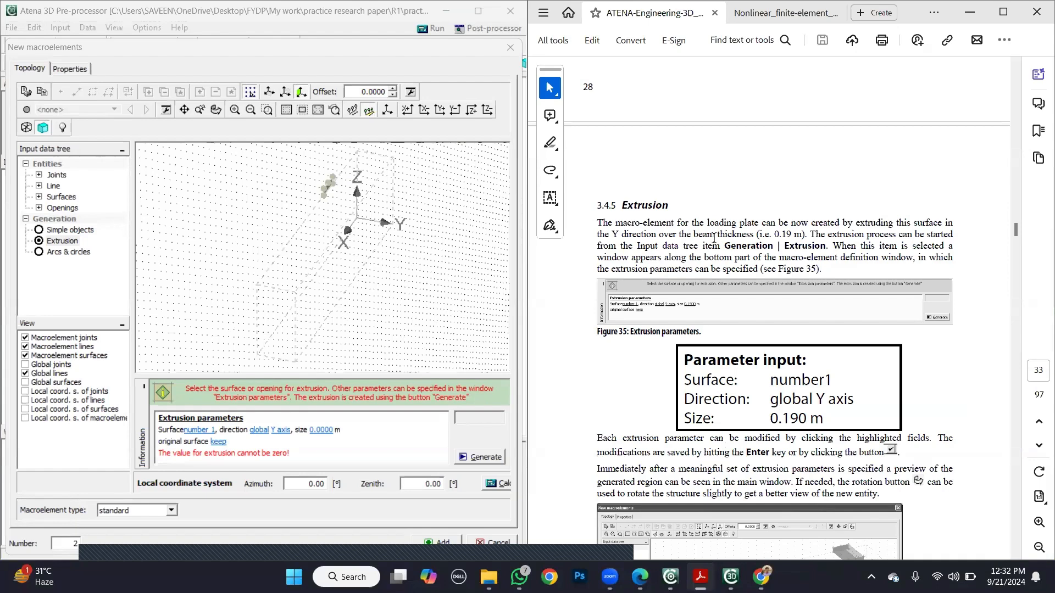
drag(691, 422, 807, 422)
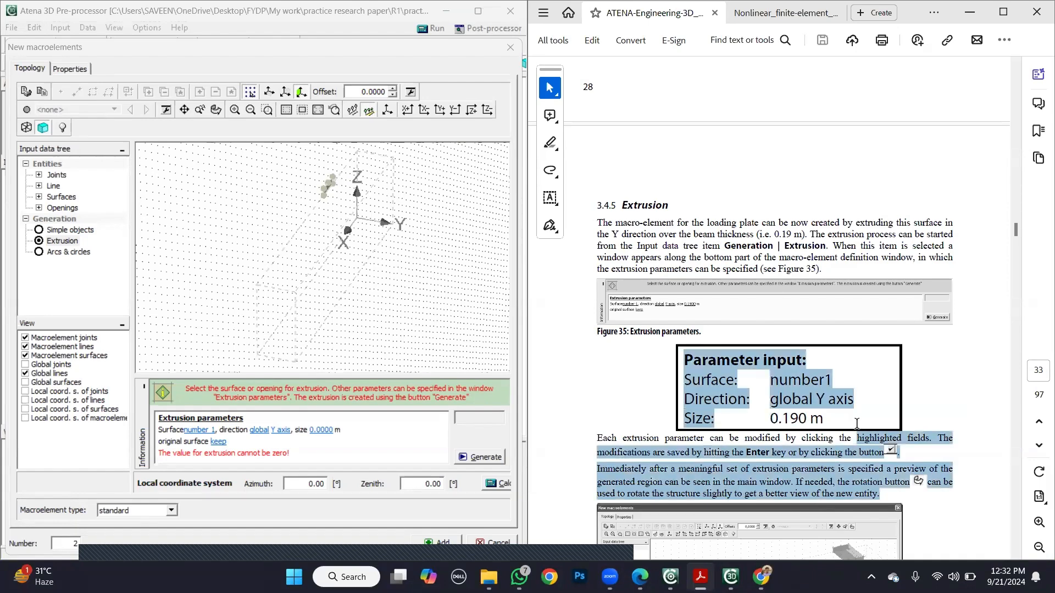
click(846, 437)
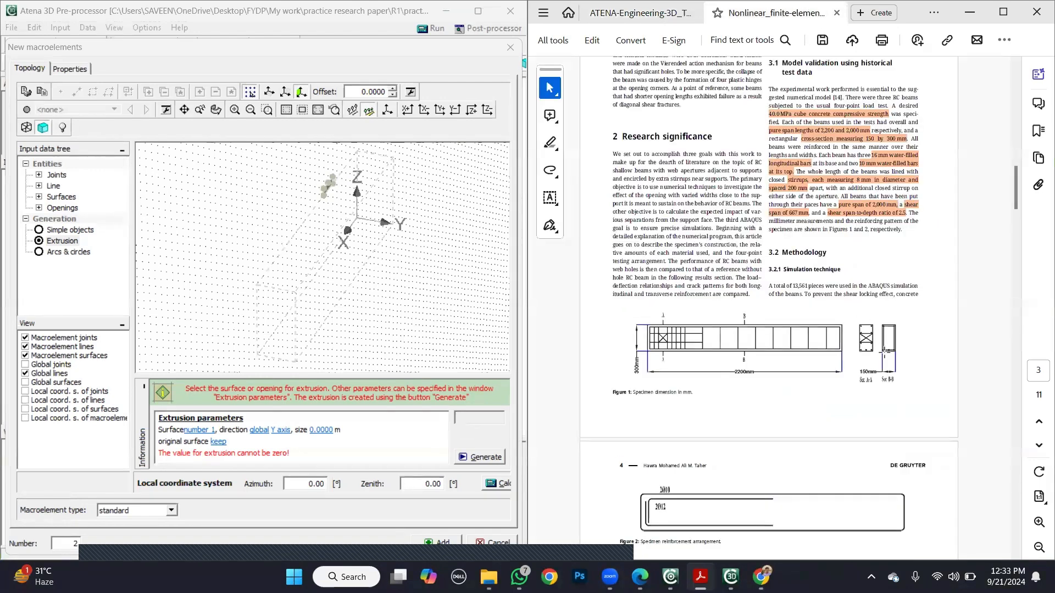
click(614, 14)
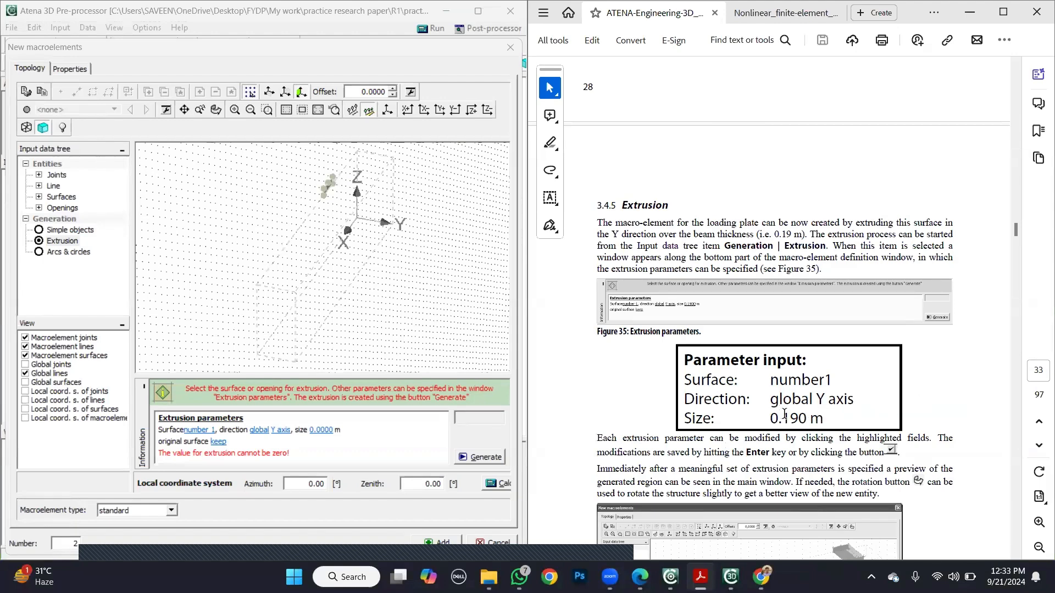
- Set the plate's extrusion size to 0.15 m
click(321, 432)
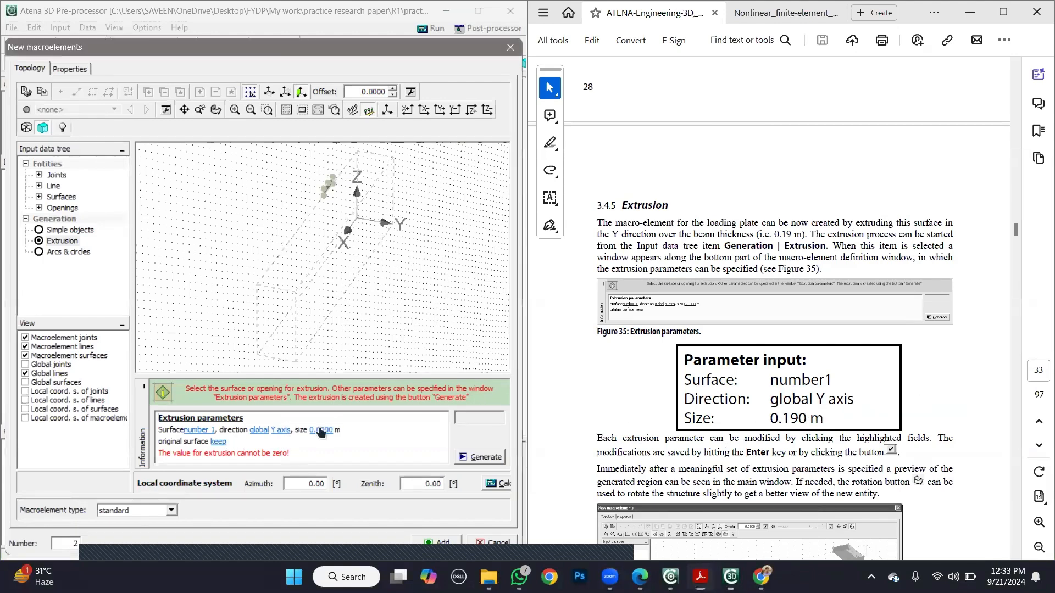
click(320, 431)
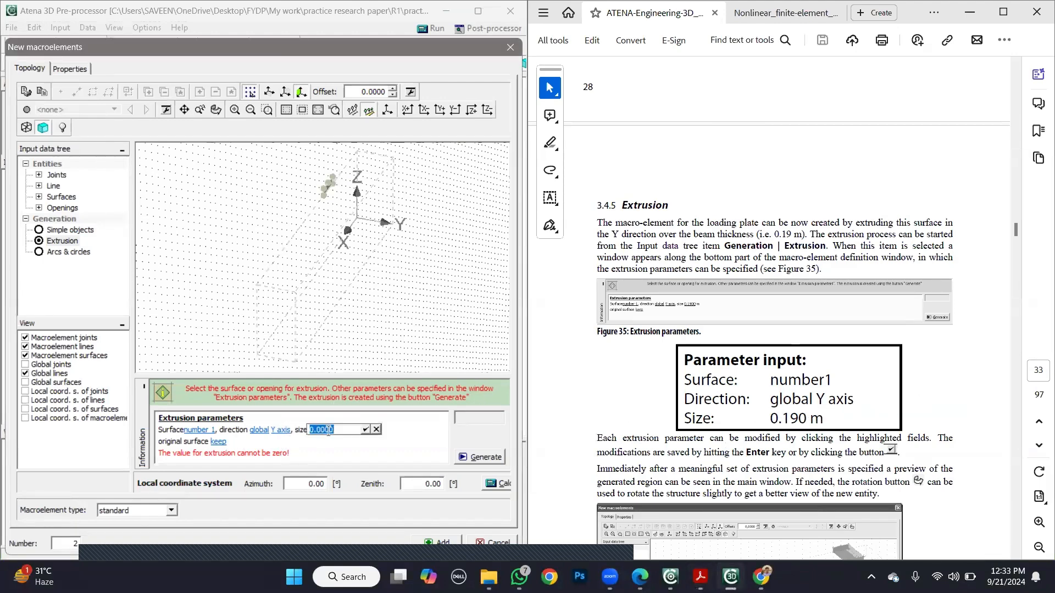
text(0,)
key(BackSpace)
text(.15)
click(366, 430)
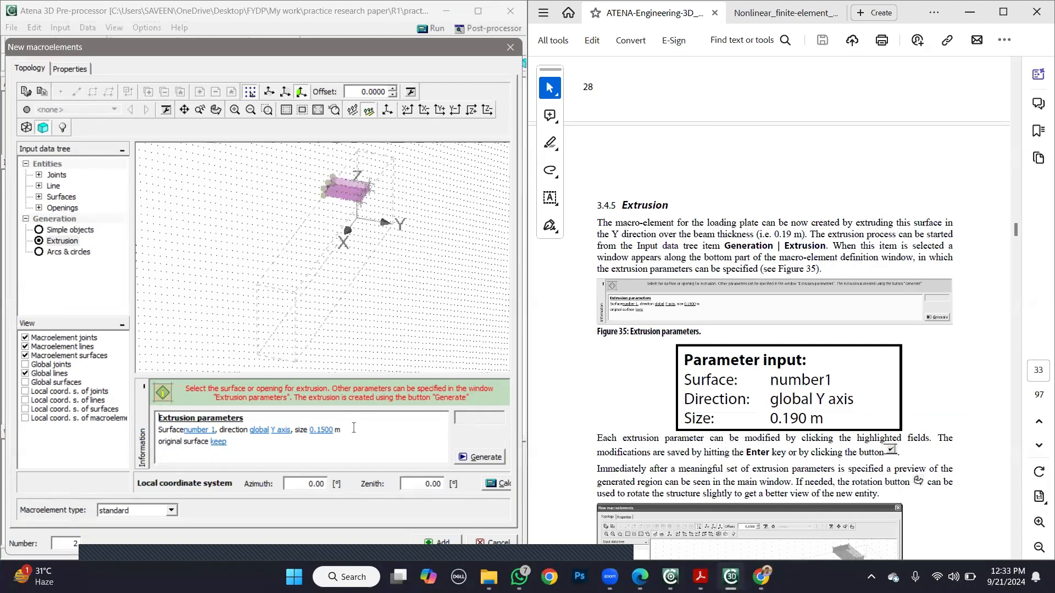
- Check the extrusion preview against the tutorial's figure and generate the extruded plate
click(935, 386)
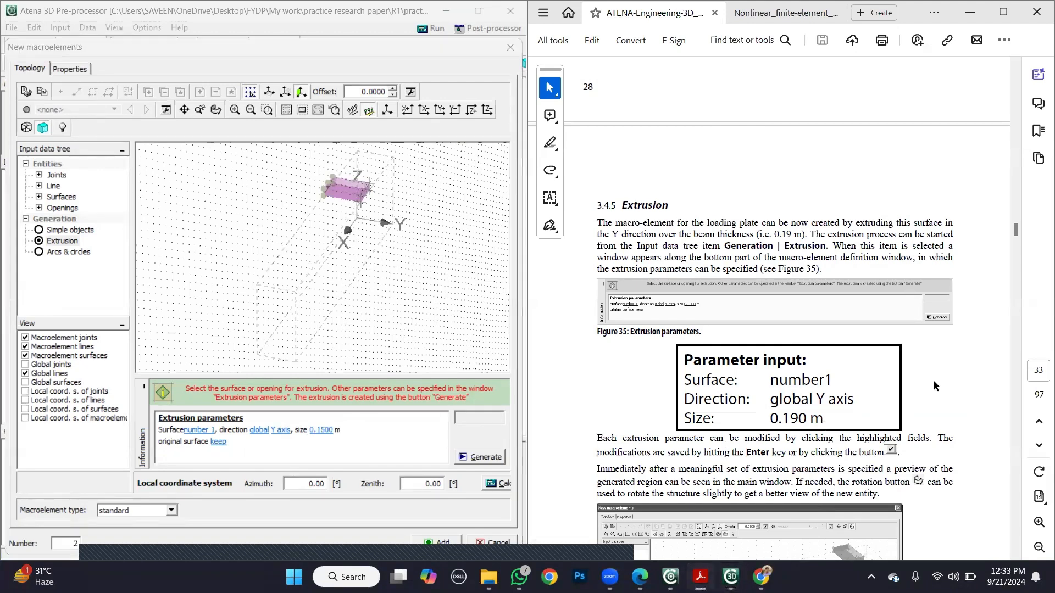
scroll(936, 386, down, 5)
scroll(936, 386, down, 4)
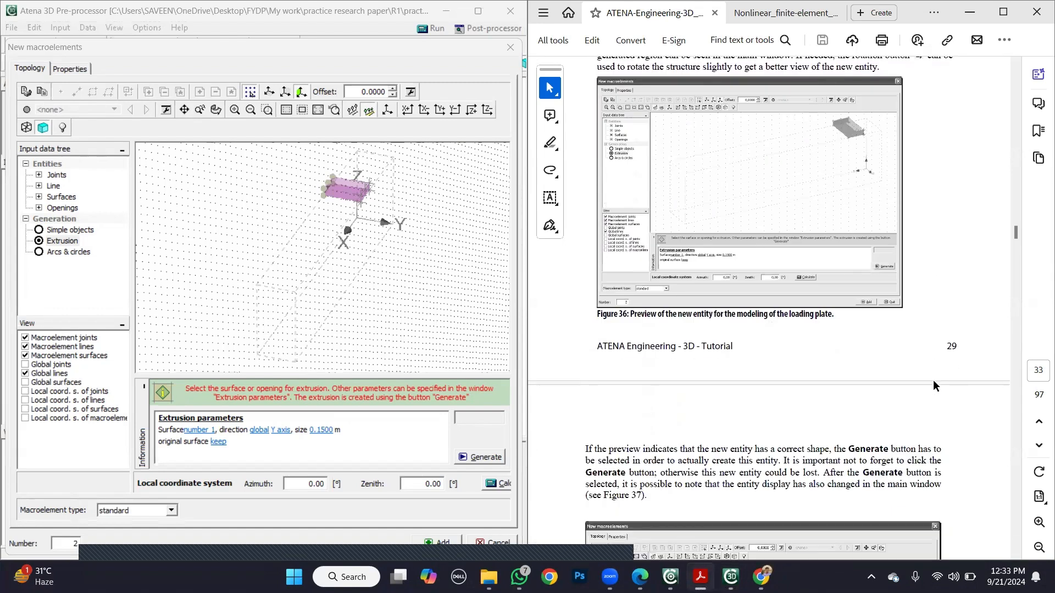
scroll(867, 401, down, 1)
click(481, 458)
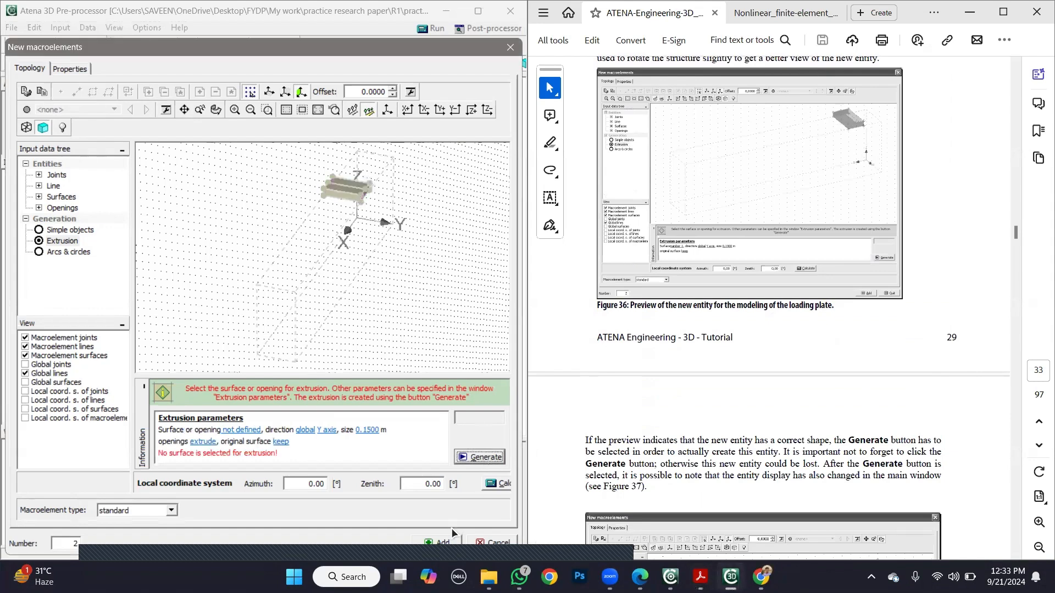
- Add the extruded loading plate to the model as a macroelement and leave the macroelement definition
click(447, 543)
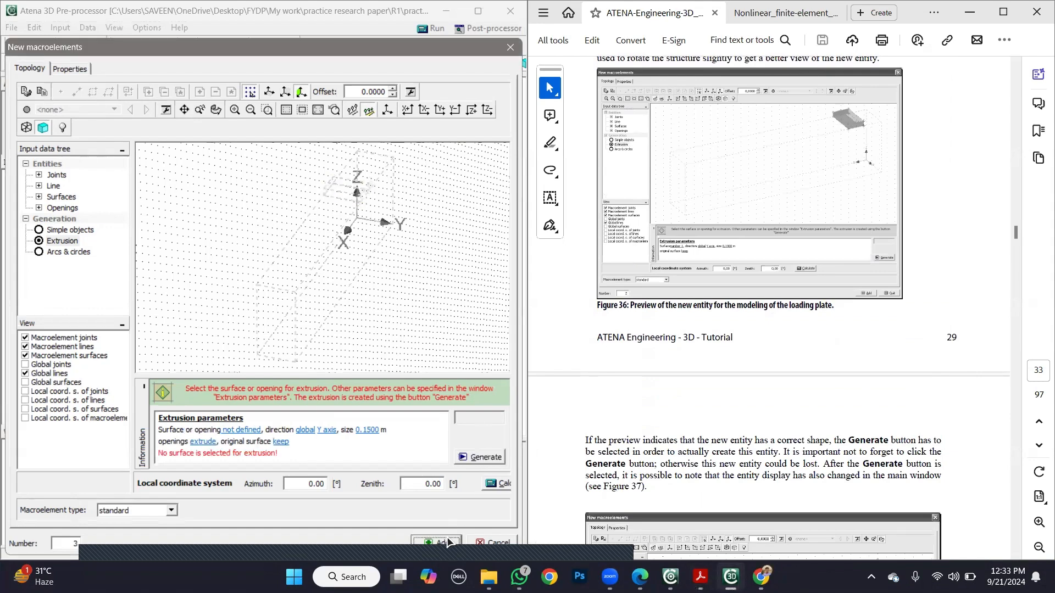
click(495, 542)
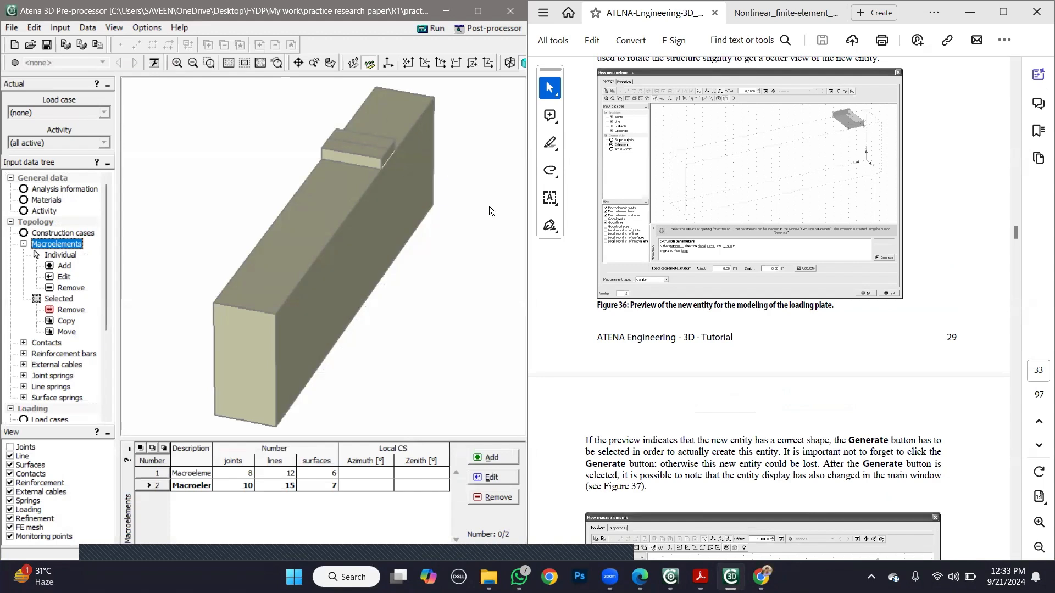
- Read the tutorial's sections on the plate's material definition and on copying the loading plate macroelement to make the support plate
click(573, 306)
scroll(572, 306, down, 5)
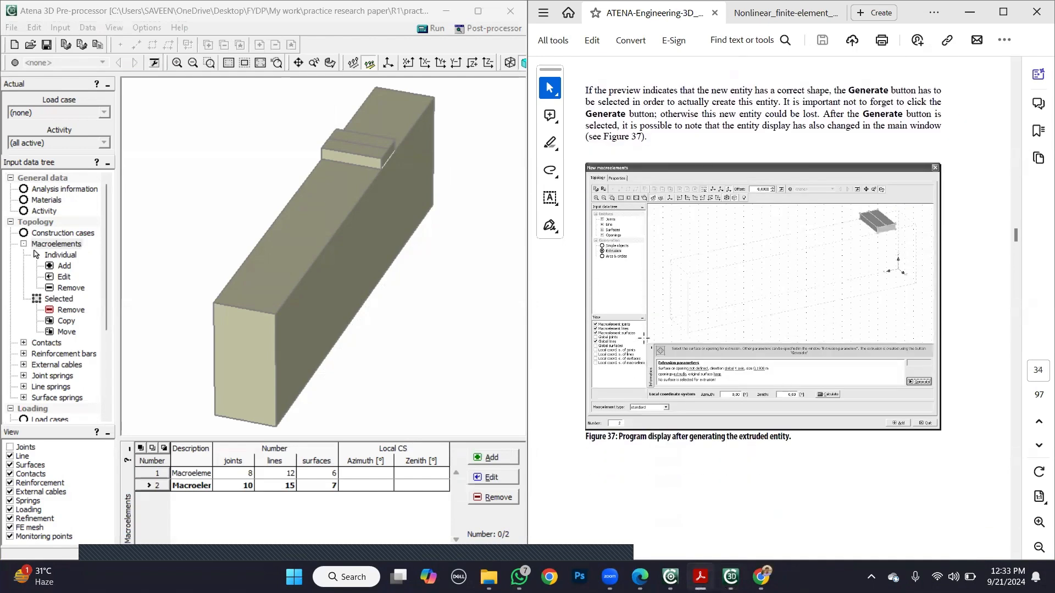
scroll(642, 338, down, 5)
scroll(643, 339, down, 7)
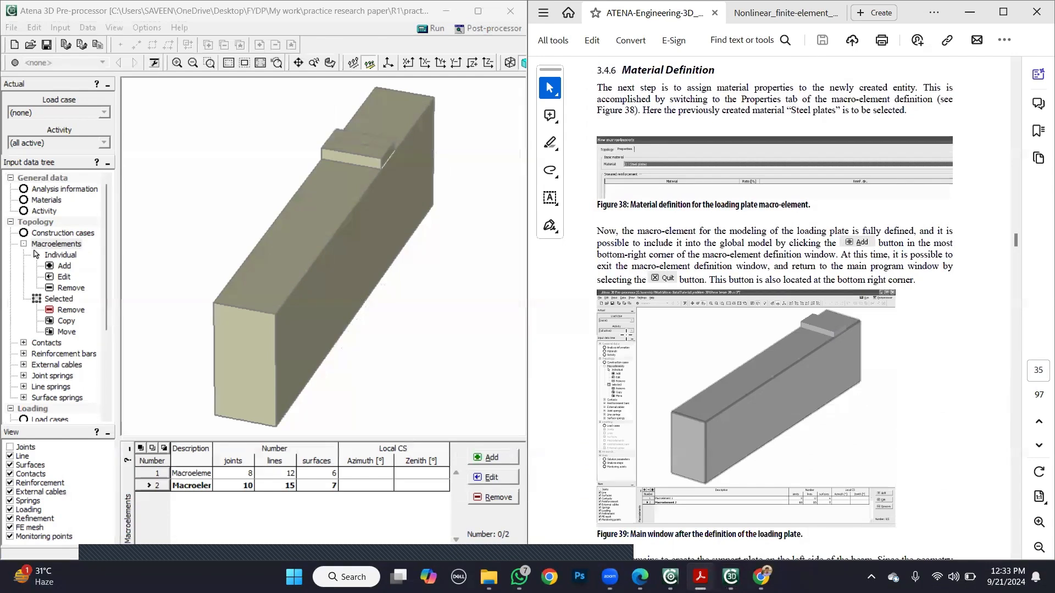
scroll(624, 333, up, 3)
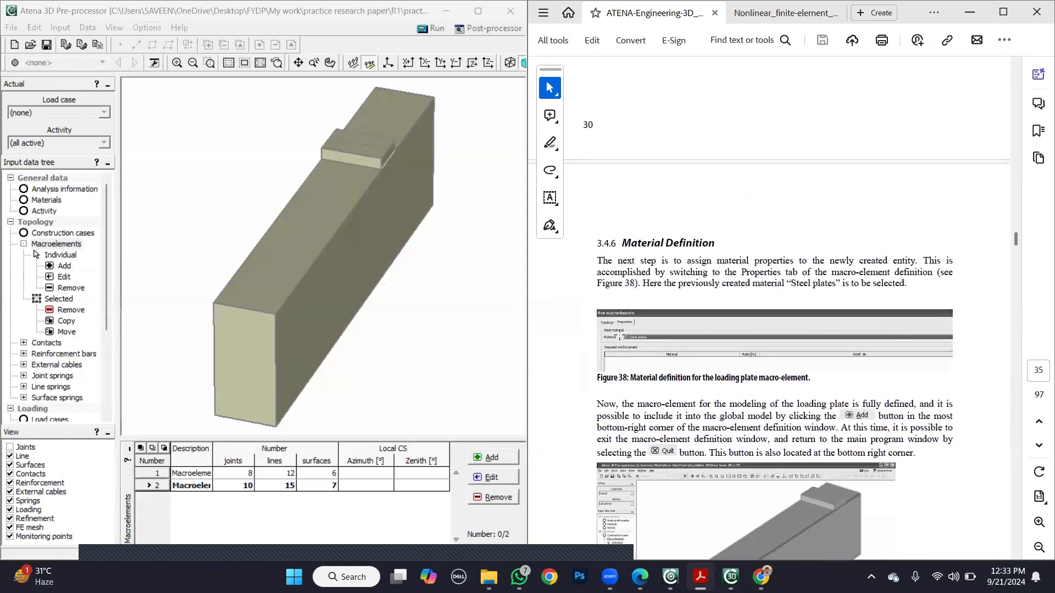
scroll(624, 333, down, 7)
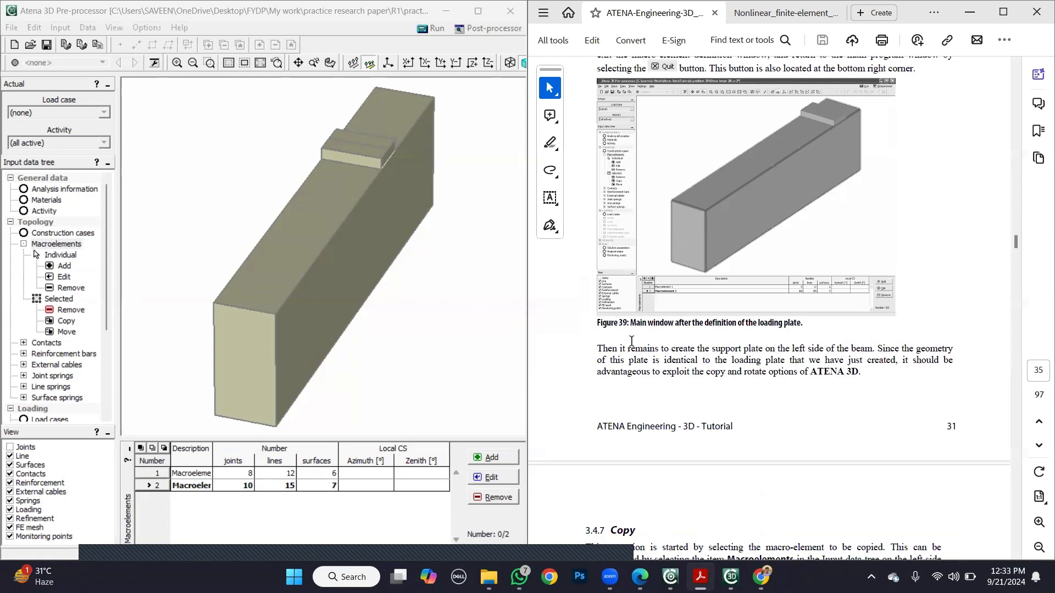
scroll(624, 357, down, 1)
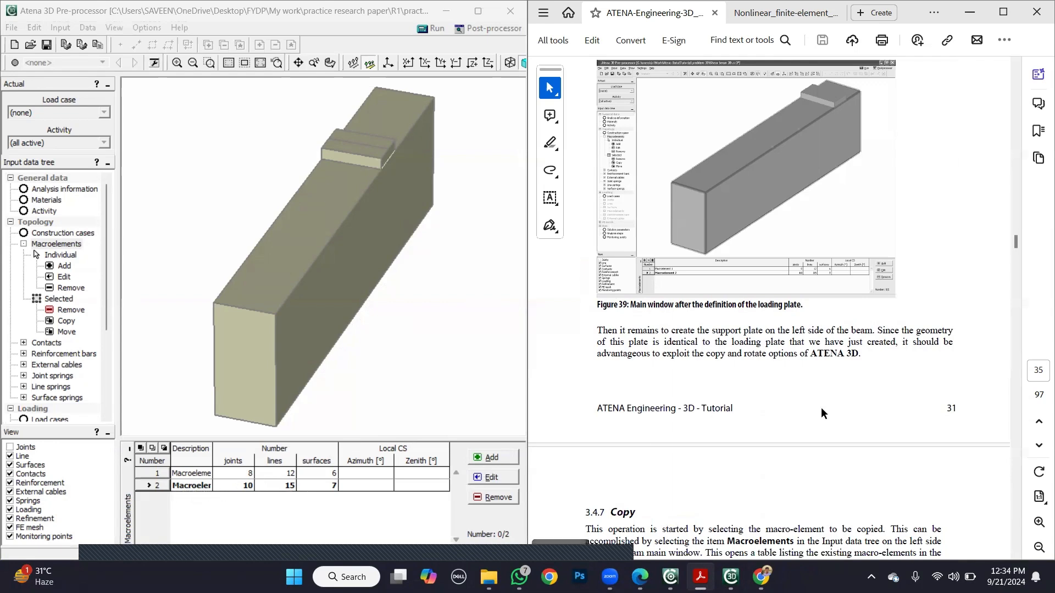
scroll(829, 407, down, 2)
scroll(823, 407, down, 5)
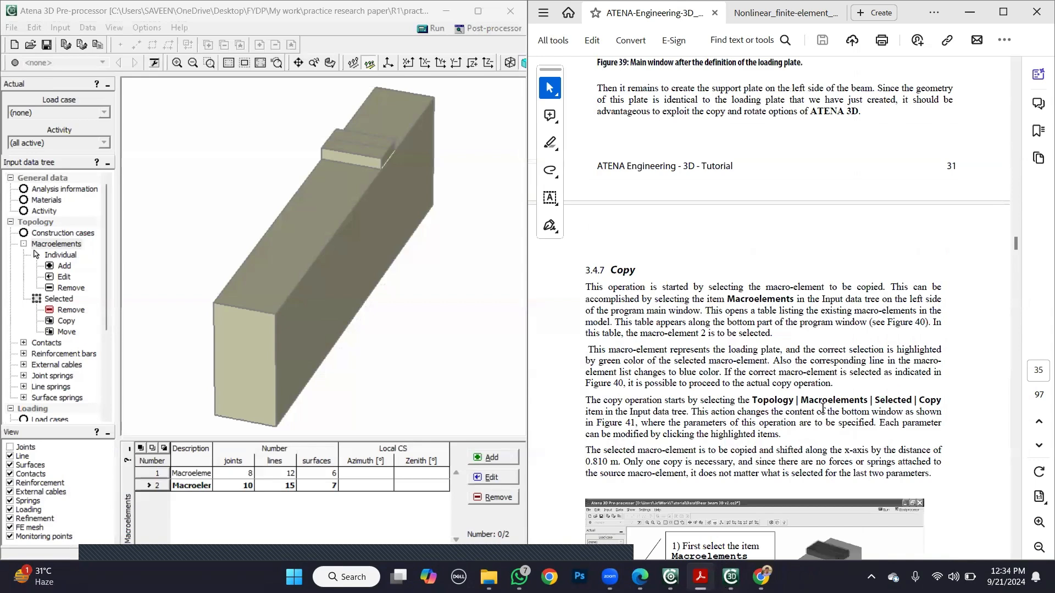
scroll(733, 278, down, 1)
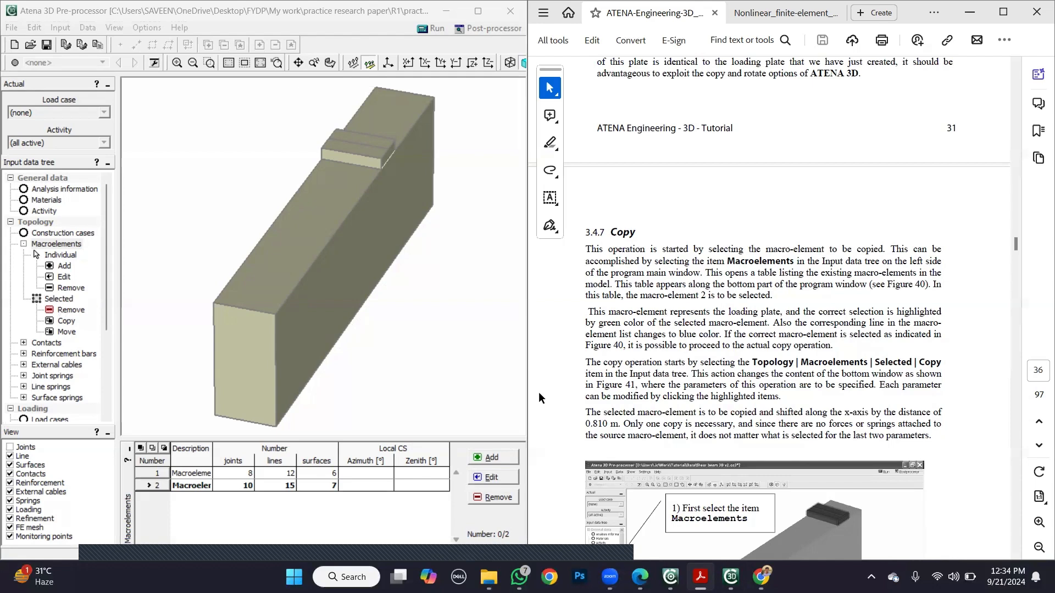
scroll(538, 391, down, 3)
scroll(538, 391, down, 3)
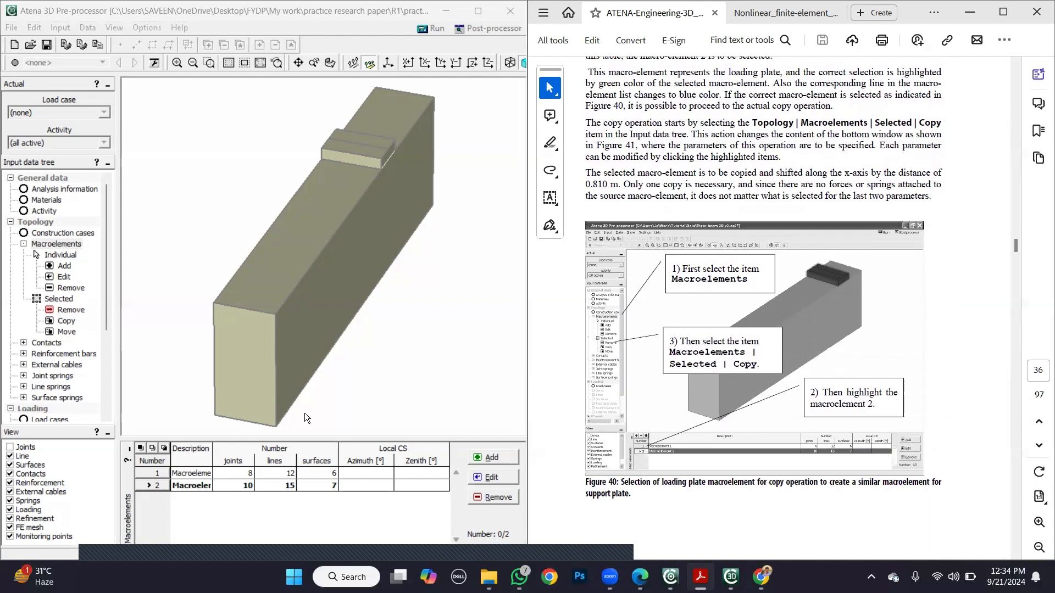
- Select loading plate macroelement 2 and start copying it, keeping shift as the operation as in the tutorial
click(164, 485)
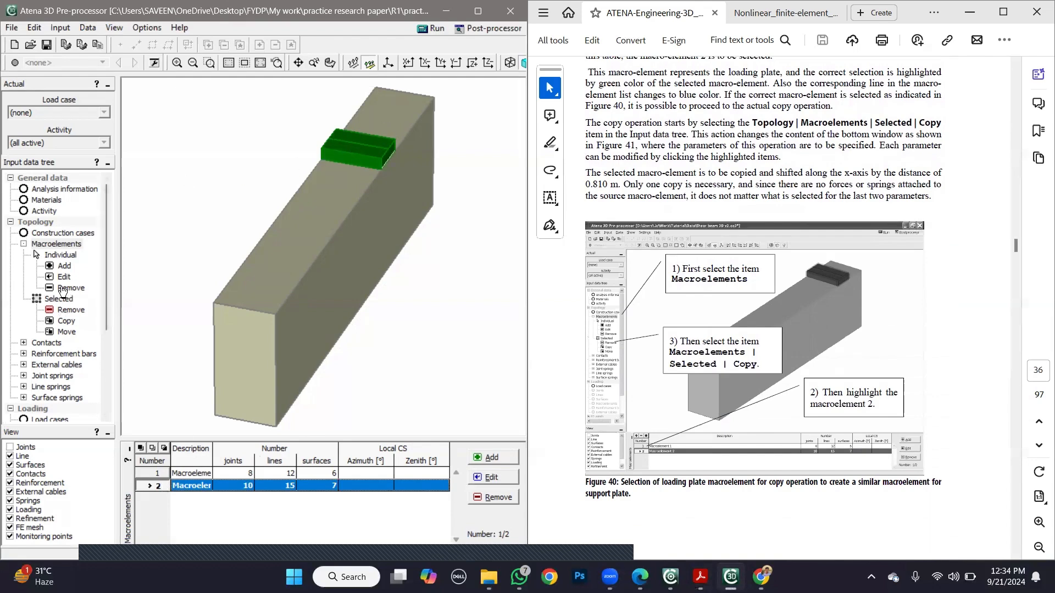
click(65, 322)
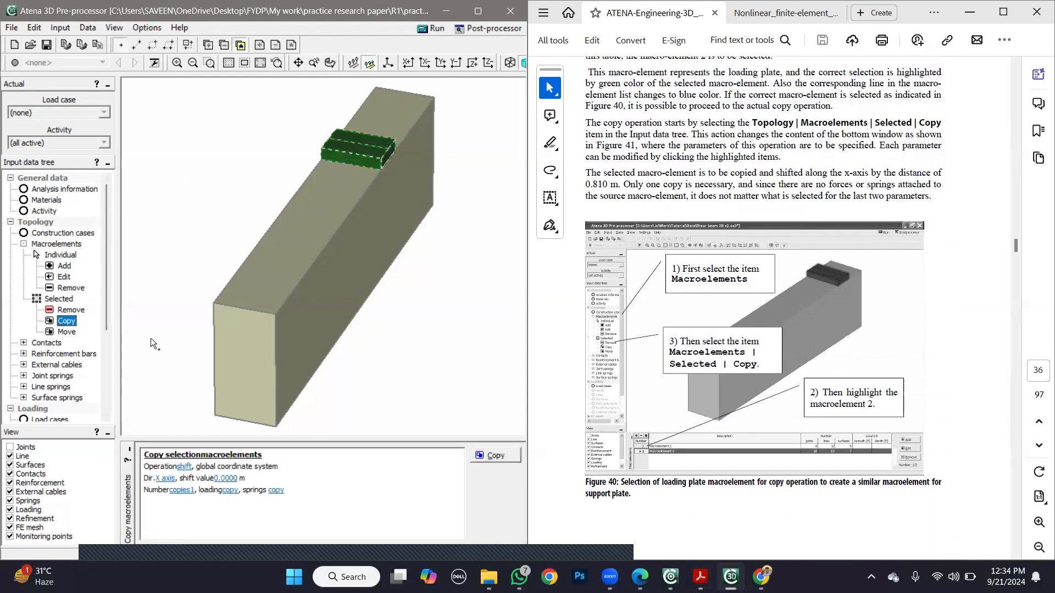
click(543, 420)
scroll(544, 419, down, 4)
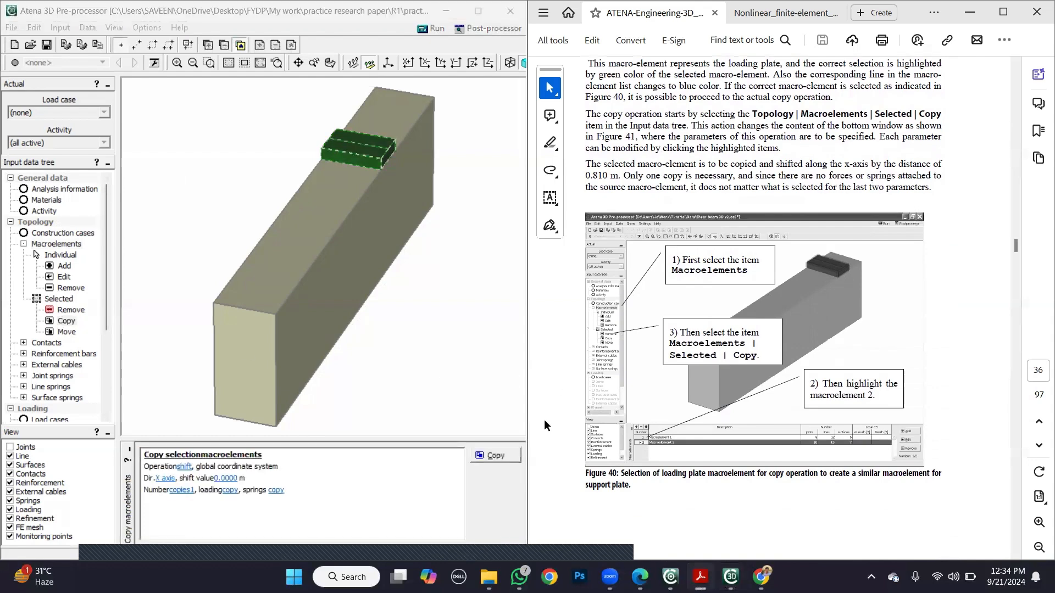
scroll(542, 412, down, 3)
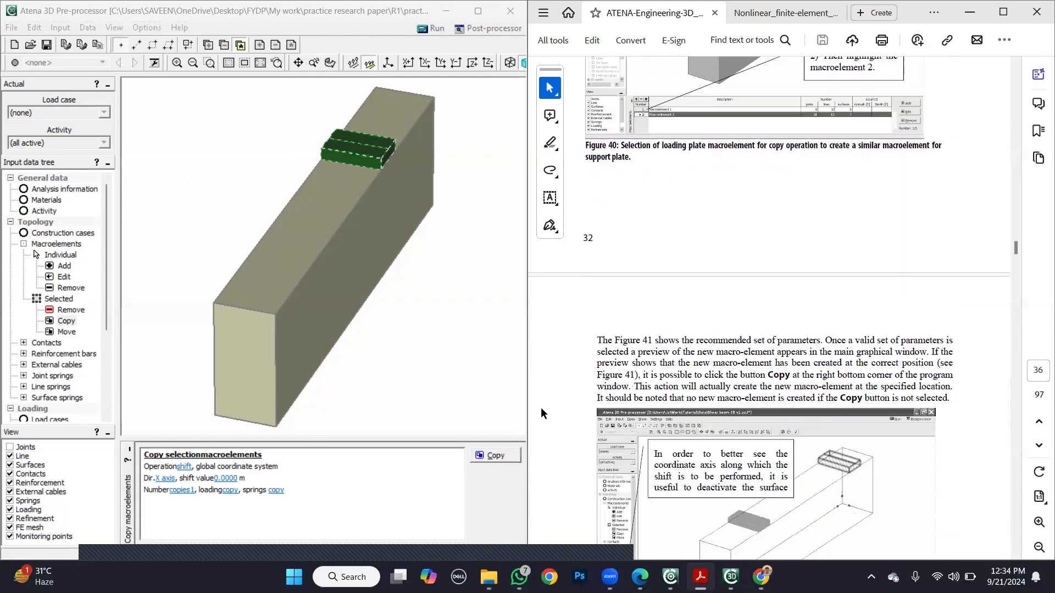
scroll(541, 412, up, 2)
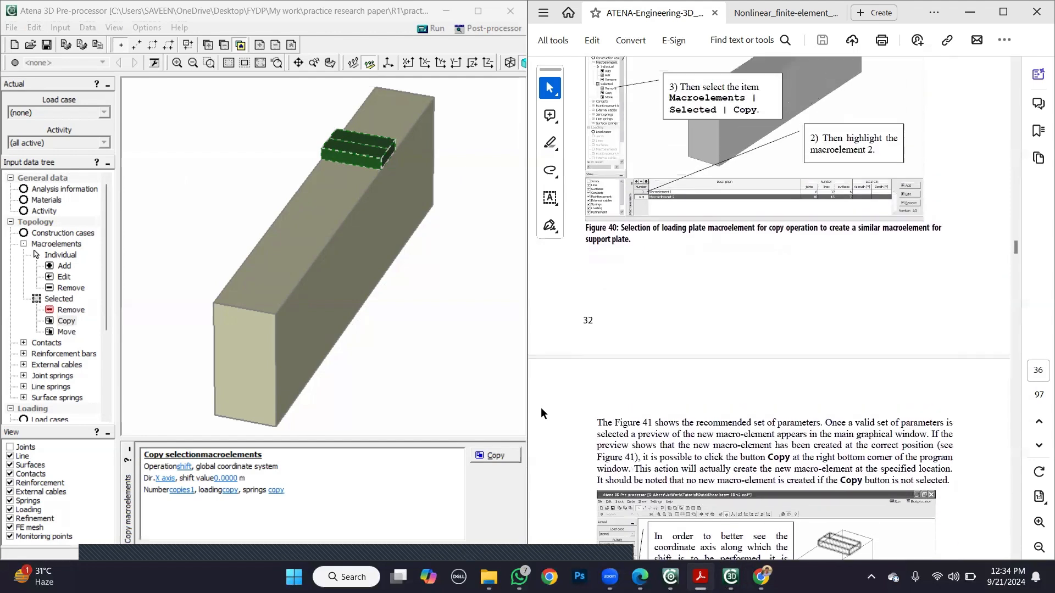
scroll(541, 412, down, 4)
scroll(541, 407, down, 2)
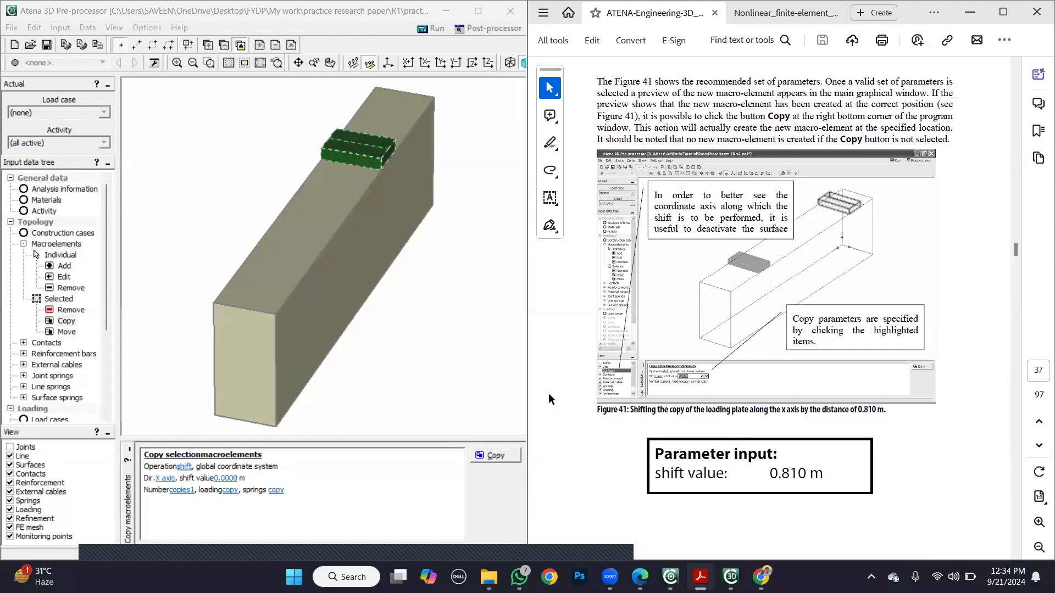
click(189, 471)
click(188, 470)
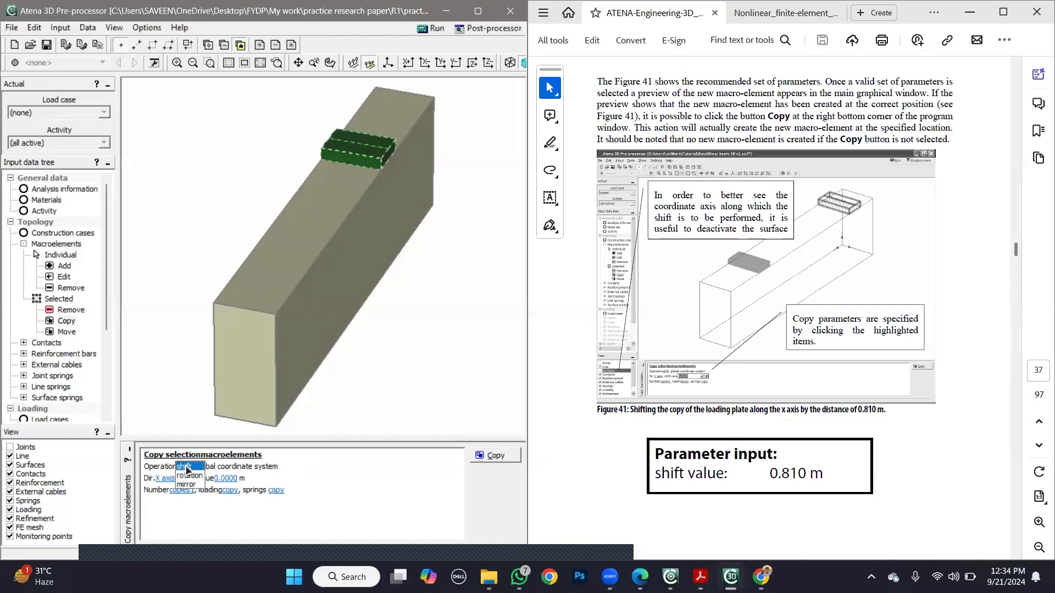
click(287, 470)
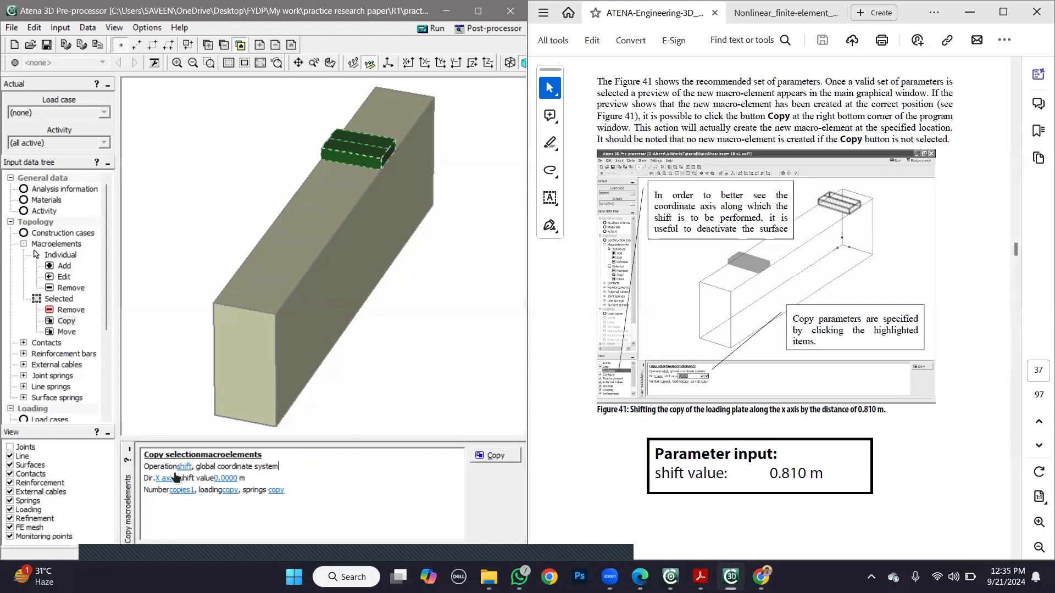
- Compare the tutorial's copy shift value with the span dimensions given in the research paper
click(552, 375)
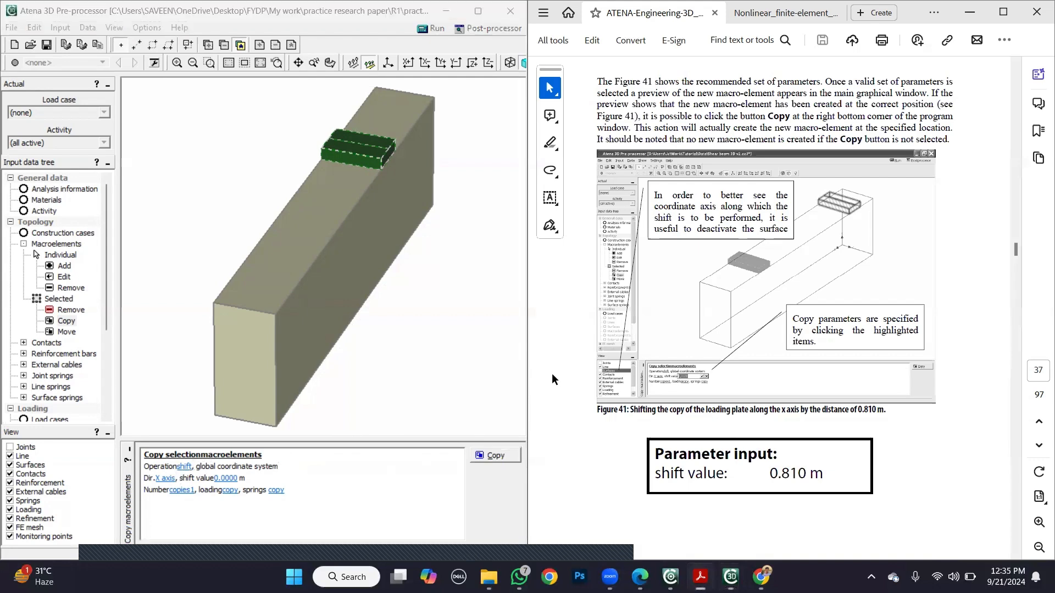
scroll(551, 374, up, 5)
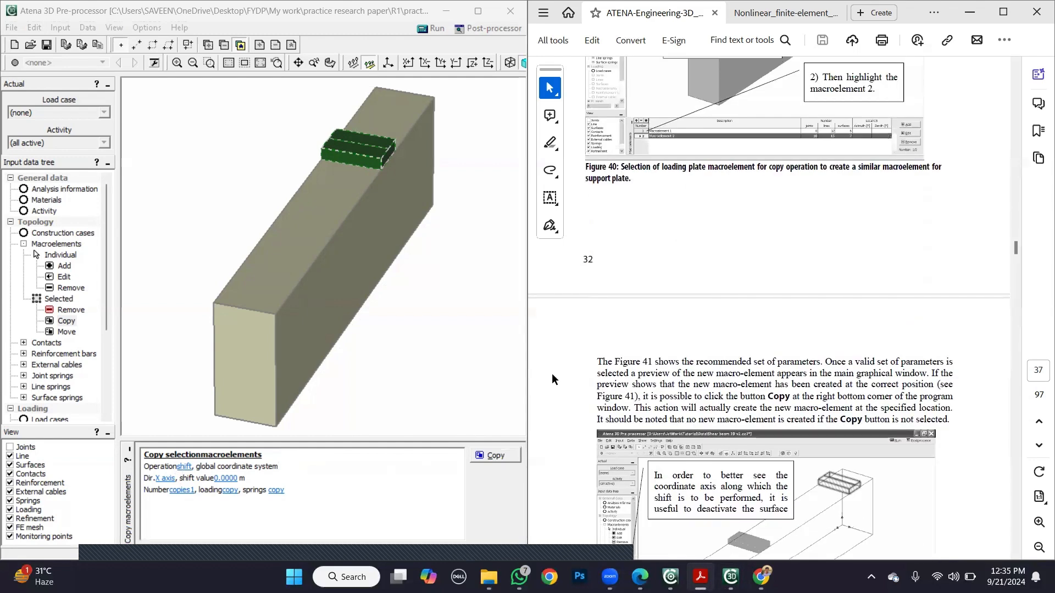
scroll(551, 374, up, 4)
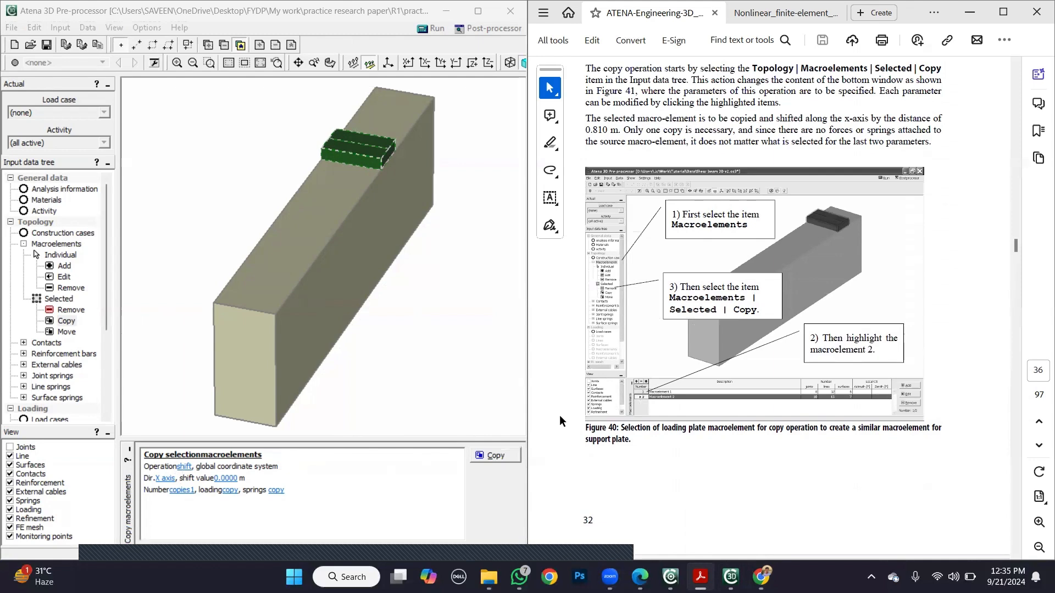
scroll(569, 427, down, 7)
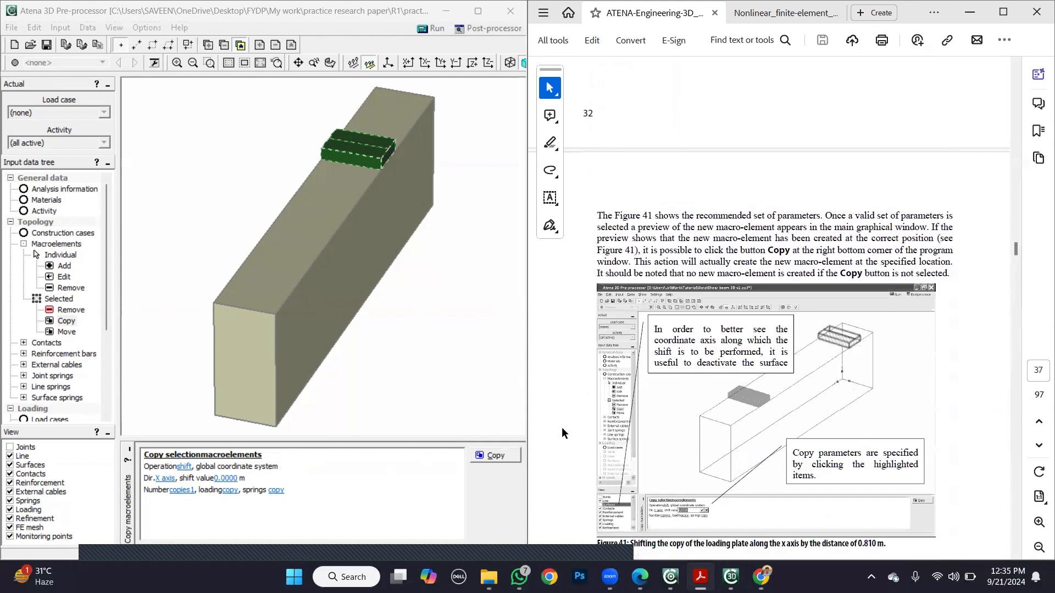
scroll(577, 464, down, 2)
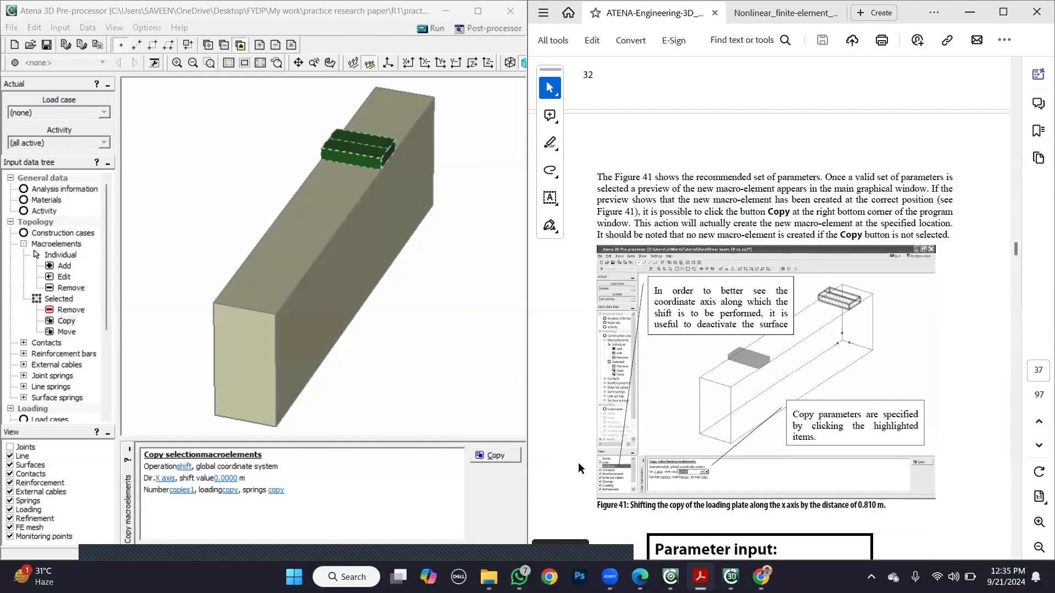
scroll(578, 468, down, 3)
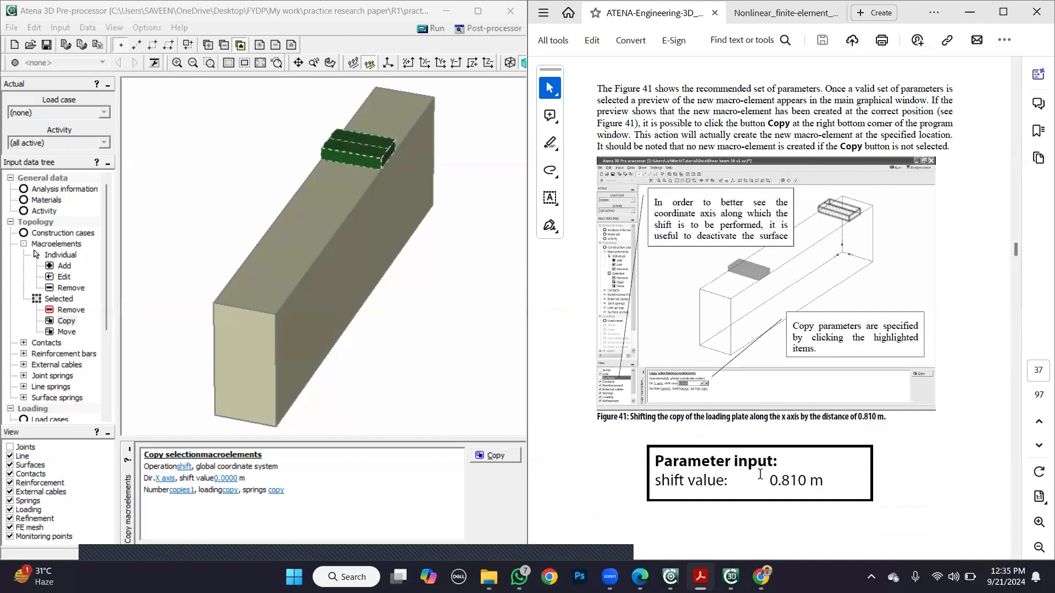
click(770, 12)
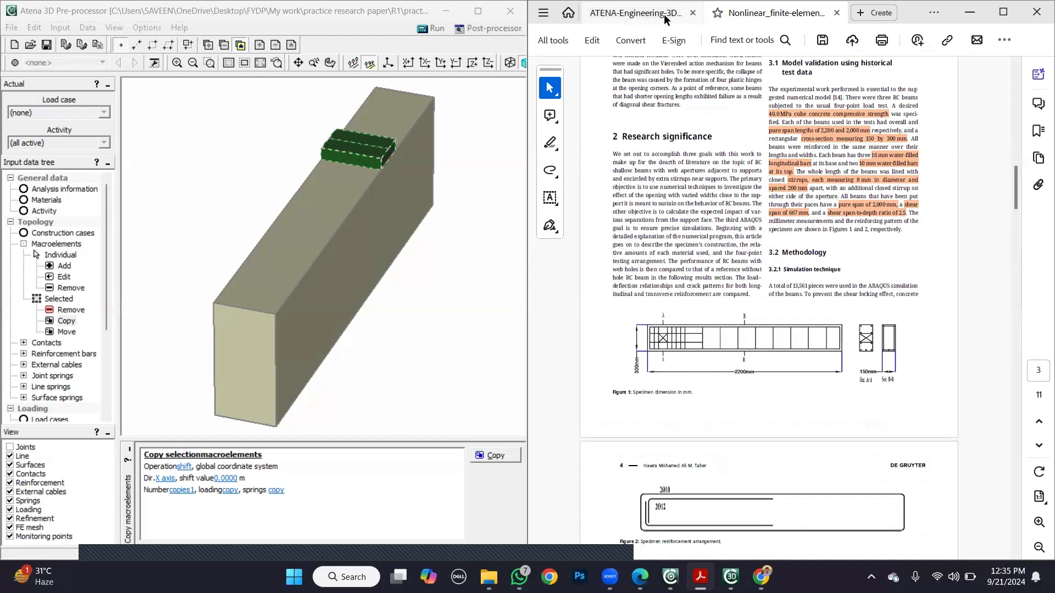
- Set the shift value to 0.667 m along the X axis and create one copy of the loading plate
click(230, 480)
text(0.667)
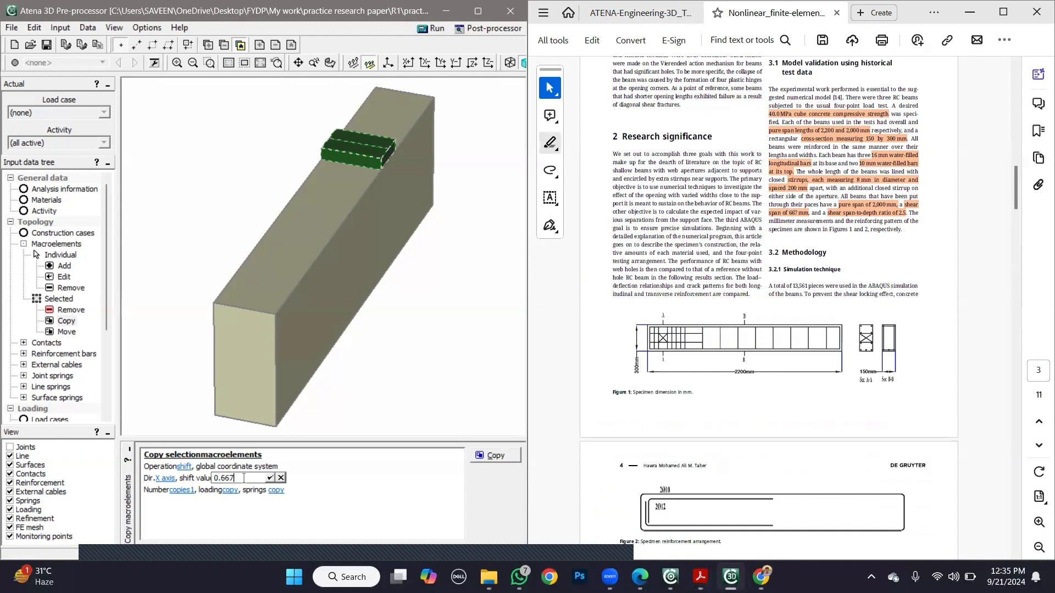
click(270, 478)
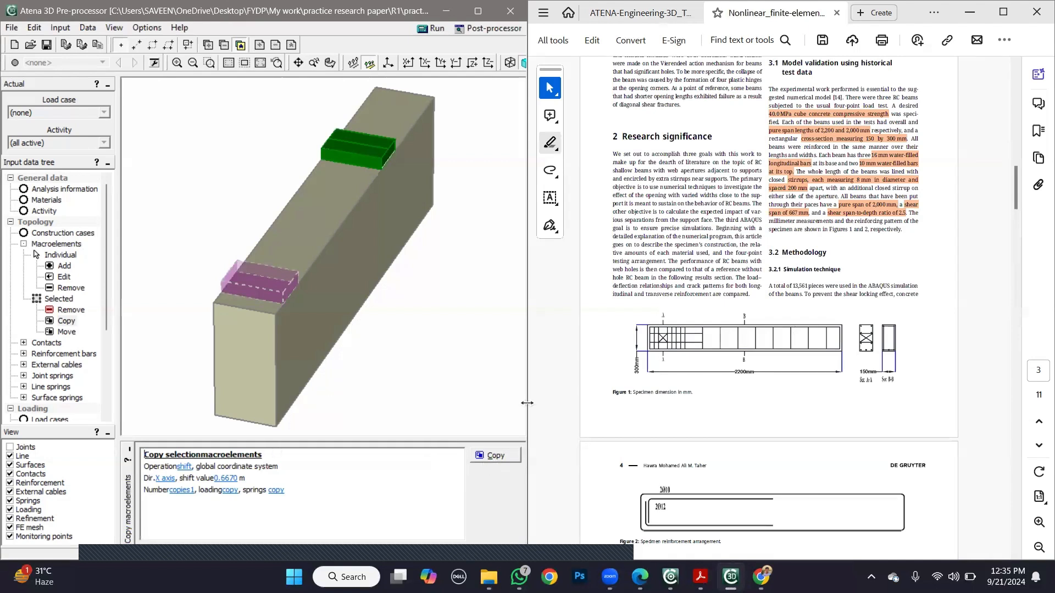
click(640, 12)
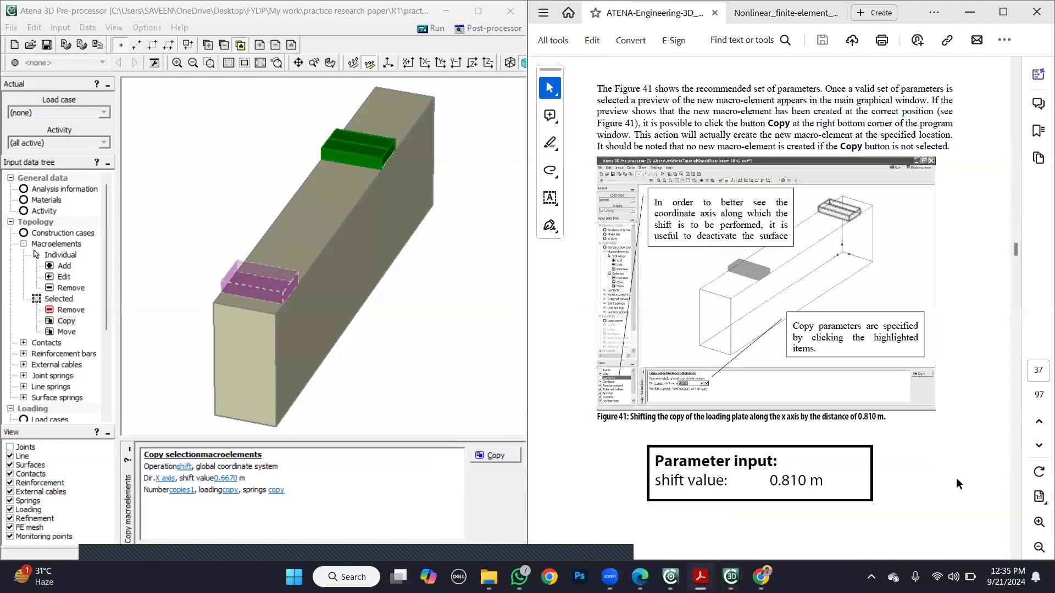
scroll(956, 477, down, 5)
scroll(916, 466, down, 4)
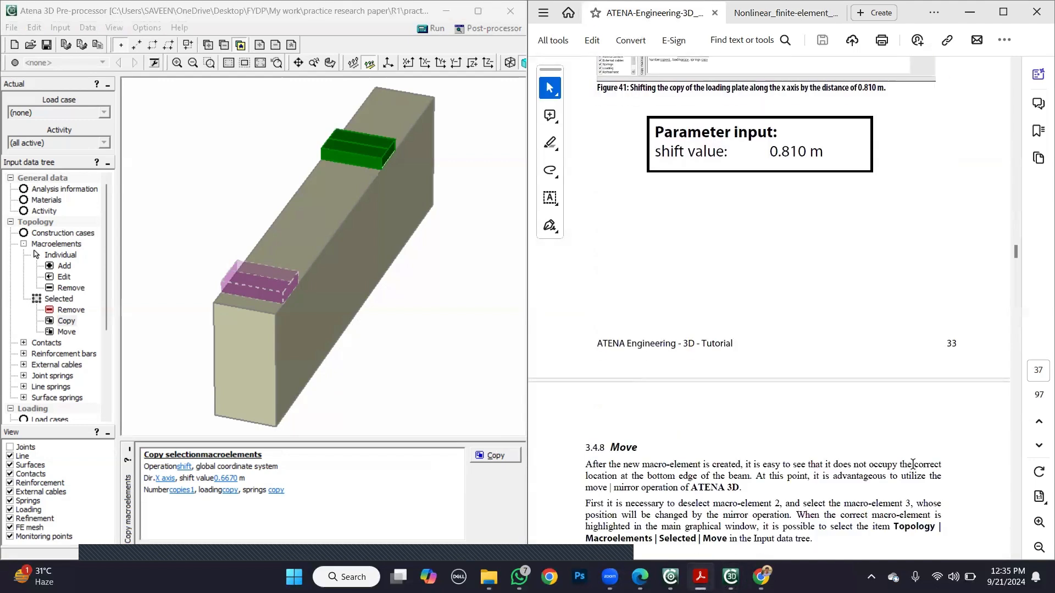
click(475, 457)
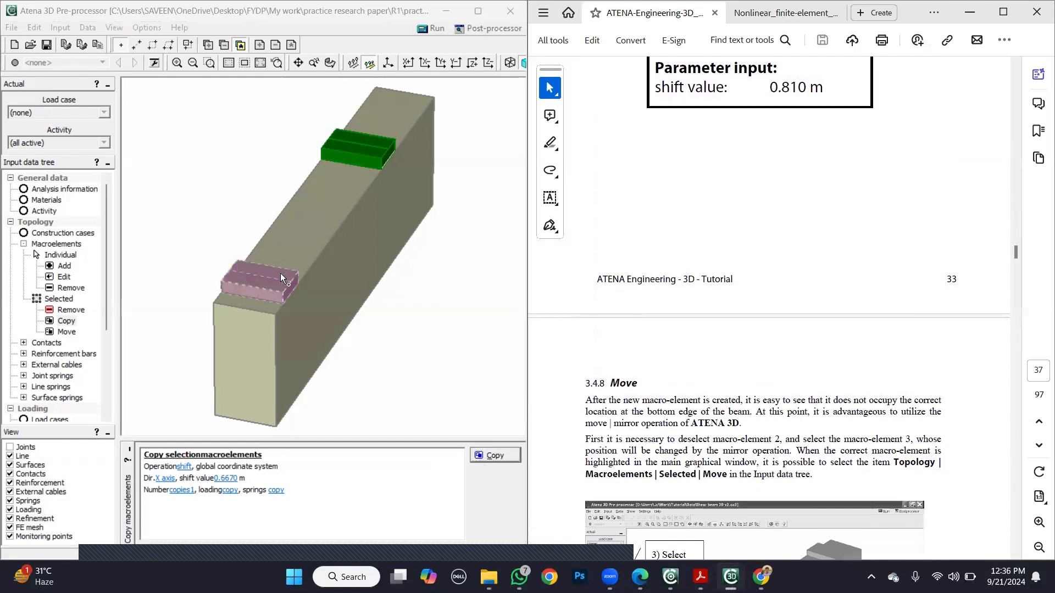
- Deselect macroelement 2, select only macroelement 3 and start the Move operation for it, following the tutorial
click(566, 407)
scroll(558, 404, down, 3)
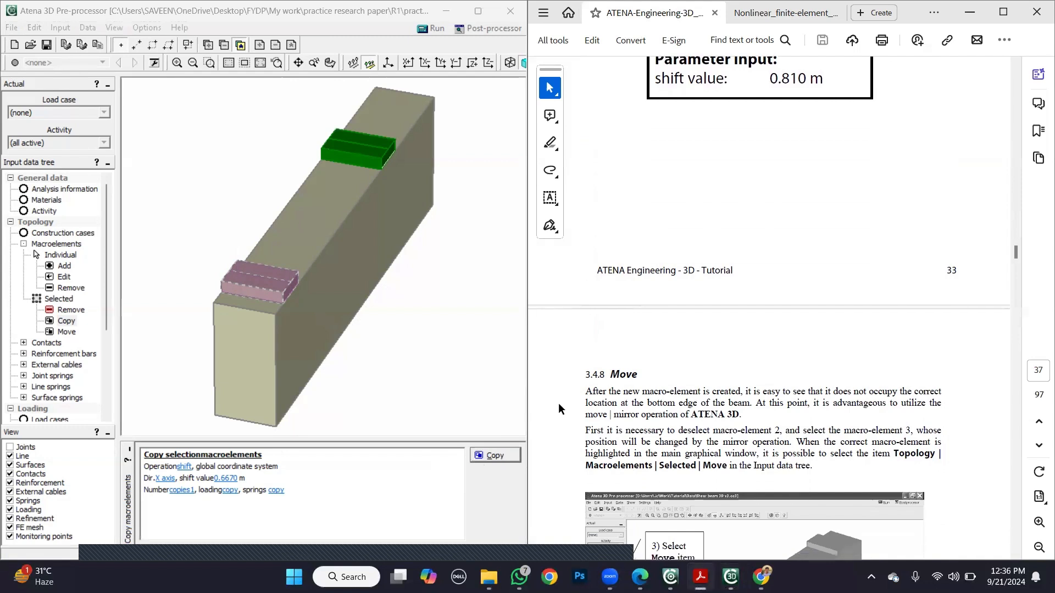
click(73, 245)
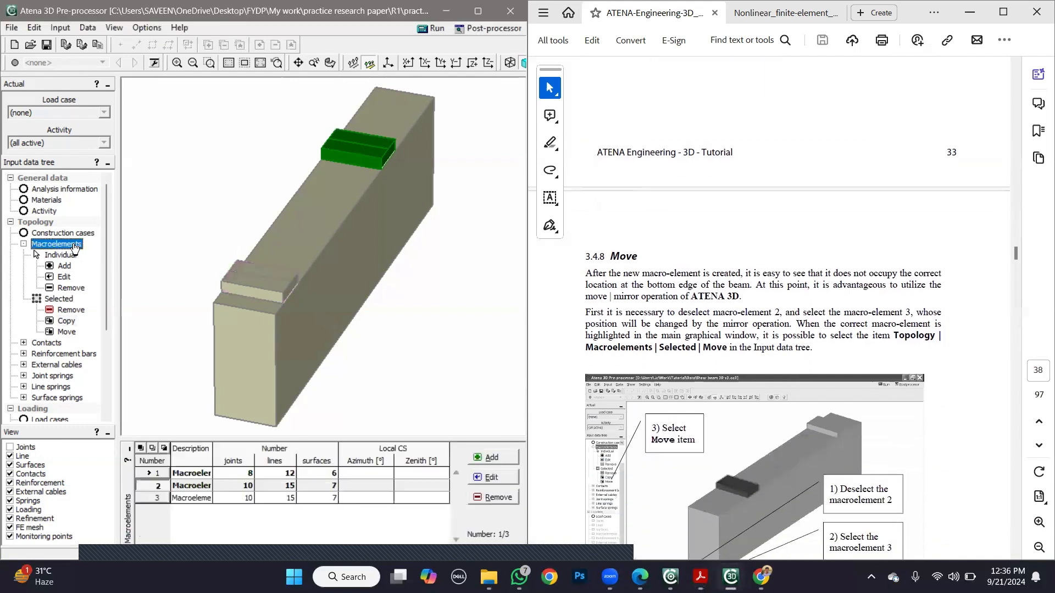
click(193, 497)
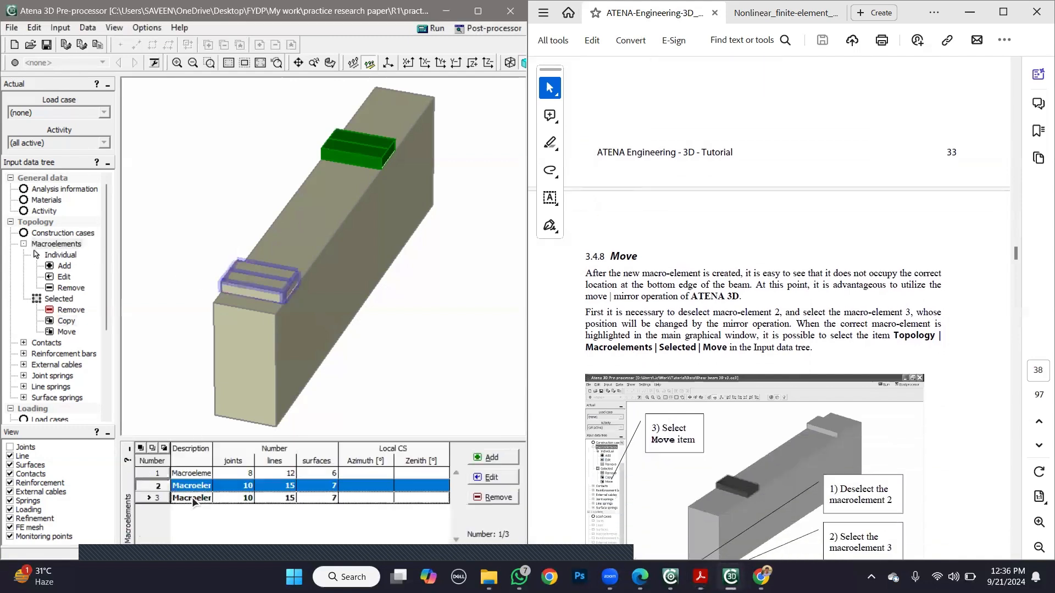
click(161, 486)
click(161, 497)
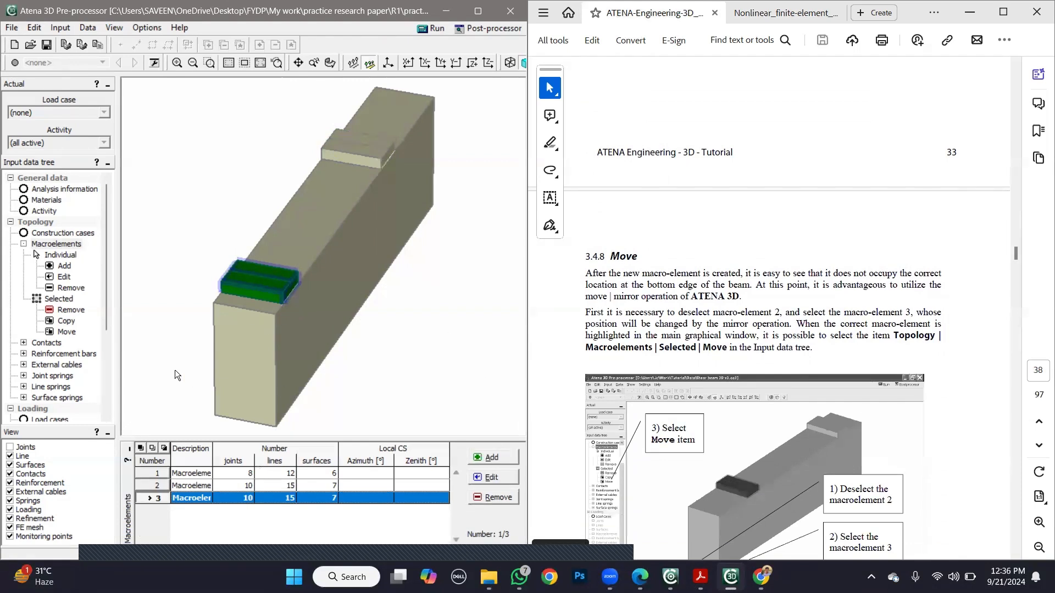
click(66, 332)
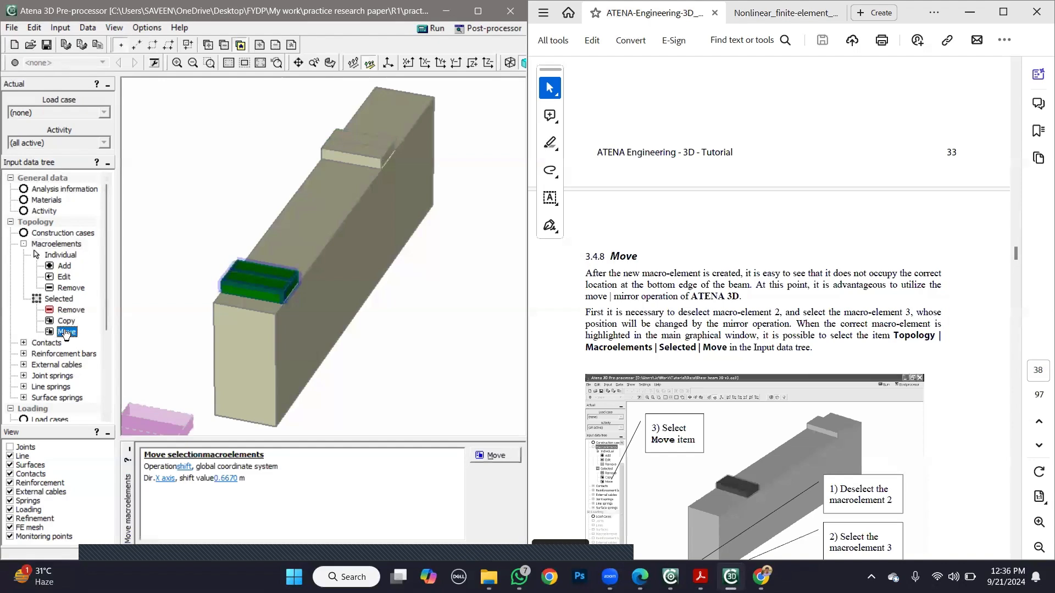
- Read the tutorial's Move section for the operation type and parameters used to relocate the support plate
click(560, 463)
scroll(559, 462, down, 5)
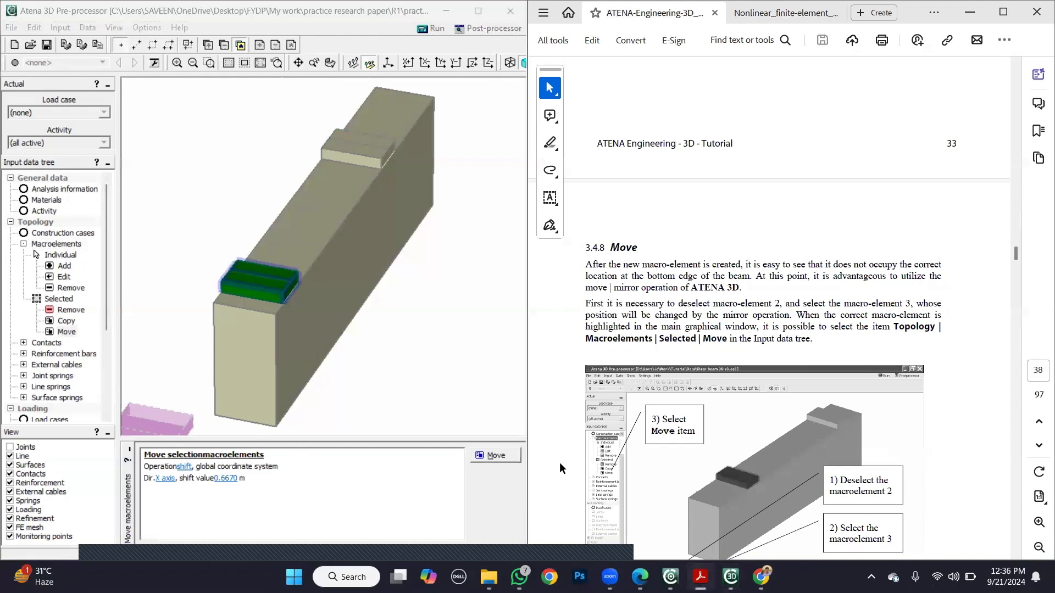
scroll(551, 466, down, 7)
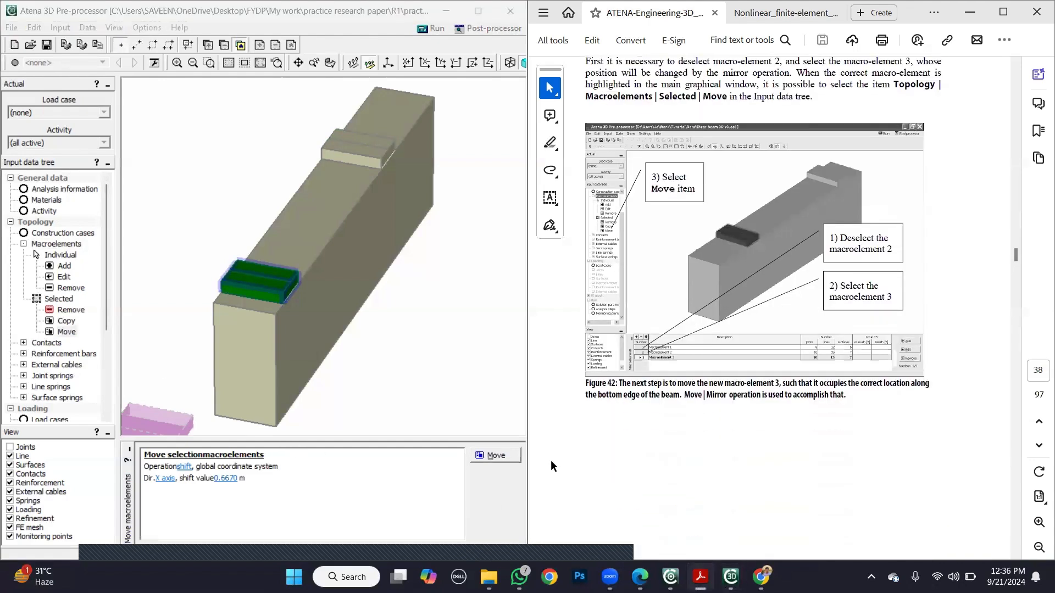
scroll(551, 461, down, 6)
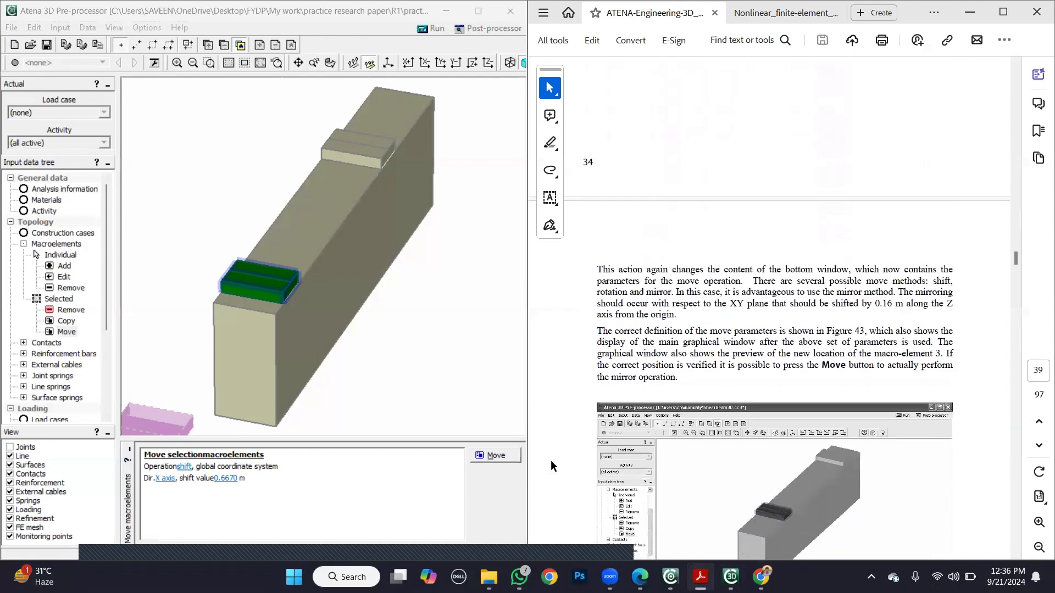
scroll(551, 461, down, 3)
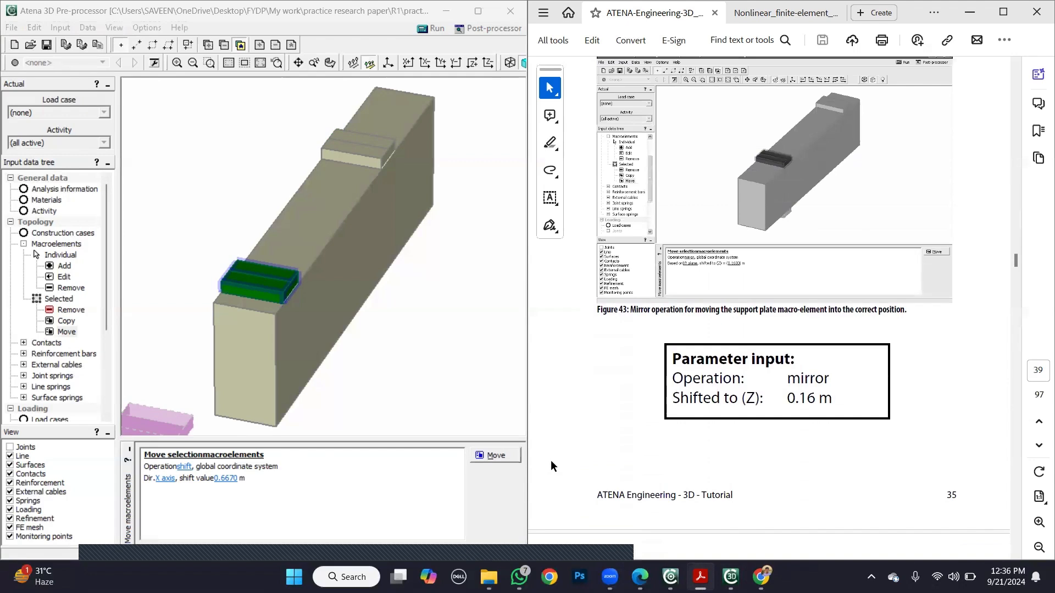
scroll(551, 460, up, 9)
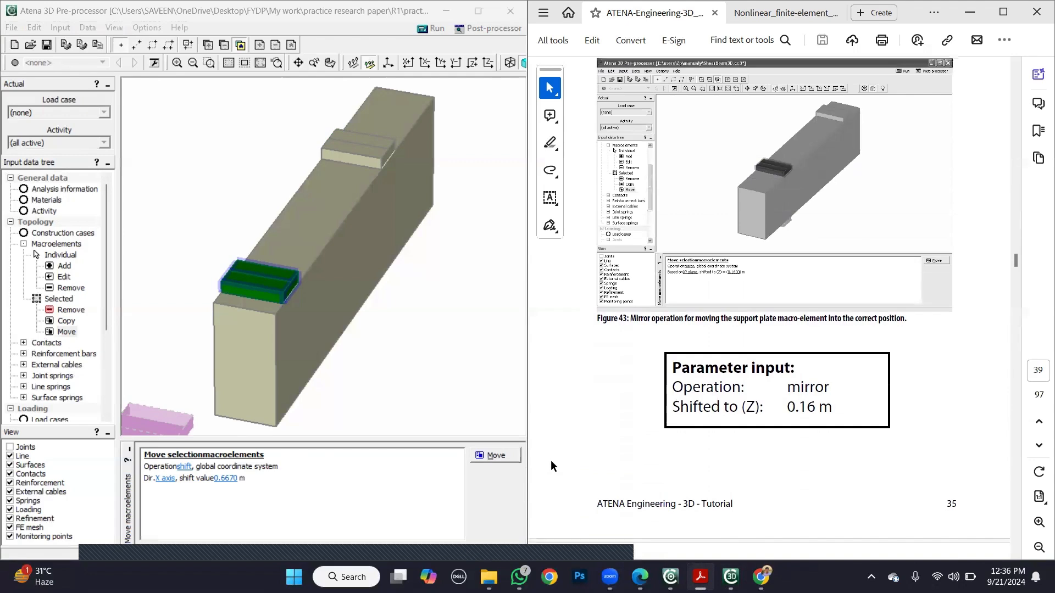
scroll(552, 466, down, 1)
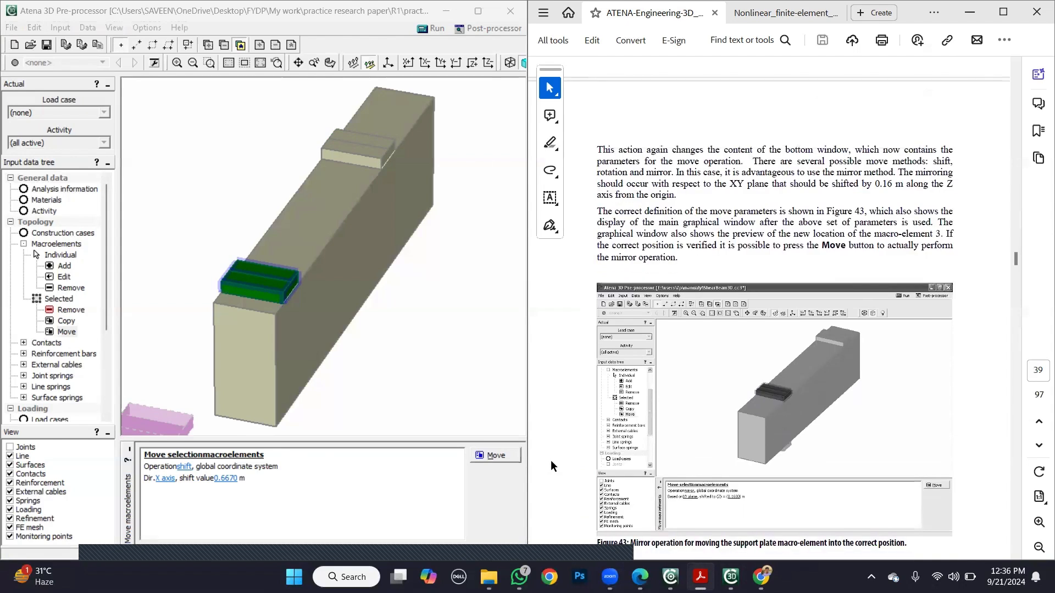
scroll(550, 460, down, 10)
scroll(550, 465, down, 2)
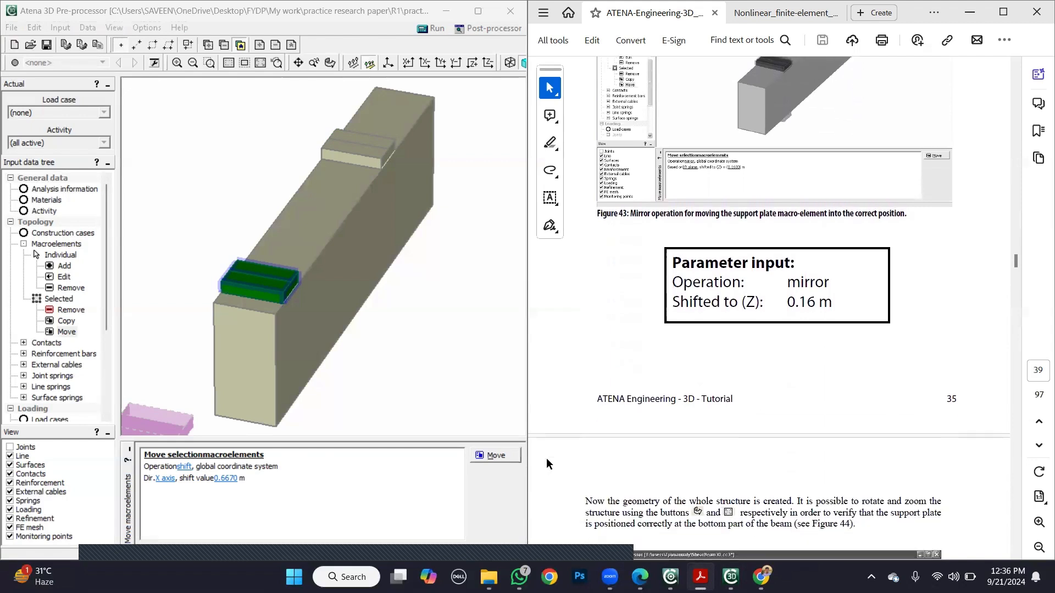
- Set the shift value of the plate's move to 0.3 m along the X axis
click(223, 480)
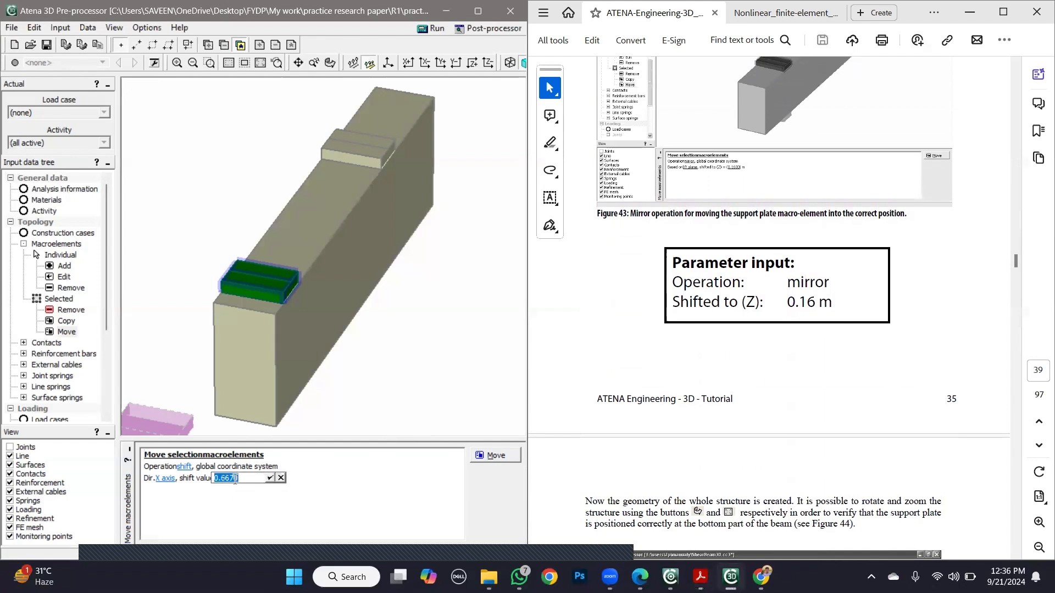
drag(239, 480, 222, 481)
text(1)
key(BackSpace)
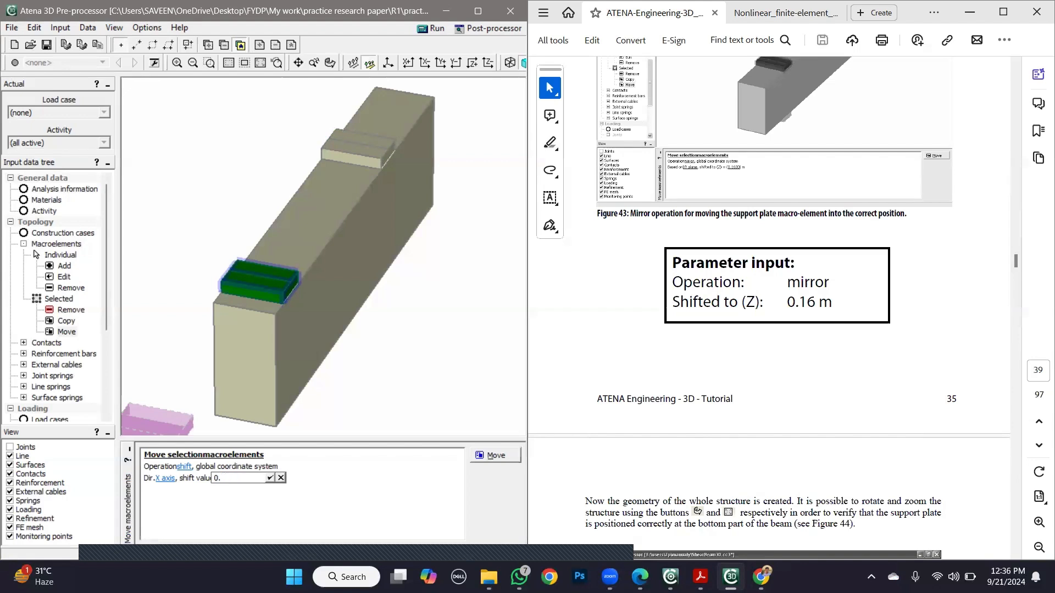
text(3)
click(269, 478)
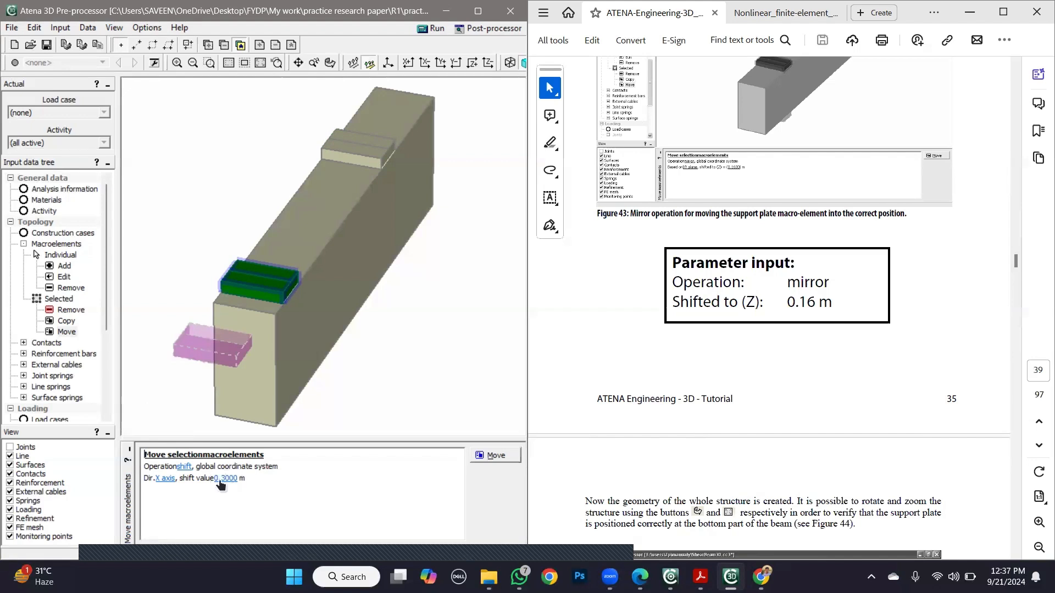
- Change the move operation from shift to mirror based on the XY plane, and dismiss the low battery notice
click(189, 466)
click(193, 482)
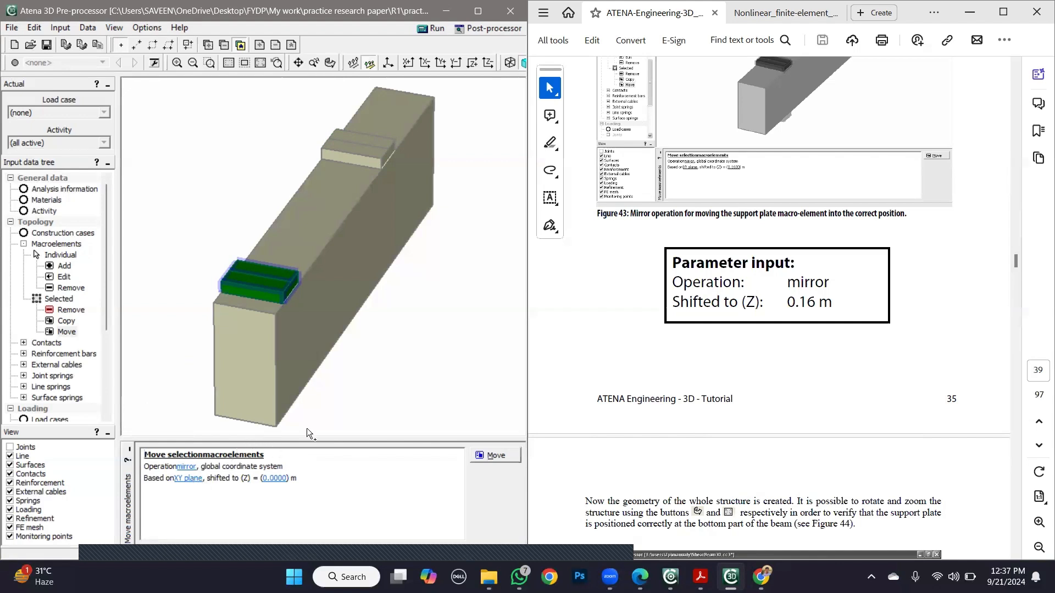
click(289, 351)
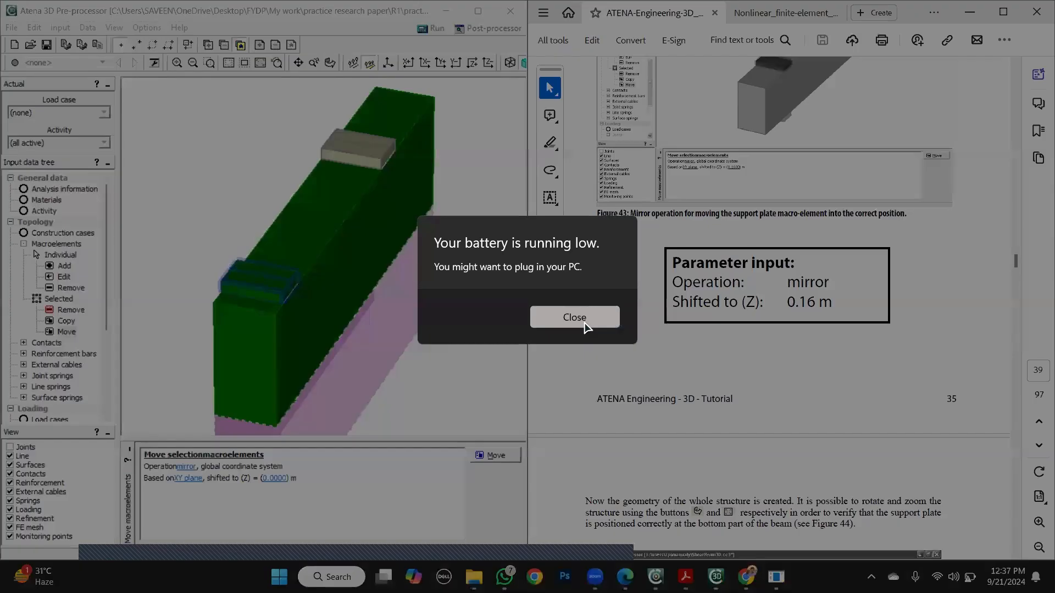
click(583, 319)
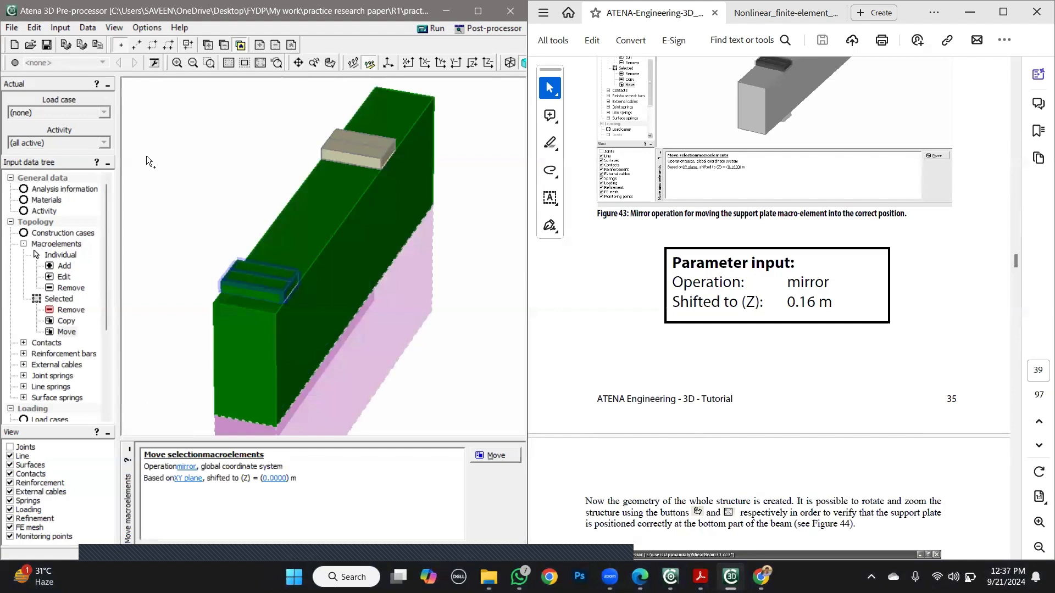
- Deselect macroelement 1 so that only macroelement 3 is selected, and return to the Move operation
click(59, 245)
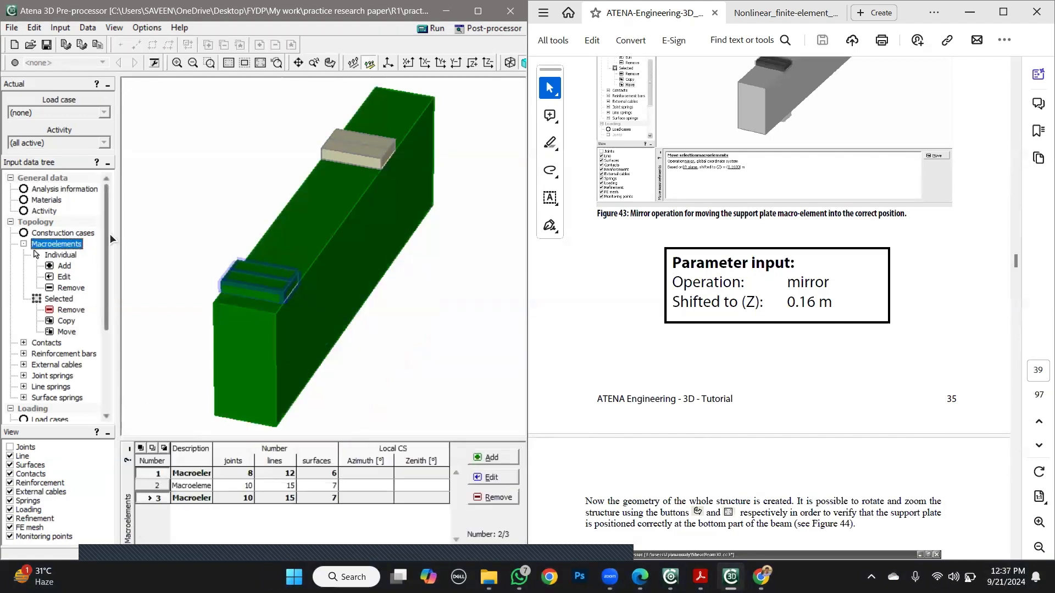
click(160, 498)
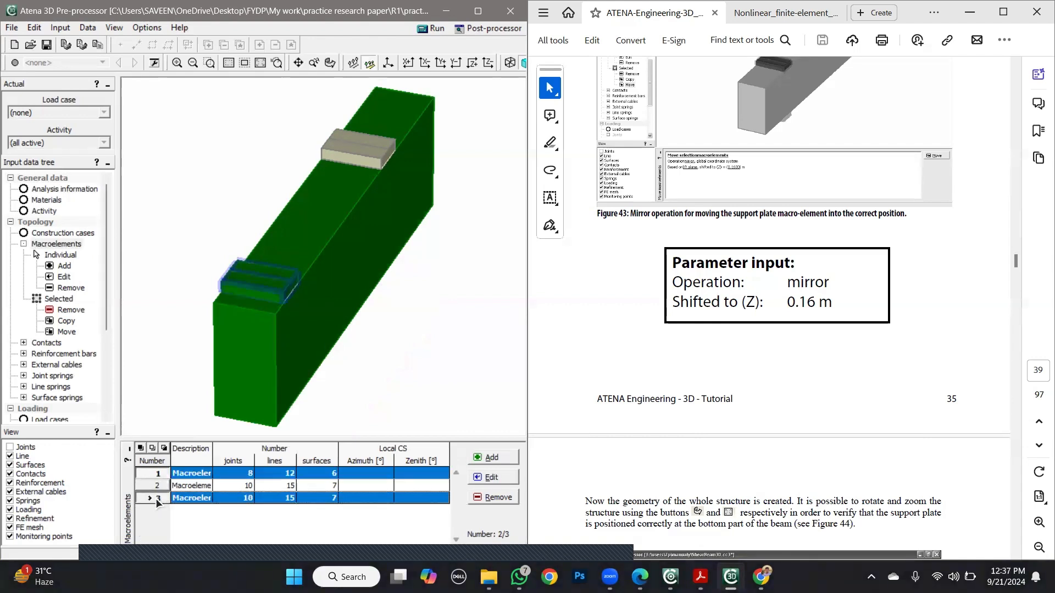
click(157, 498)
click(159, 472)
click(159, 496)
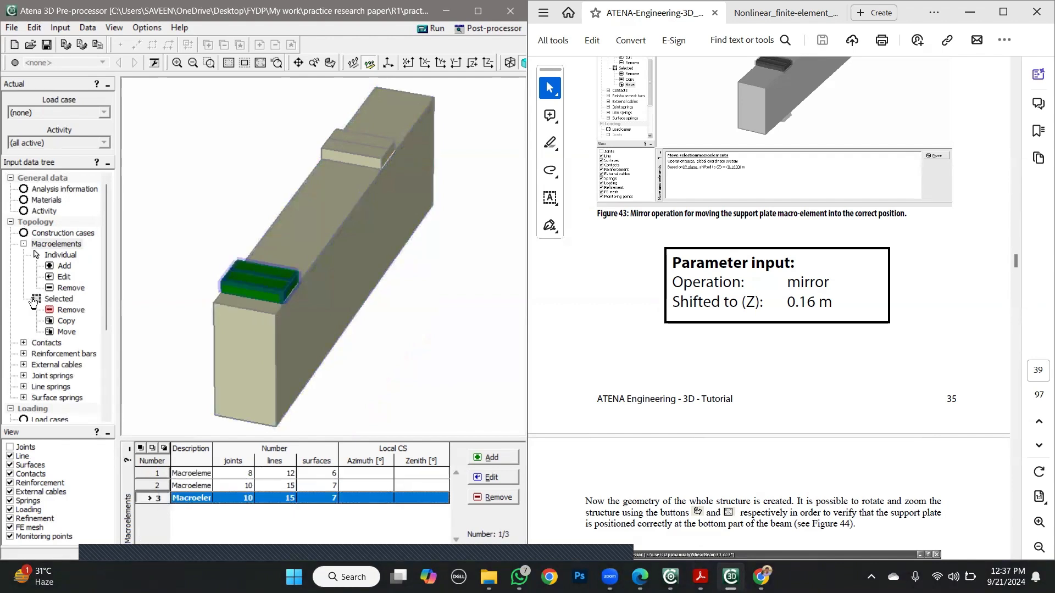
click(67, 332)
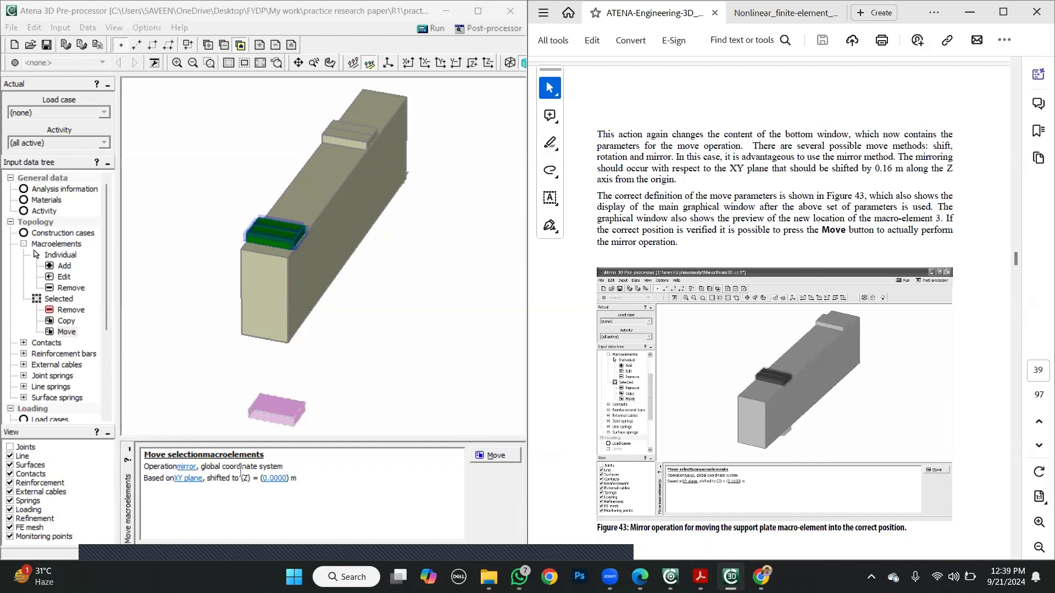
- Shift the XY mirror plane to Z = 0.150 m and move macroelement 3 to the beam's bottom face
click(270, 481)
click(271, 479)
drag(283, 477, 269, 478)
text(150)
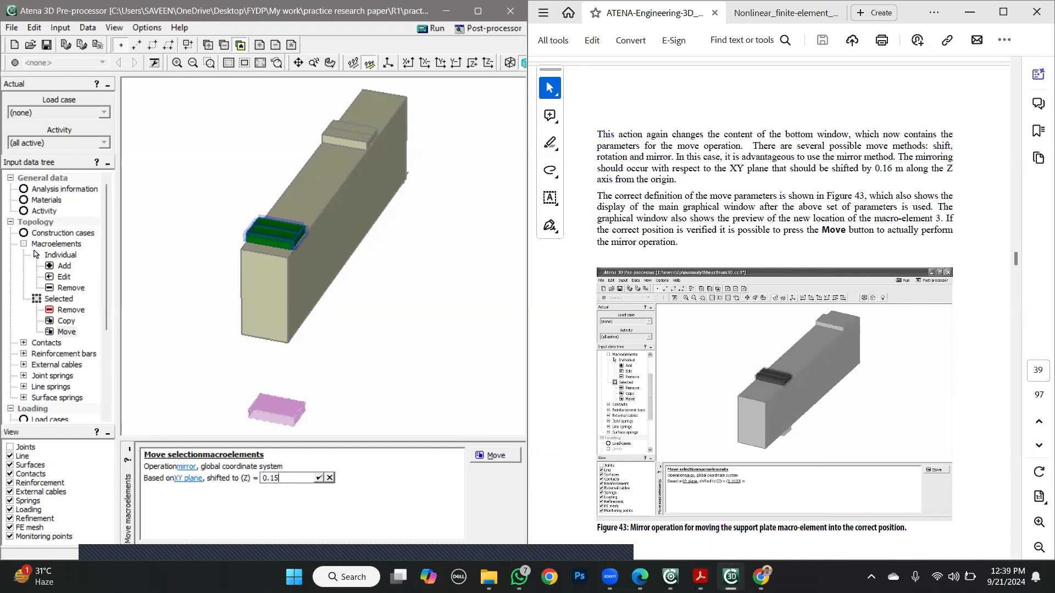
click(319, 477)
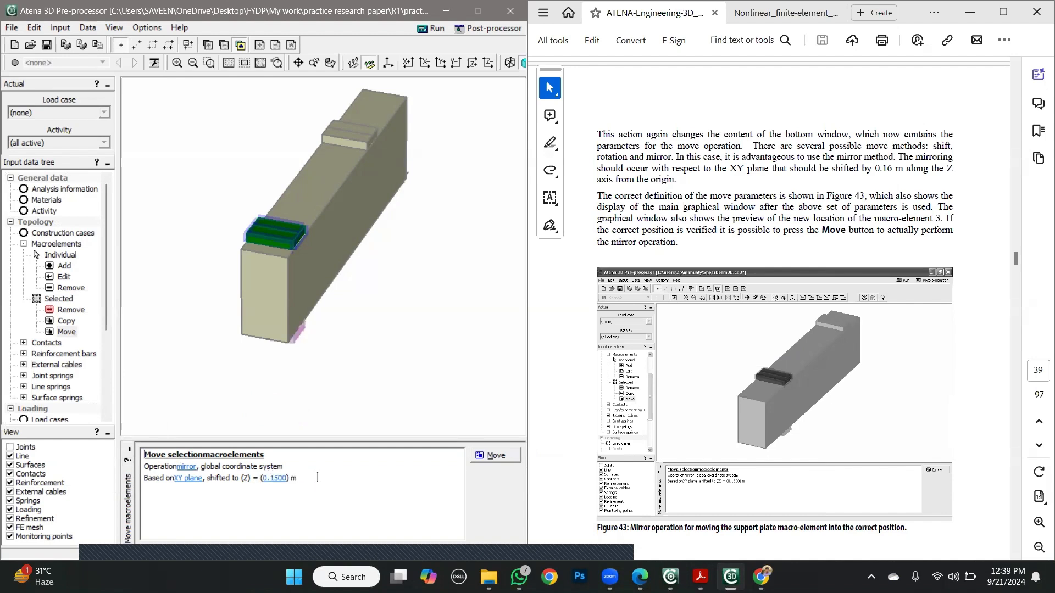
click(490, 456)
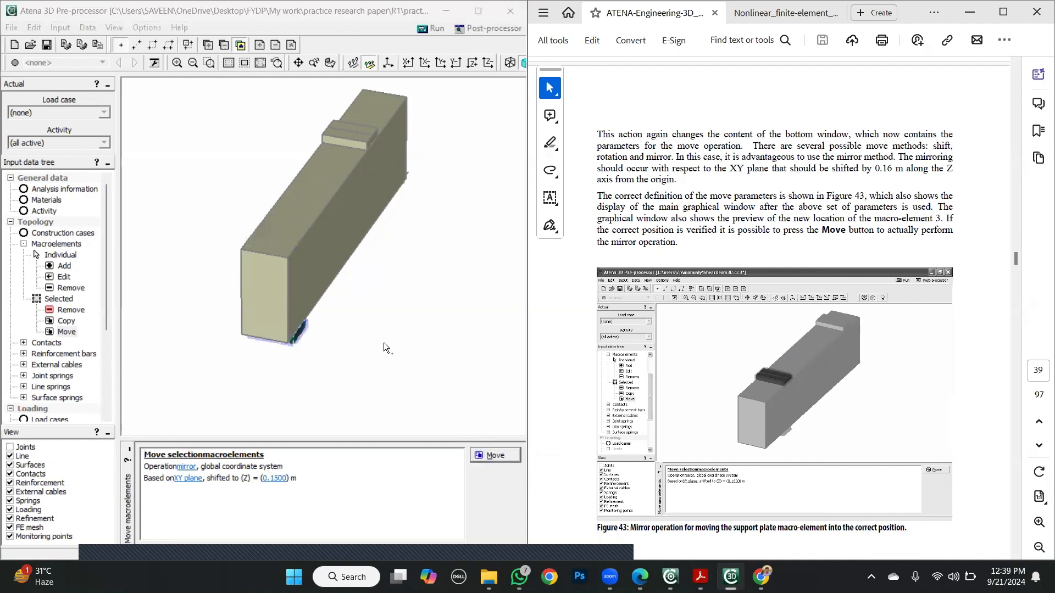
- Hide the surfaces and keep the contacts displayed to show the plate contacts as in the tutorial's Figure 45
click(569, 391)
scroll(553, 394, down, 3)
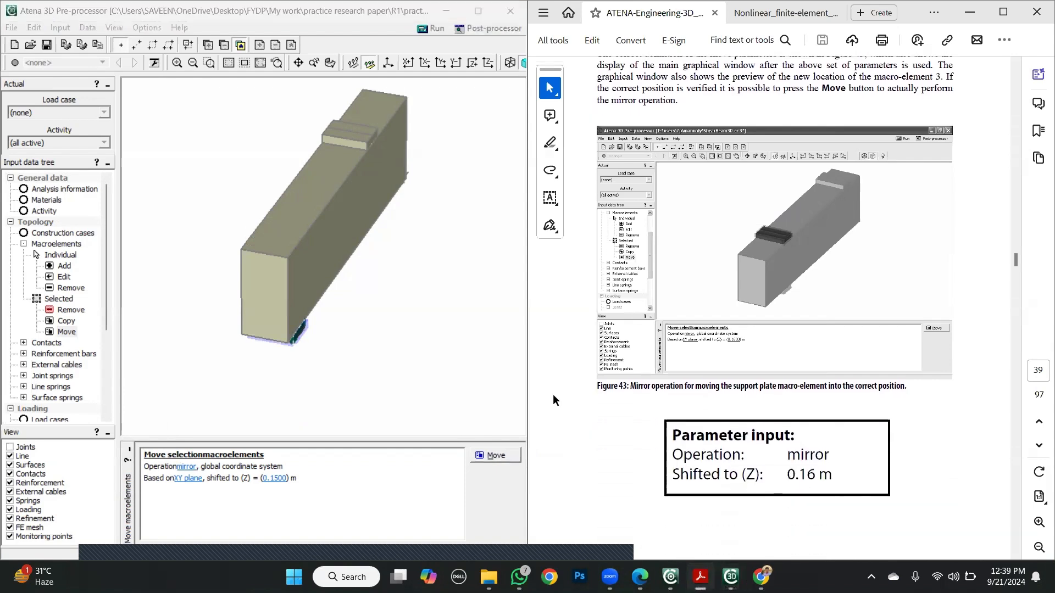
scroll(556, 393, down, 9)
scroll(578, 395, down, 15)
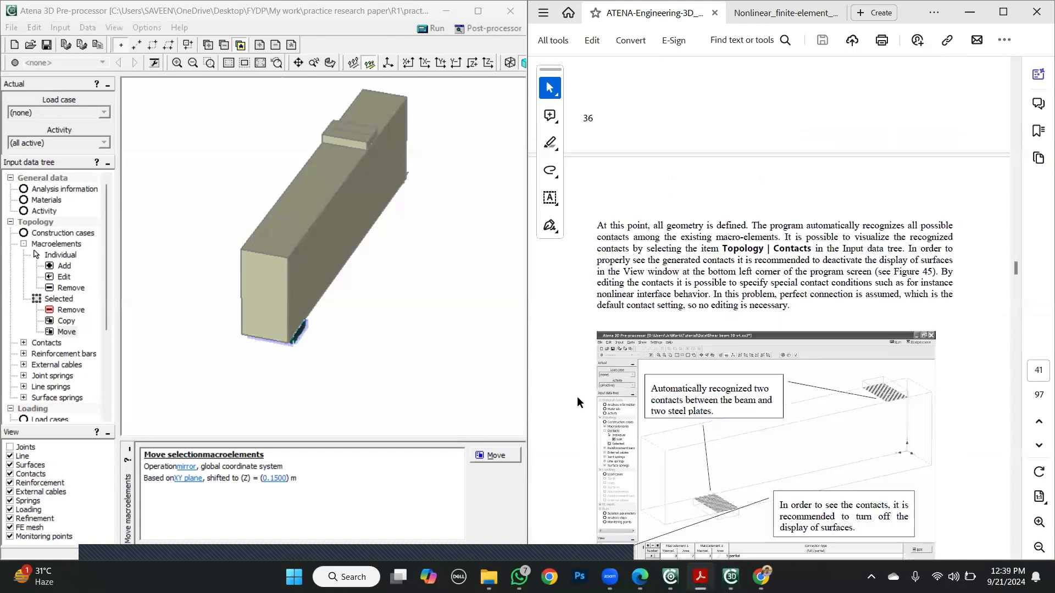
scroll(576, 396, down, 3)
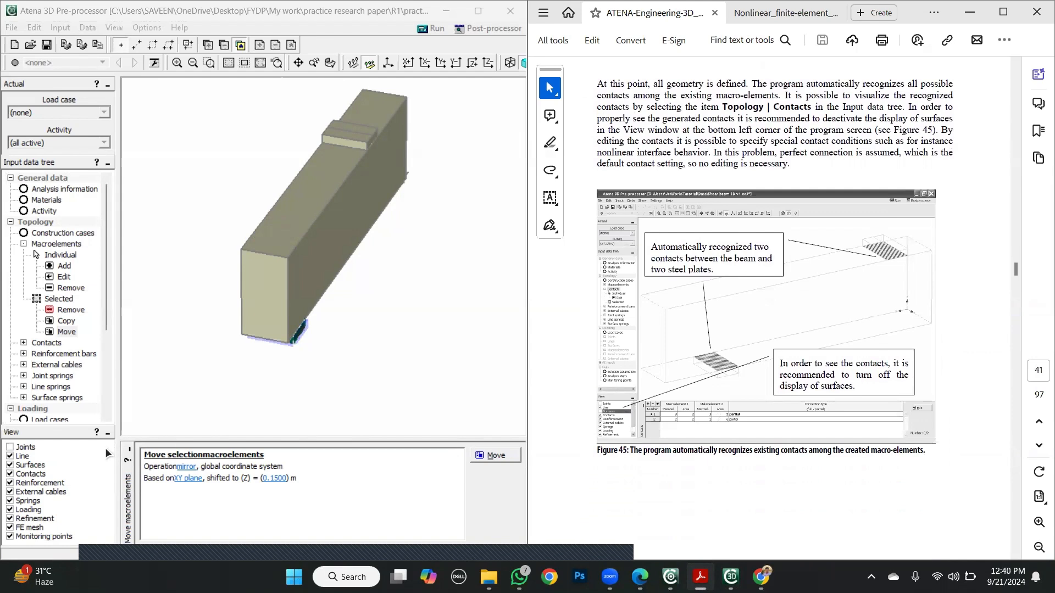
click(10, 474)
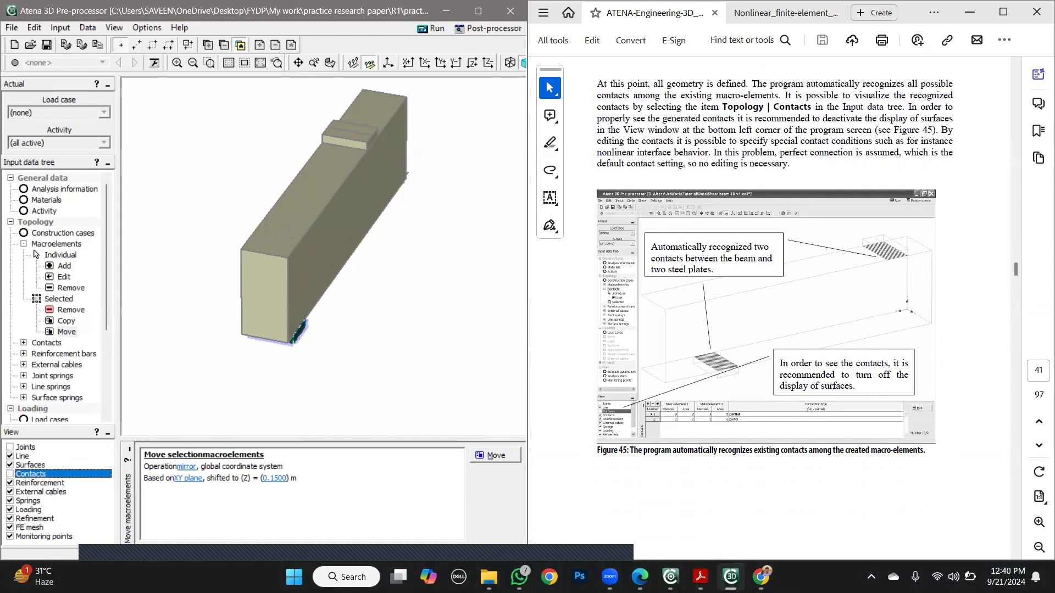
mouse_move(730, 576)
click(9, 465)
click(10, 473)
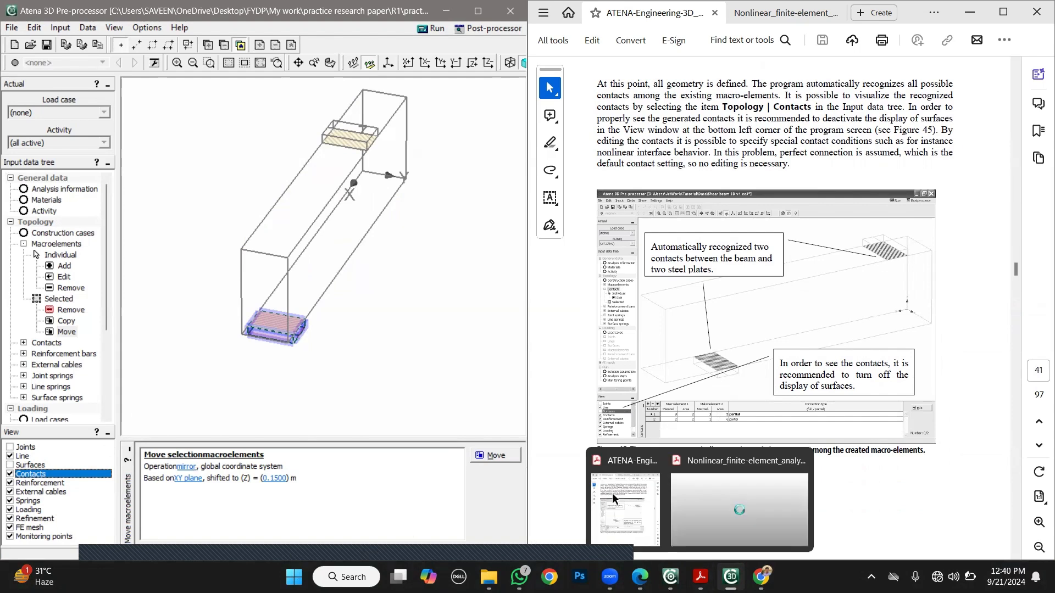
- Read the tutorial's Mesh Generation section for the mesh options and global element size
click(606, 484)
scroll(589, 460, down, 9)
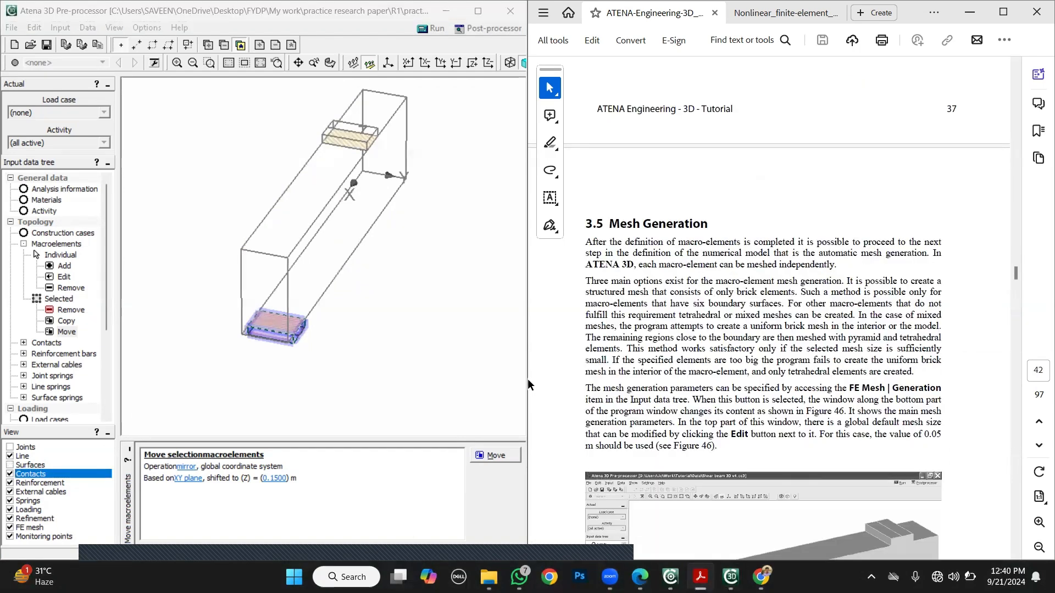
scroll(528, 379, down, 1)
scroll(529, 383, down, 2)
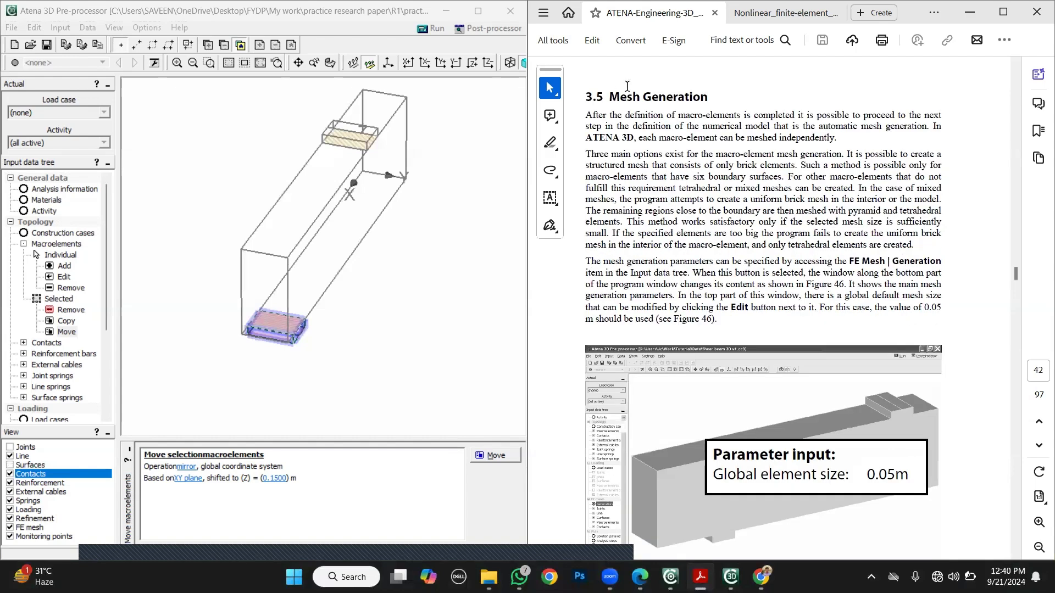